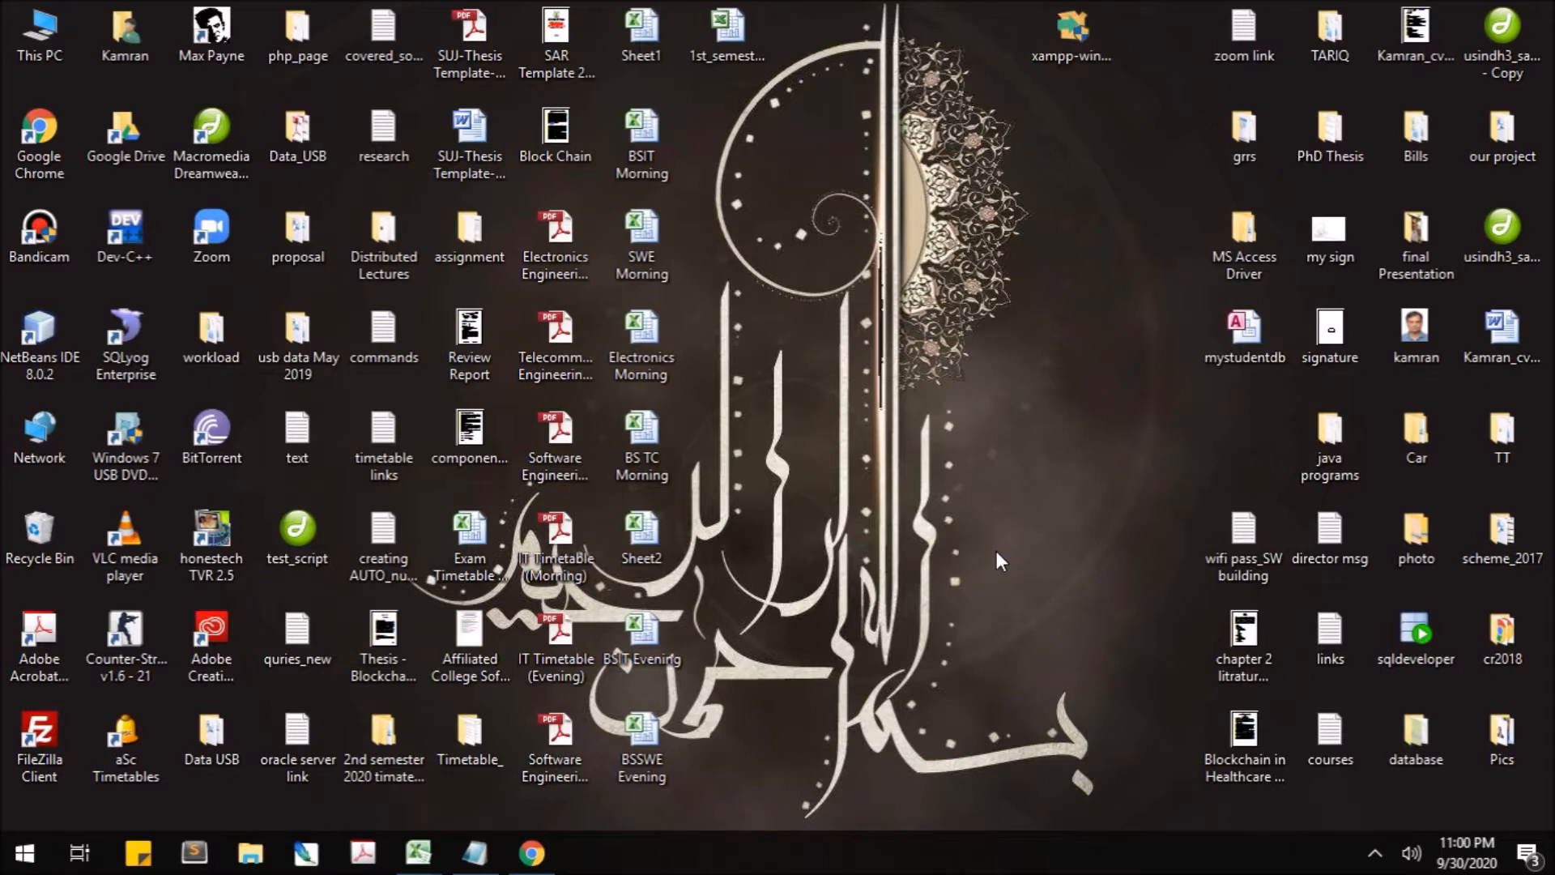
- Search Google in Chrome for 'xampp download' using the suggested completion
{"action": "left_click", "coordinate": [554, 857]}
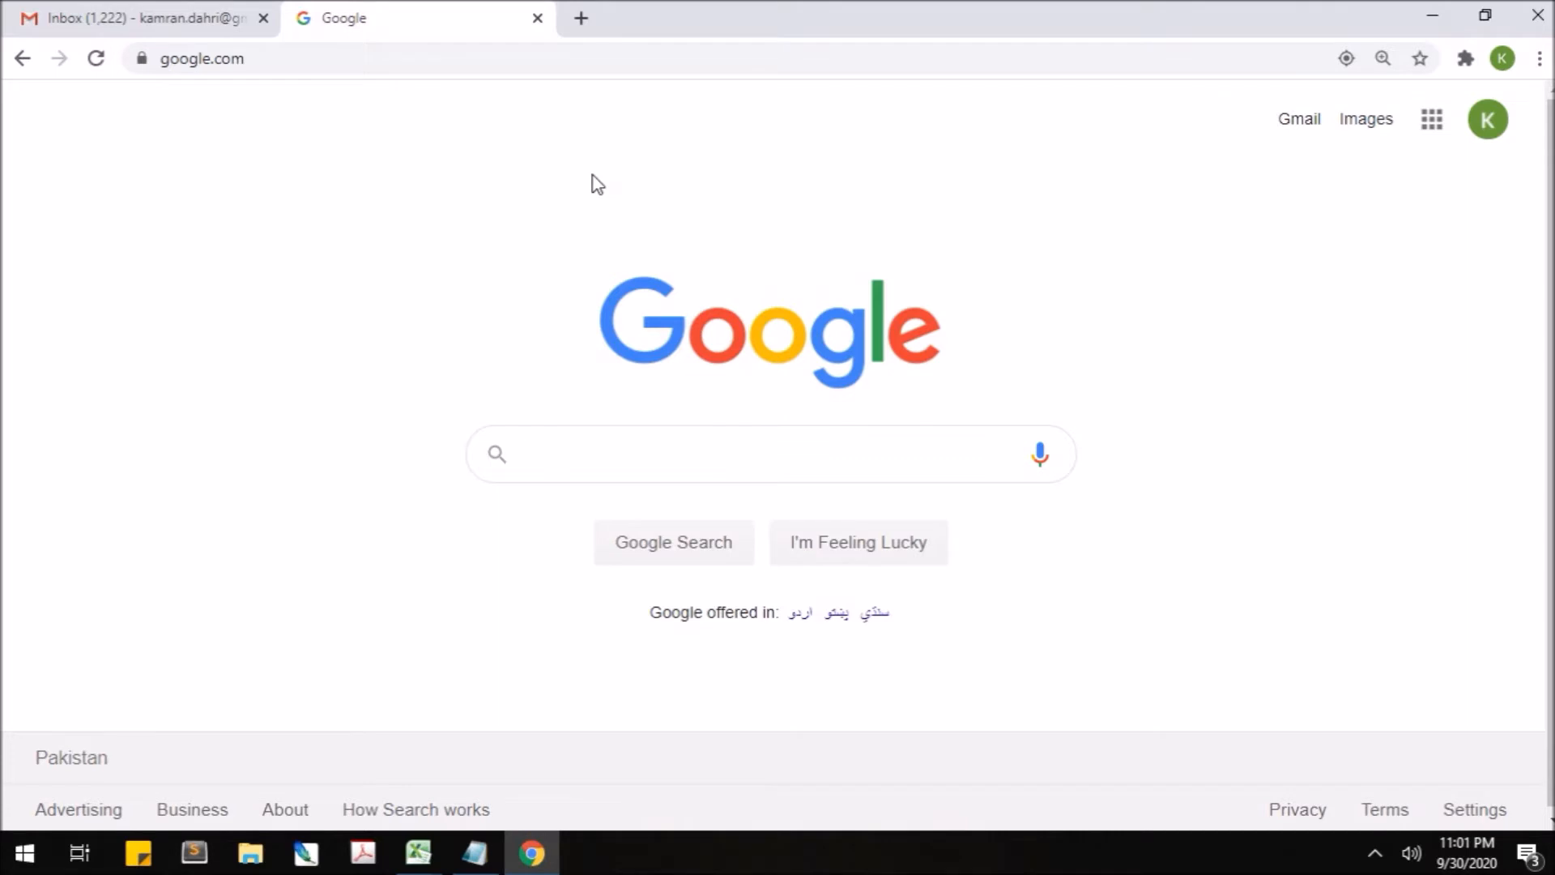
{"action": "type", "text": "xam"}
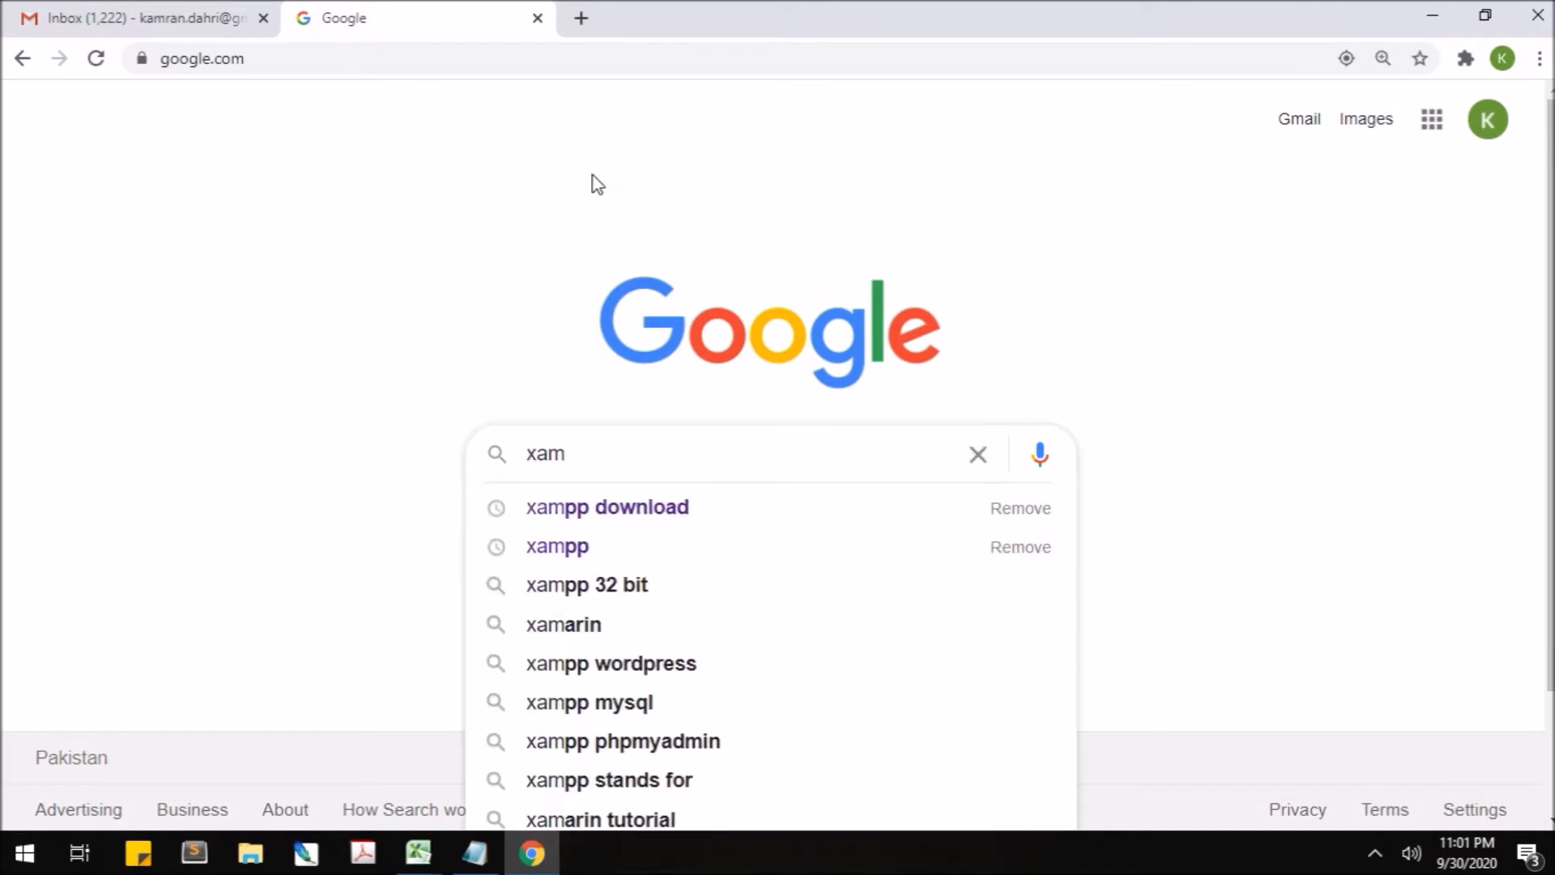
{"action": "key", "text": "Down"}
{"action": "key", "text": "Return"}
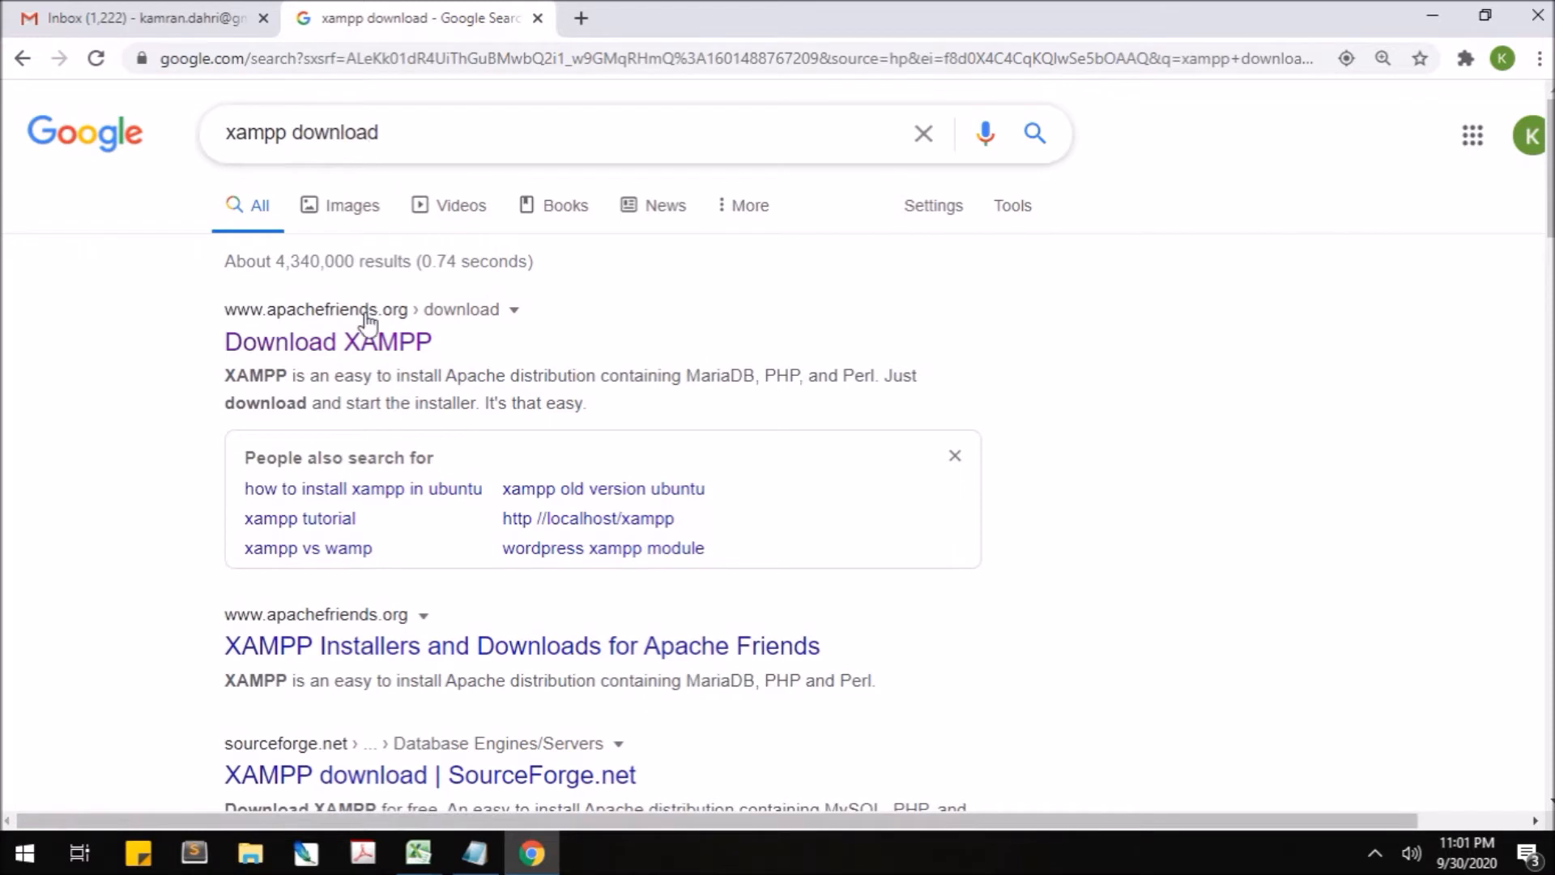
- Open the apachefriends.org download page and return to the Windows 7.2.33, 7.3.22, 7.4.10 builds
{"action": "left_click", "coordinate": [362, 343]}
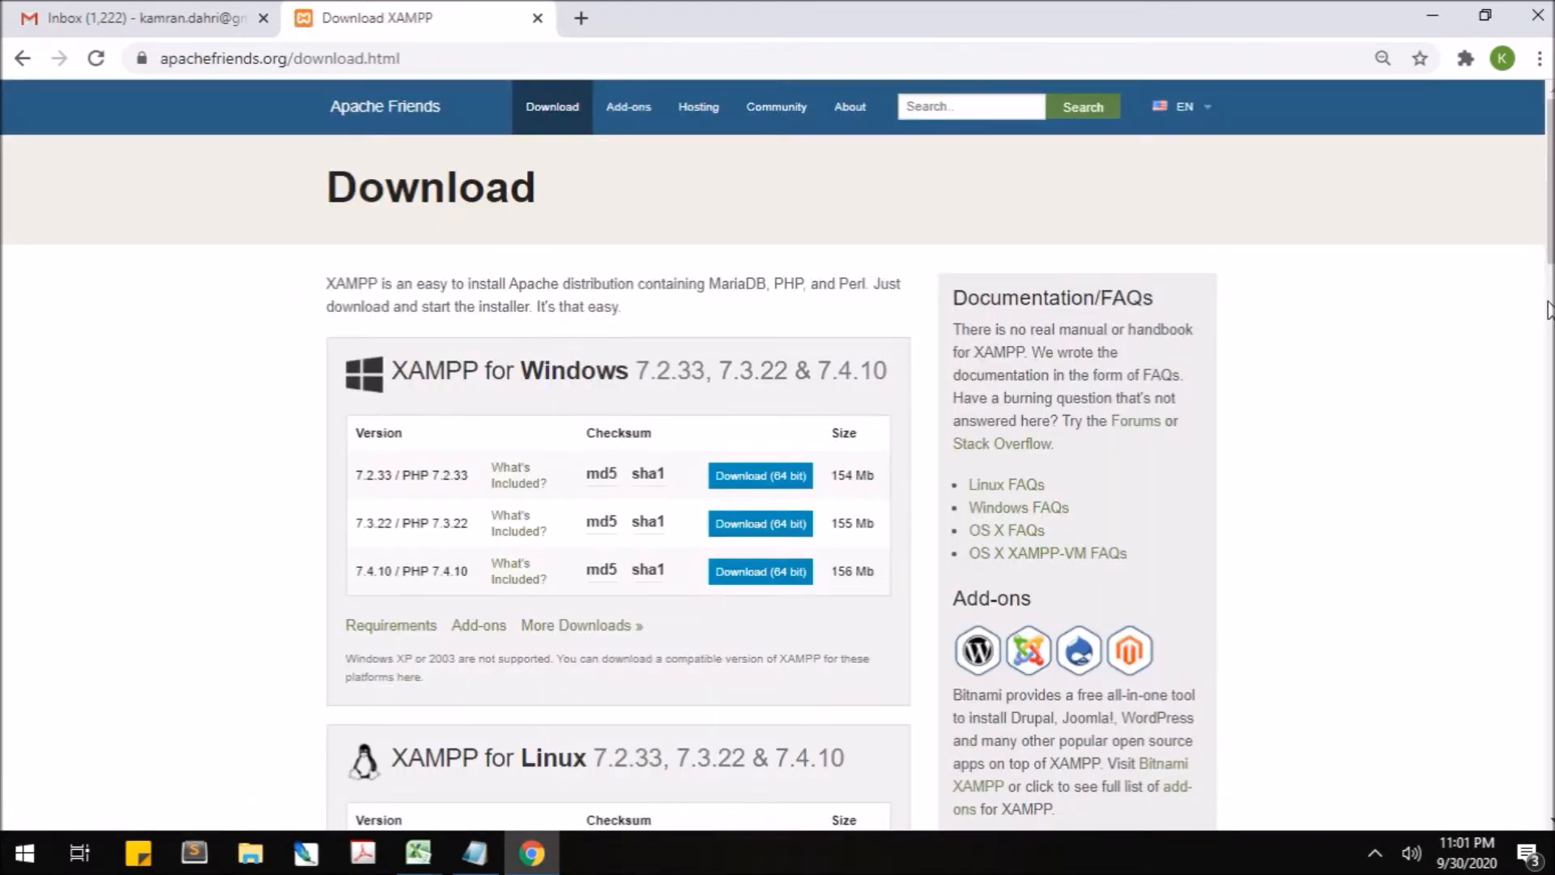
{"action": "scroll", "coordinate": [881, 169], "scroll_direction": "down", "scroll_amount": 2}
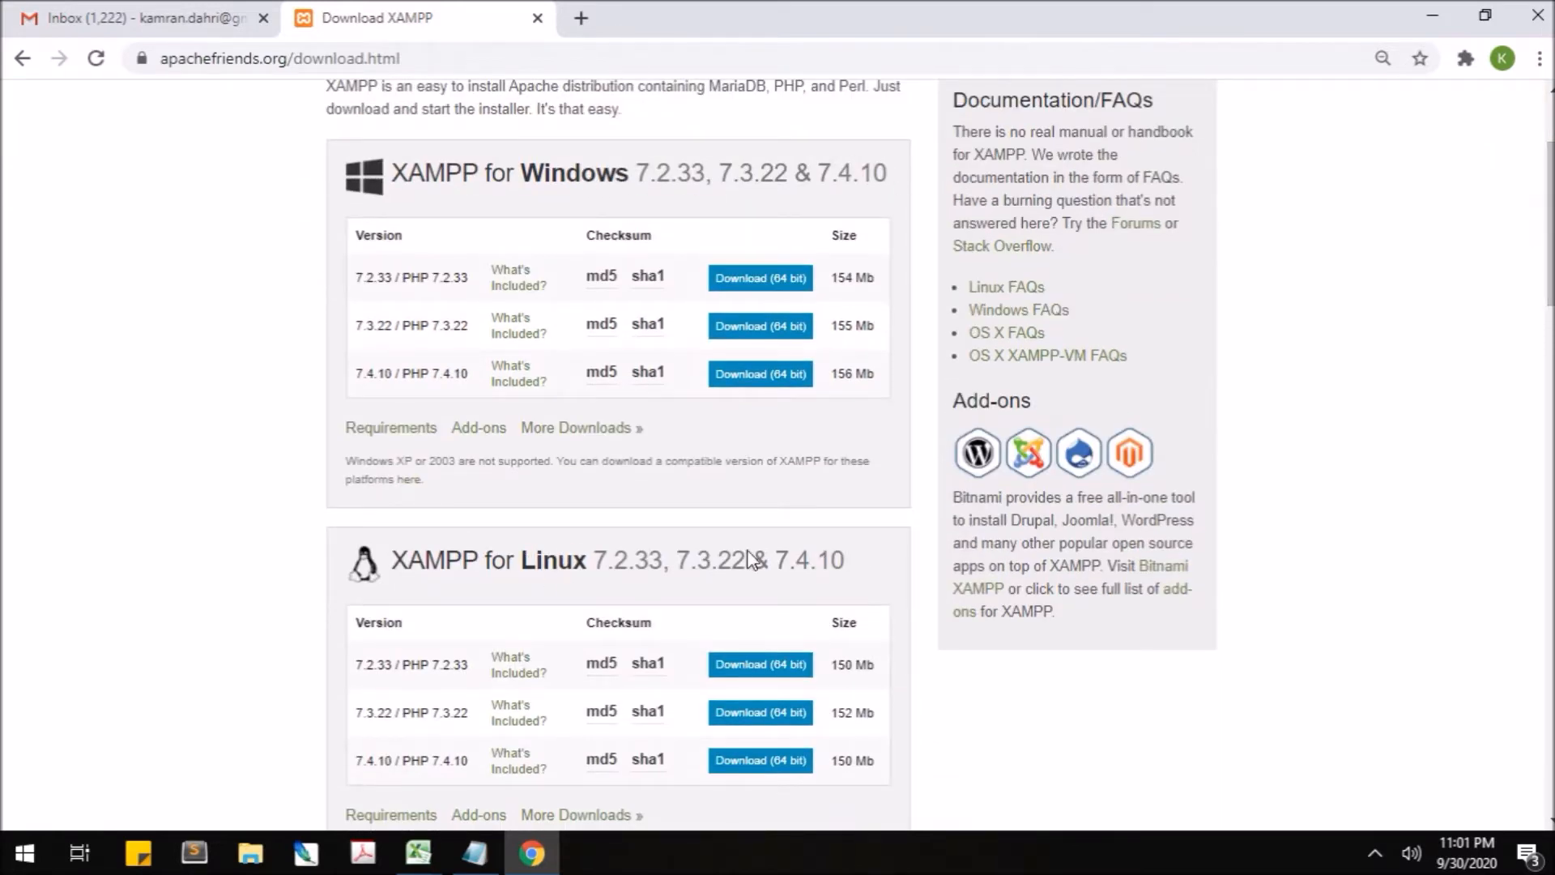
{"action": "left_click_drag", "start_coordinate": [1551, 226], "coordinate": [1551, 458]}
{"action": "left_click_drag", "start_coordinate": [1550, 400], "coordinate": [1549, 293]}
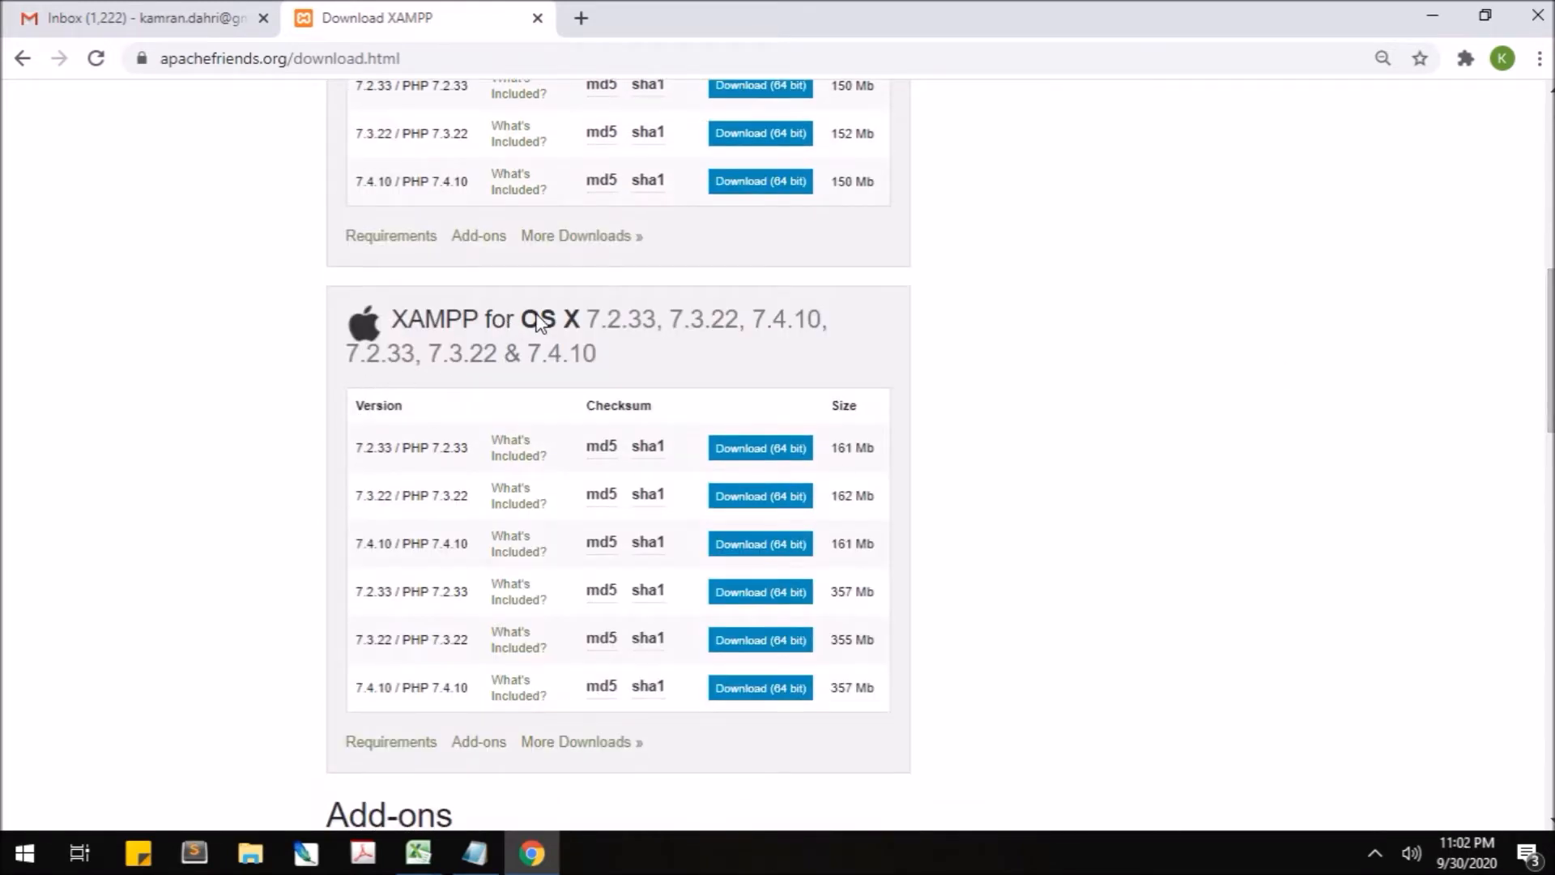
{"action": "left_click_drag", "start_coordinate": [1551, 340], "coordinate": [1545, 559]}
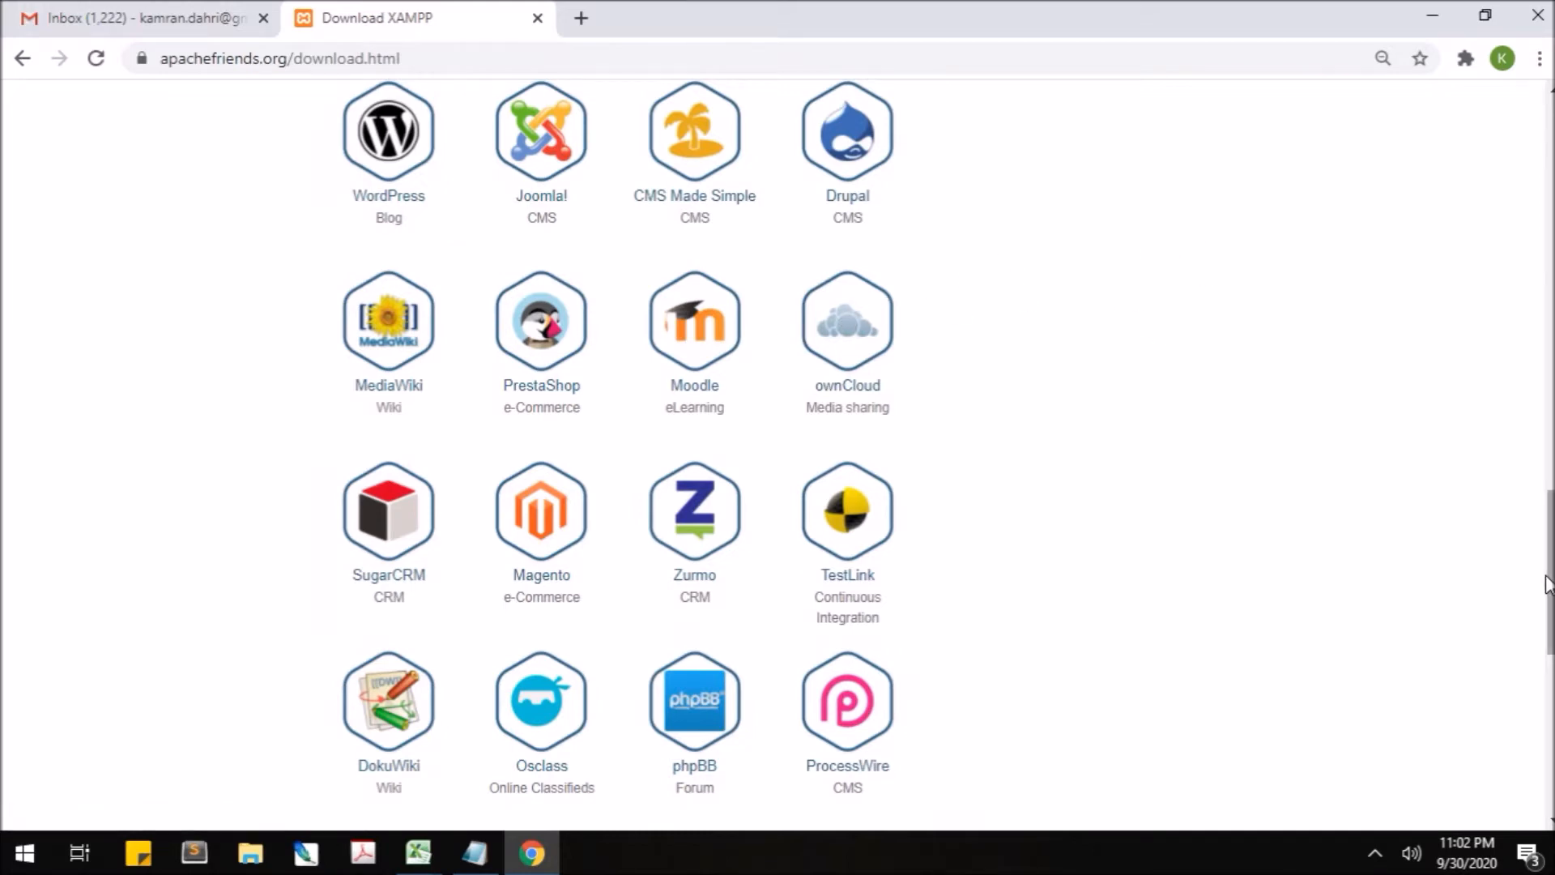
{"action": "left_click_drag", "start_coordinate": [1549, 580], "coordinate": [1525, 242]}
{"action": "scroll", "coordinate": [1525, 241], "scroll_direction": "up", "scroll_amount": 1}
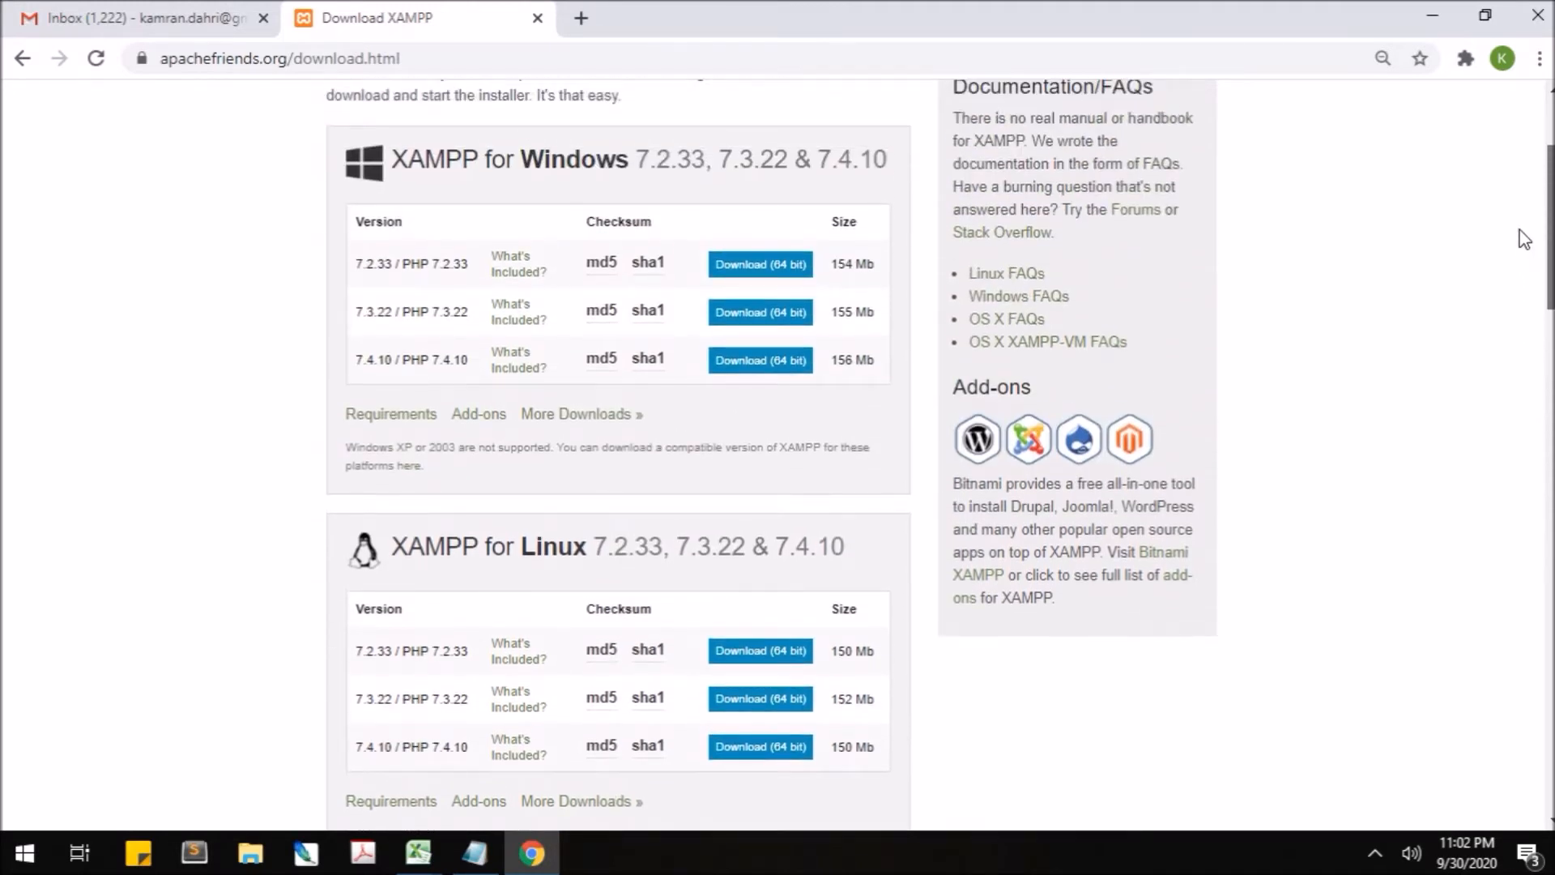
{"action": "scroll", "coordinate": [1516, 227], "scroll_direction": "up", "scroll_amount": 1}
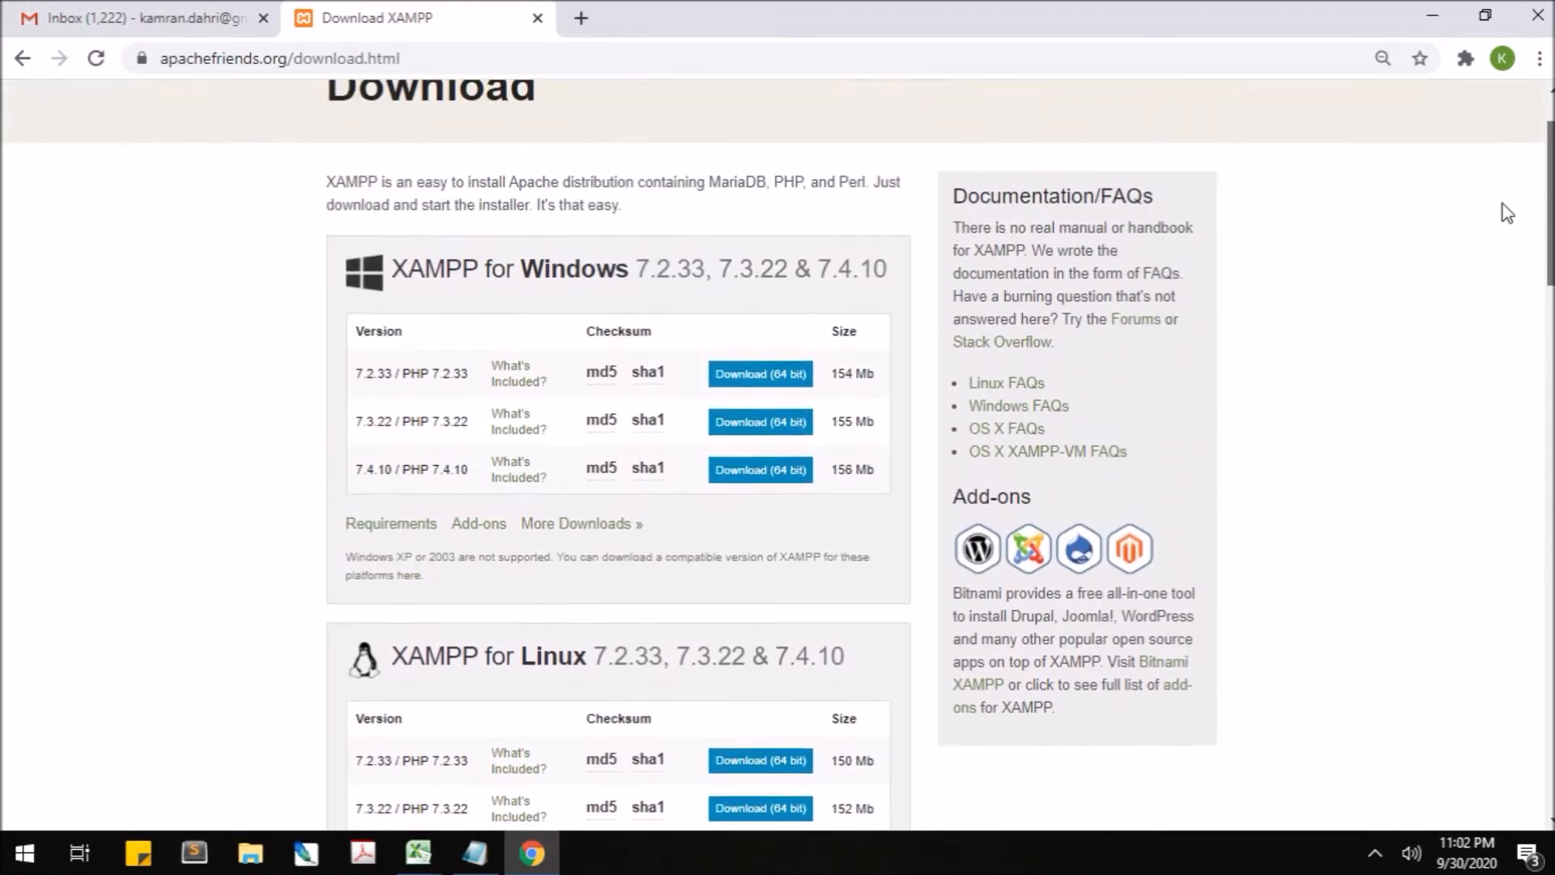
{"action": "left_click_drag", "start_coordinate": [1502, 204], "coordinate": [1503, 204]}
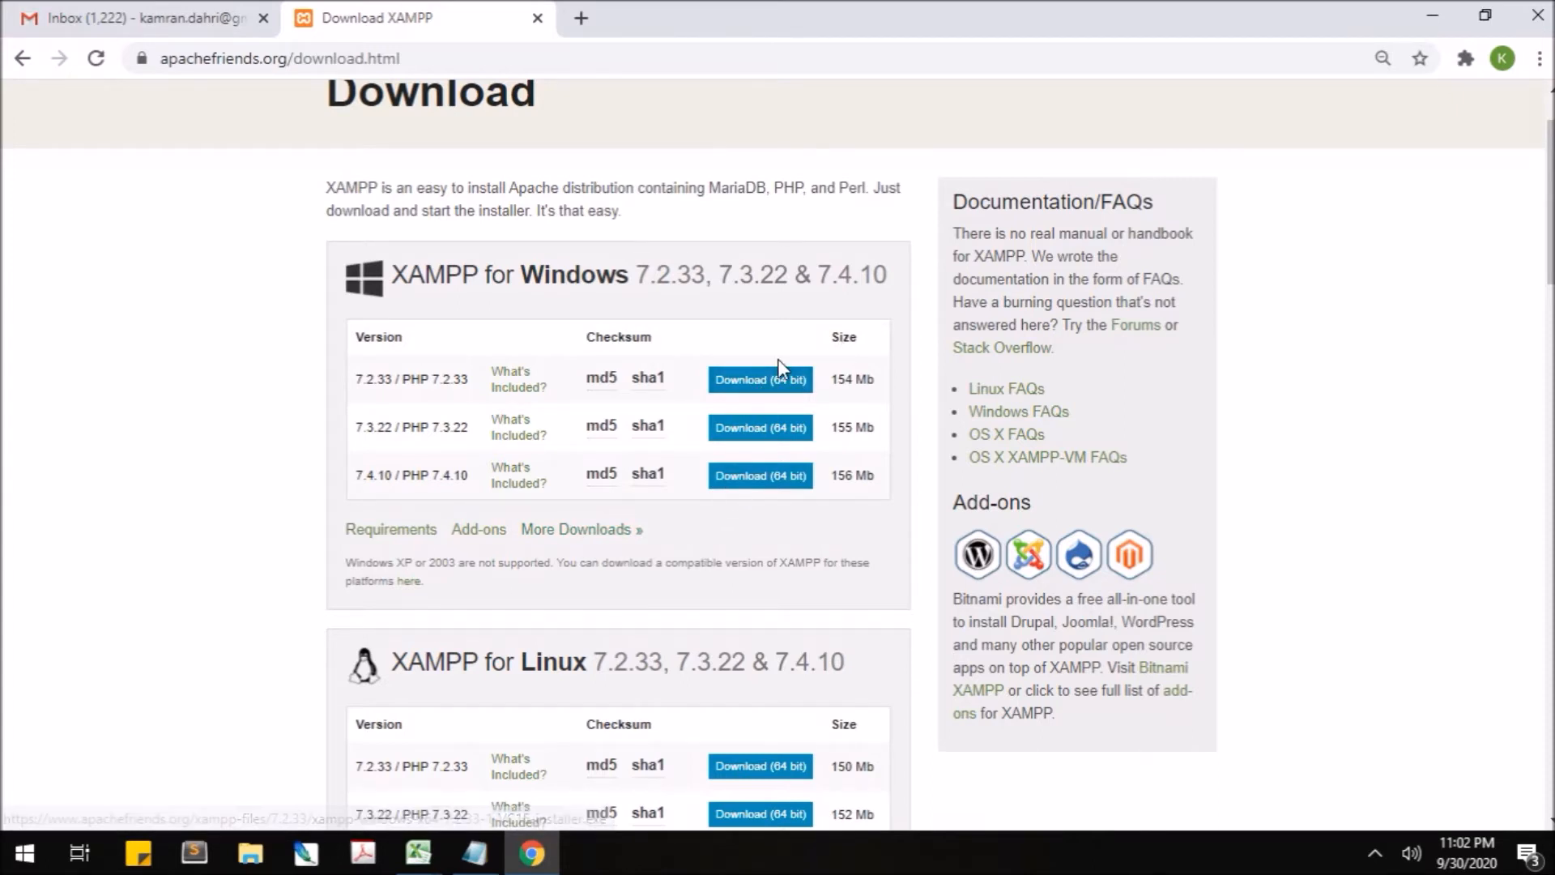
- Minimise Chrome and nudge the xampp-windows-x64-7.2.33 installer icon down and back into place
{"action": "left_click", "coordinate": [1442, 16]}
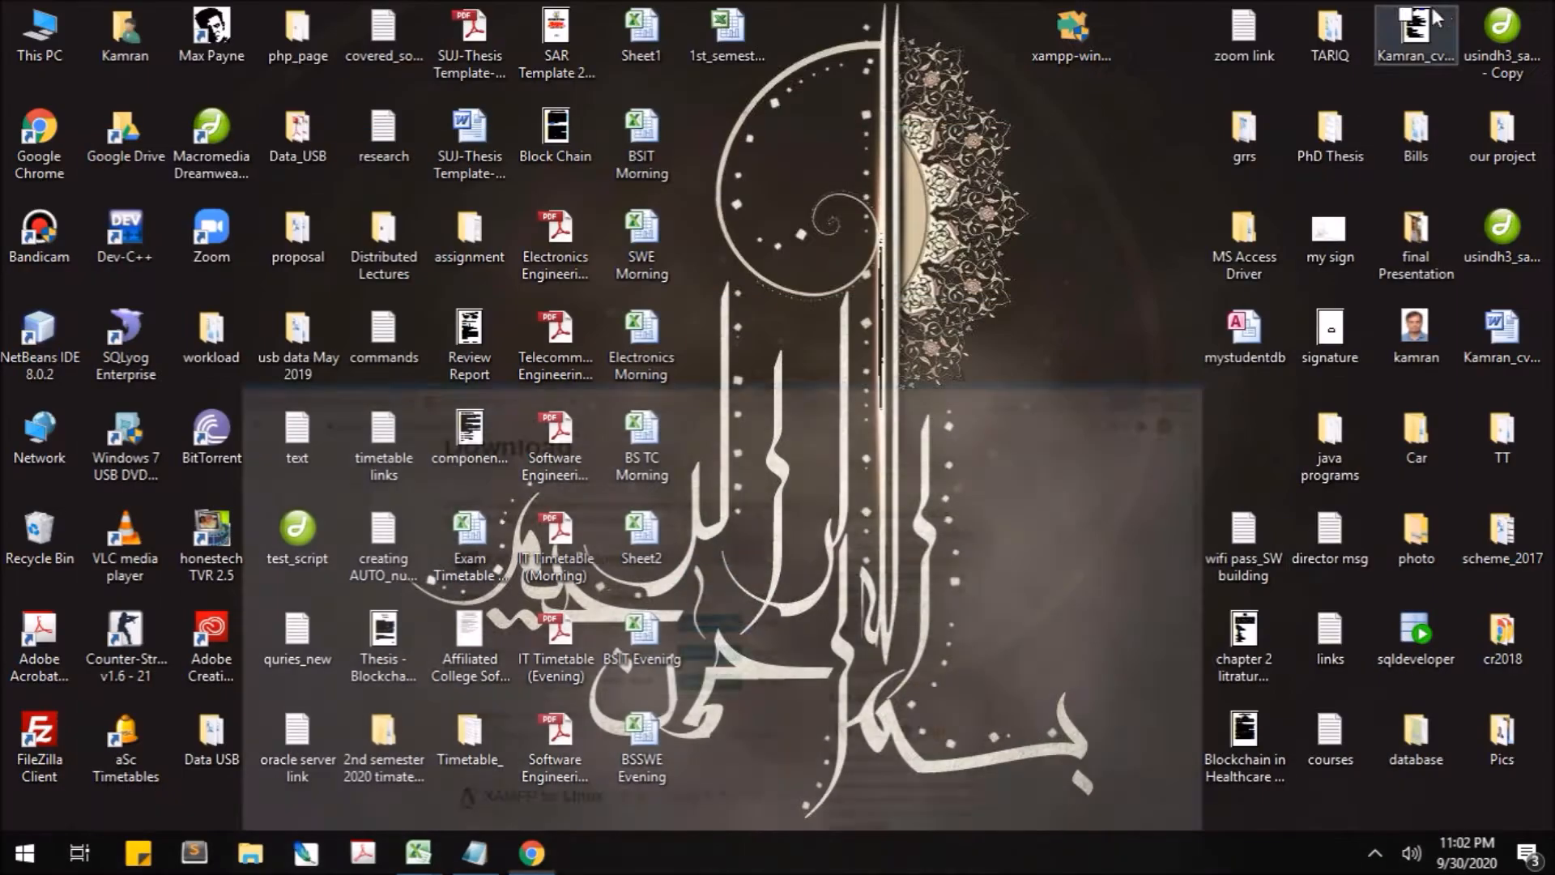
{"action": "left_click", "coordinate": [1082, 45]}
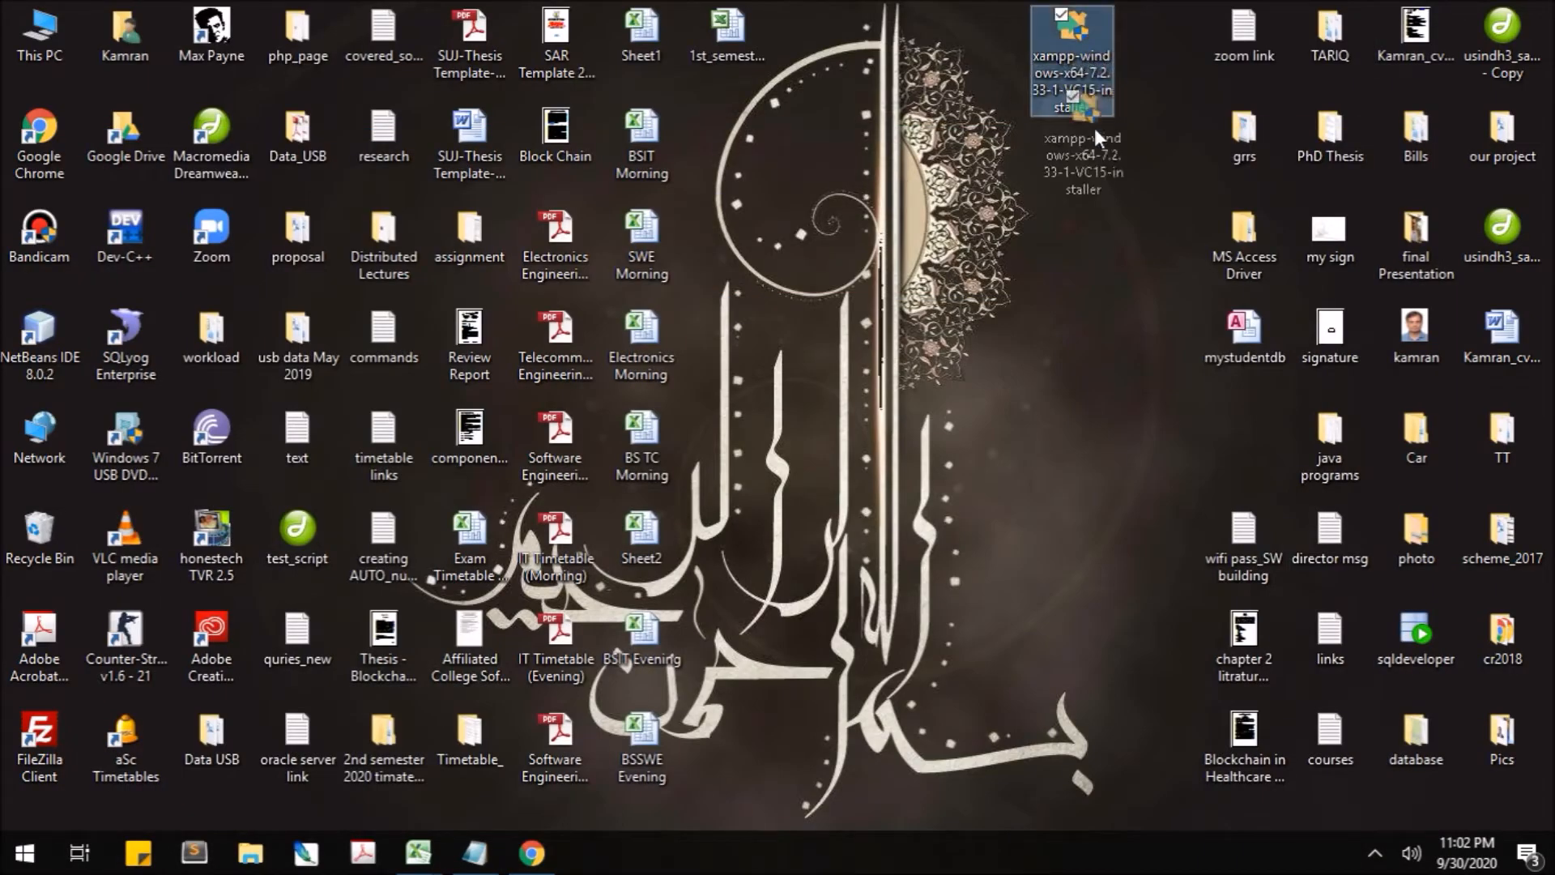
{"action": "left_click_drag", "start_coordinate": [1089, 89], "coordinate": [1100, 212]}
{"action": "left_click_drag", "start_coordinate": [1084, 120], "coordinate": [1118, 91]}
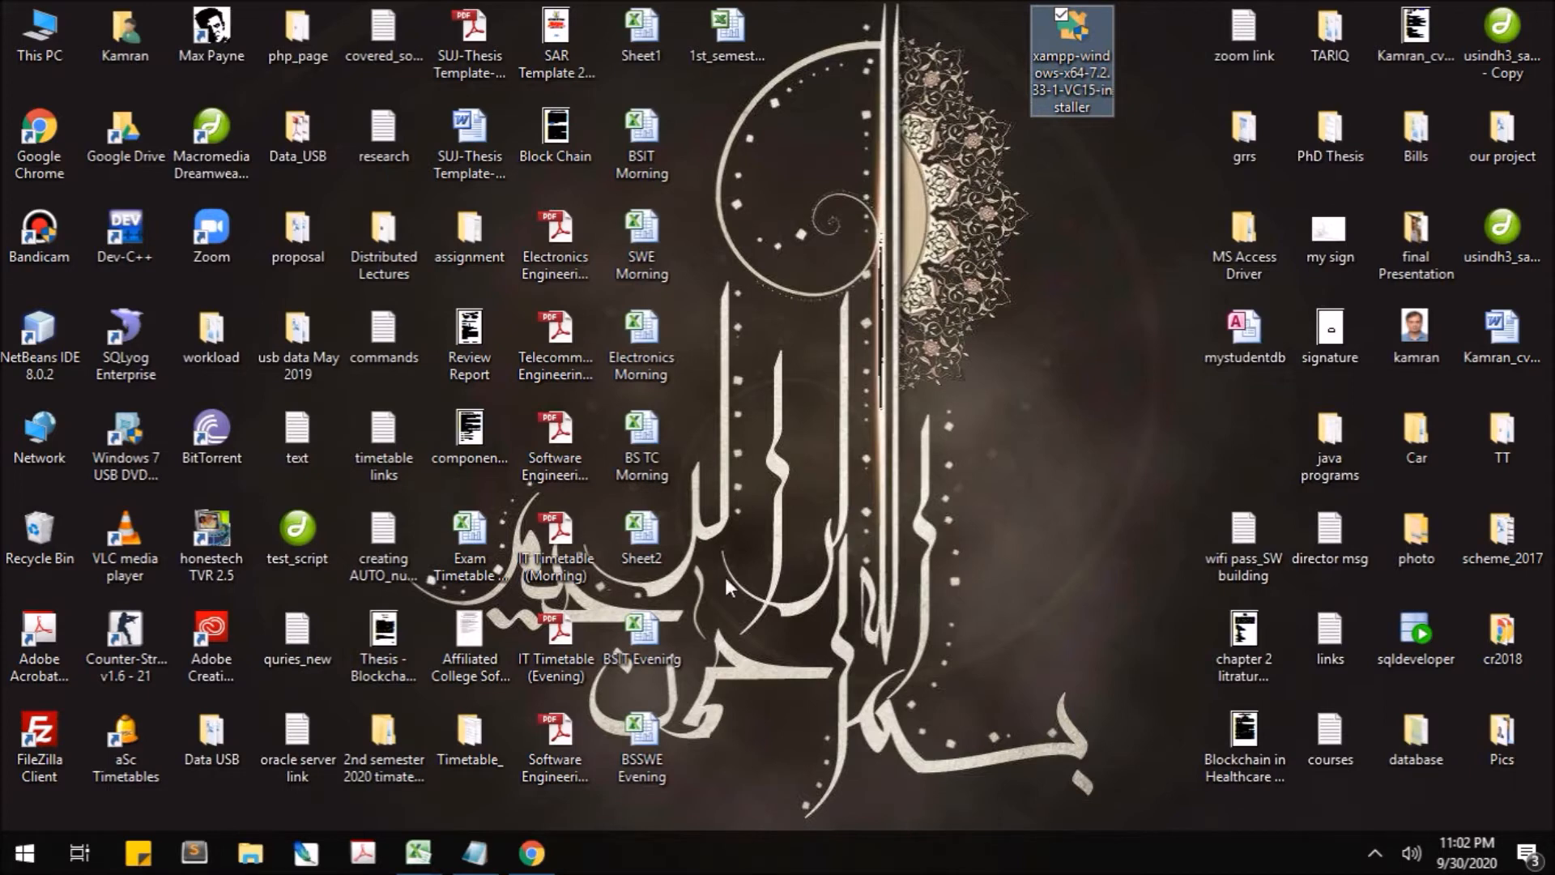
{"action": "left_click", "coordinate": [1014, 345]}
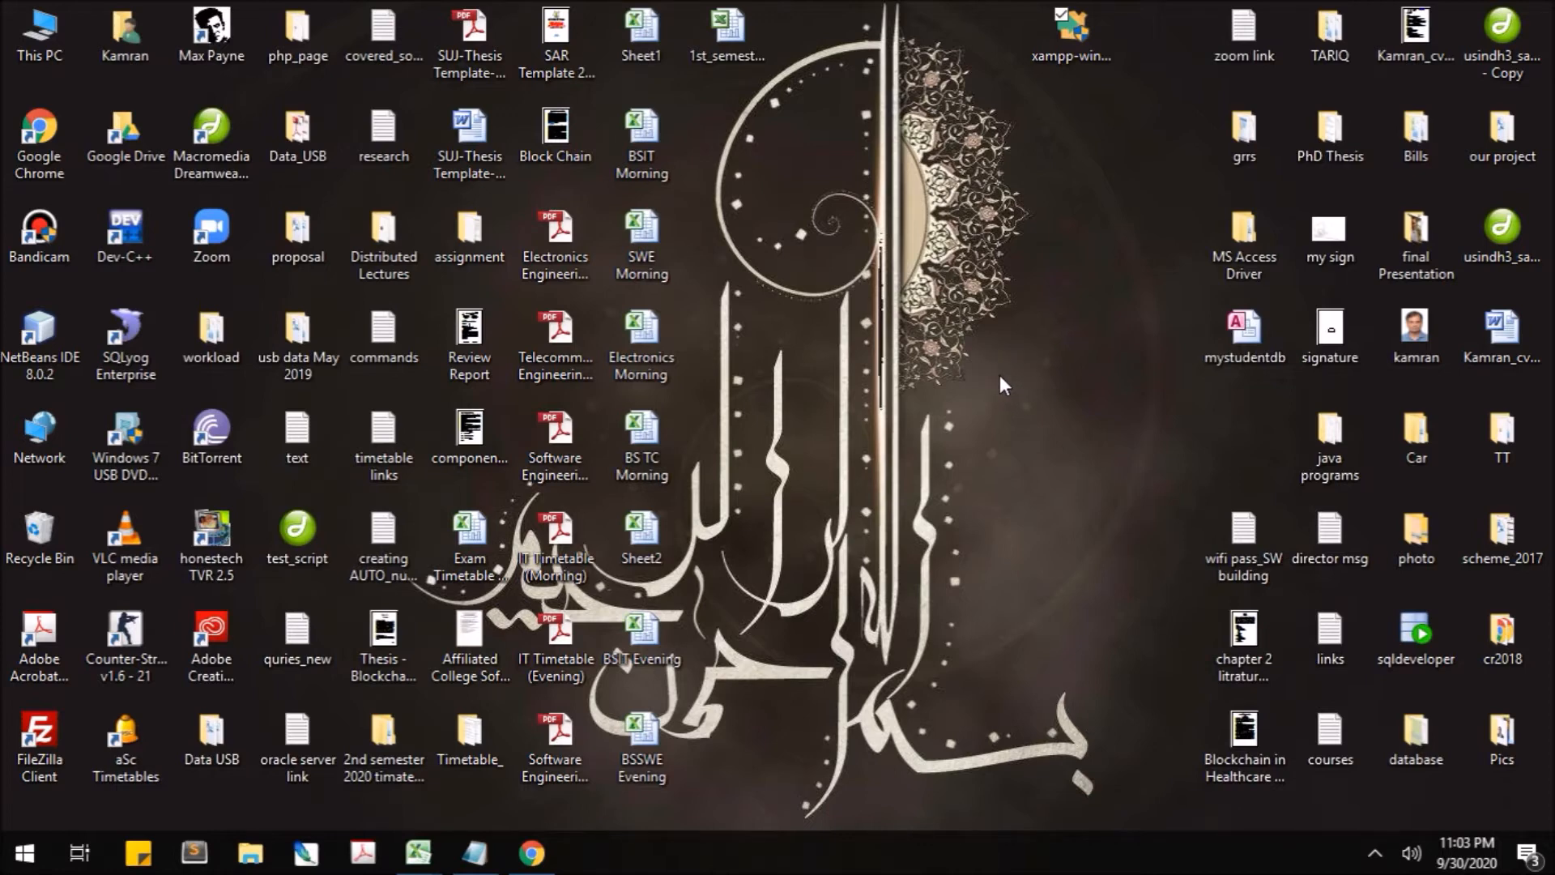
- Launch the xampp-windows-x64-7.2.33 installer from the desktop and dismiss the UAC warning
{"action": "double_click", "coordinate": [1055, 55]}
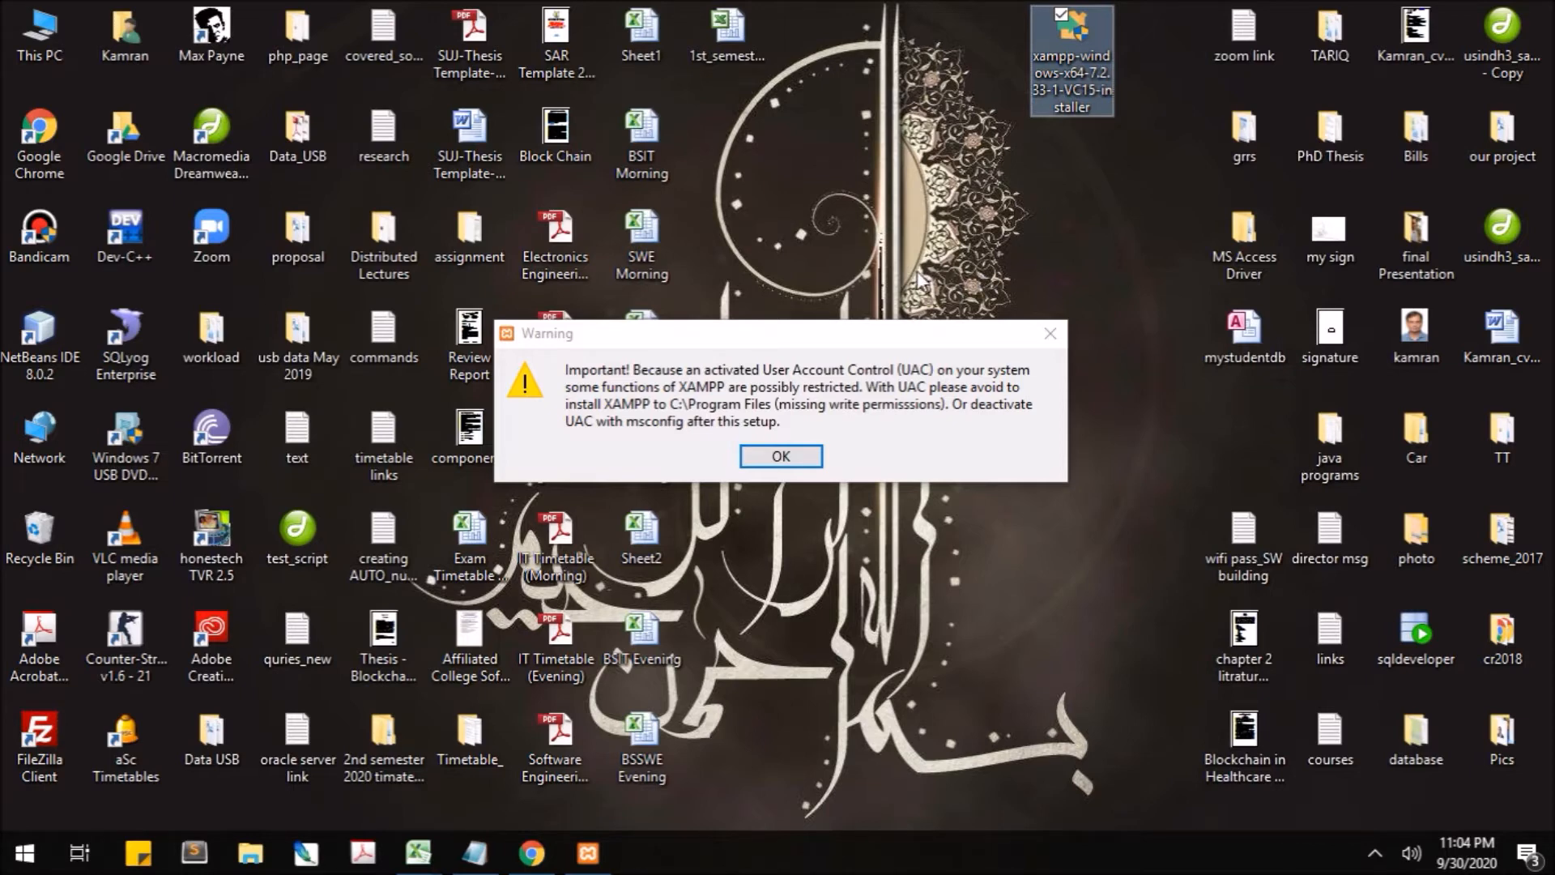
{"action": "left_click", "coordinate": [781, 455]}
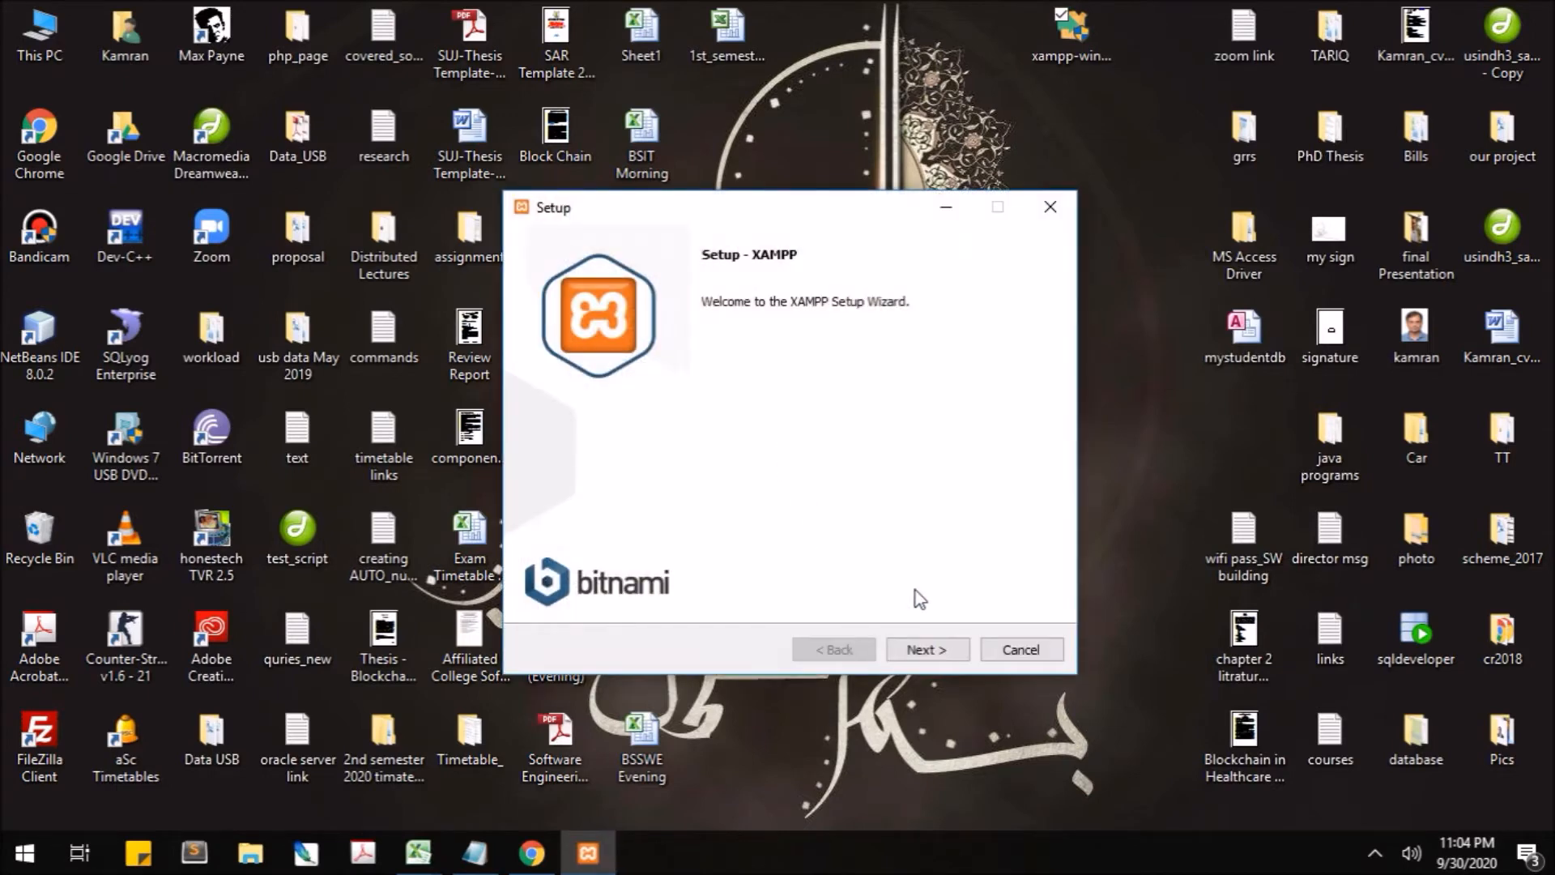
- Untick FileZilla FTP Server, Tomcat, Perl and phpMyAdmin, keeping Apache and MySQL selected
{"action": "left_click", "coordinate": [941, 646]}
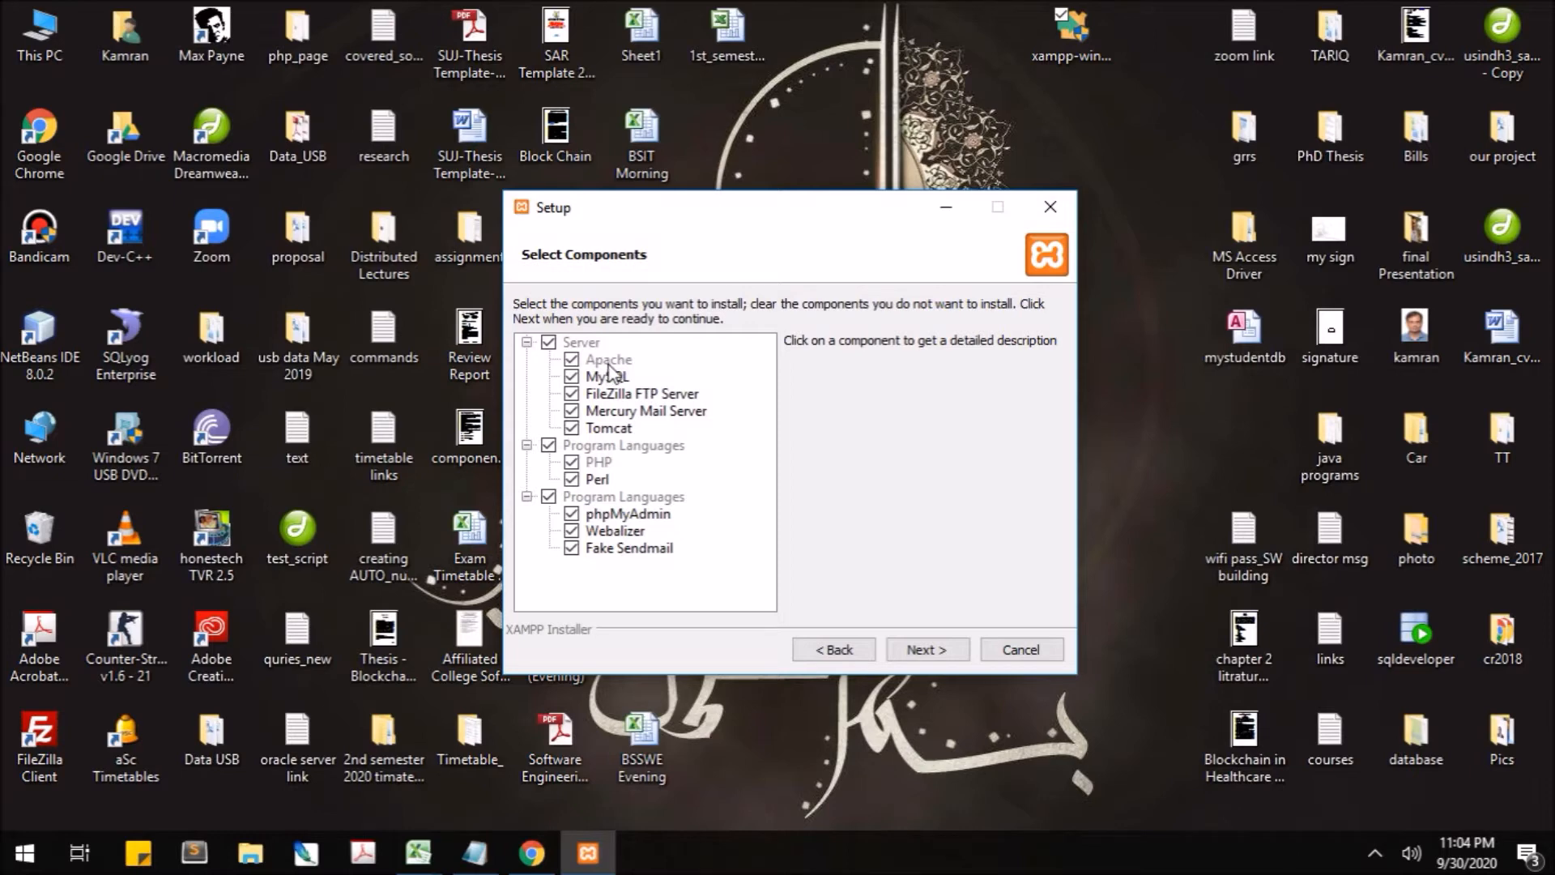
{"action": "left_click", "coordinate": [574, 366]}
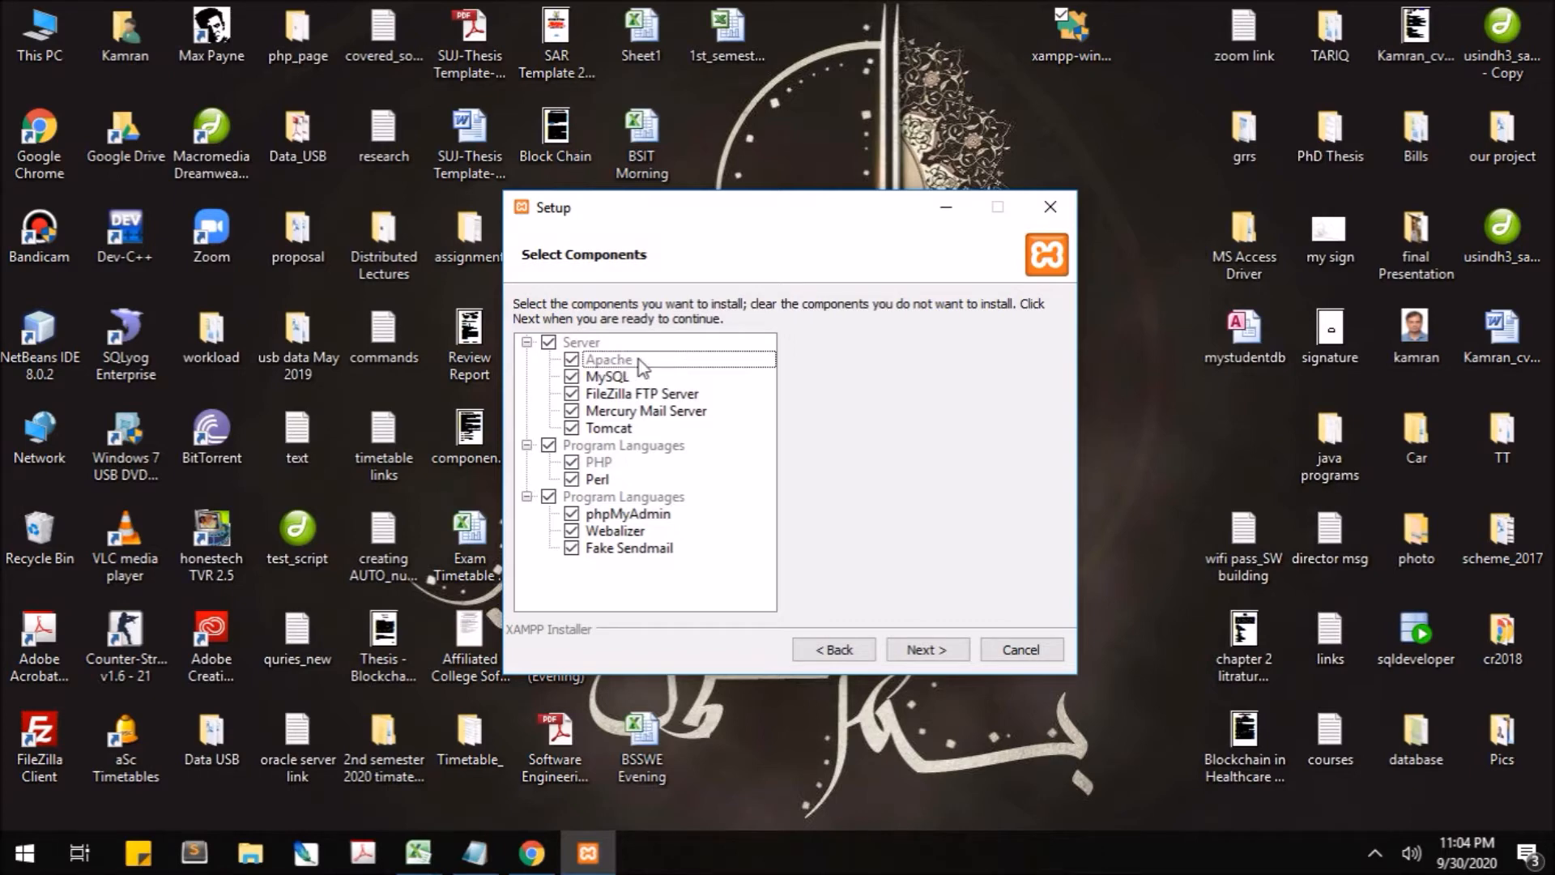
{"action": "left_click", "coordinate": [572, 377]}
{"action": "left_click", "coordinate": [571, 376]}
{"action": "left_click", "coordinate": [571, 395]}
{"action": "left_click", "coordinate": [572, 429]}
{"action": "left_click", "coordinate": [573, 481]}
{"action": "left_click", "coordinate": [572, 513]}
- Untick Webalizer, install to E:\xampp in English, and turn off 'Learn more about Bitnami'
{"action": "left_click", "coordinate": [571, 530]}
{"action": "left_click", "coordinate": [905, 652]}
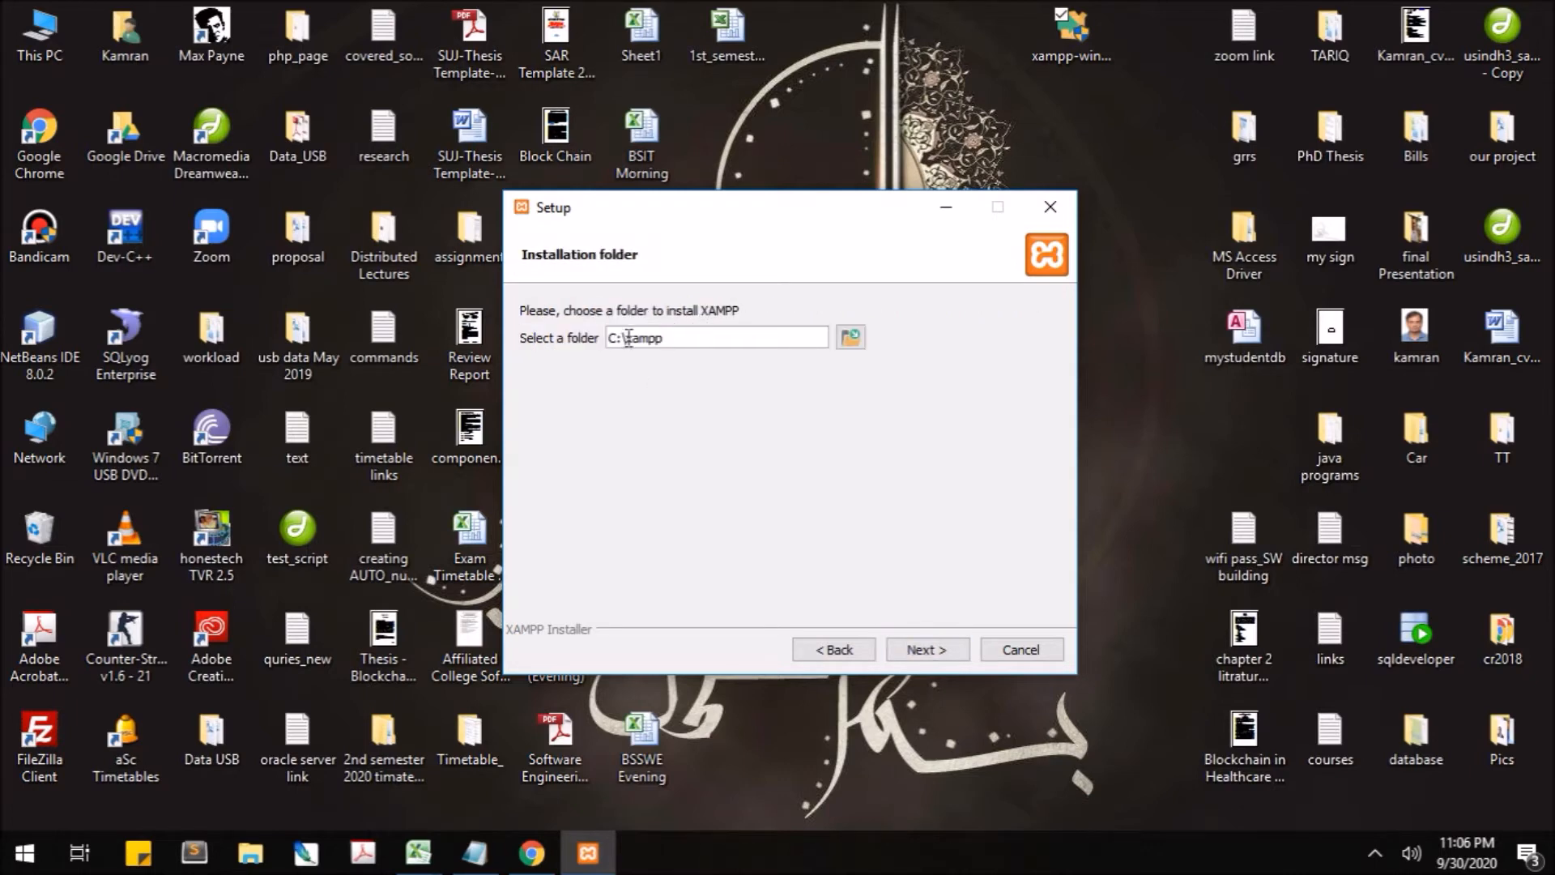
{"action": "left_click_drag", "start_coordinate": [615, 341], "coordinate": [606, 349]}
{"action": "type", "text": "E2"}
{"action": "left_click", "coordinate": [916, 648]}
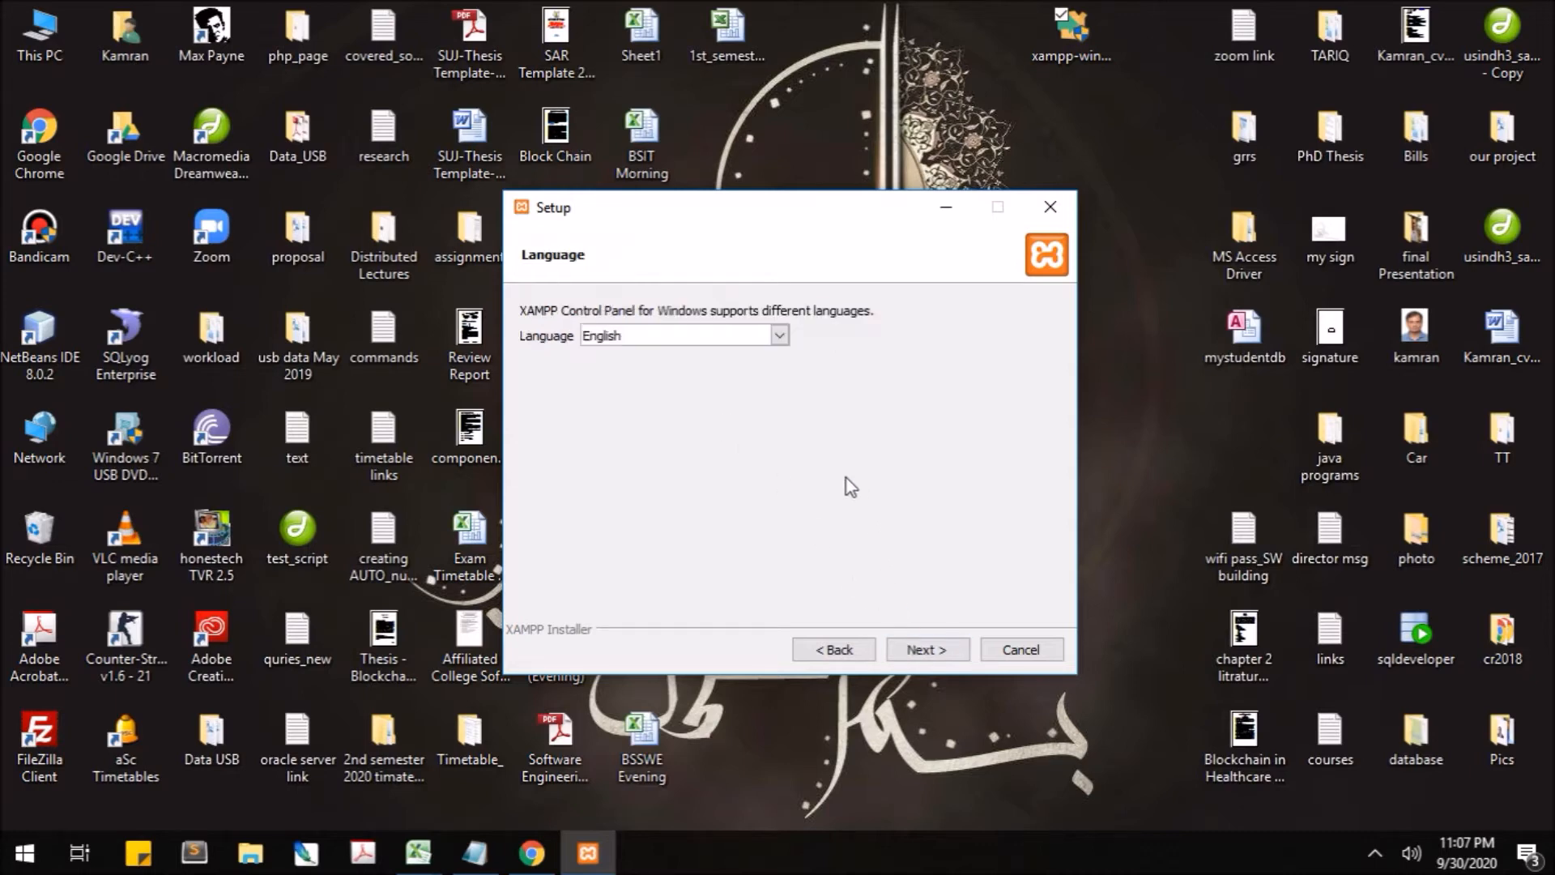
{"action": "left_click", "coordinate": [921, 648]}
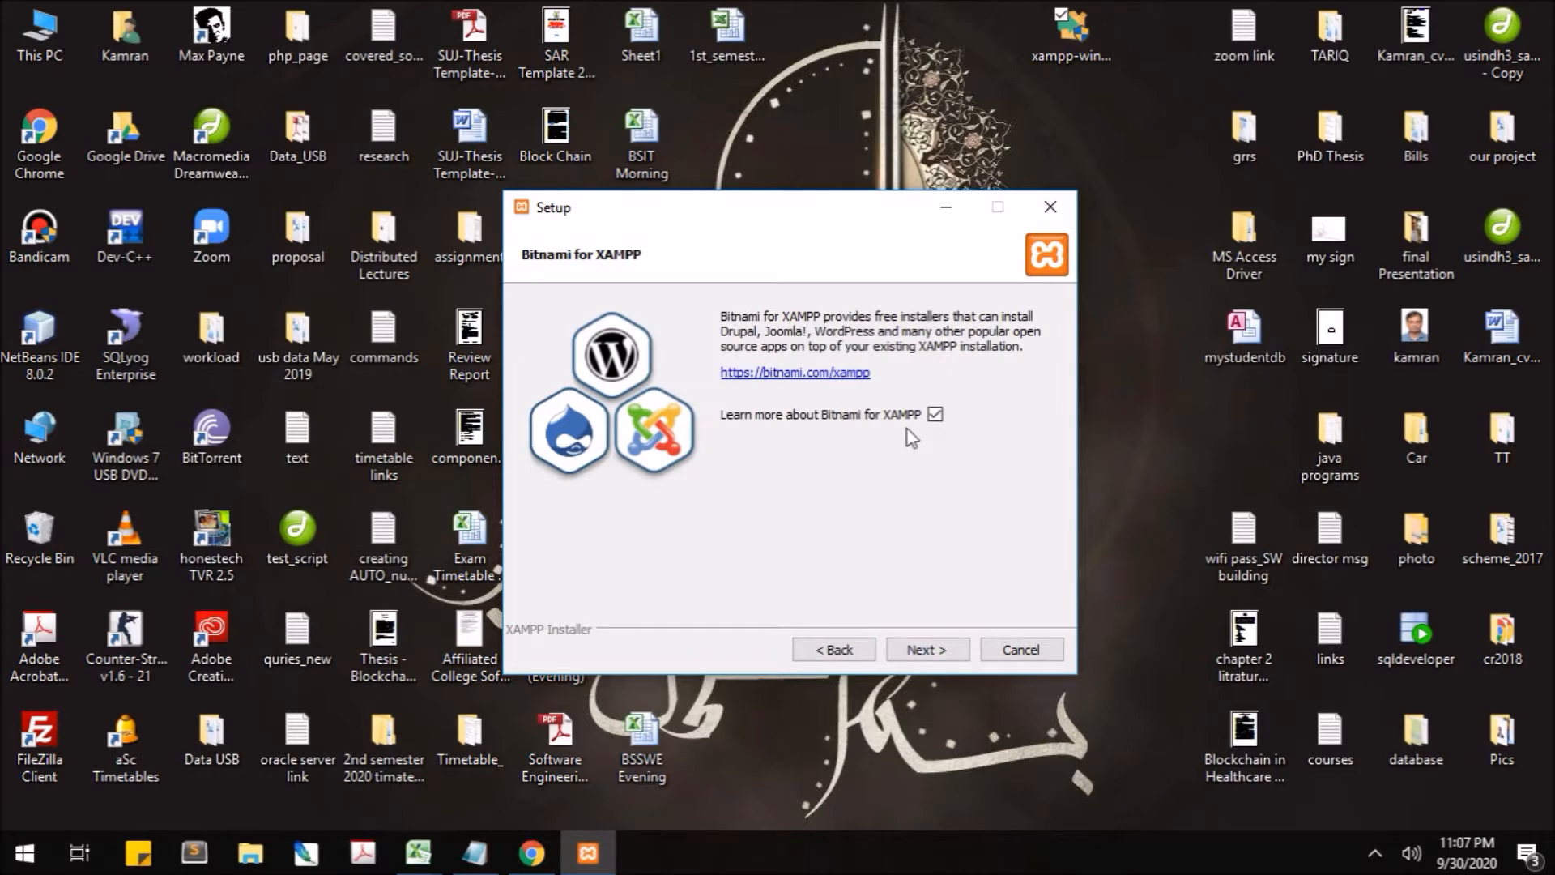
{"action": "left_click", "coordinate": [936, 414]}
- Go past the Bitnami and Ready to Install pages so XAMPP starts unpacking files
{"action": "left_click", "coordinate": [937, 649]}
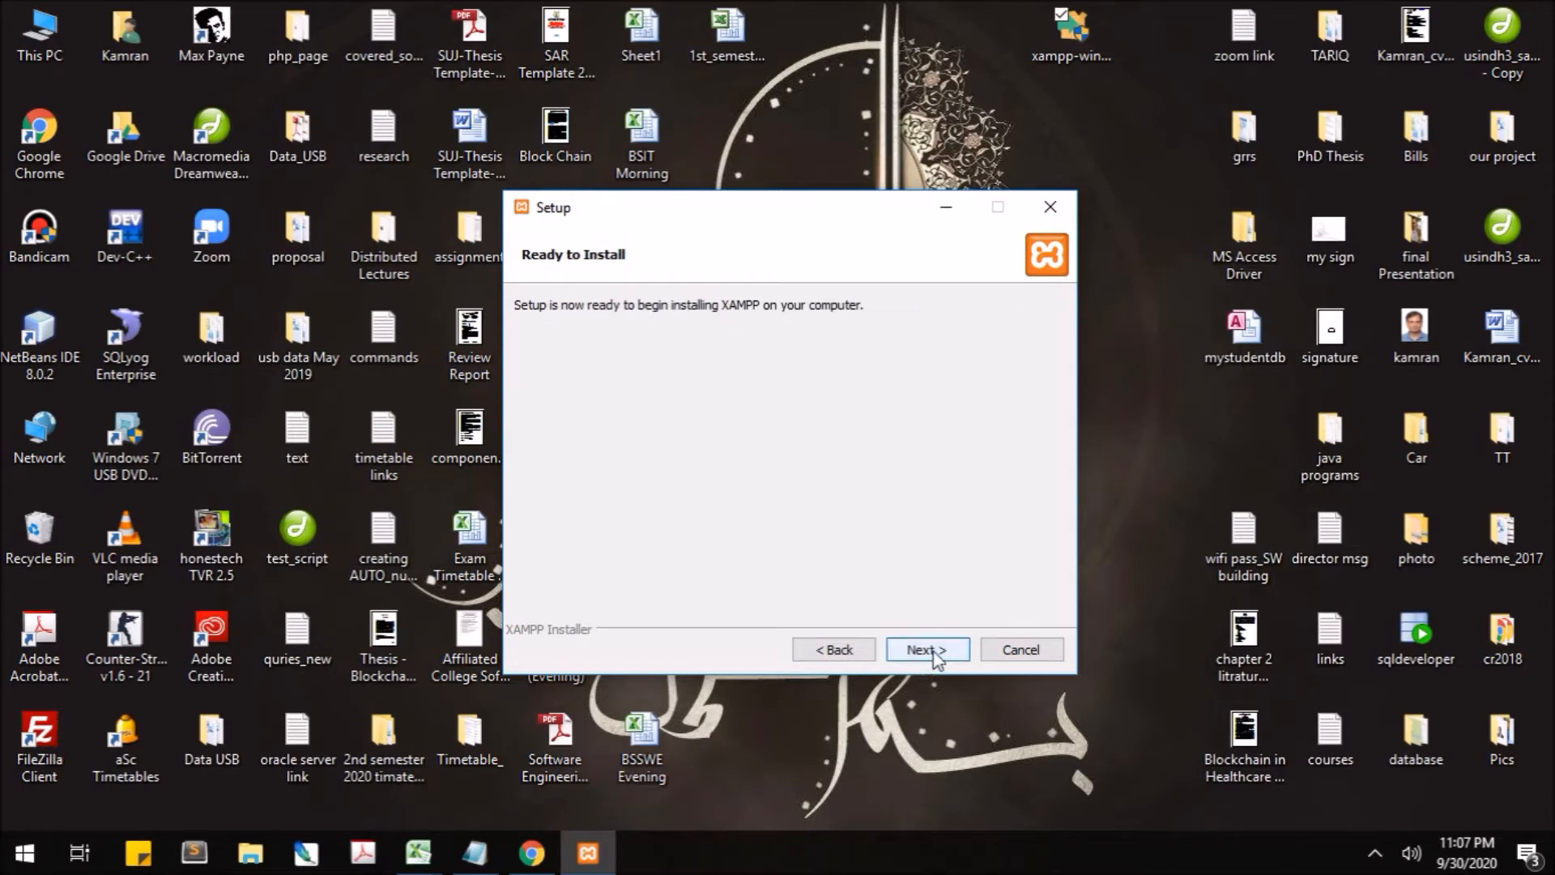
{"action": "left_click", "coordinate": [940, 651]}
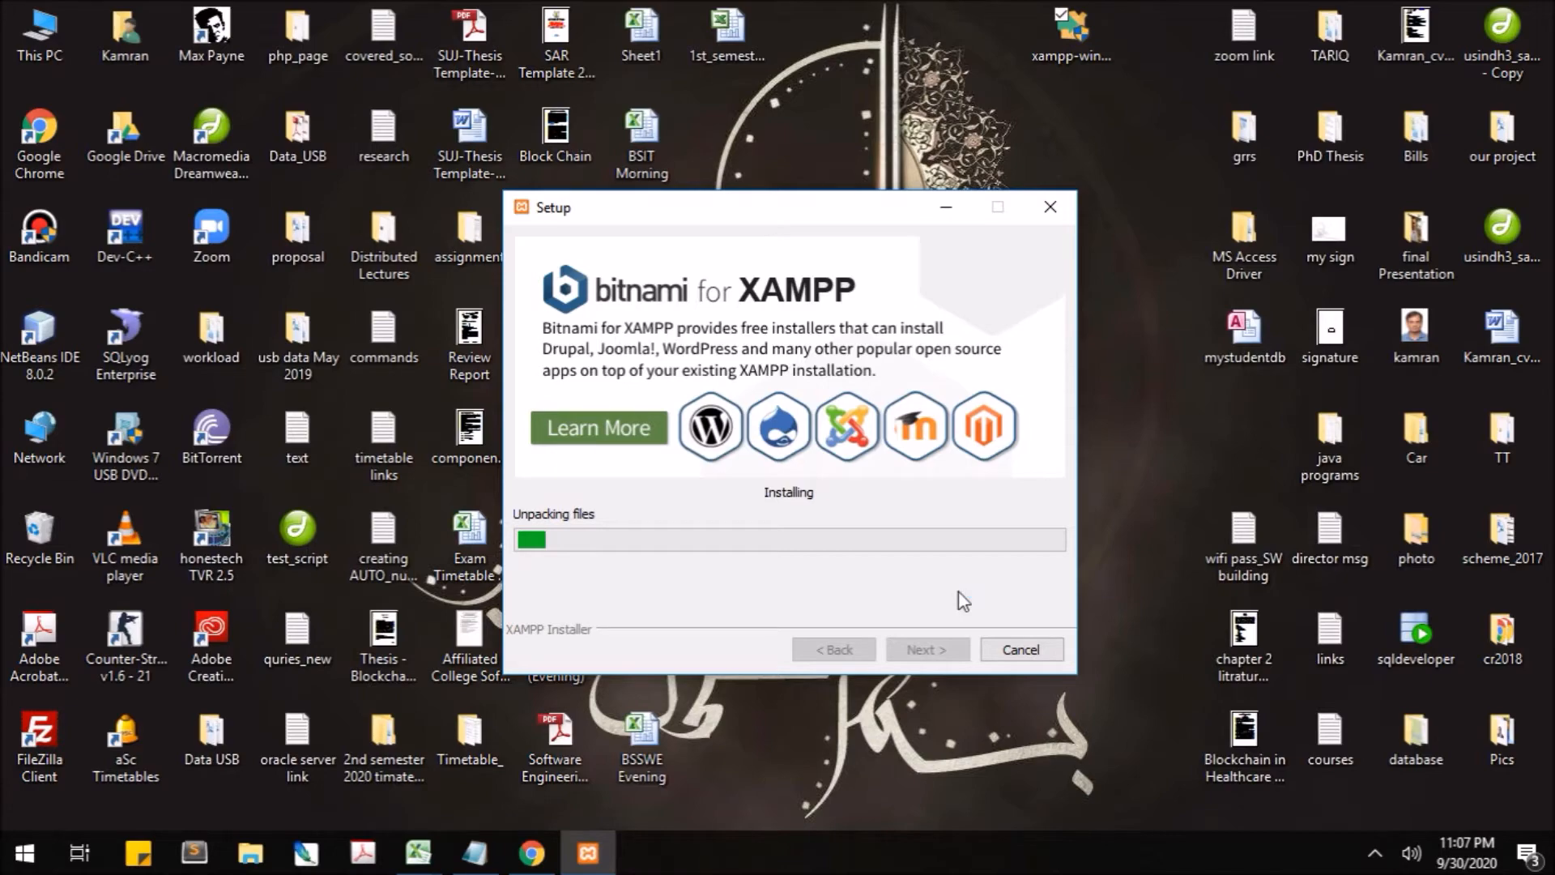
- Browse the Bitnami for XAMPP WordPress add-on page in Chrome
{"action": "left_click", "coordinate": [528, 846]}
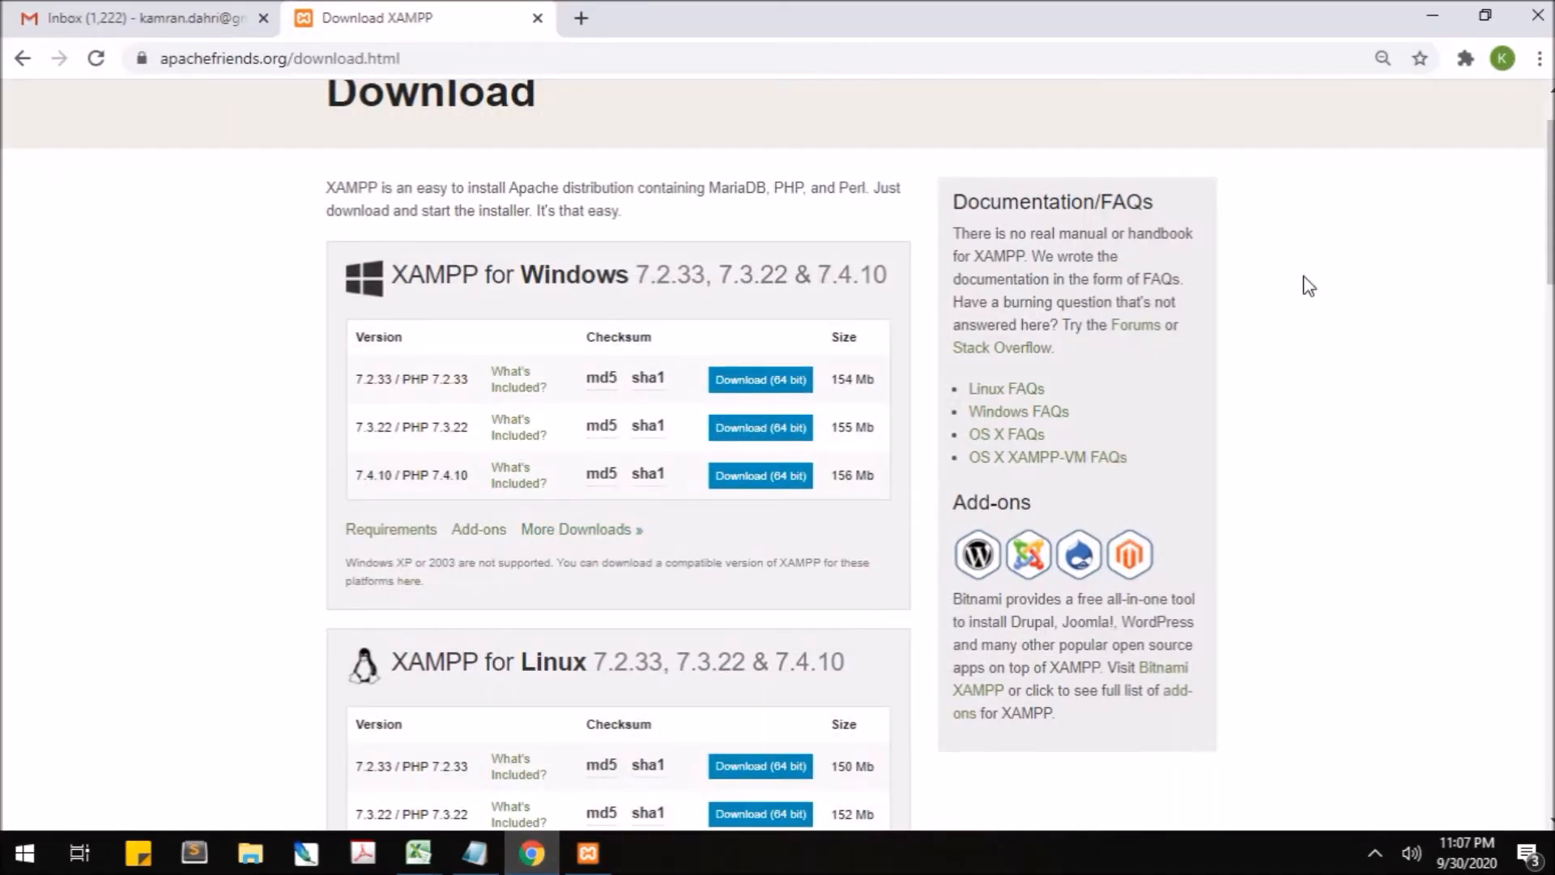
{"action": "left_click_drag", "start_coordinate": [1550, 188], "coordinate": [1500, 526]}
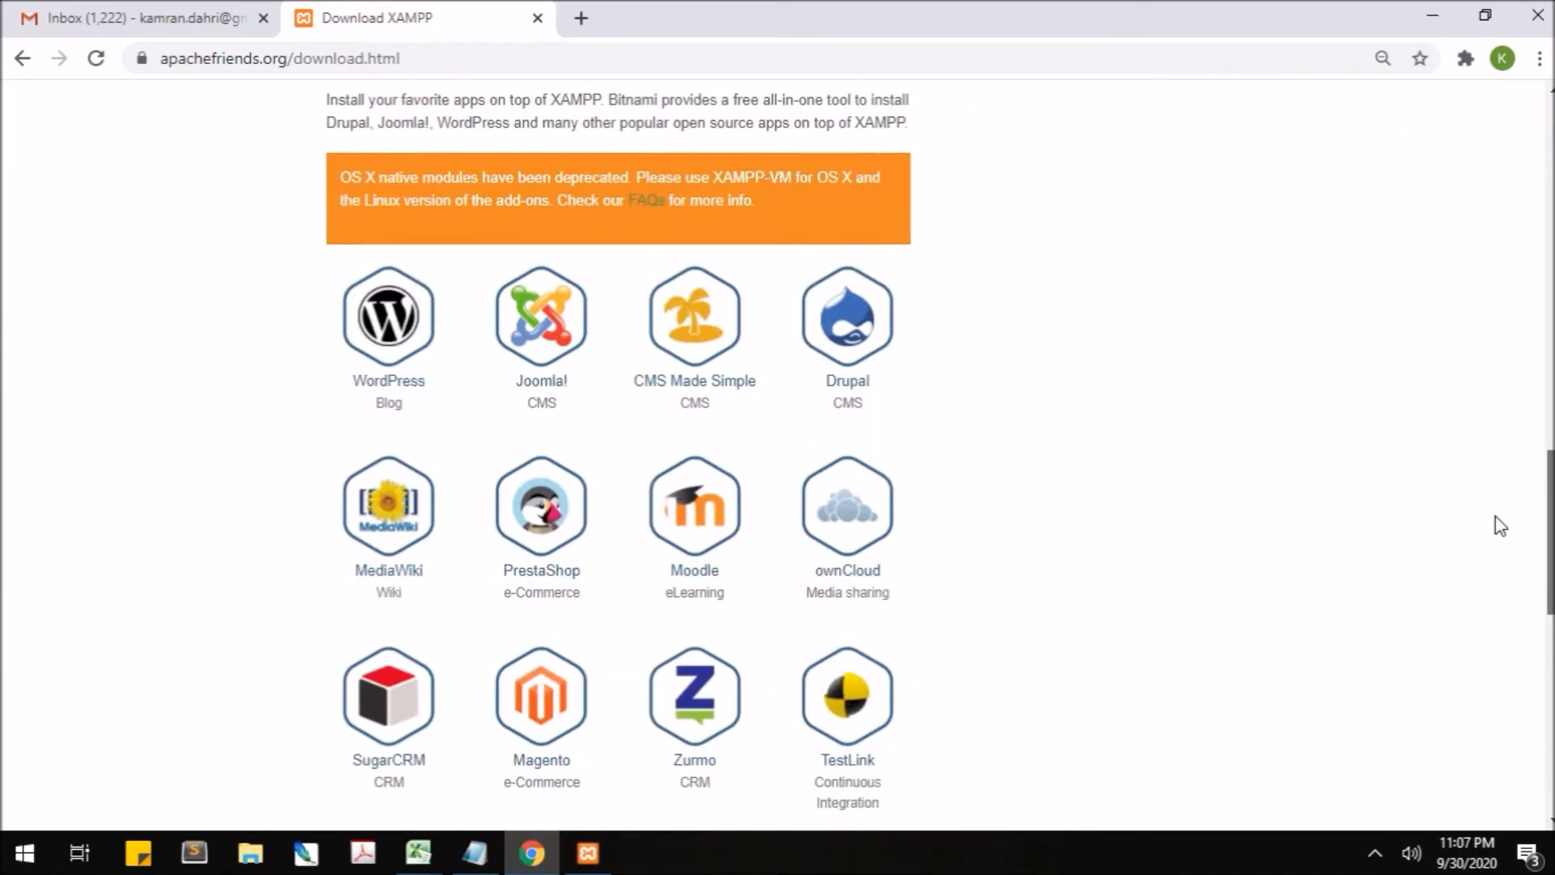
{"action": "left_click", "coordinate": [390, 328]}
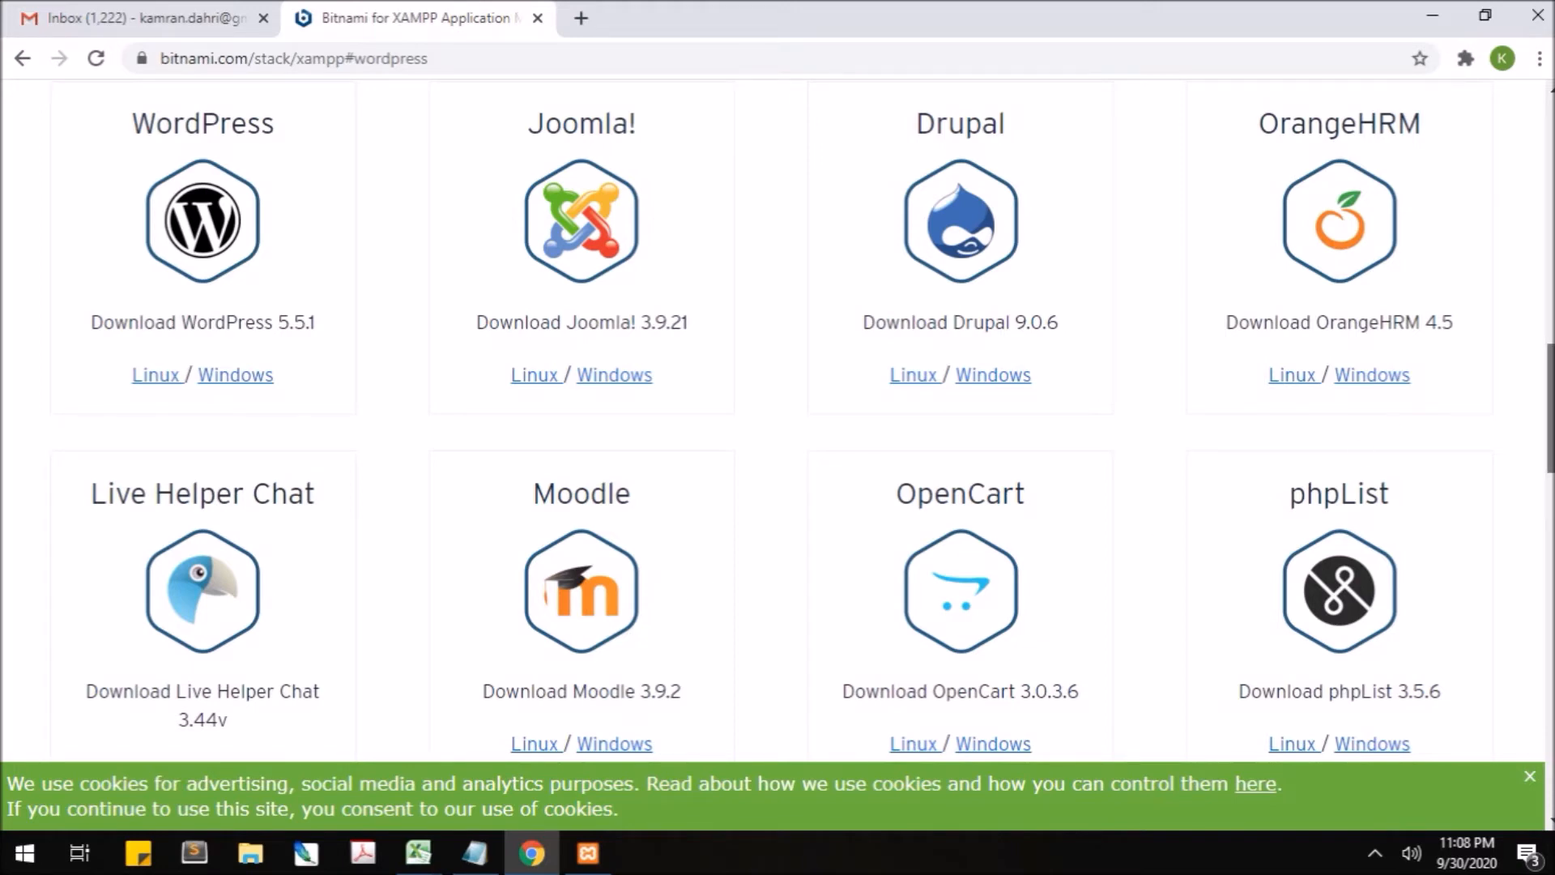
{"action": "scroll", "coordinate": [778, 421], "scroll_direction": "down", "scroll_amount": 5}
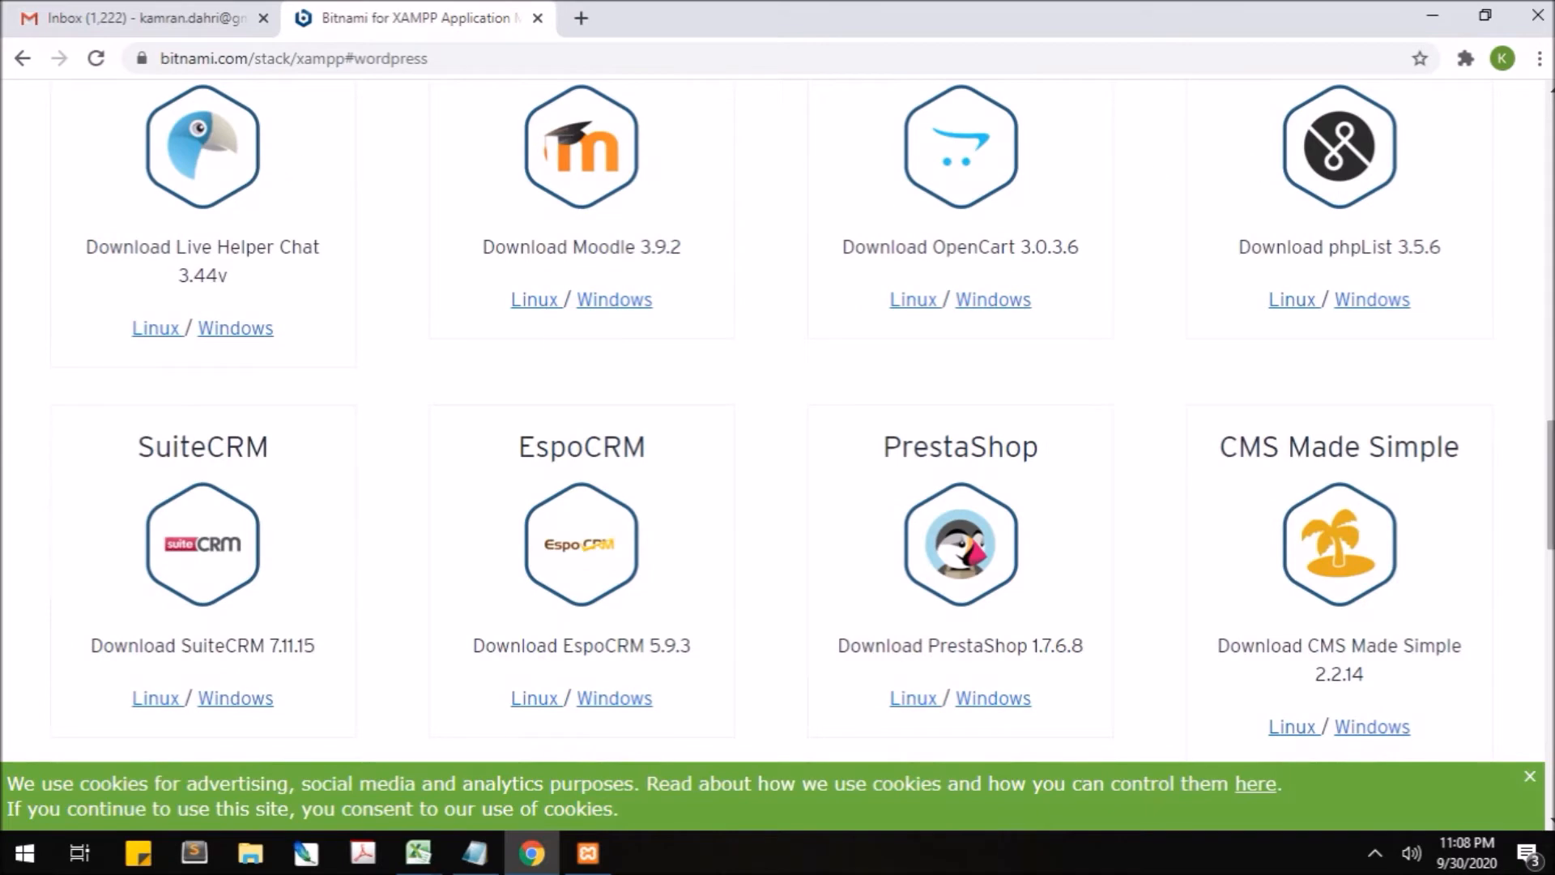
{"action": "scroll", "coordinate": [1551, 528], "scroll_direction": "down", "scroll_amount": 3}
{"action": "scroll", "coordinate": [1551, 528], "scroll_direction": "down", "scroll_amount": 3}
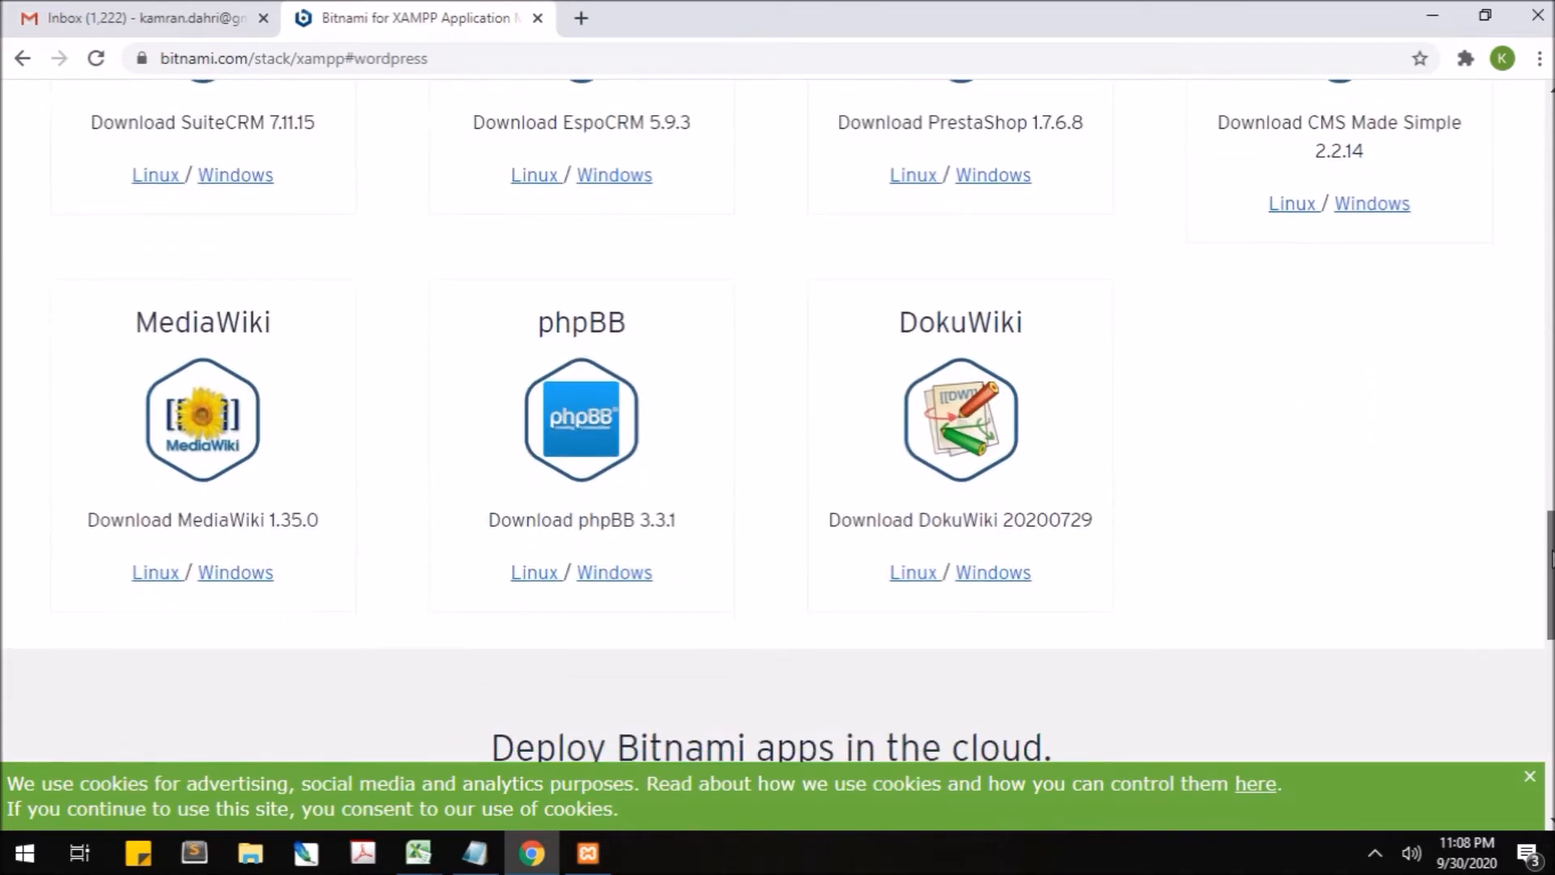
{"action": "scroll", "coordinate": [1551, 559], "scroll_direction": "up", "scroll_amount": 3}
{"action": "left_click_drag", "start_coordinate": [1547, 518], "coordinate": [1543, 314]}
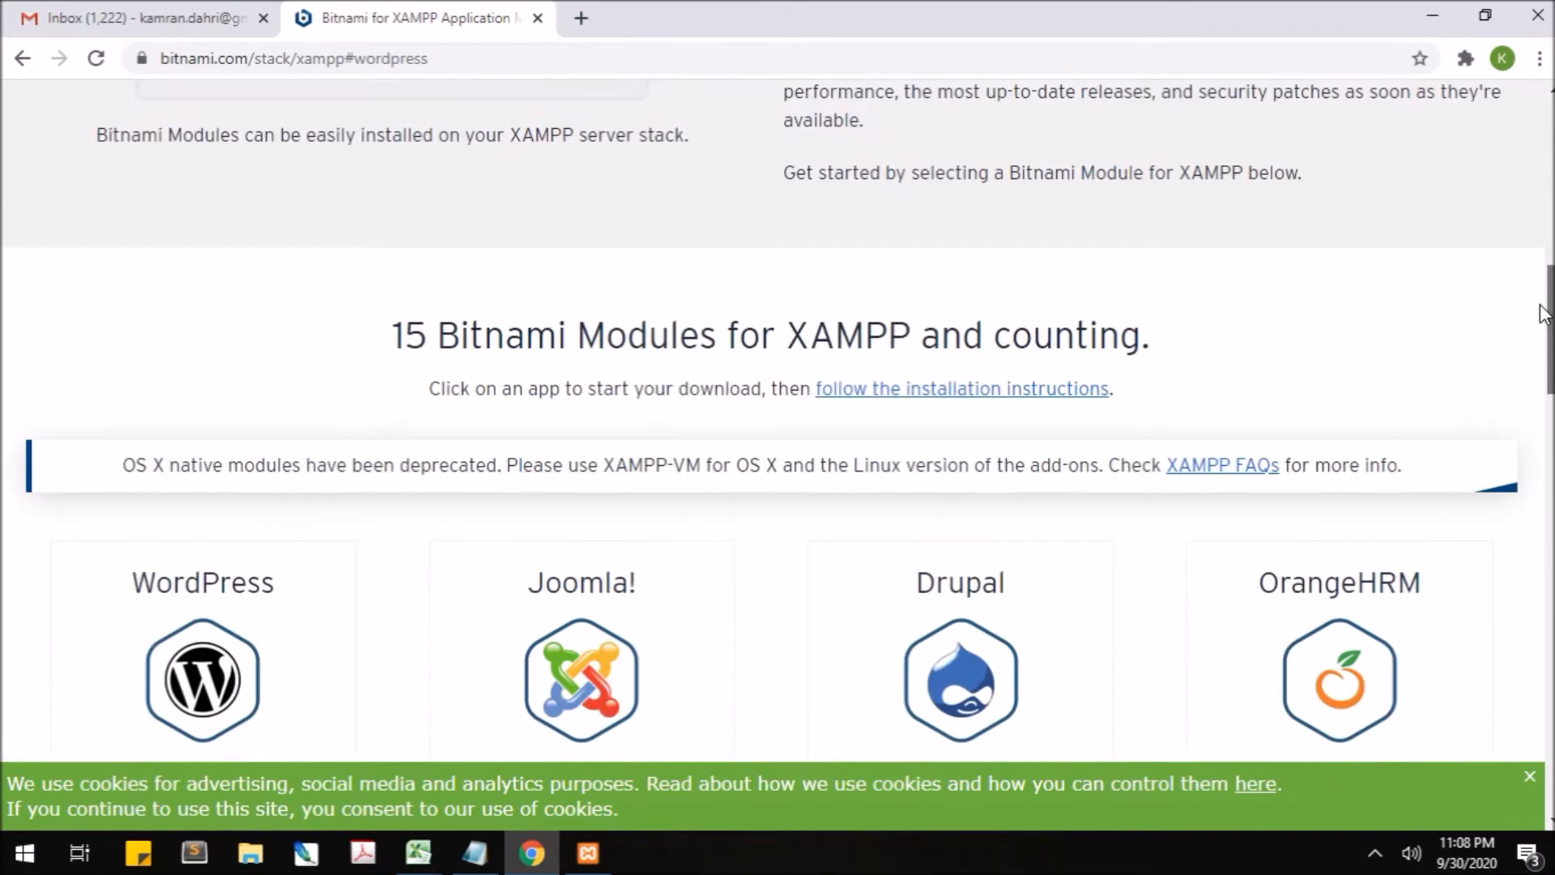
{"action": "scroll", "coordinate": [1542, 314], "scroll_direction": "down", "scroll_amount": 6}
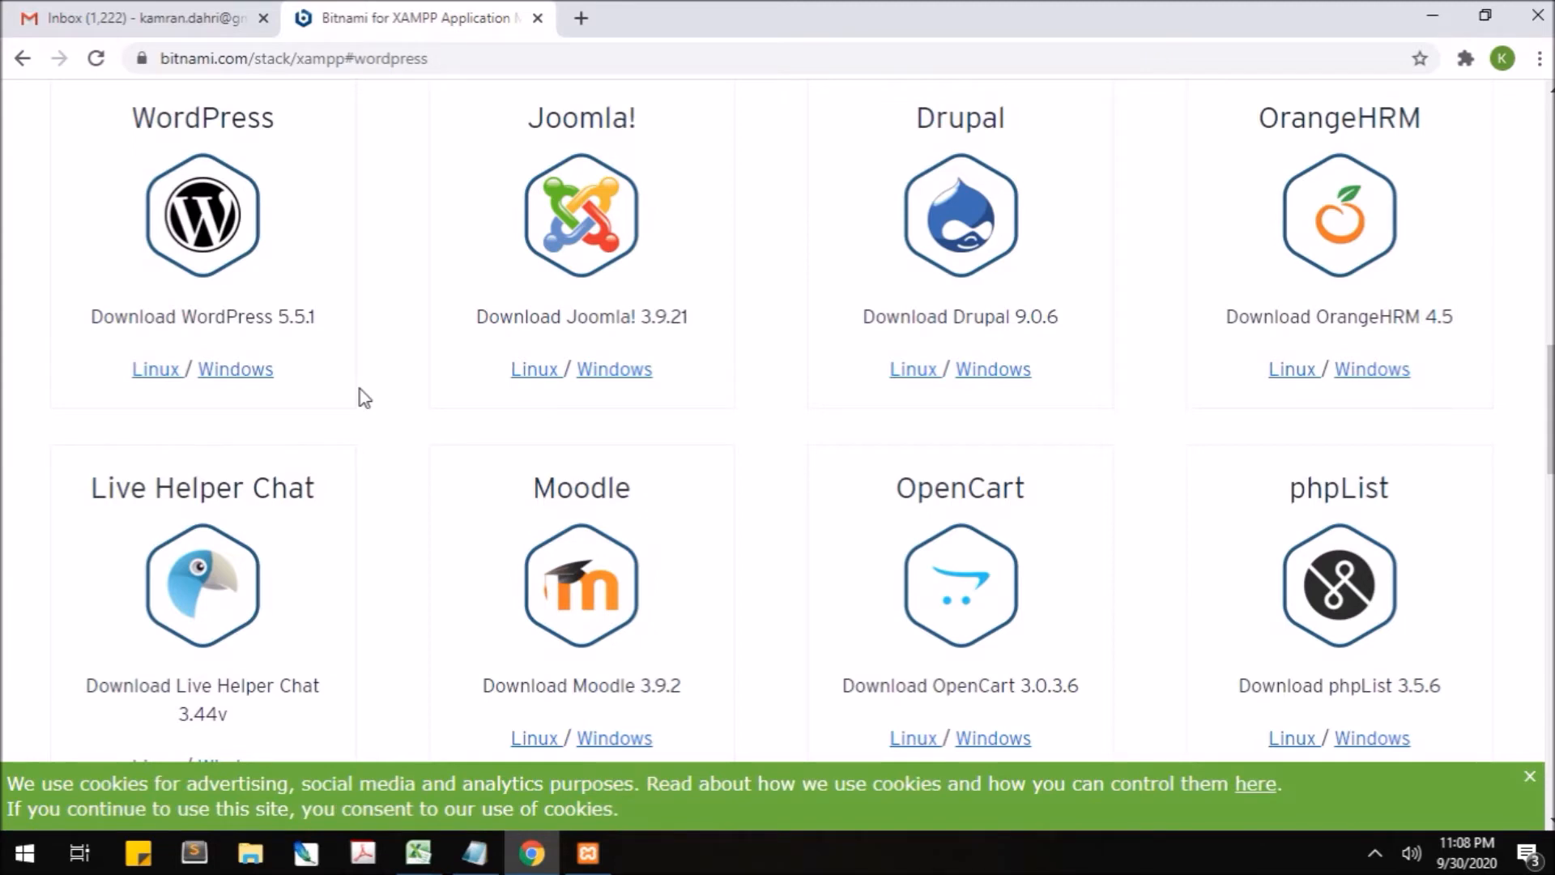
- Check the XAMPP installer, minimise Chrome, and move the Setup window up and right
{"action": "left_click", "coordinate": [590, 859]}
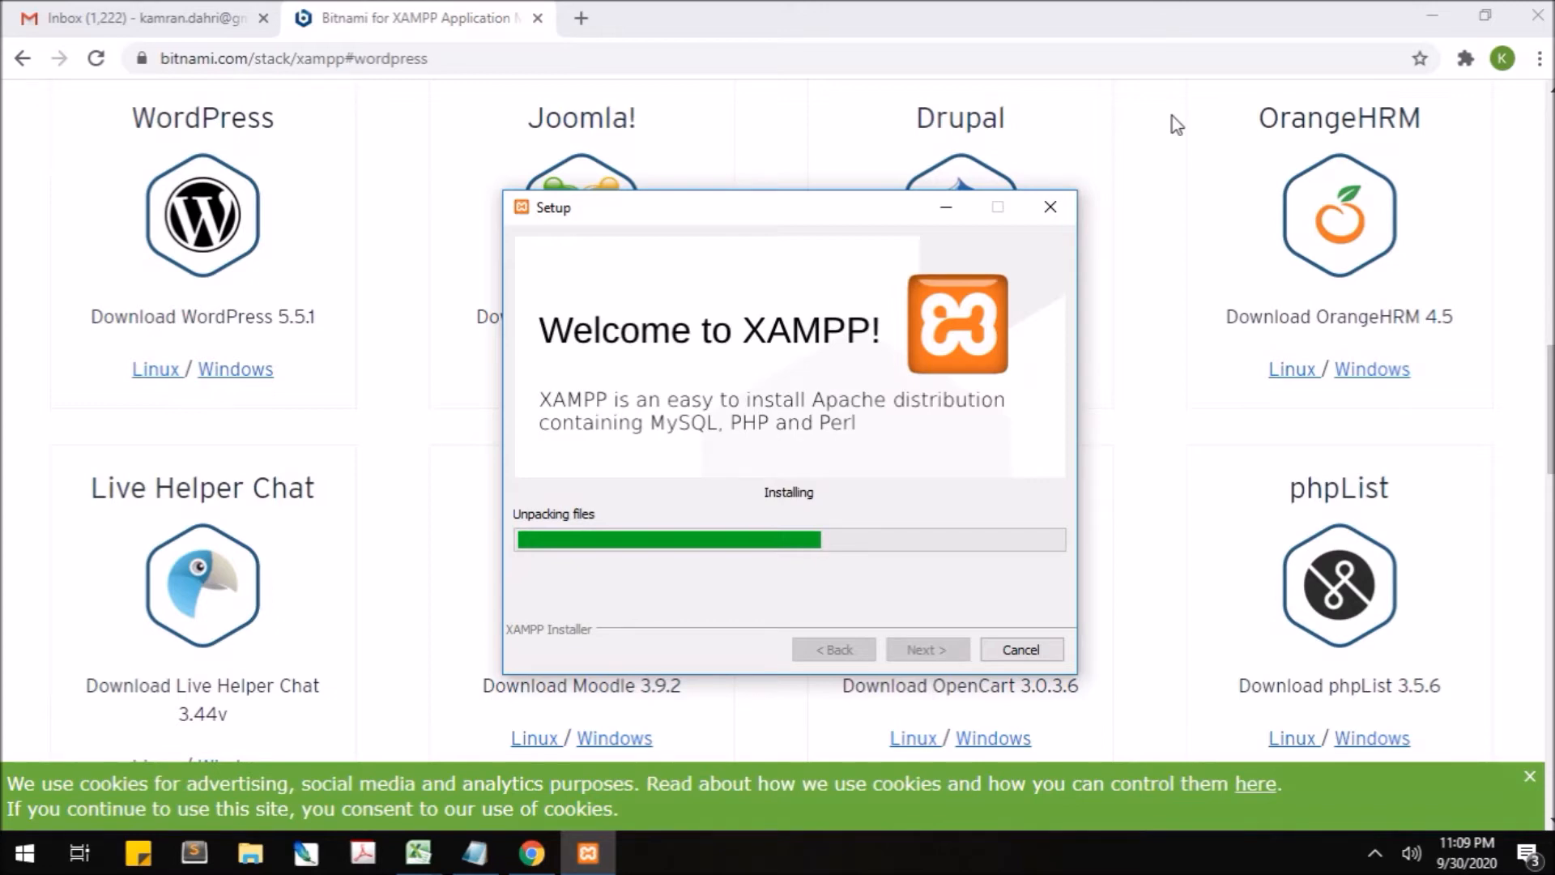
{"action": "left_click", "coordinate": [1431, 6]}
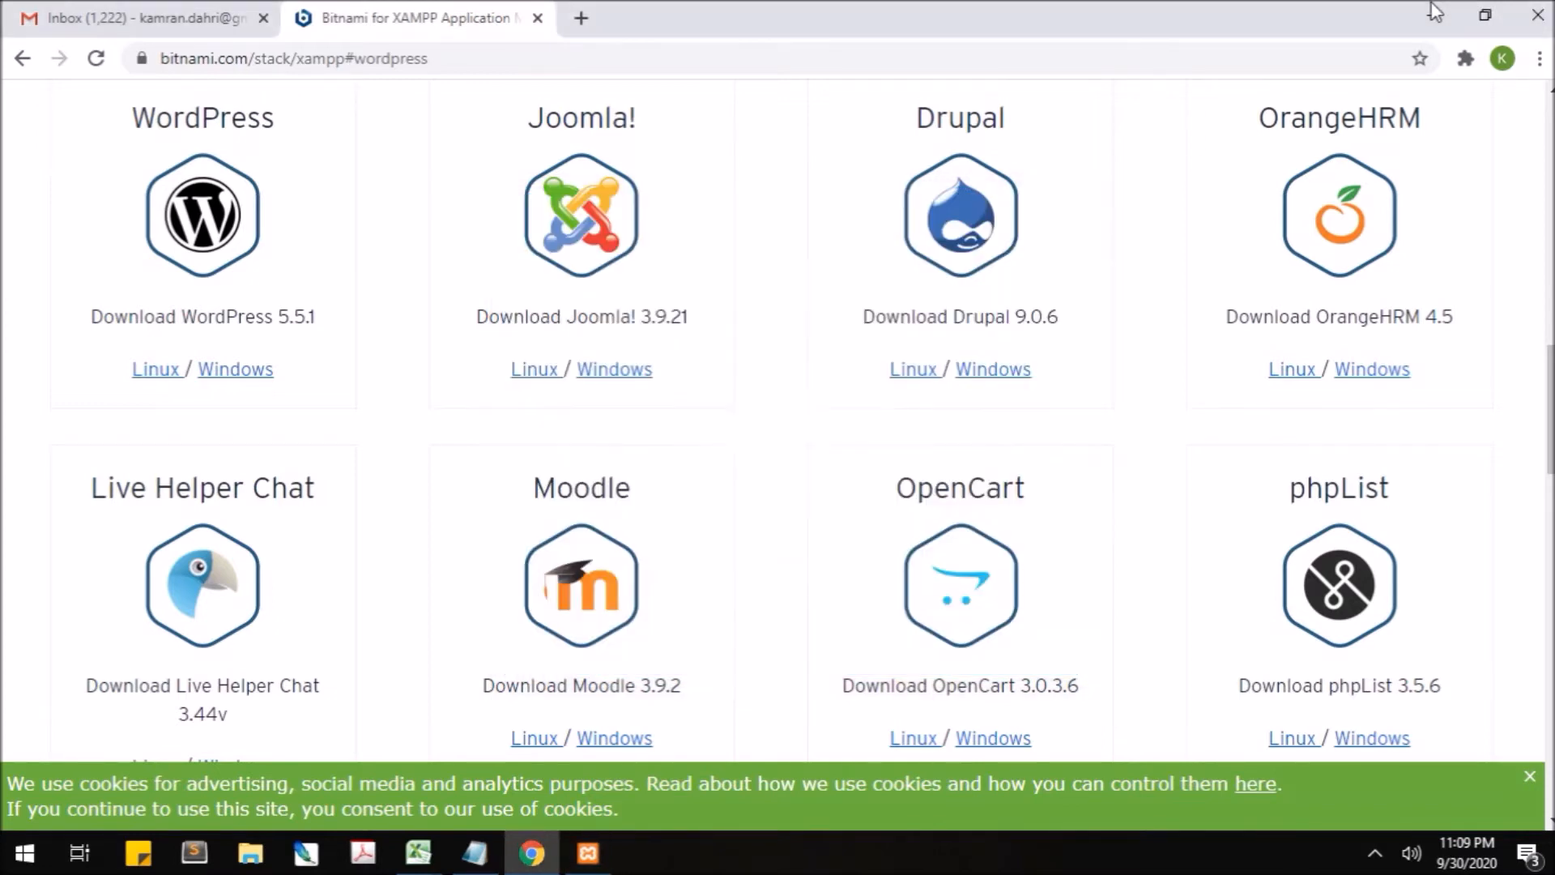
{"action": "left_click_drag", "start_coordinate": [645, 217], "coordinate": [855, 170]}
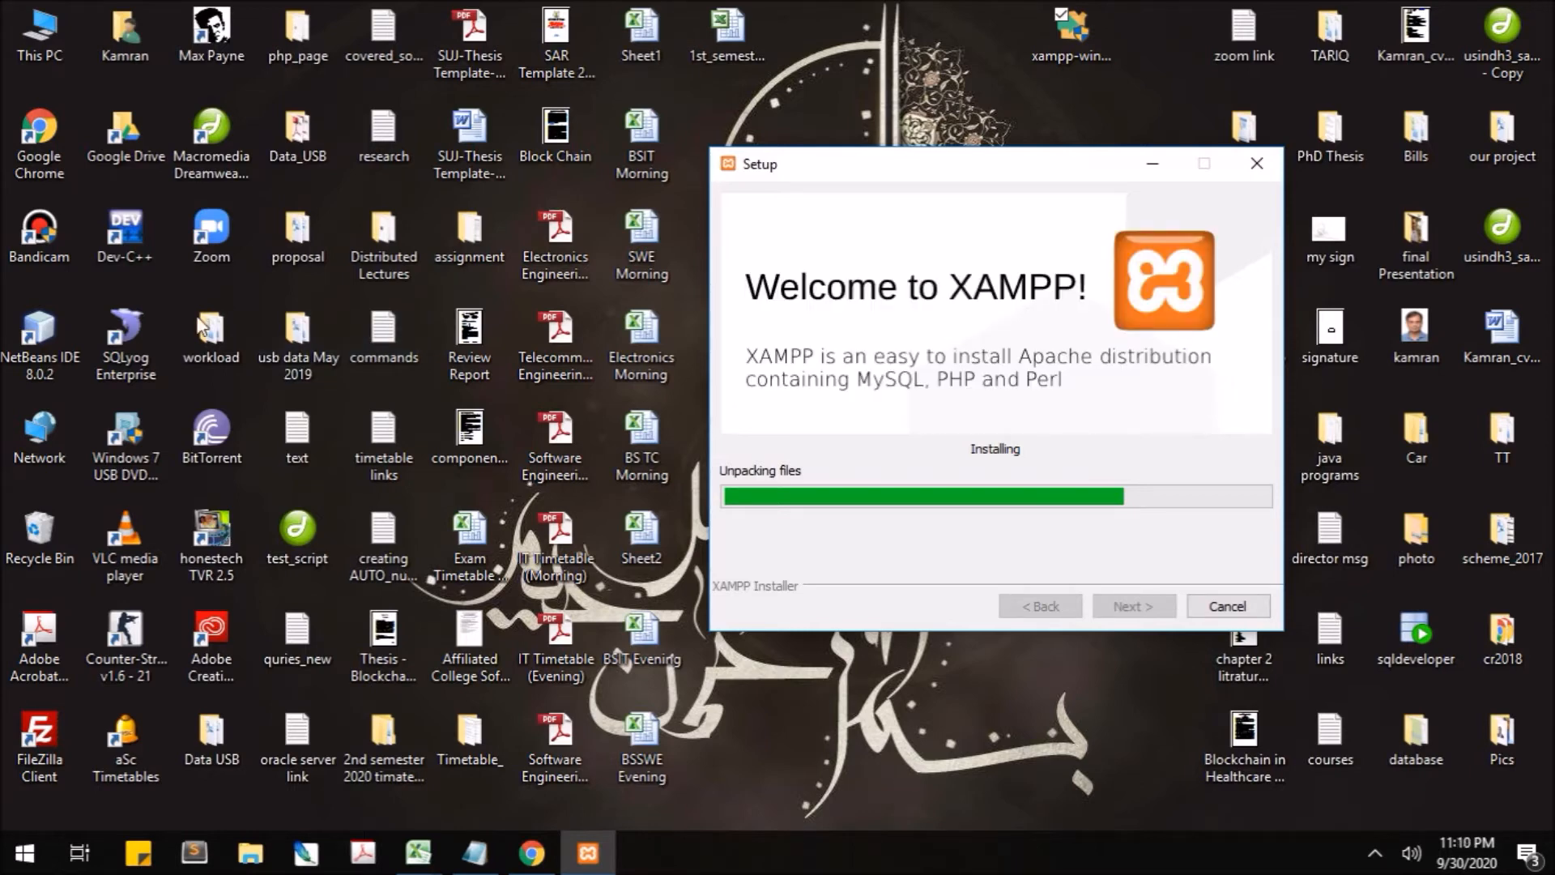
{"action": "left_click", "coordinate": [144, 371]}
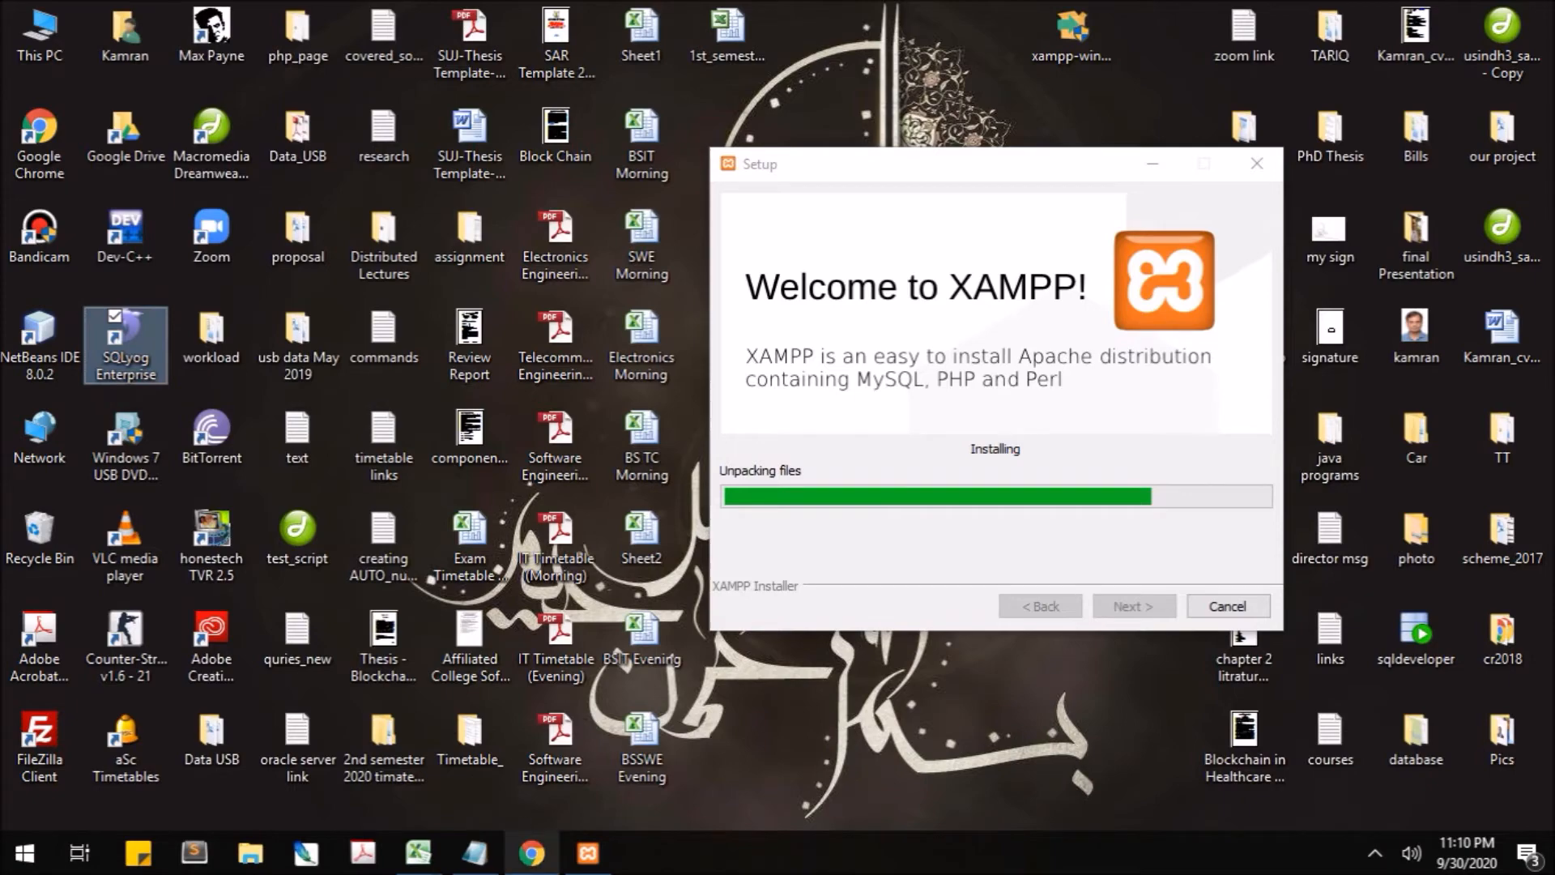
{"action": "left_click", "coordinate": [532, 852]}
- Run a Google search for 'sqlyog' from the address bar, then minimise Chrome
{"action": "left_click", "coordinate": [458, 70]}
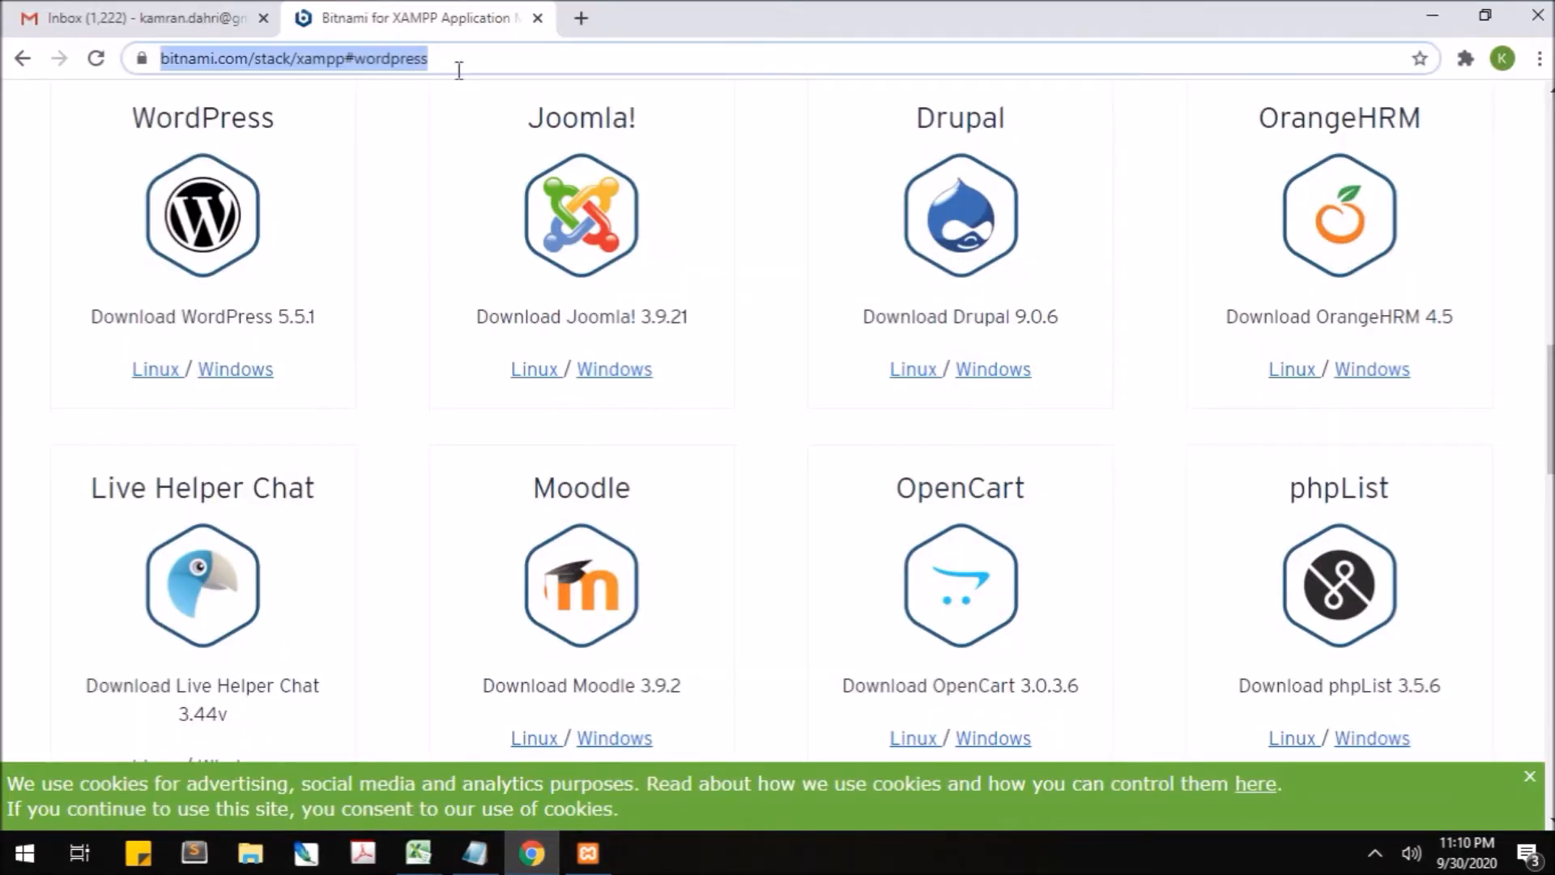
{"action": "type", "text": "sql"}
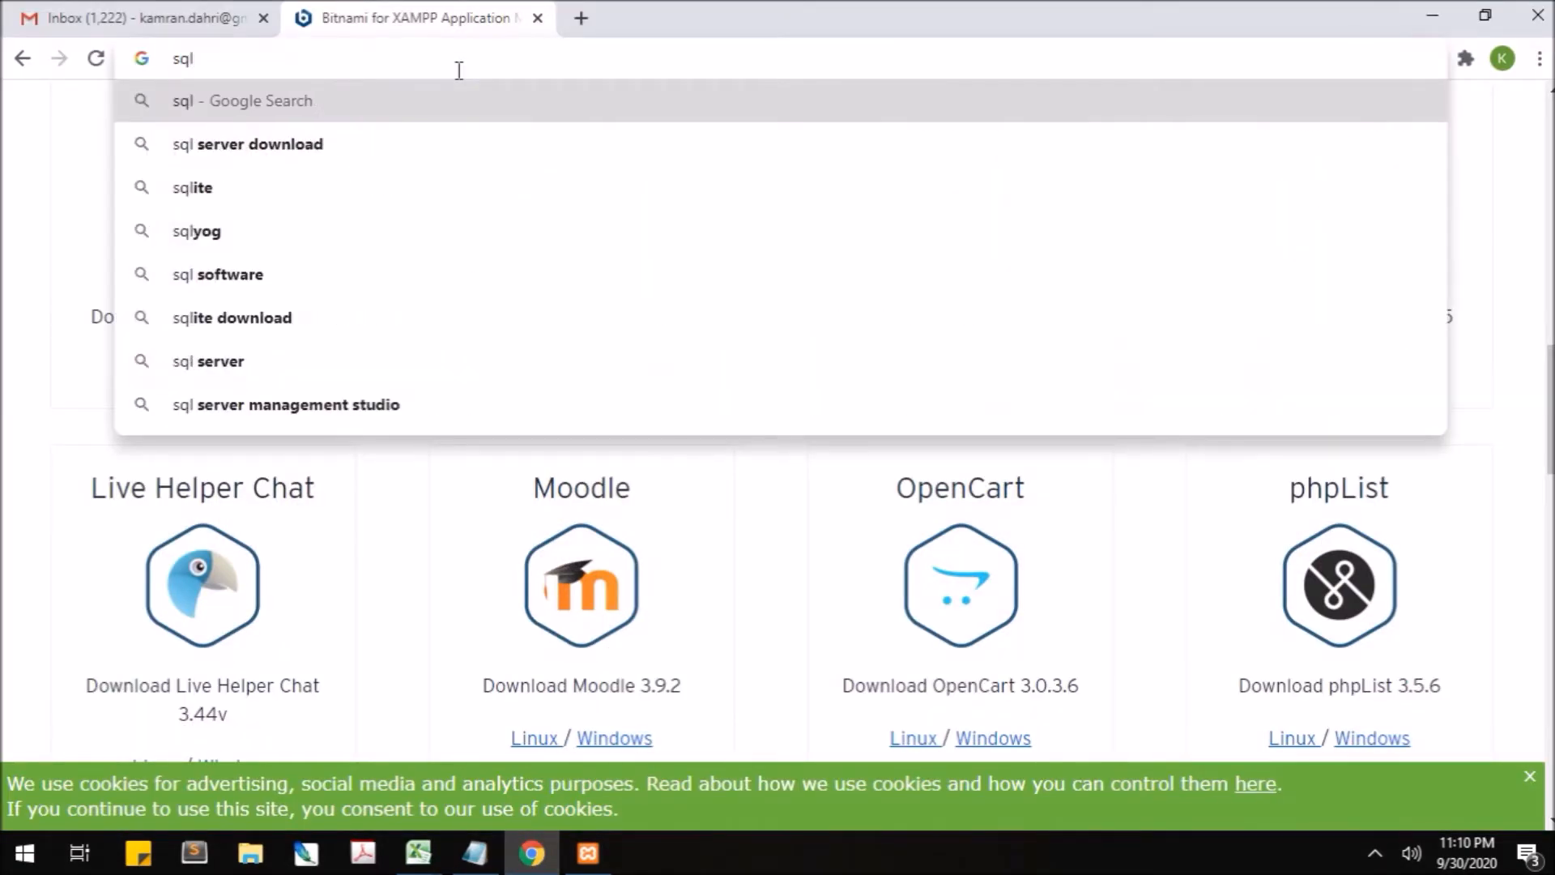
{"action": "type", "text": " yog"}
{"action": "key", "text": "Down"}
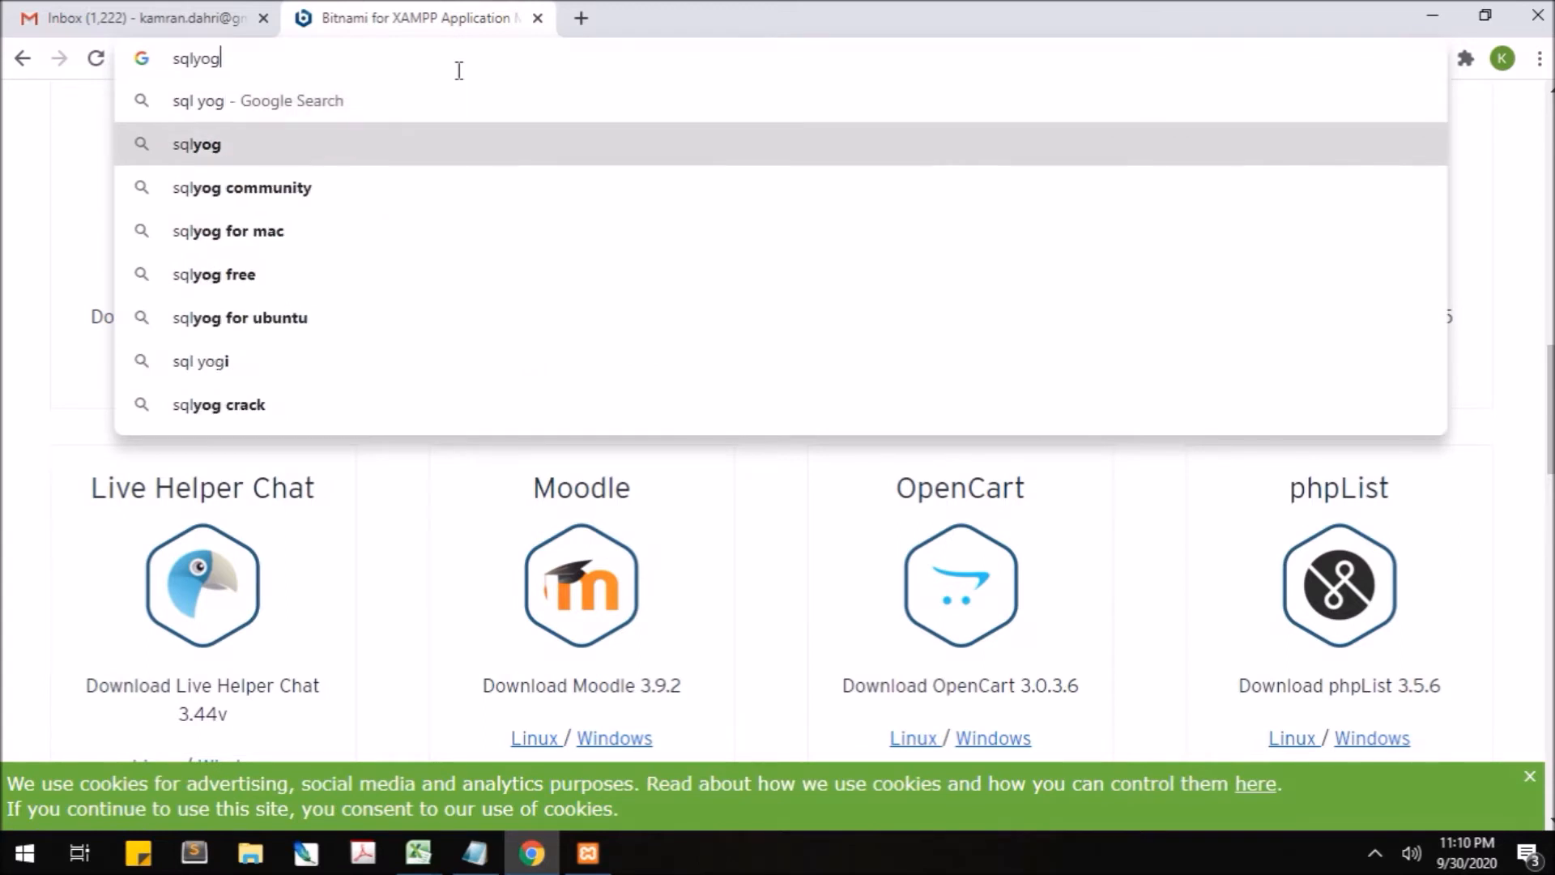
{"action": "key", "text": "Return"}
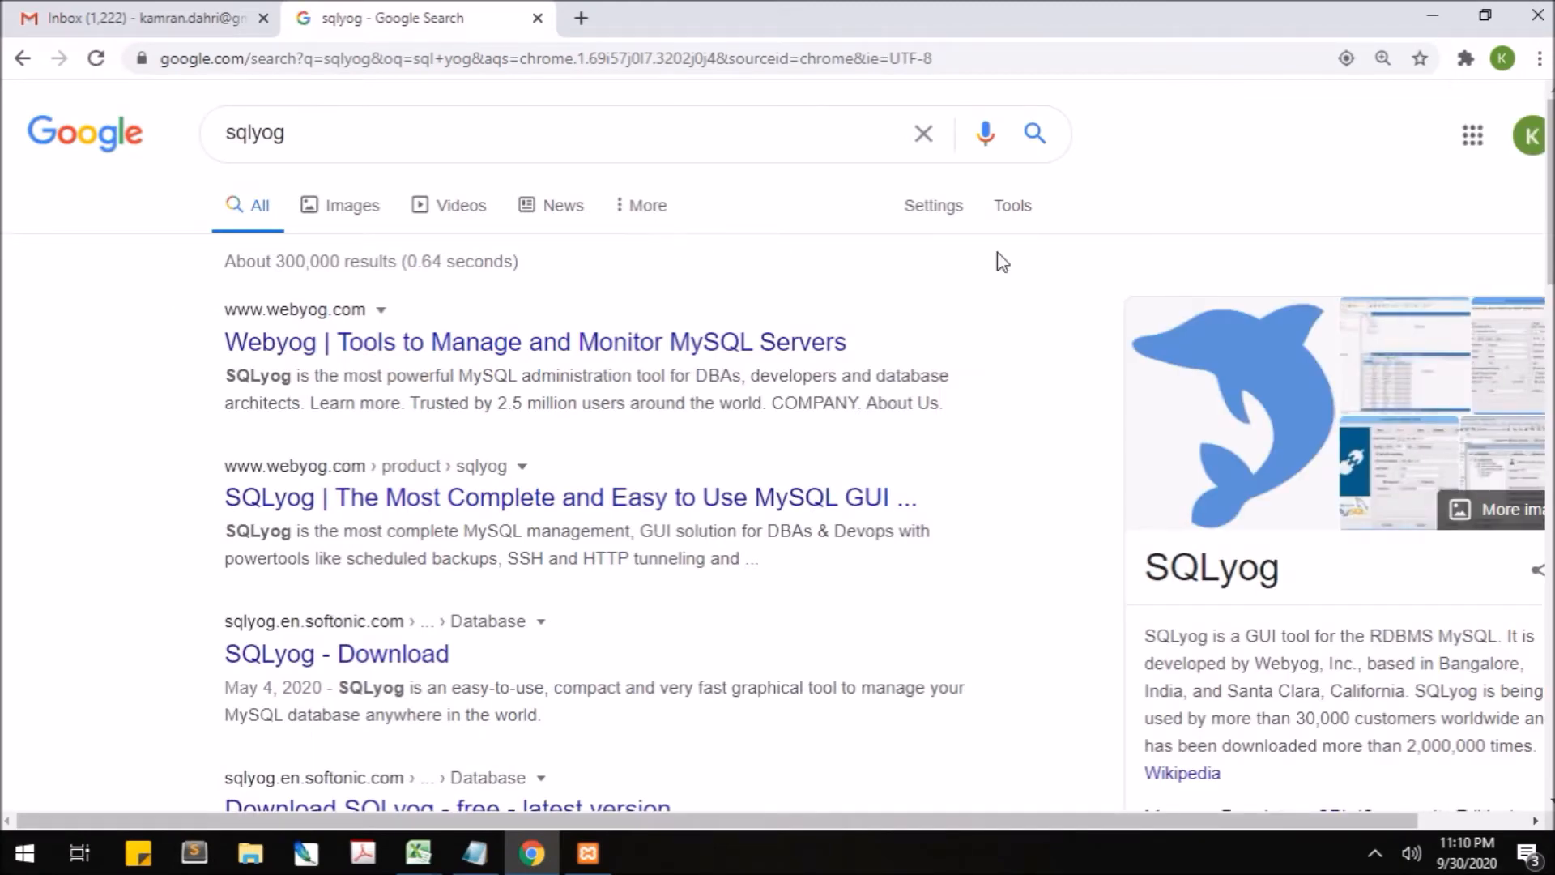
{"action": "left_click_drag", "start_coordinate": [1548, 142], "coordinate": [1546, 249]}
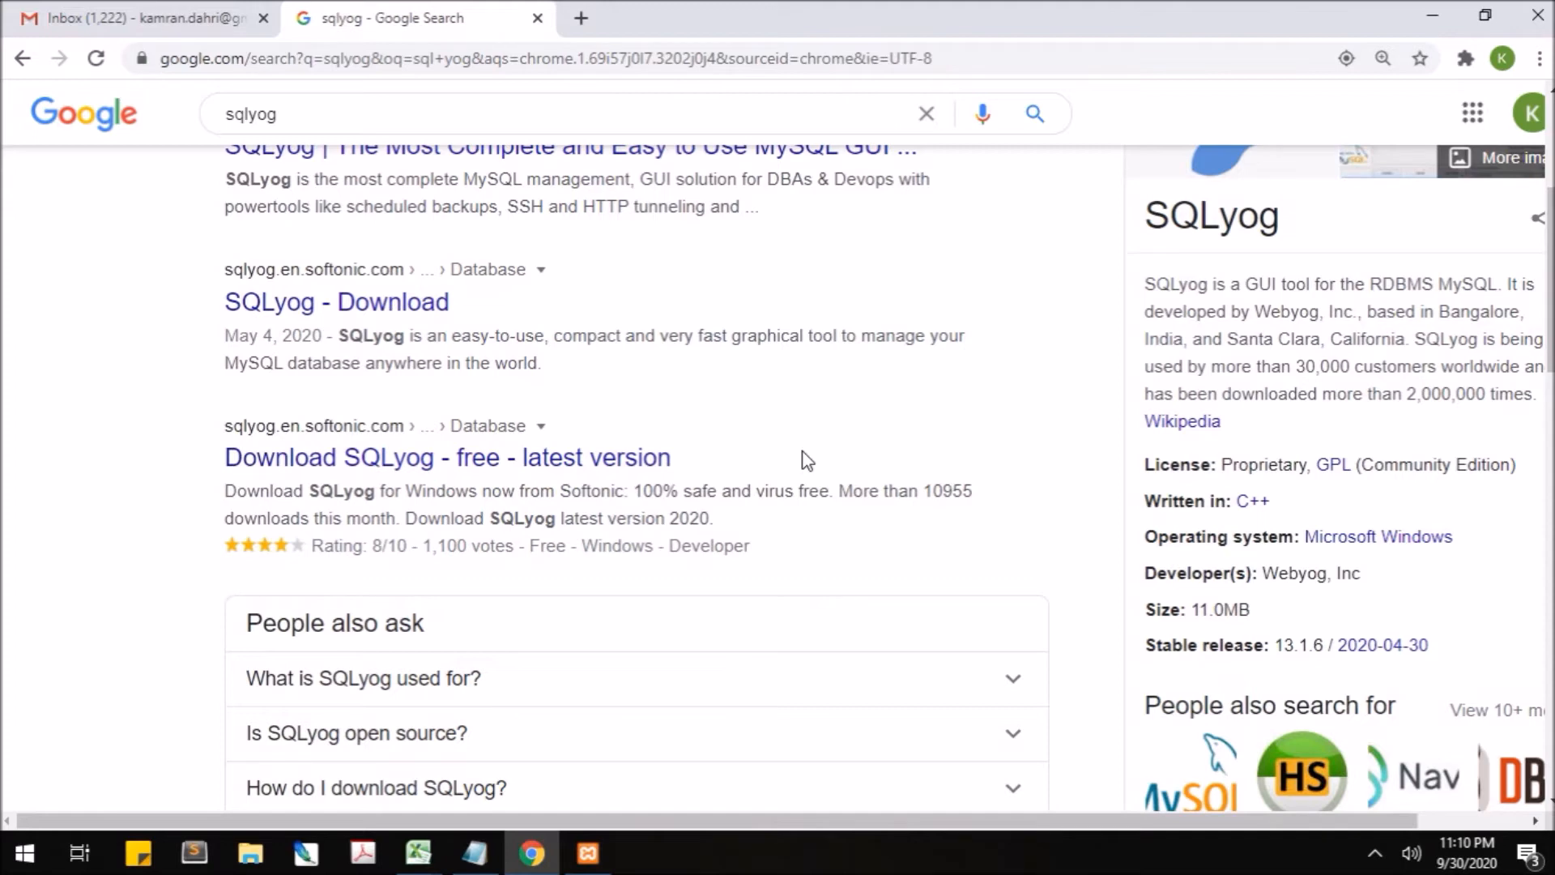
{"action": "left_click", "coordinate": [1433, 15]}
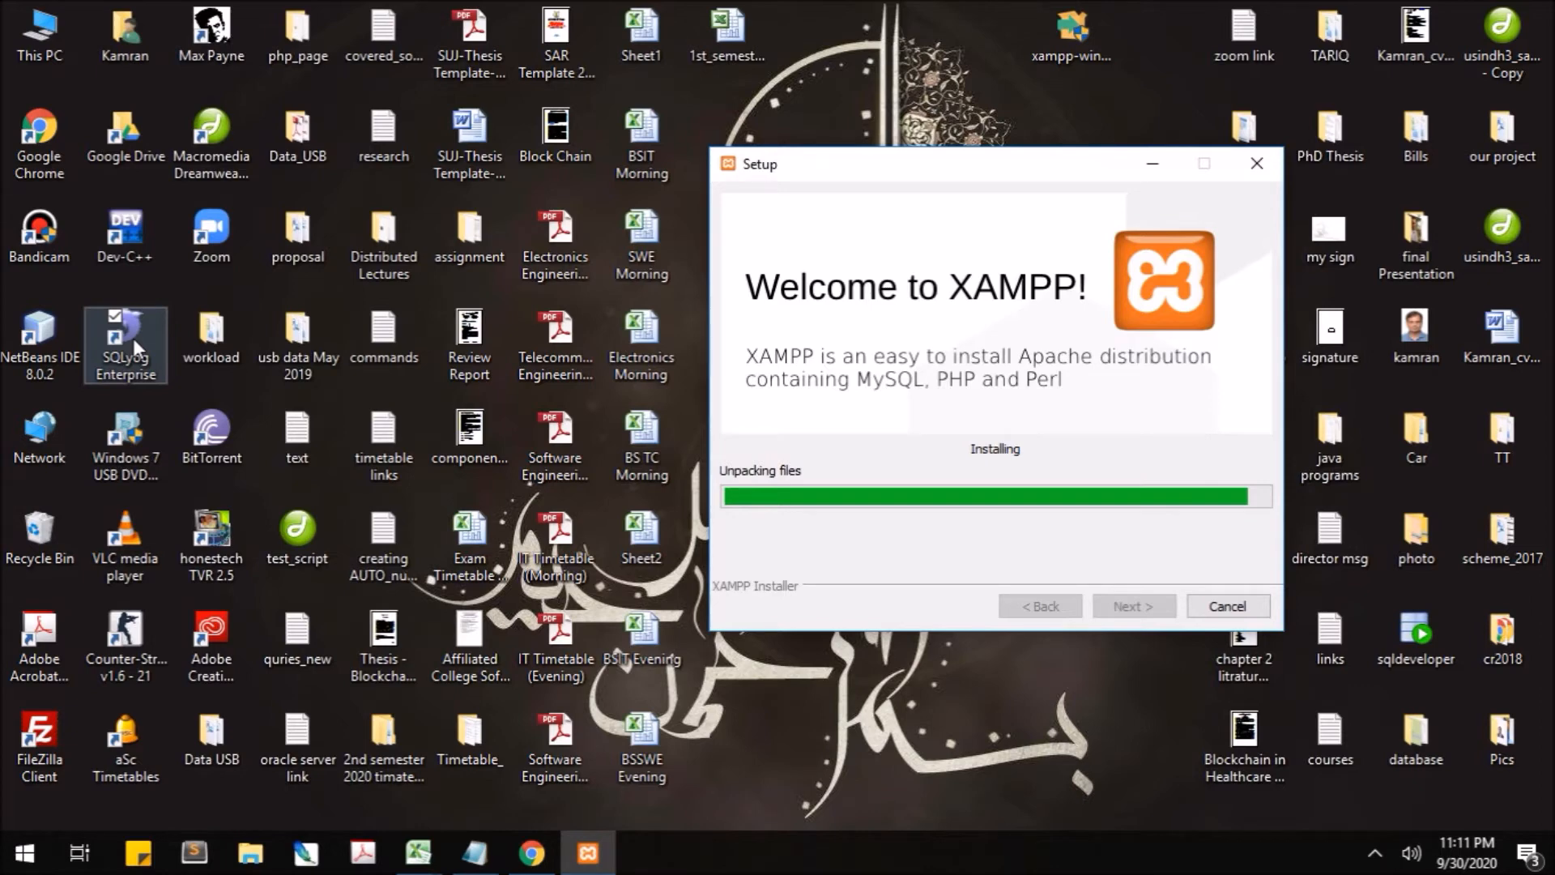
- Start SQLyog Enterprise from its desktop shortcut, reaching the localhost:3306 connection dialog
{"action": "left_click", "coordinate": [133, 337]}
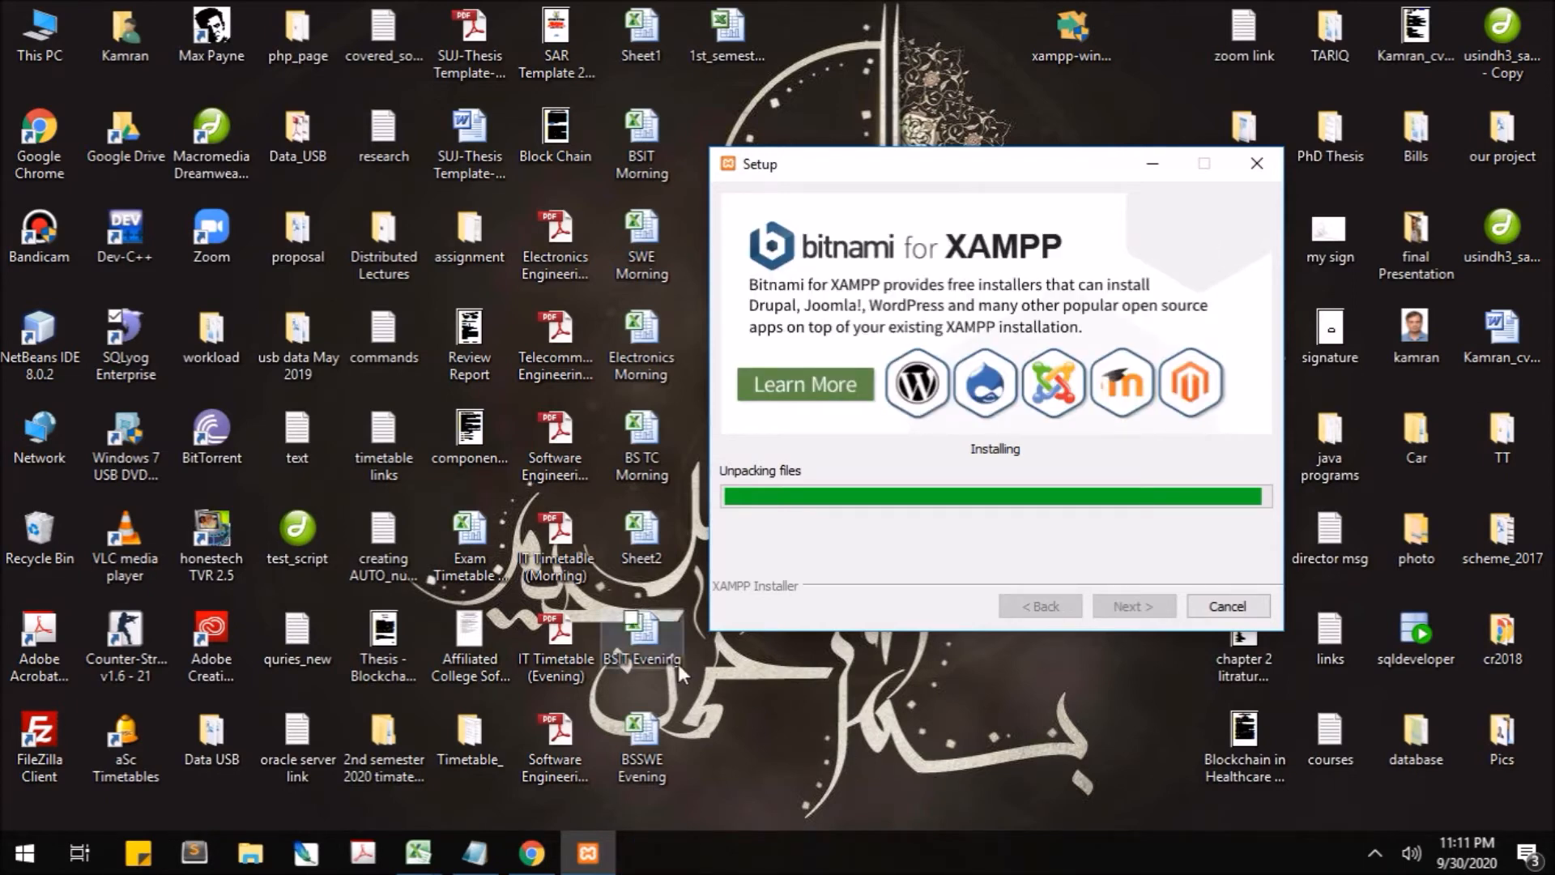
{"action": "left_click", "coordinate": [133, 350]}
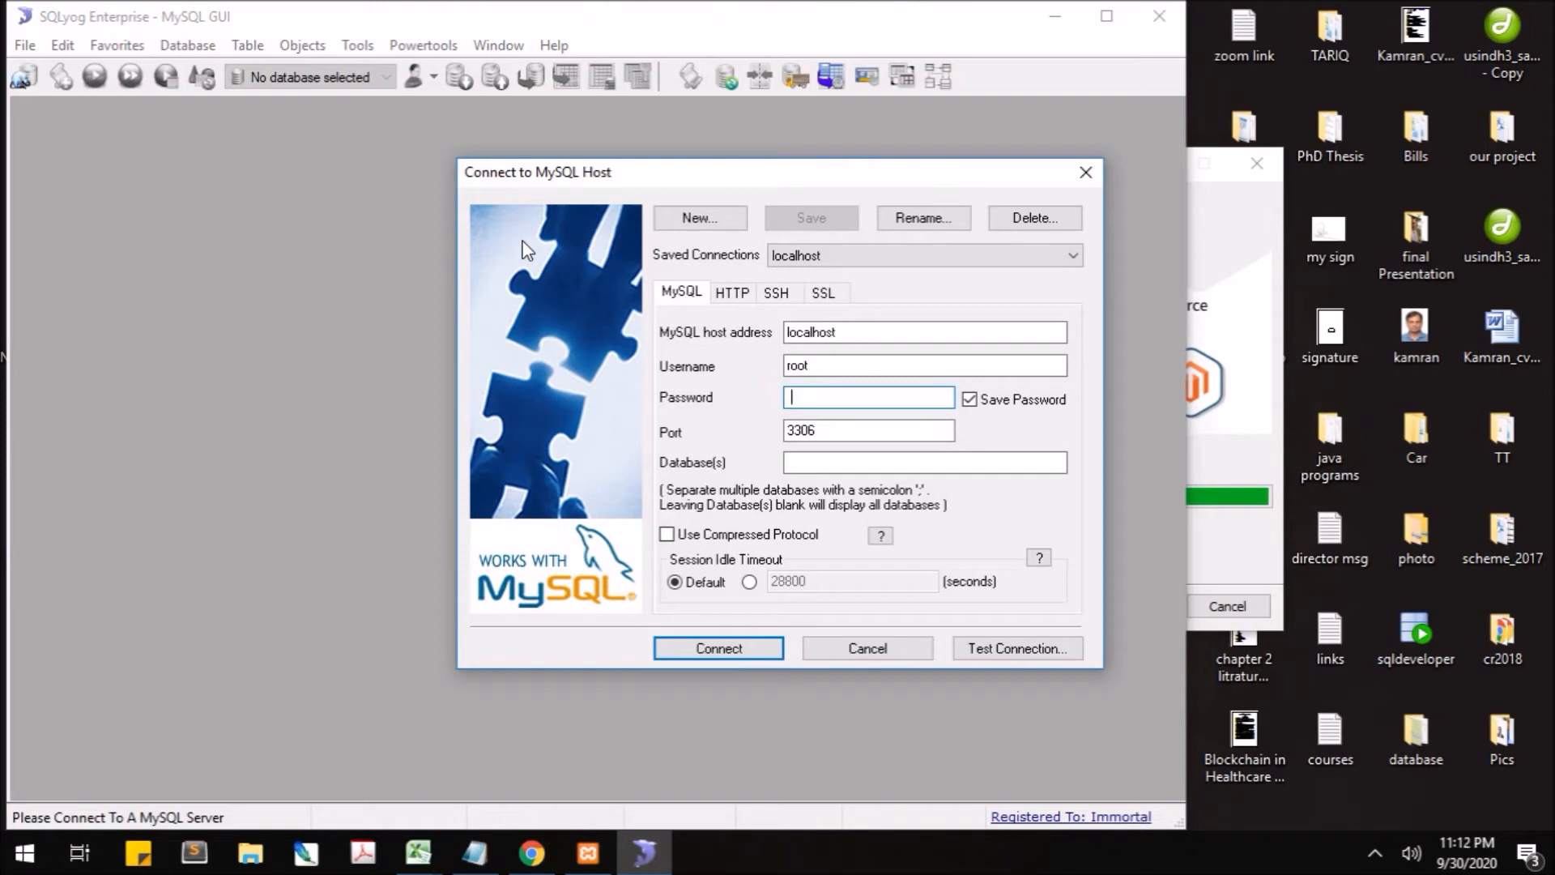
- Inspect the connection's host localhost, username root, empty password and port 3306 fields
{"action": "left_click", "coordinate": [848, 332]}
{"action": "double_click", "coordinate": [887, 332]}
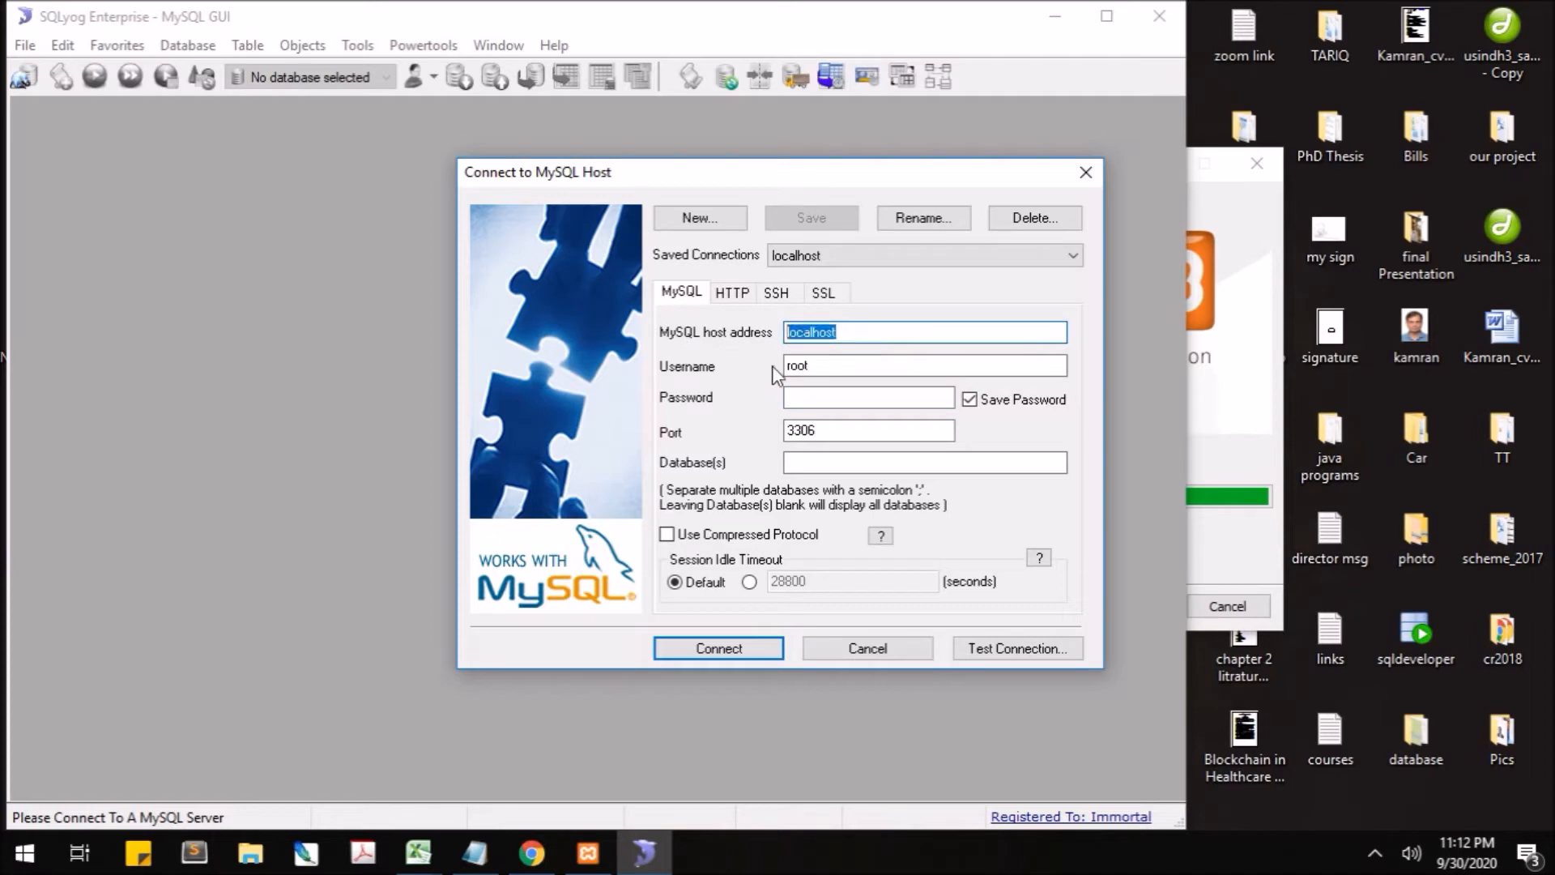
{"action": "double_click", "coordinate": [898, 364]}
{"action": "left_click", "coordinate": [877, 398]}
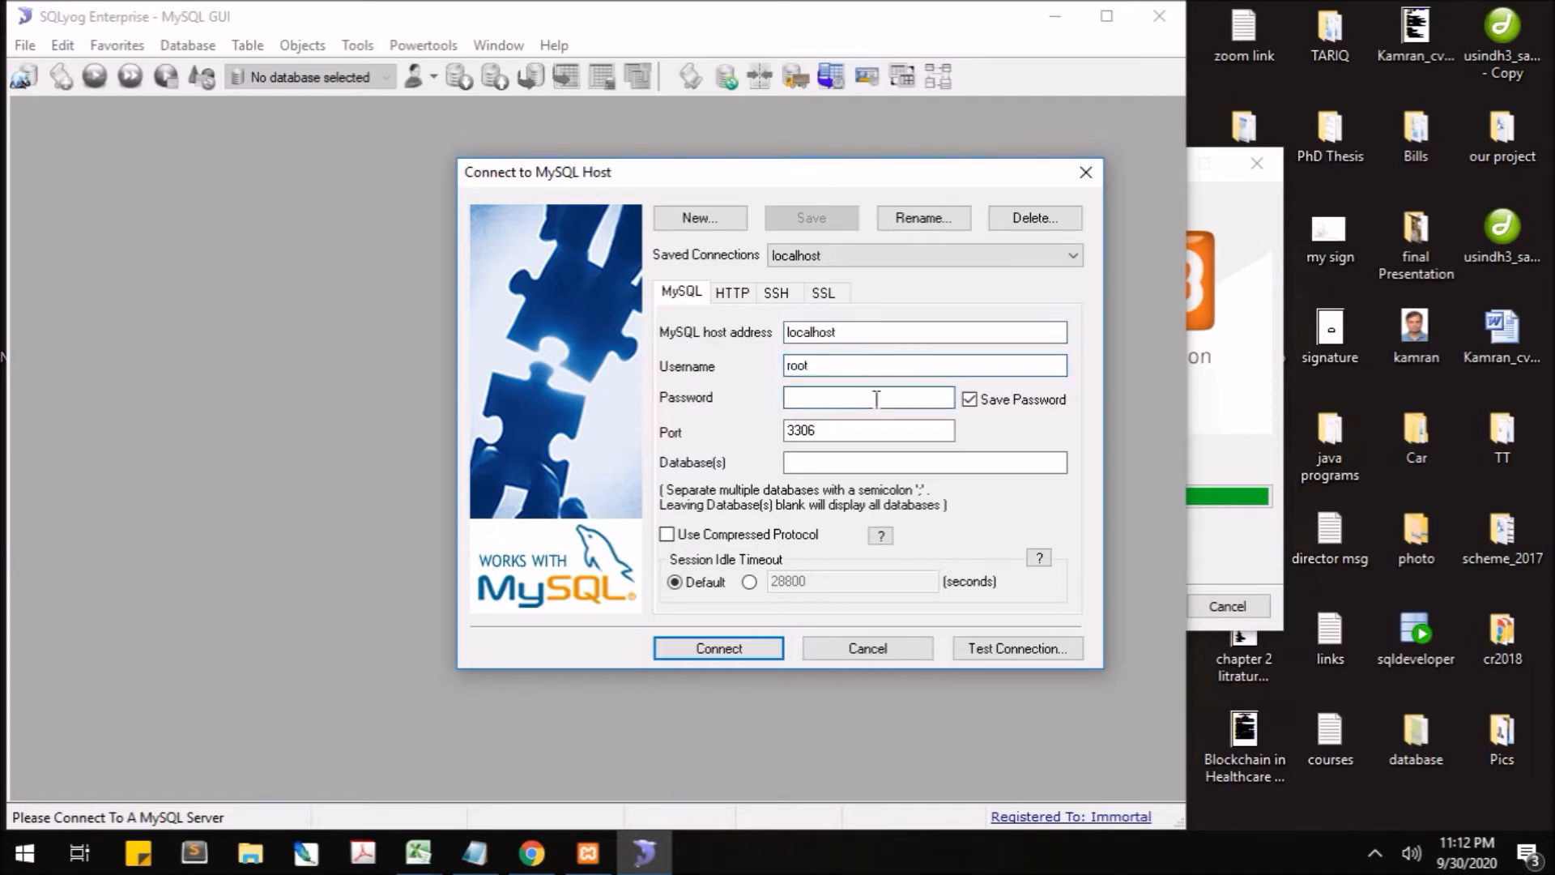
{"action": "double_click", "coordinate": [852, 430]}
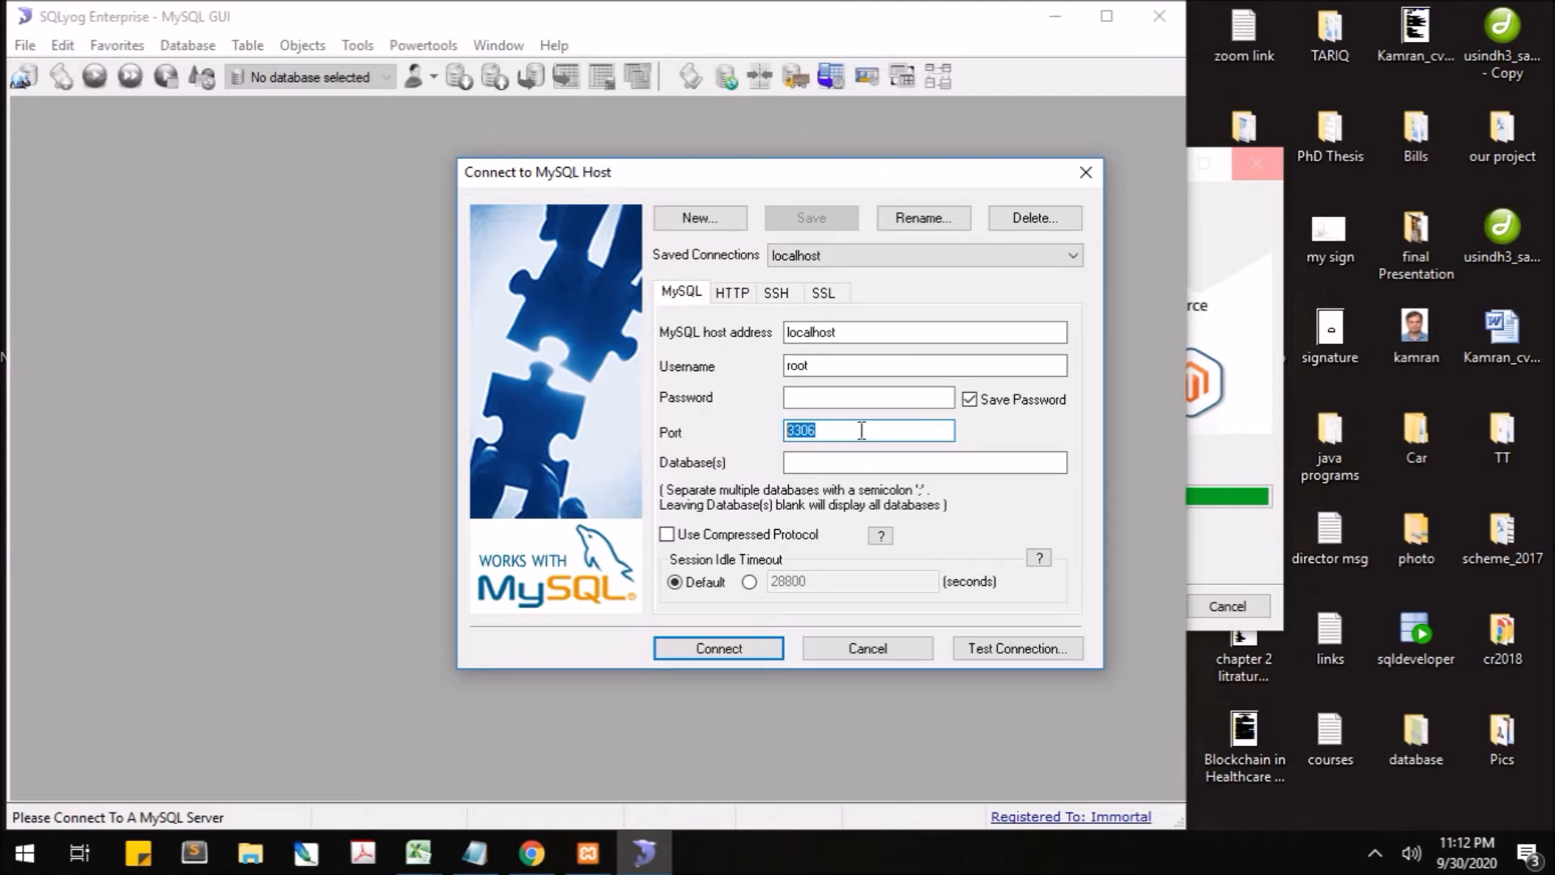
{"action": "left_click", "coordinate": [862, 465]}
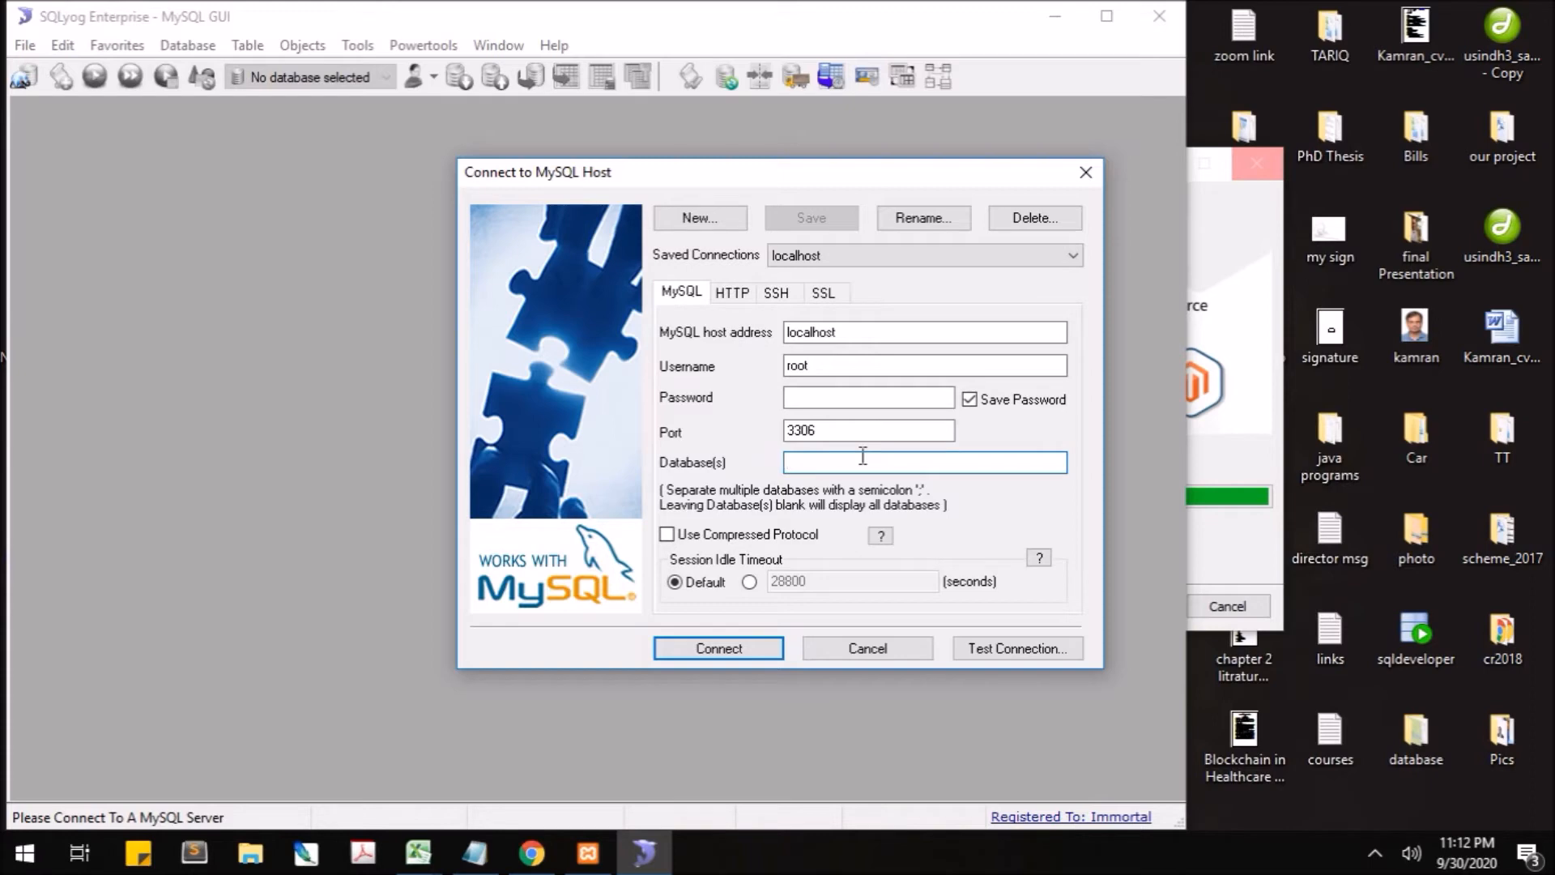
{"action": "left_click", "coordinate": [844, 399]}
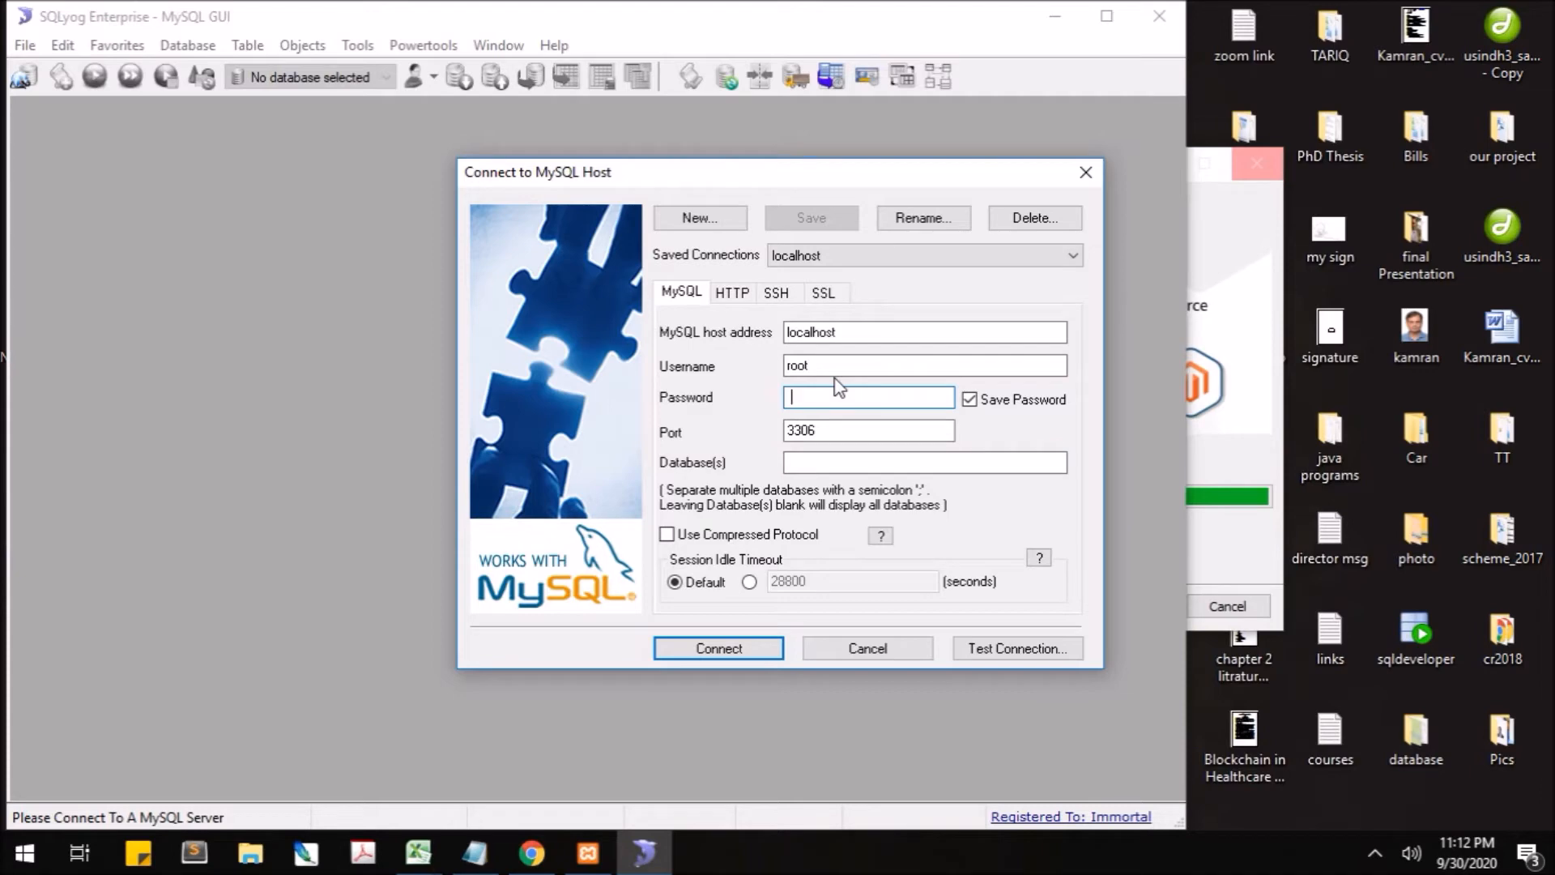
- Move the XAMPP setup window right and the connection dialog left, then cancel a new connection
{"action": "left_click", "coordinate": [1216, 222]}
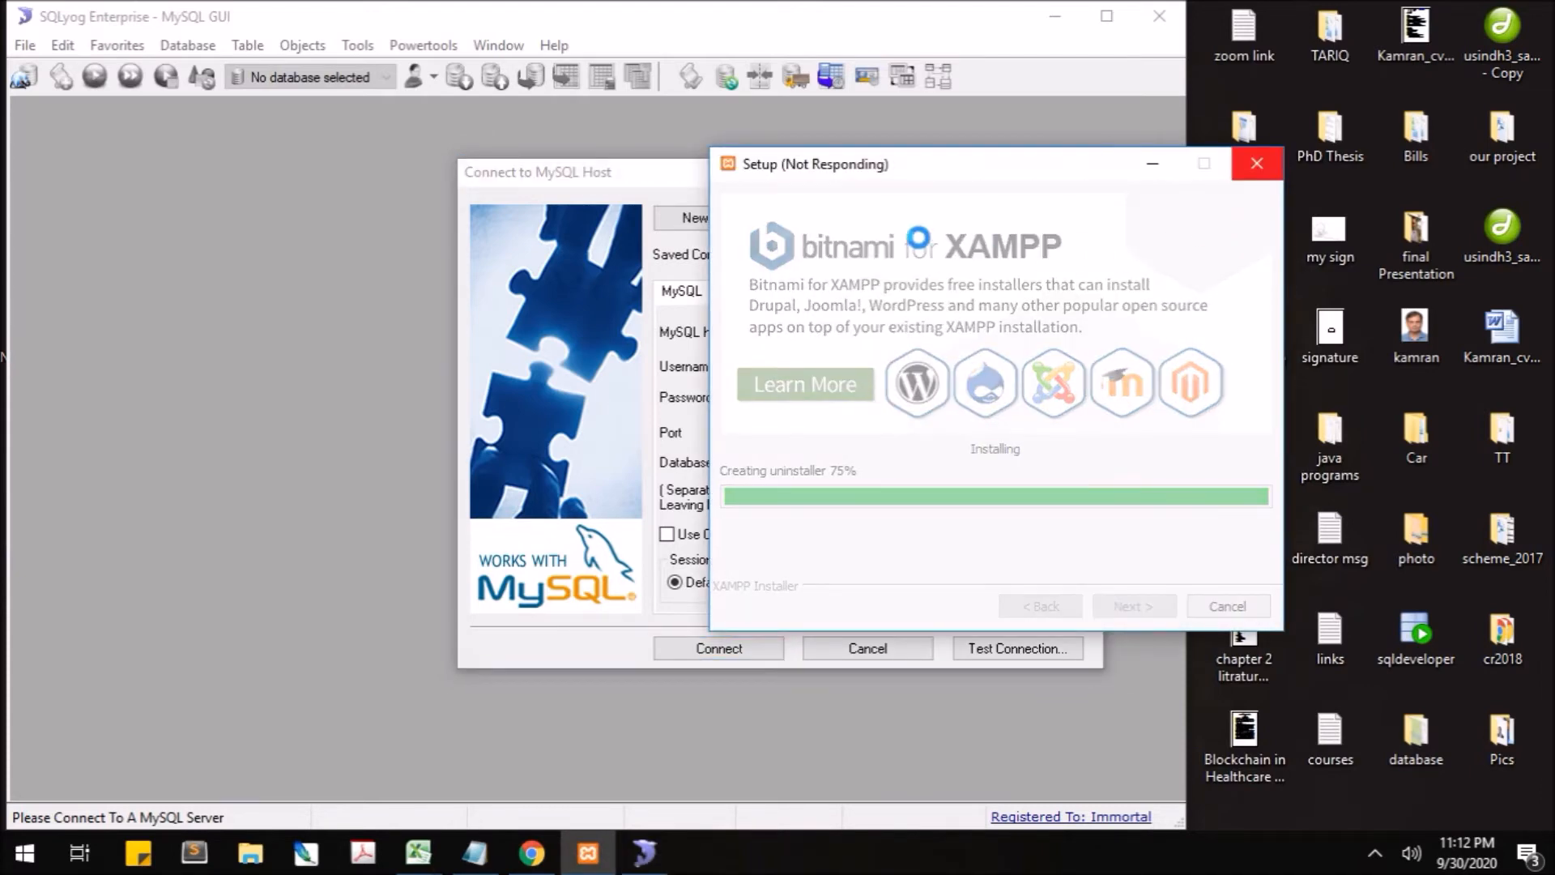
{"action": "left_click_drag", "start_coordinate": [802, 167], "coordinate": [1107, 137]}
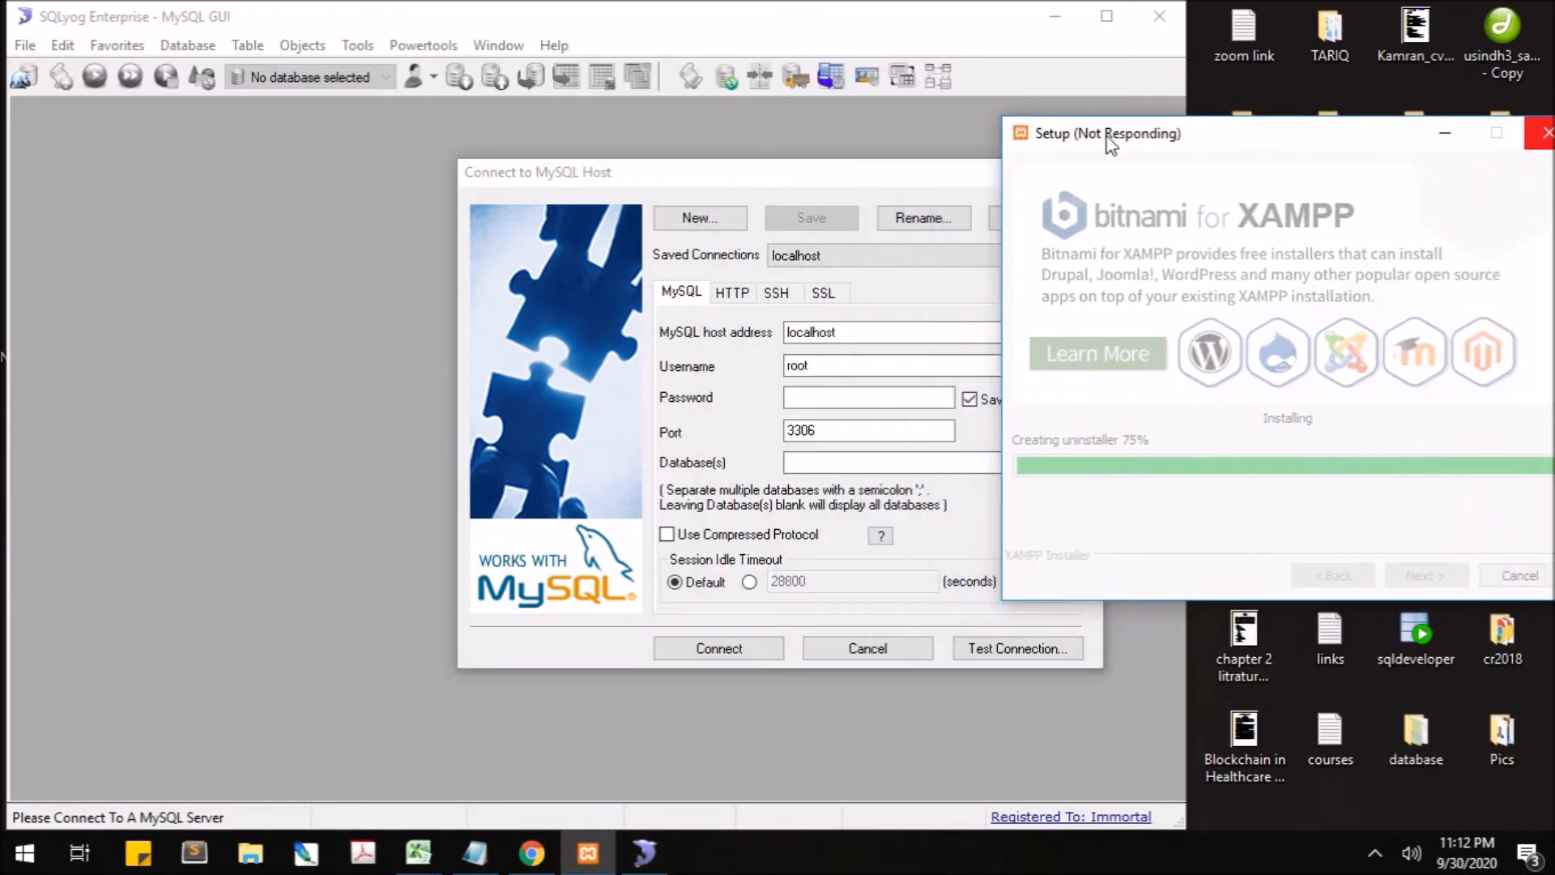
{"action": "left_click_drag", "start_coordinate": [790, 180], "coordinate": [446, 142]}
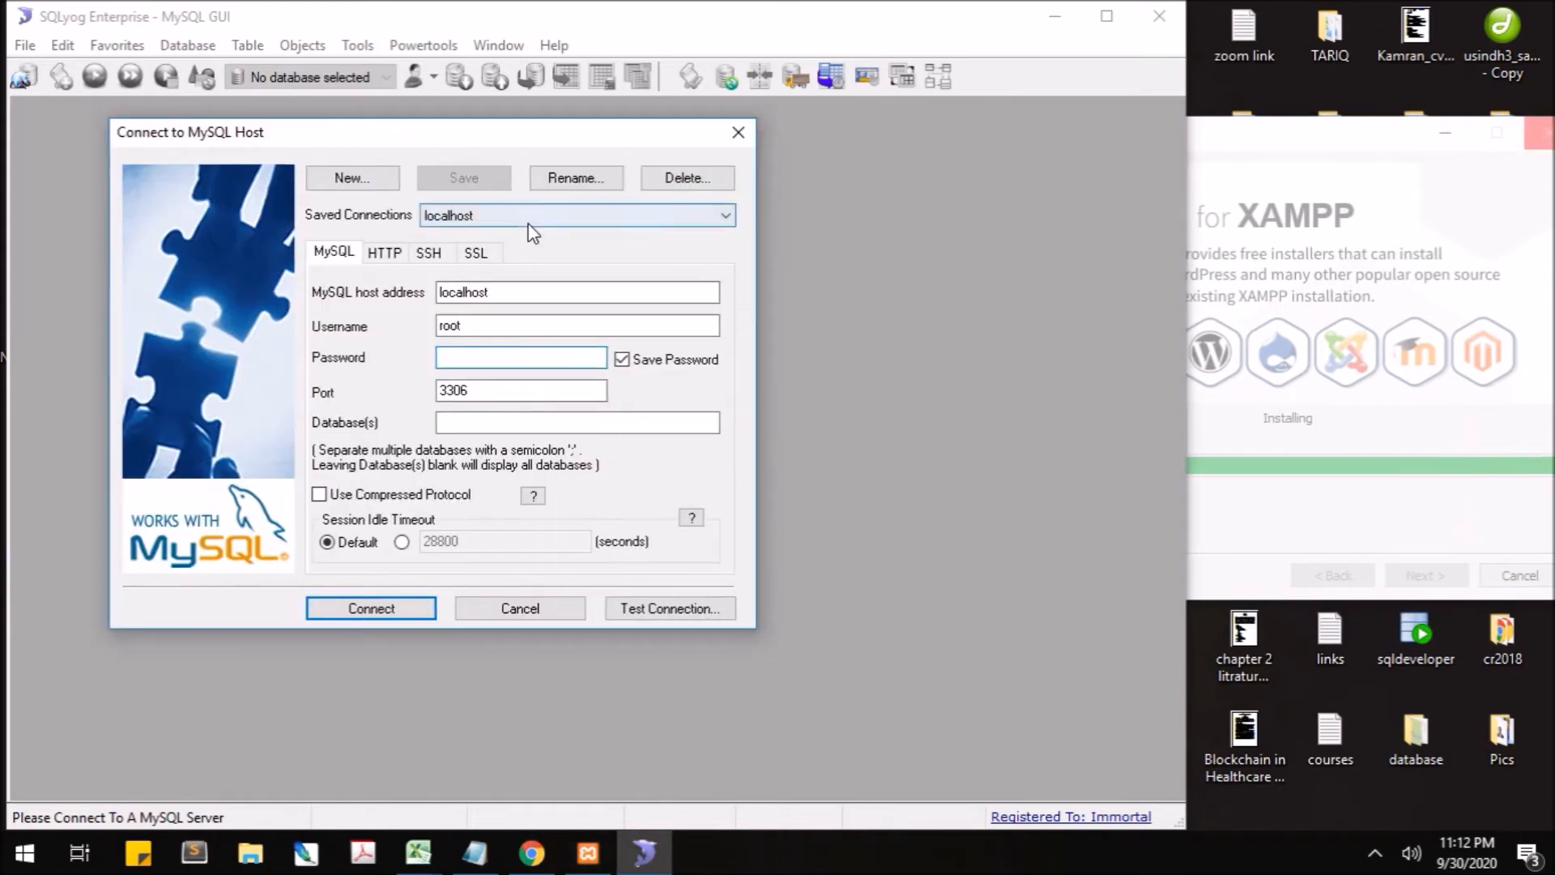
{"action": "left_click", "coordinate": [348, 178]}
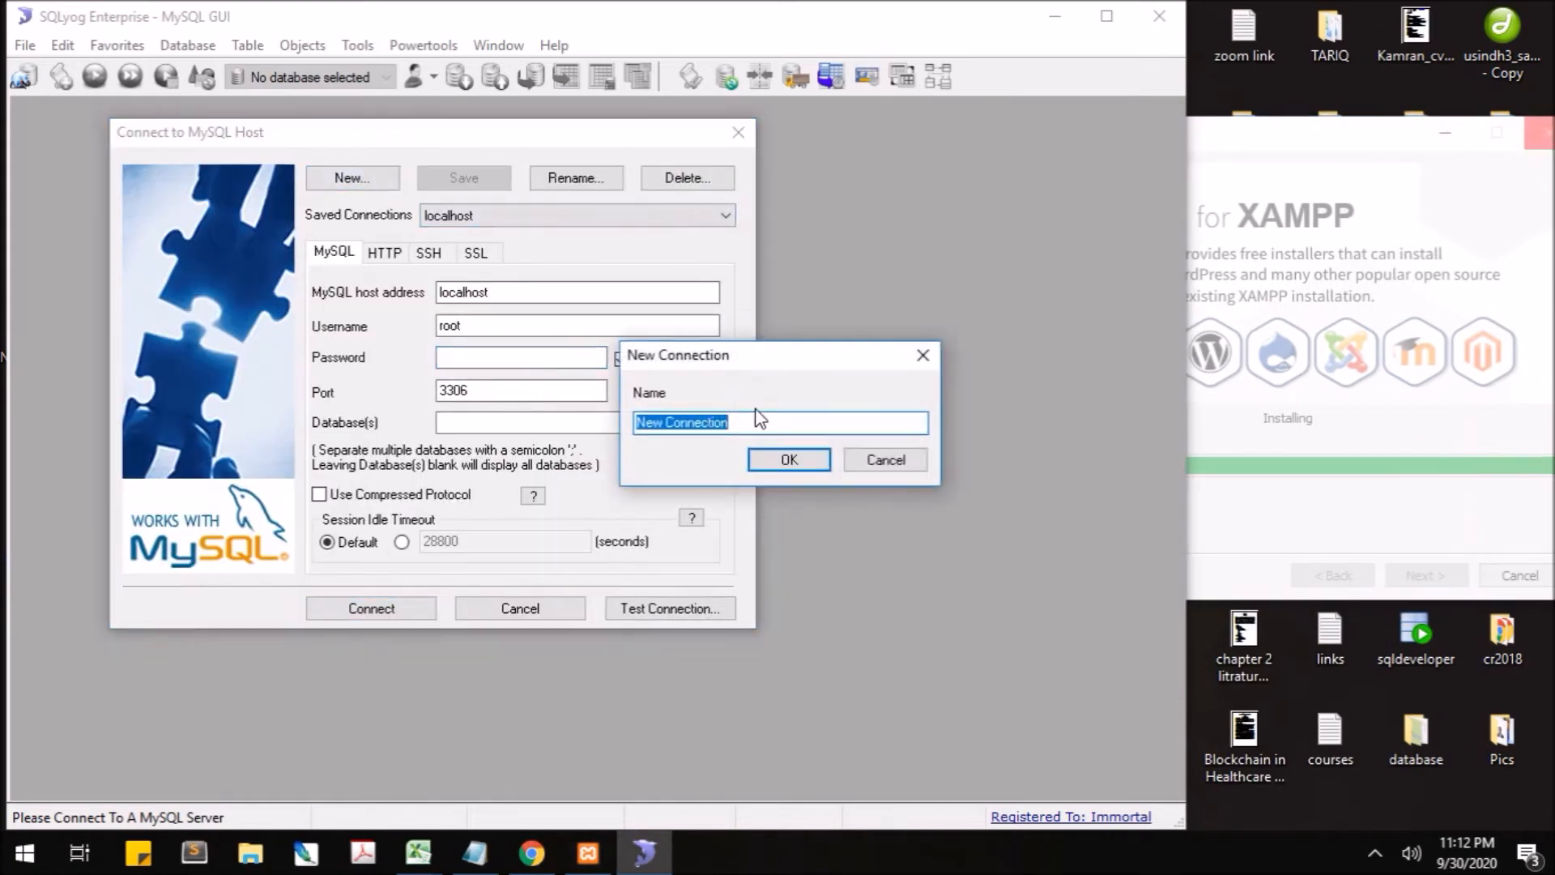
{"action": "left_click", "coordinate": [870, 465]}
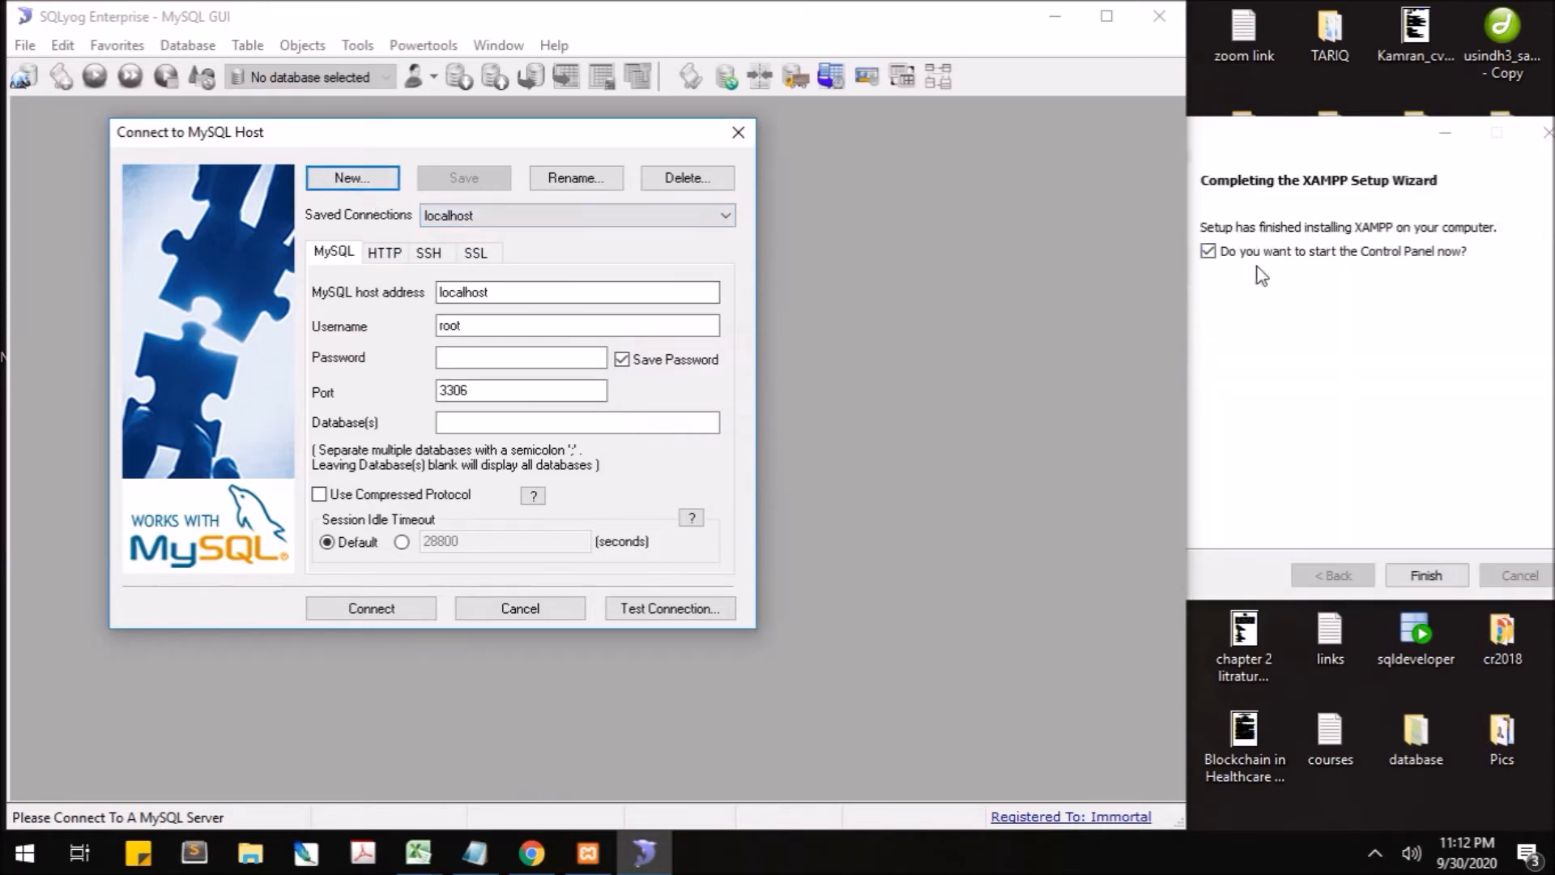
- Reposition the XAMPP Setup Wizard and finish it to close the installer
{"action": "left_click_drag", "start_coordinate": [1273, 136], "coordinate": [1085, 152]}
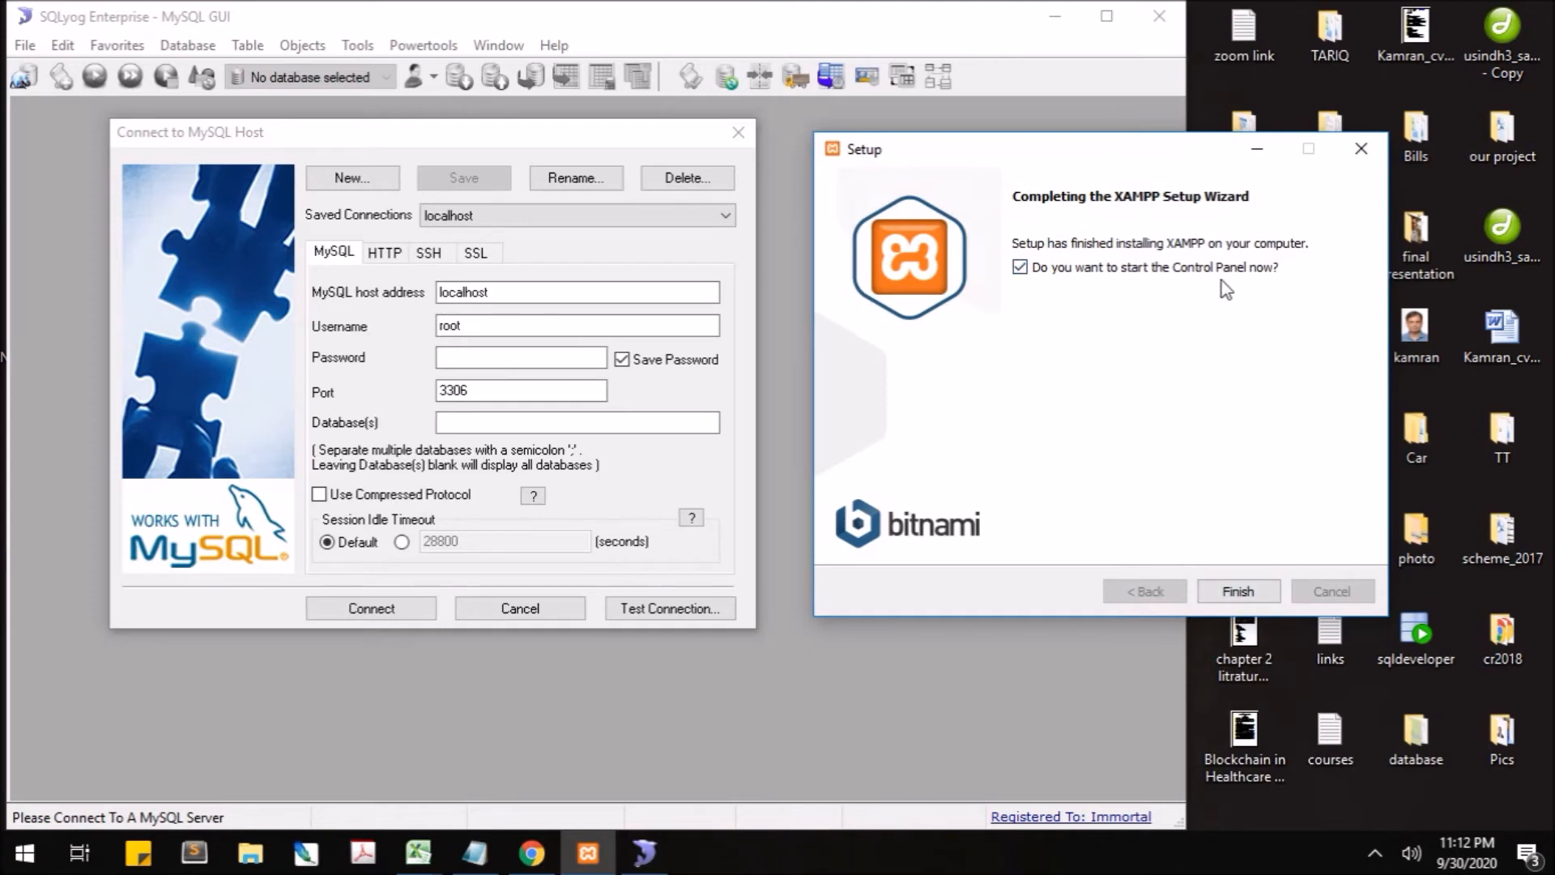
{"action": "left_click", "coordinate": [1239, 592]}
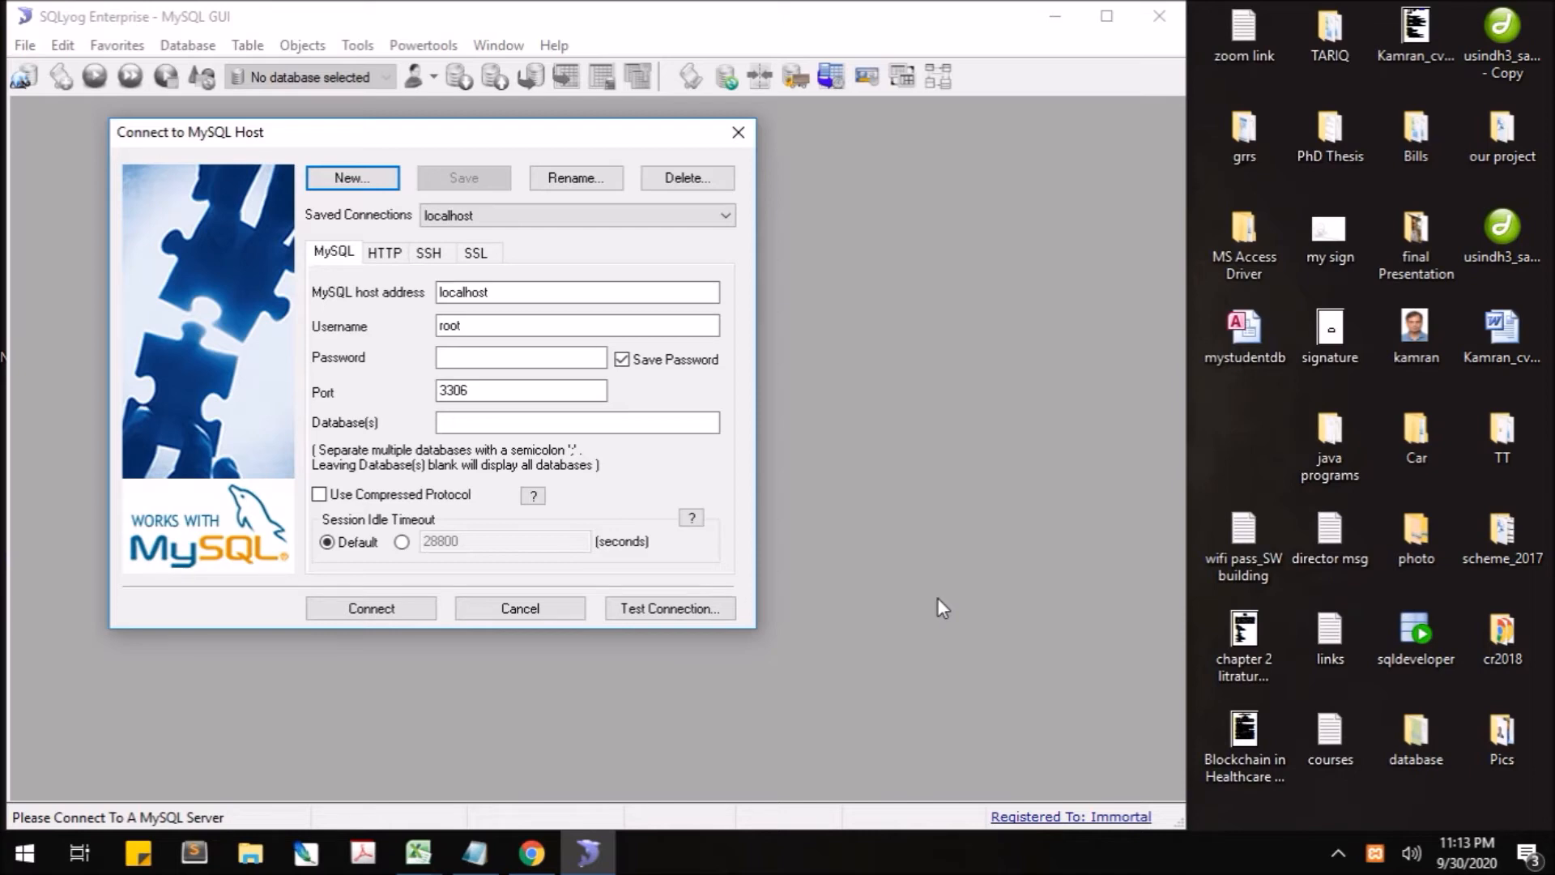
- Open the XAMPP Control Panel from the taskbar tray icon and move it right
{"action": "left_click", "coordinate": [1375, 853]}
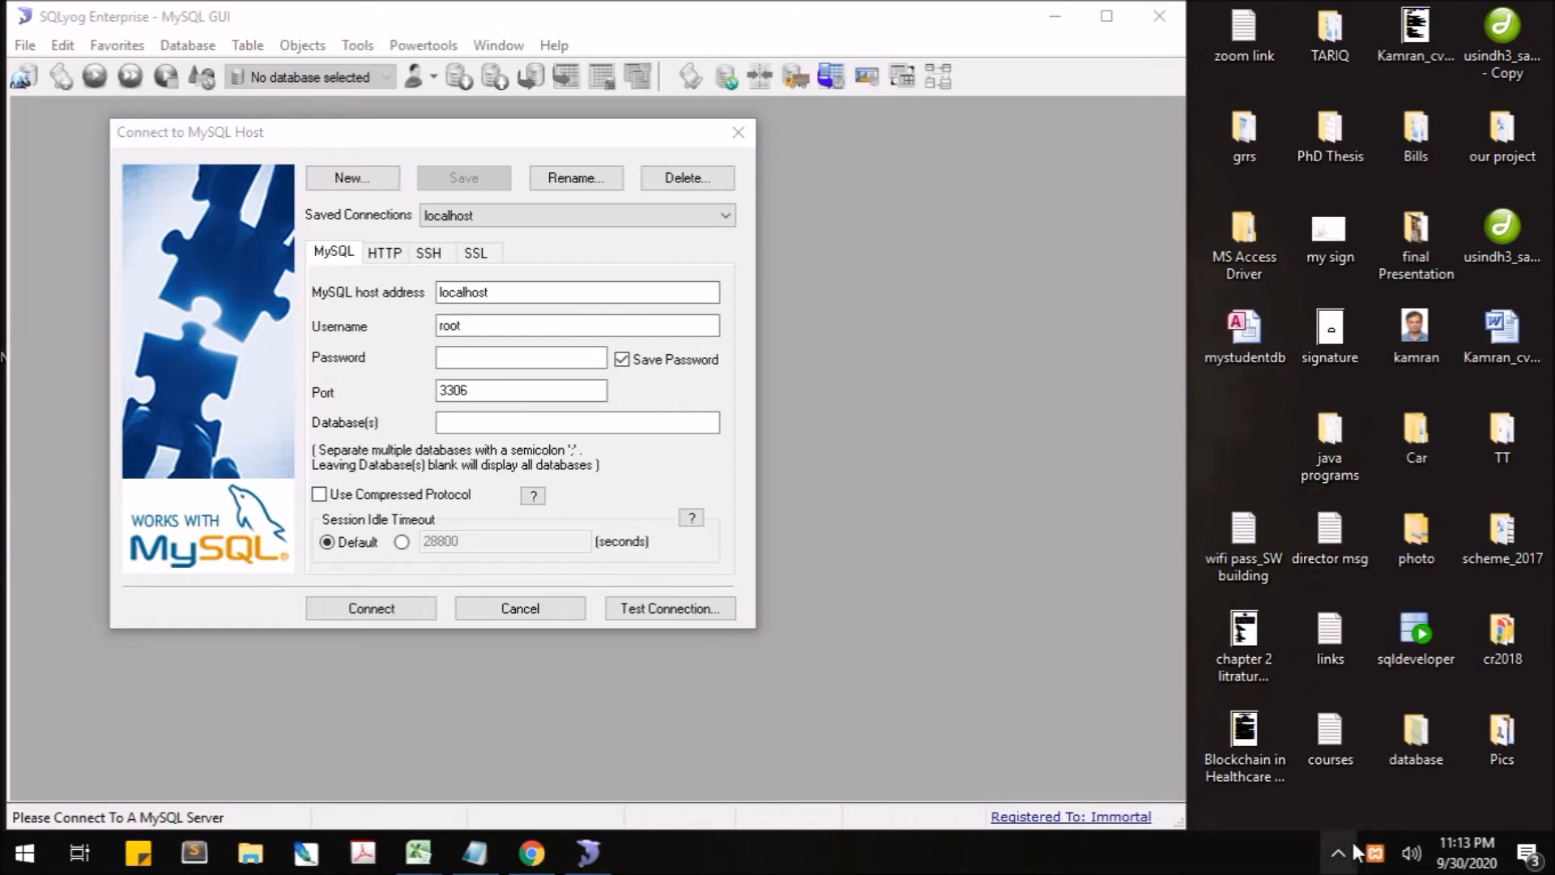
{"action": "double_click", "coordinate": [1375, 854]}
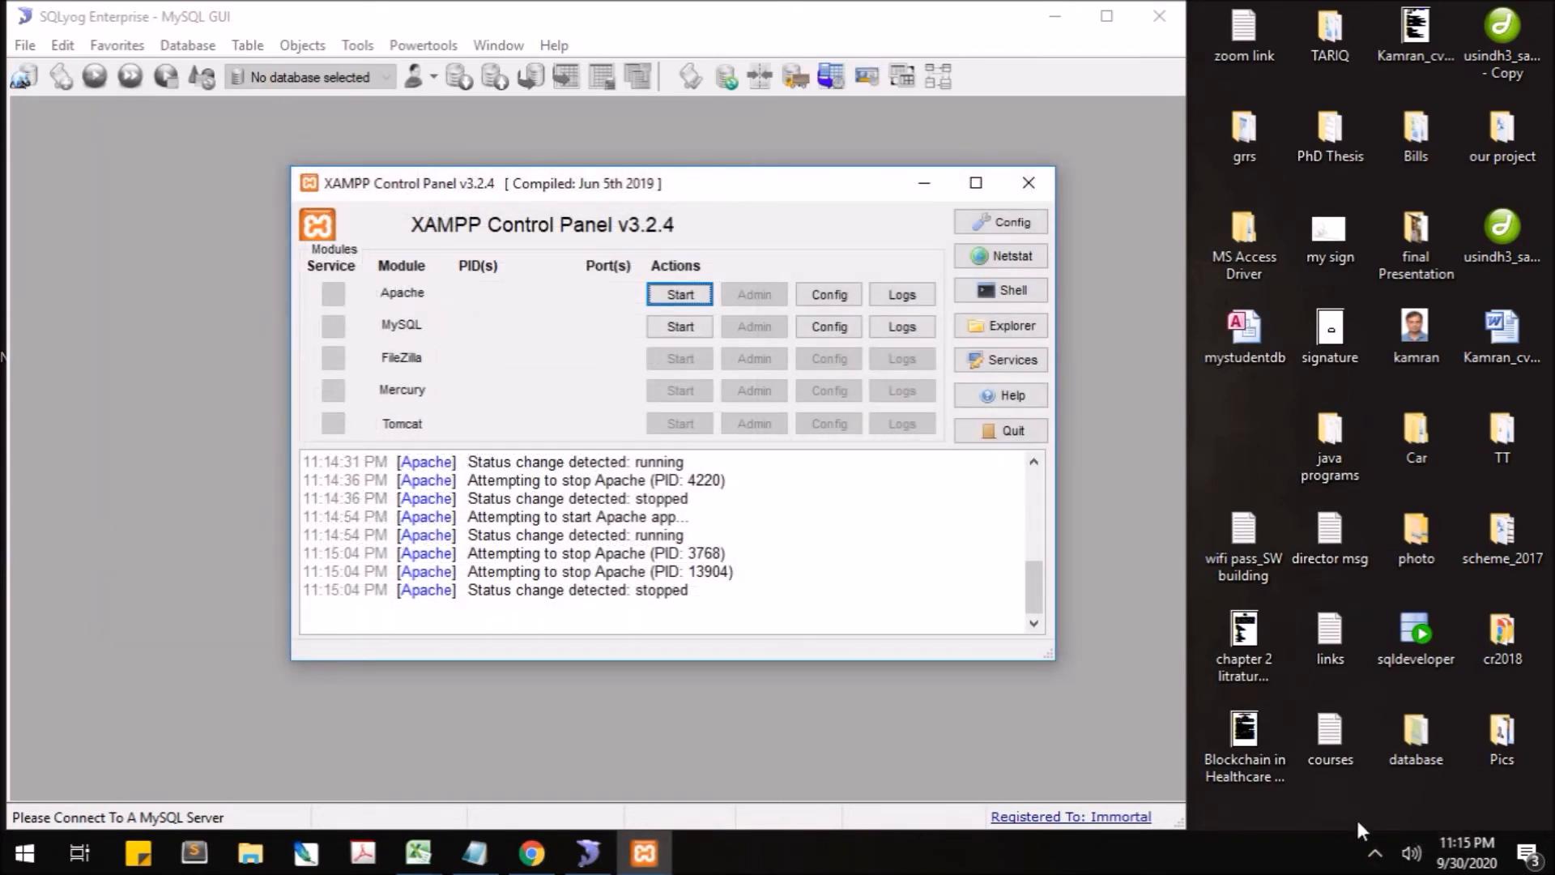
{"action": "left_click", "coordinate": [1374, 853]}
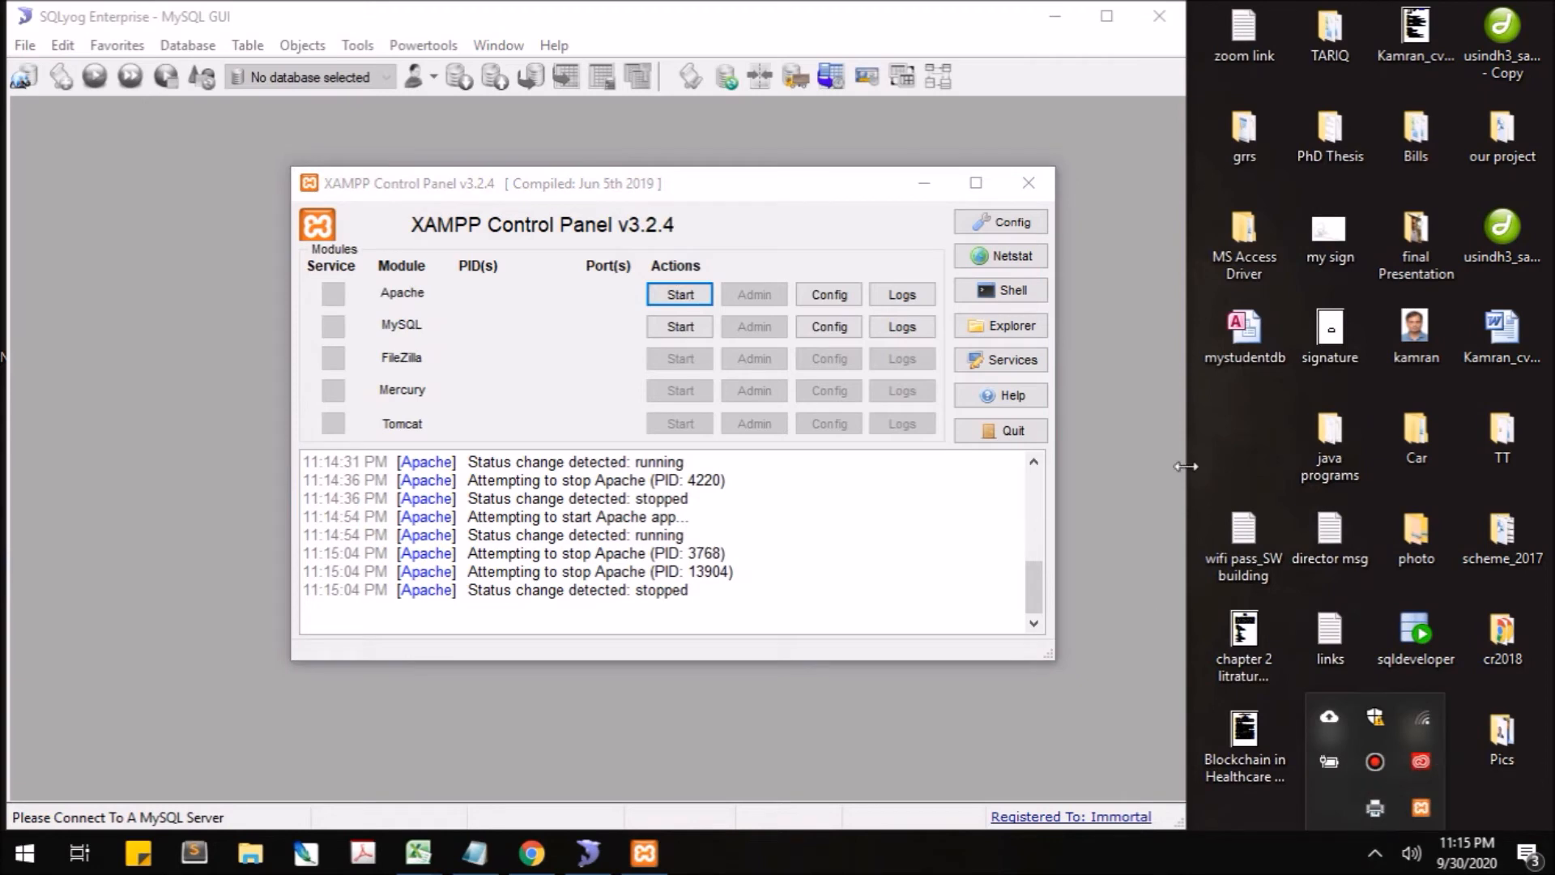
{"action": "left_click", "coordinate": [1223, 420]}
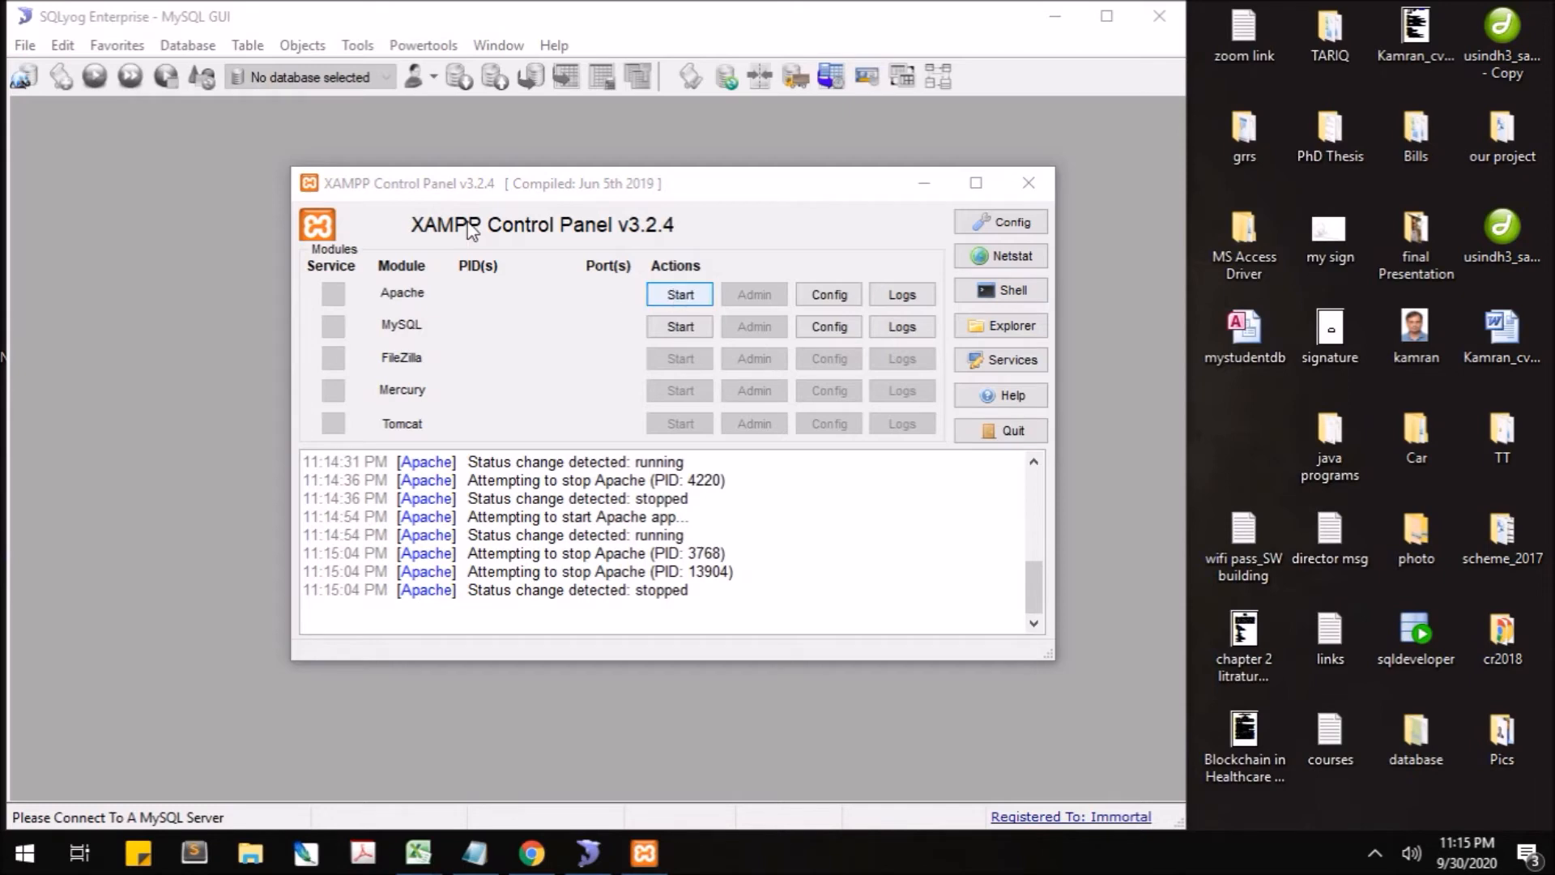
{"action": "left_click_drag", "start_coordinate": [436, 177], "coordinate": [565, 154]}
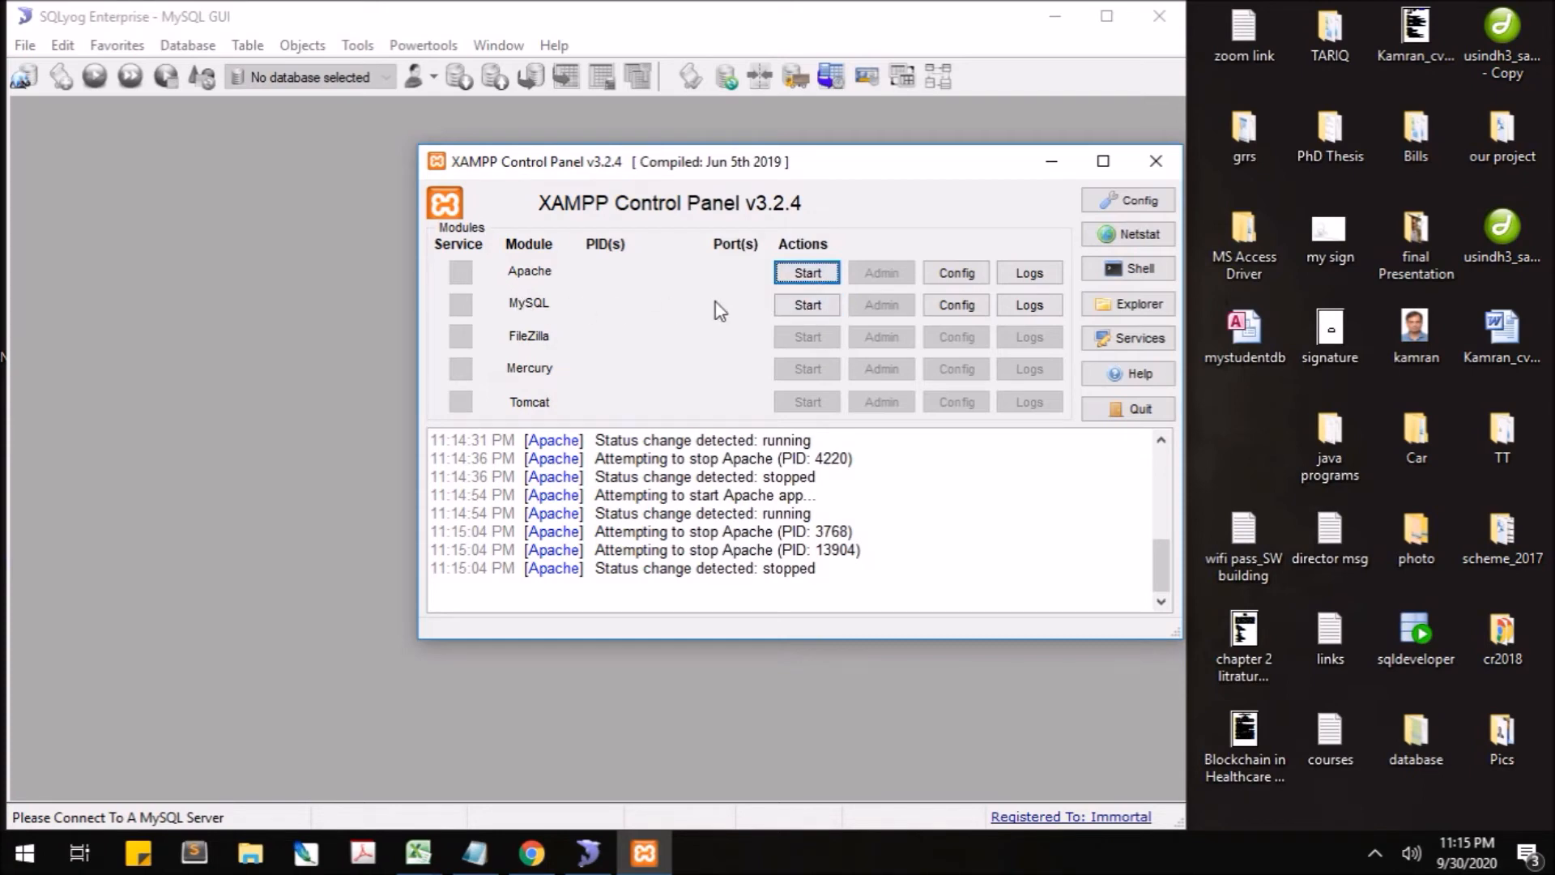
- Start the MySQL module and allow mysqld through the Windows firewall
{"action": "left_click", "coordinate": [813, 308]}
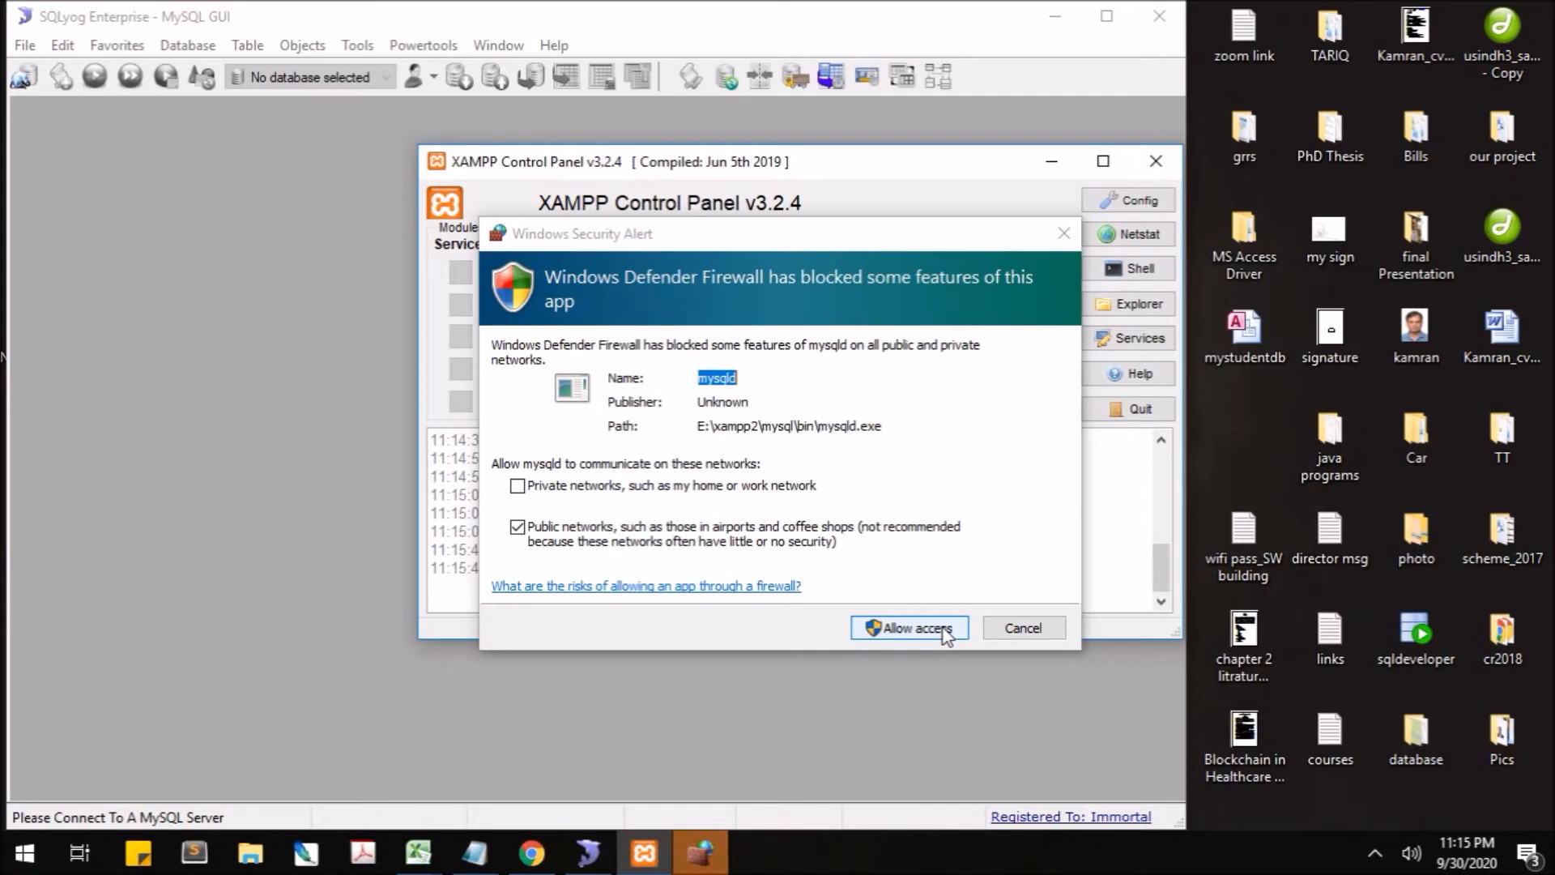
{"action": "left_click", "coordinate": [942, 630]}
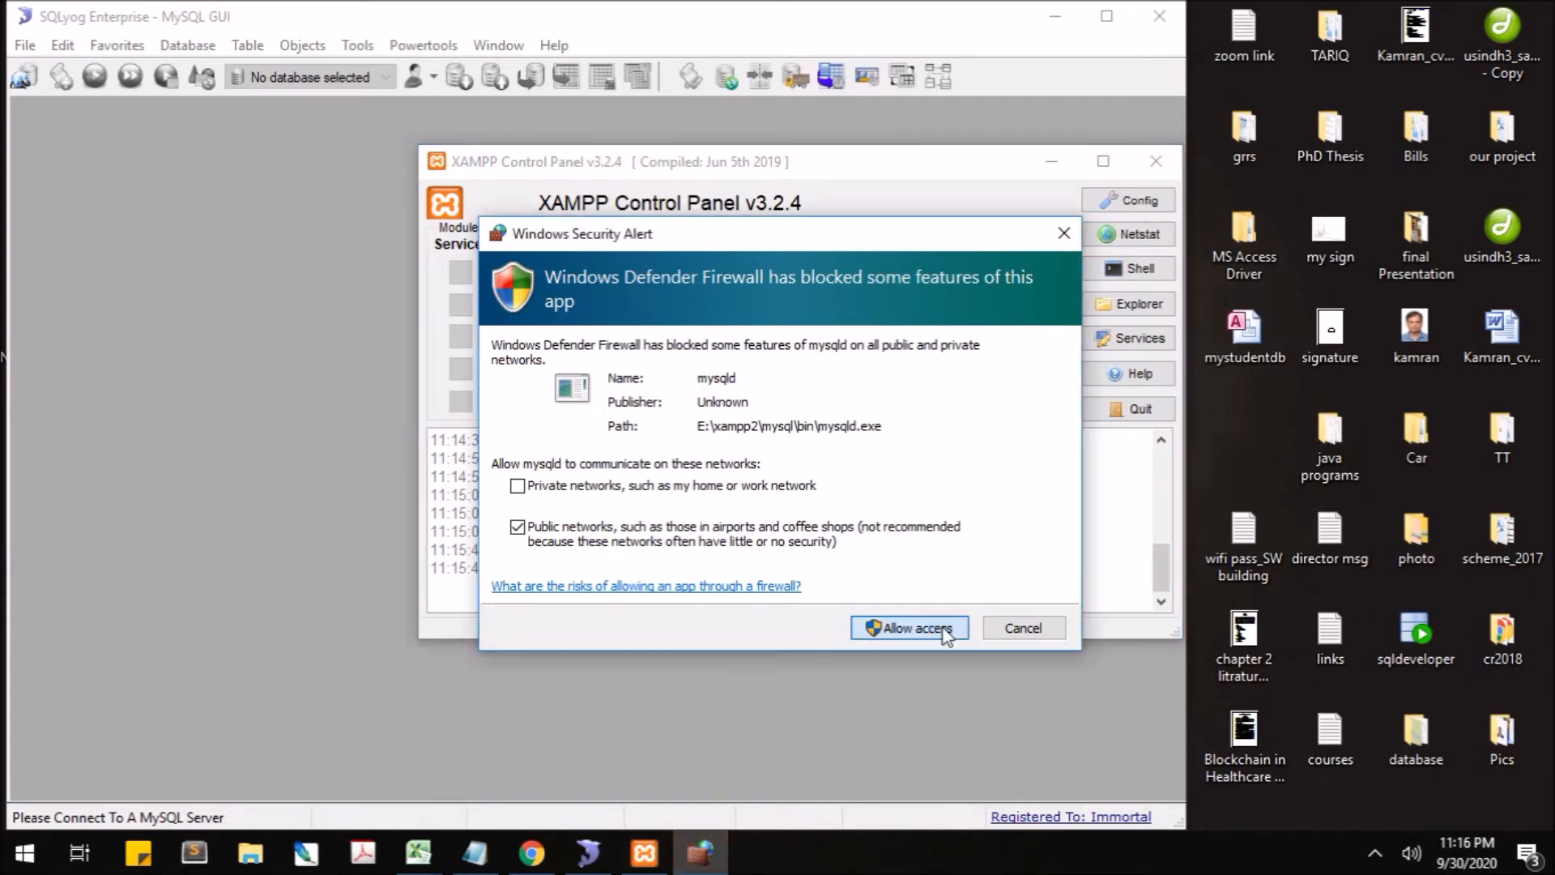
{"action": "left_click", "coordinate": [943, 631]}
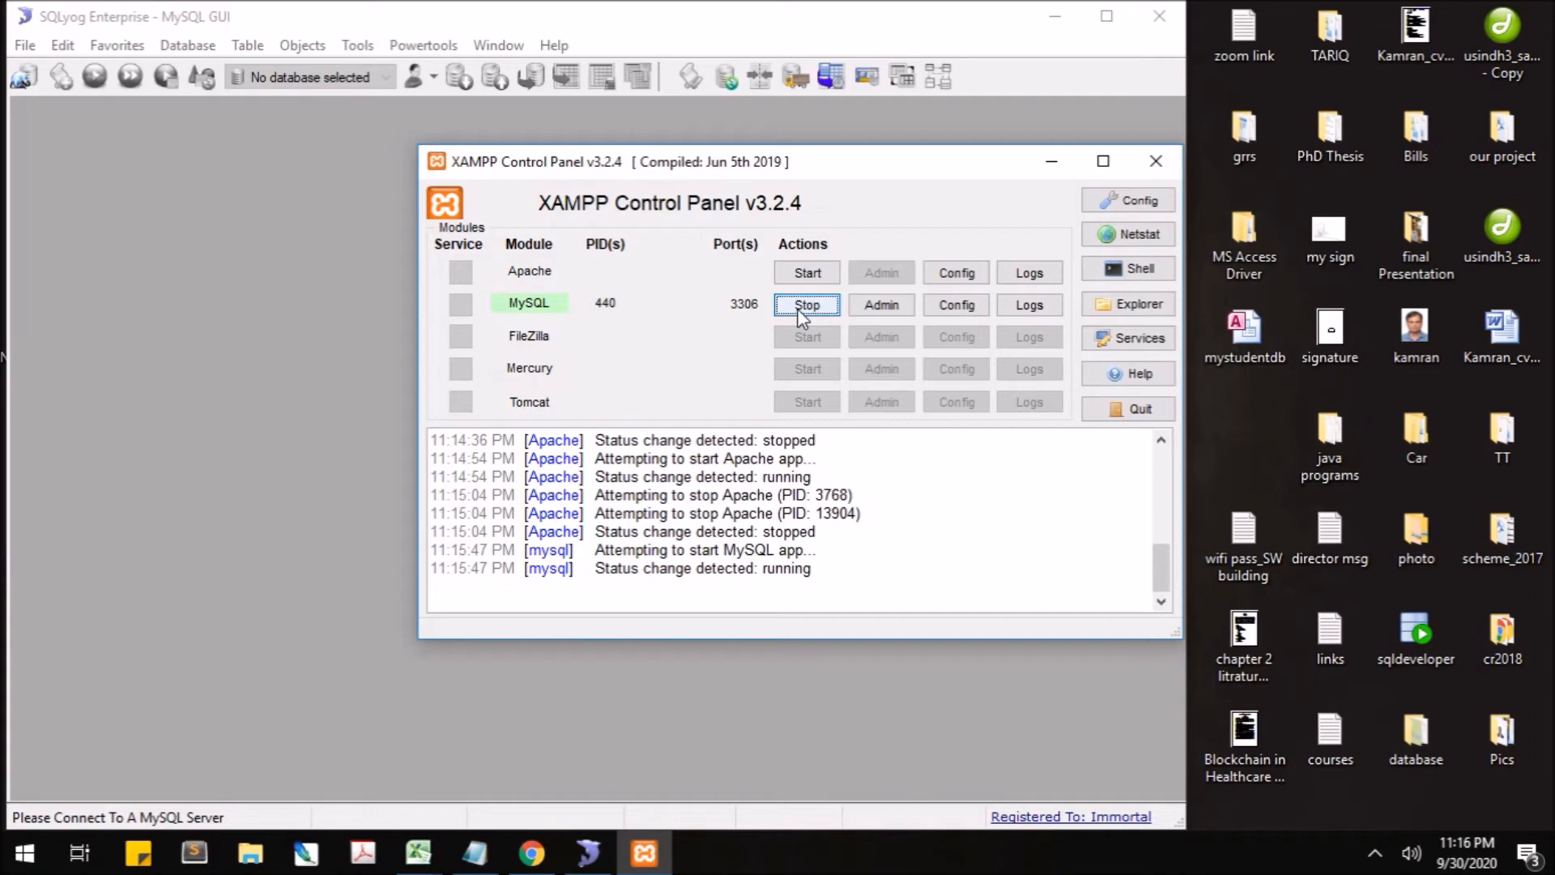
- Minimize the XAMPP Control Panel and shift the SQLyog window to the right
{"action": "left_click", "coordinate": [1052, 164]}
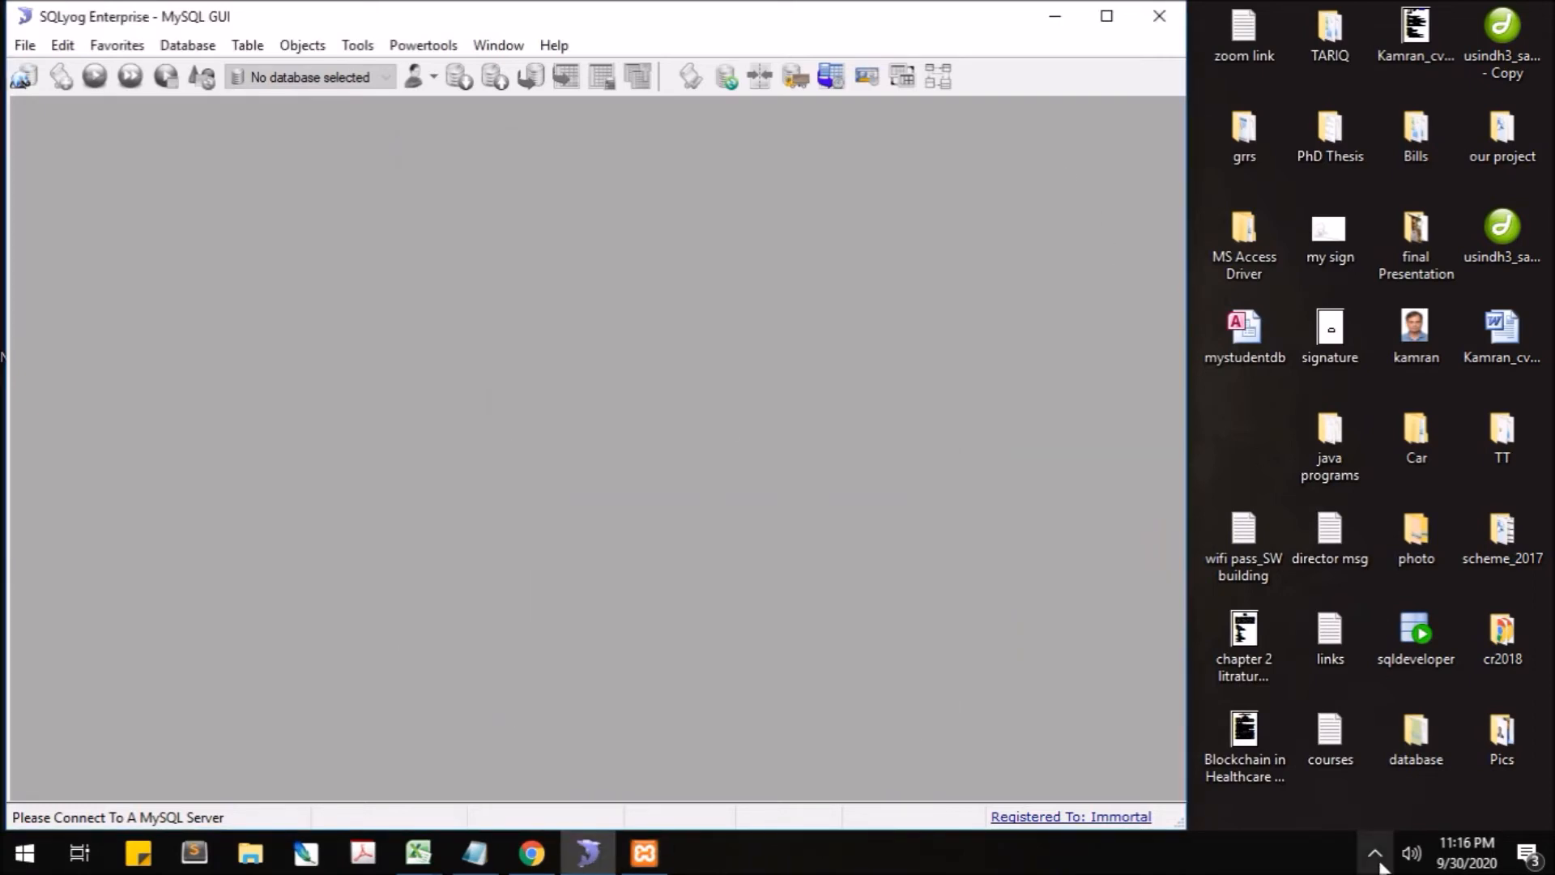
{"action": "left_click", "coordinate": [666, 865]}
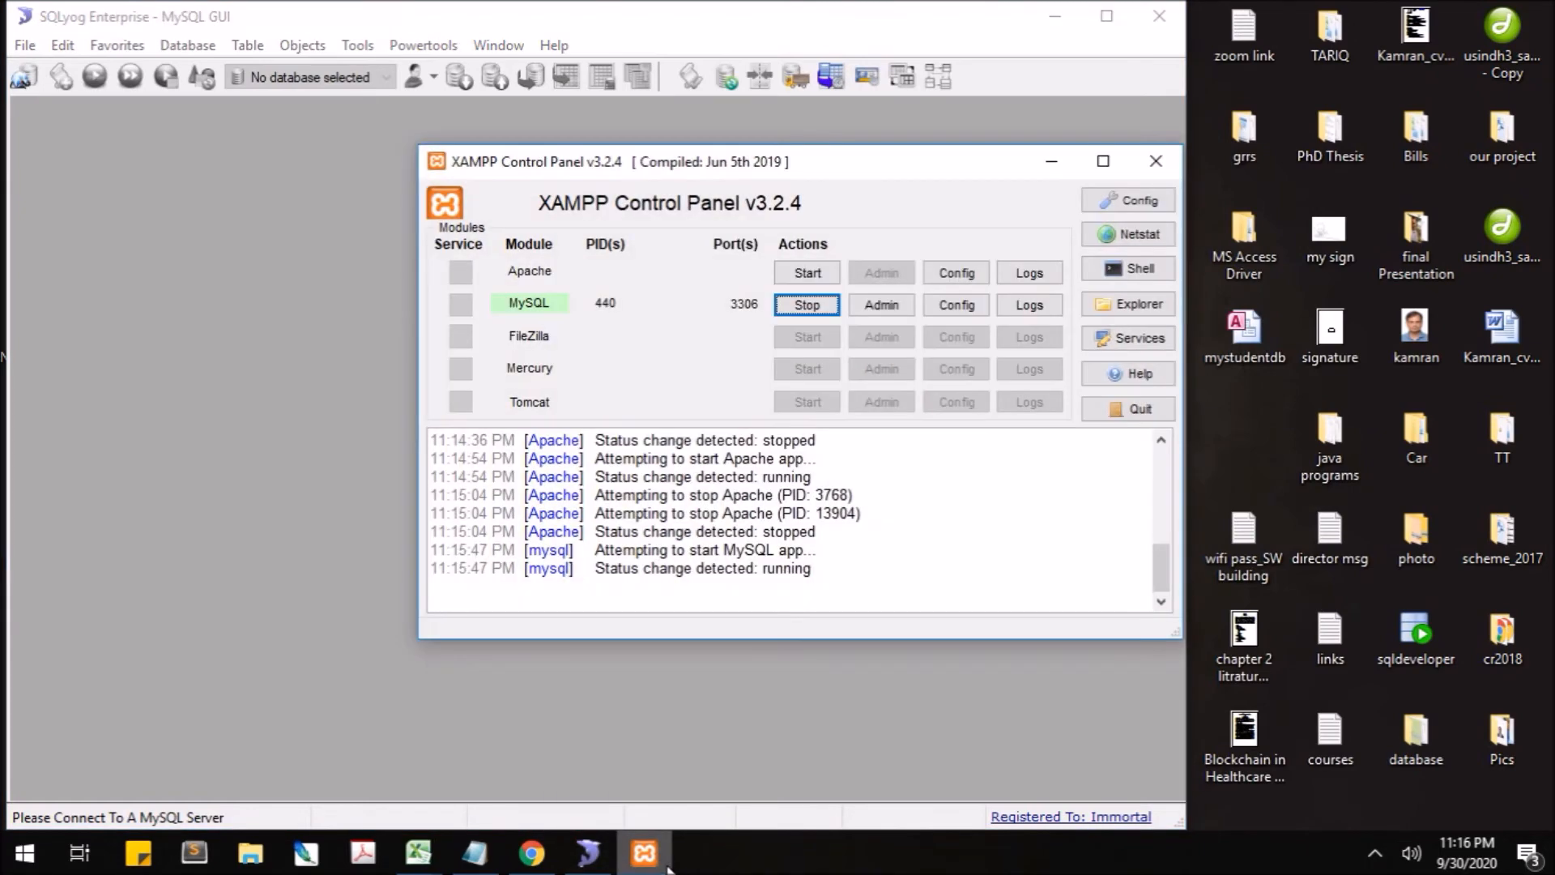
{"action": "left_click", "coordinate": [664, 865]}
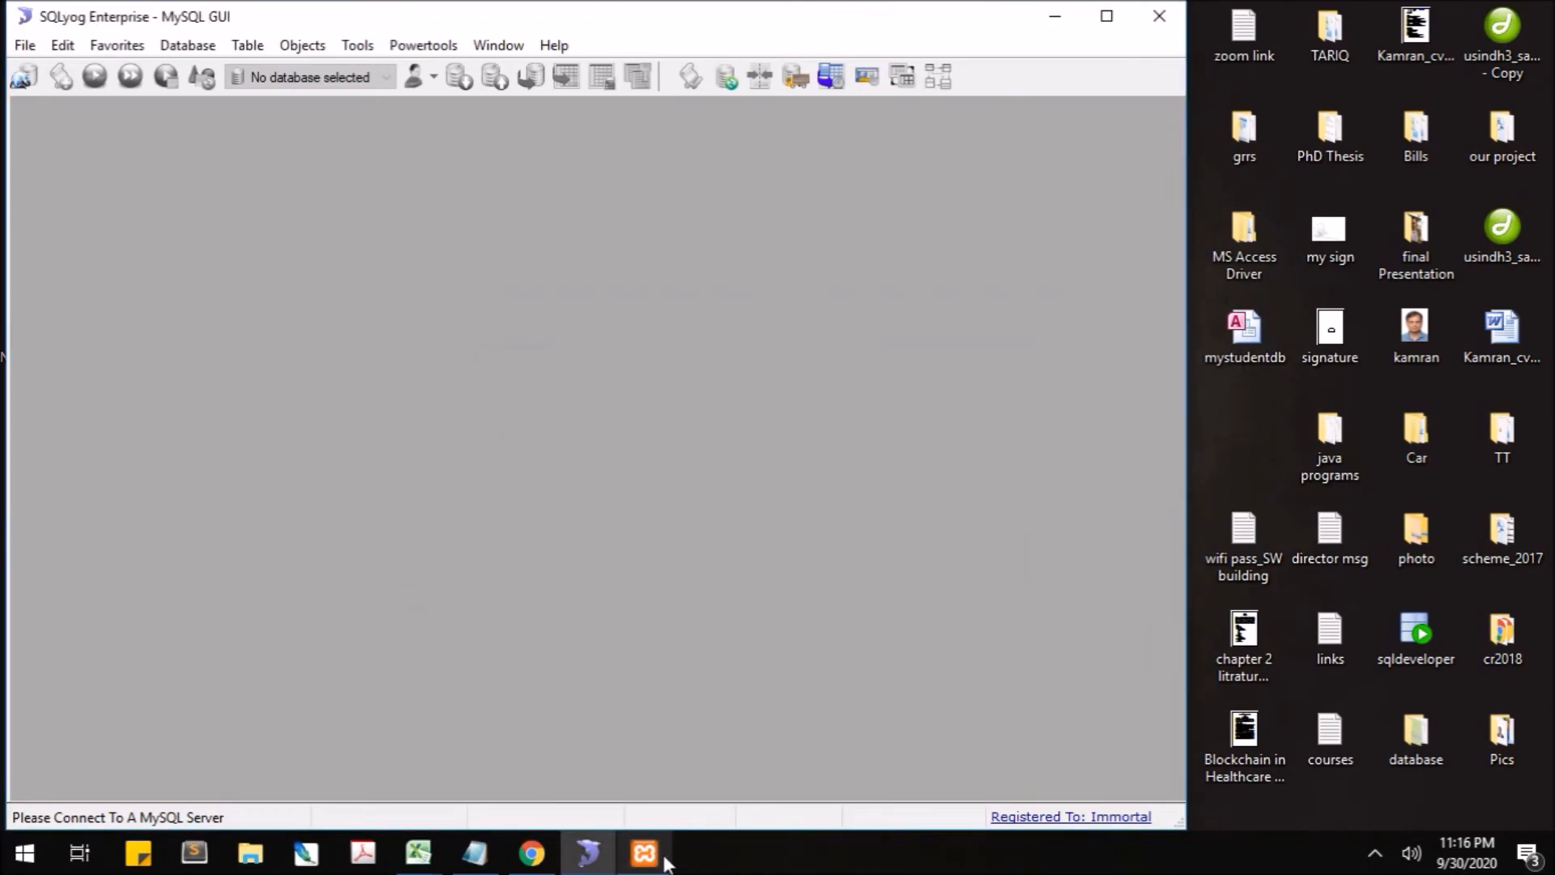
{"action": "left_click_drag", "start_coordinate": [534, 17], "coordinate": [721, 16]}
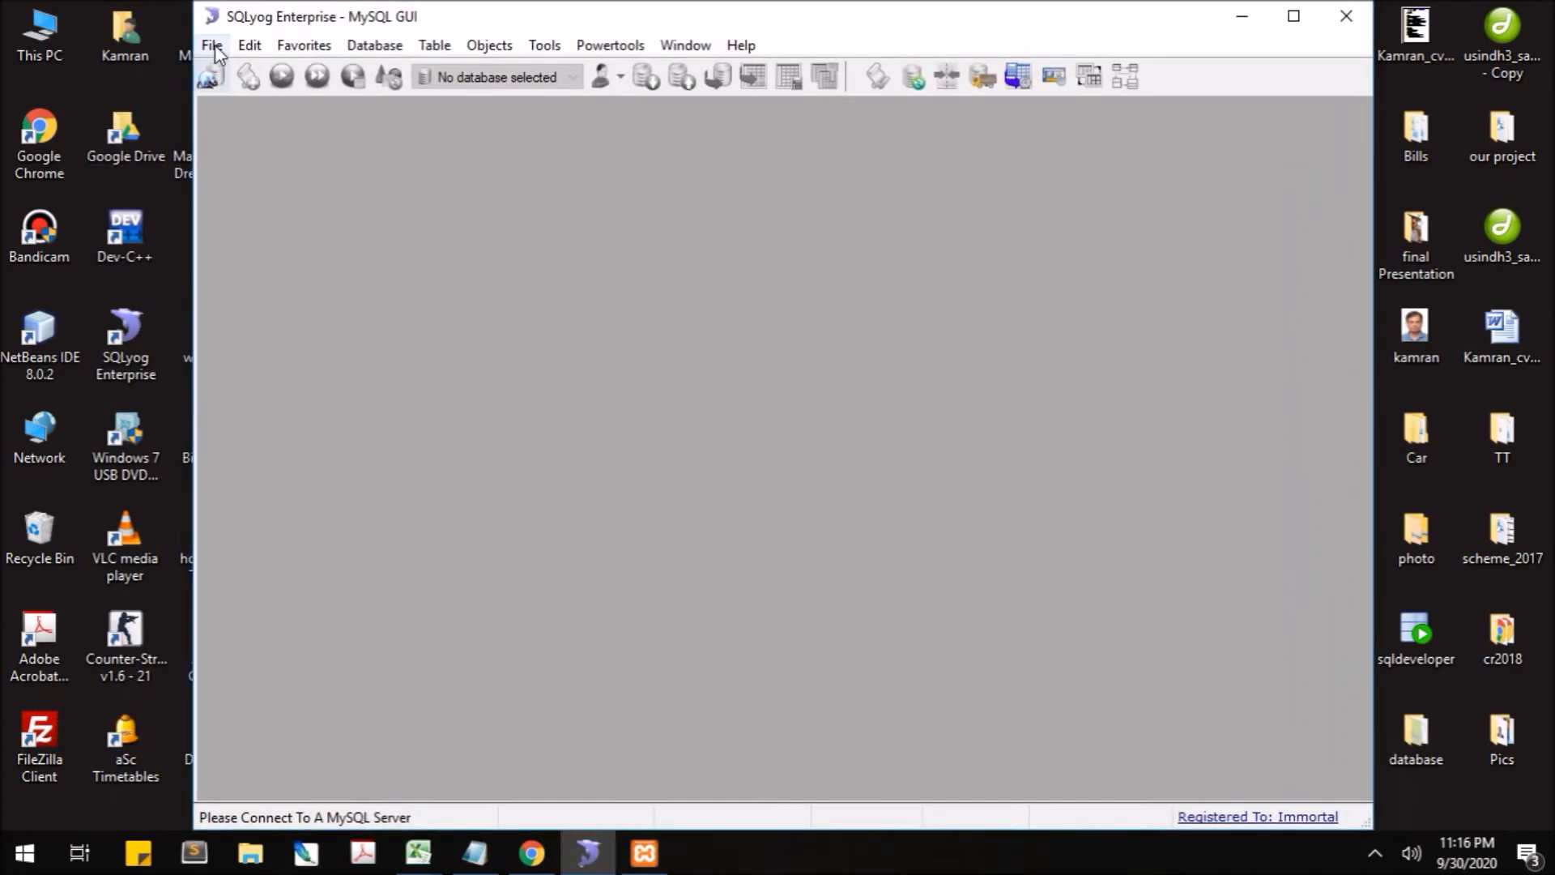
- Create a new saved connection named Localhost_XAMPP via File > New Connection
{"action": "left_click", "coordinate": [211, 45]}
{"action": "left_click", "coordinate": [255, 93]}
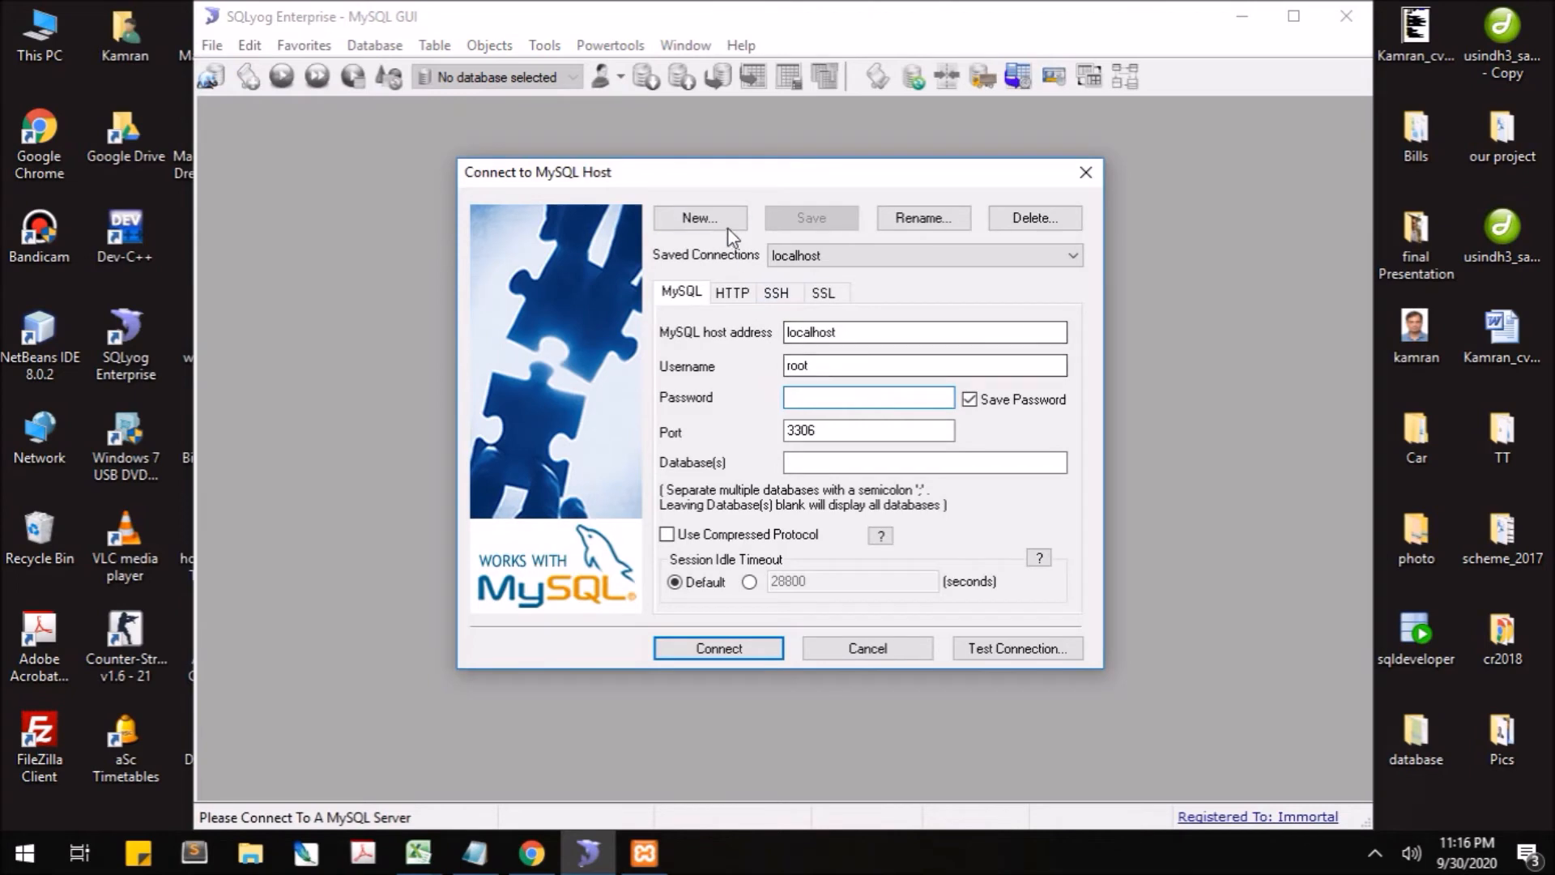
{"action": "left_click", "coordinate": [697, 217]}
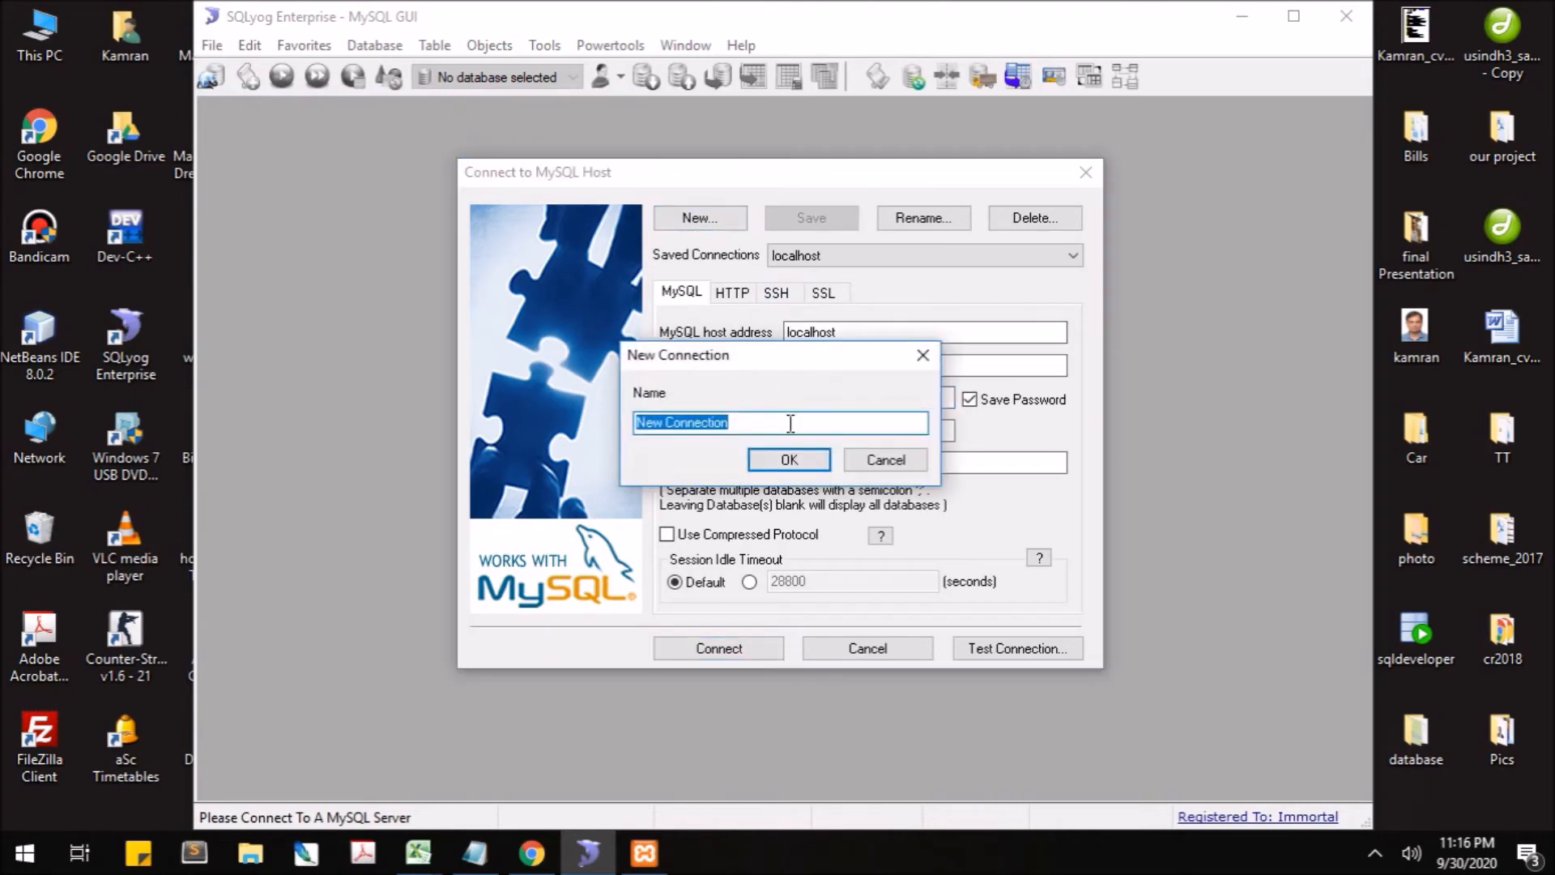
{"action": "type", "text": "Localho"}
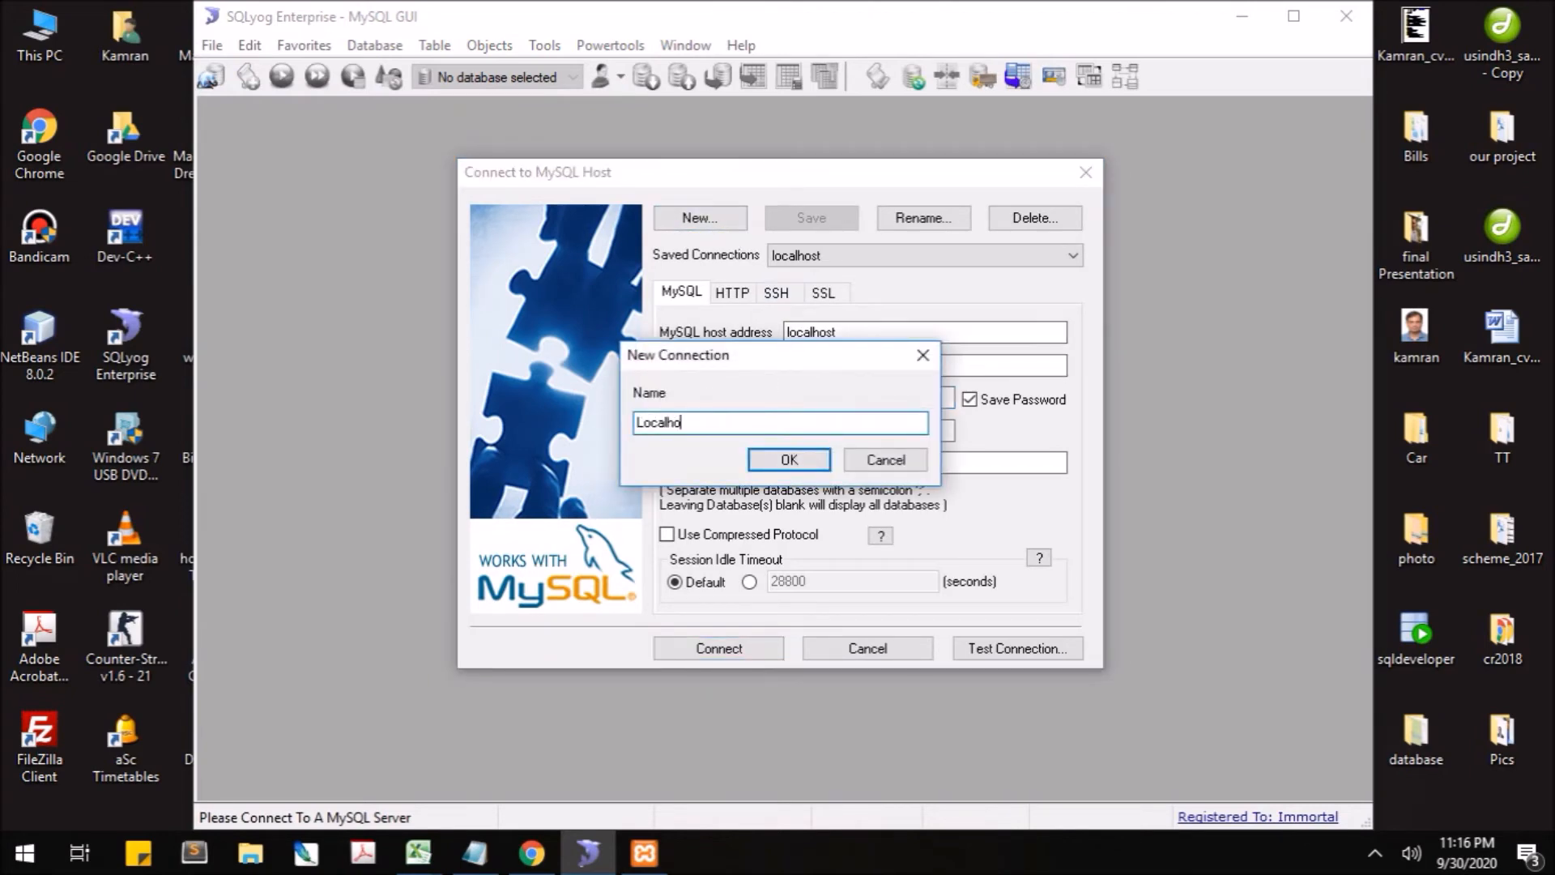
{"action": "type", "text": "st_XAML"}
{"action": "key", "text": "BackSpace"}
{"action": "type", "text": "PP"}
{"action": "left_click", "coordinate": [826, 458]}
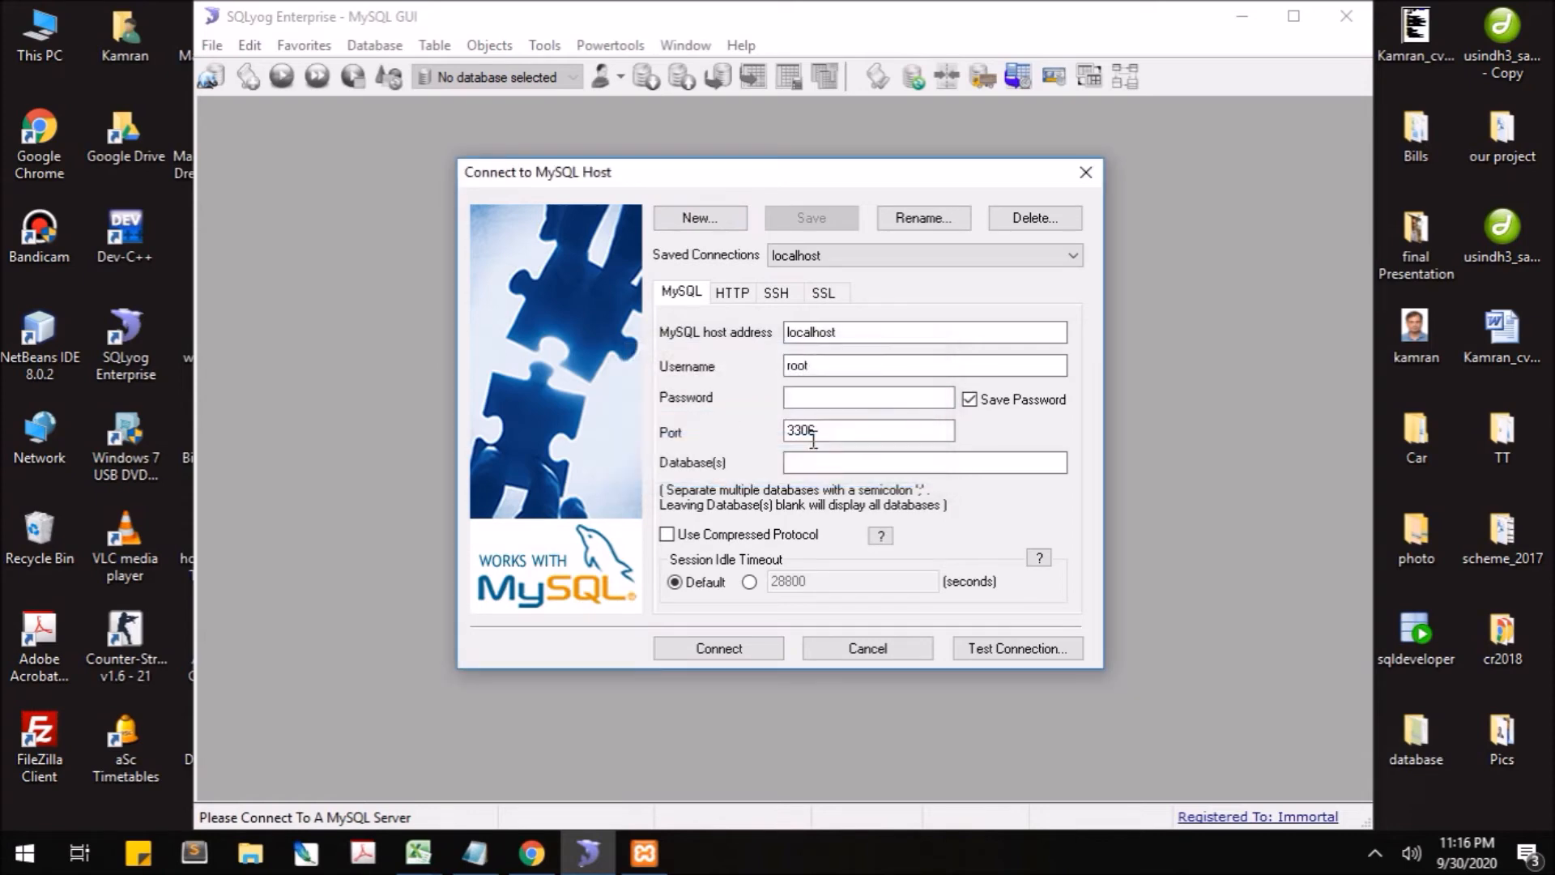
- Set the host to localhost after trying 127.0.0.1, then check the username and password fields
{"action": "double_click", "coordinate": [865, 333]}
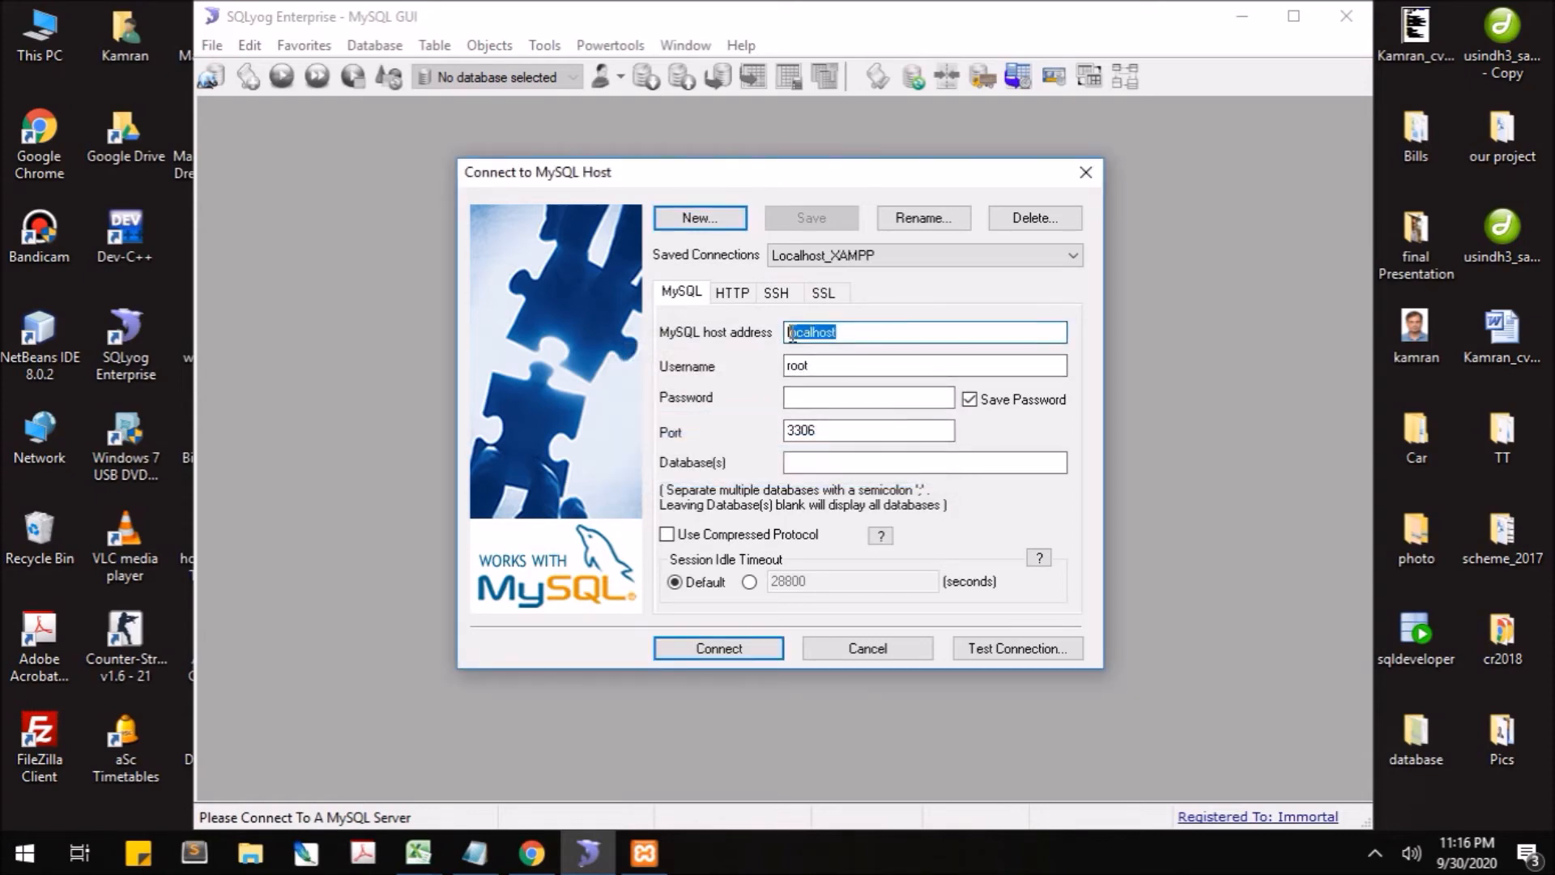
{"action": "left_click", "coordinate": [895, 333]}
{"action": "double_click", "coordinate": [895, 333]}
{"action": "left_click", "coordinate": [862, 334]}
{"action": "left_click_drag", "start_coordinate": [895, 327], "coordinate": [730, 326]}
{"action": "type", "text": "127.0.o"}
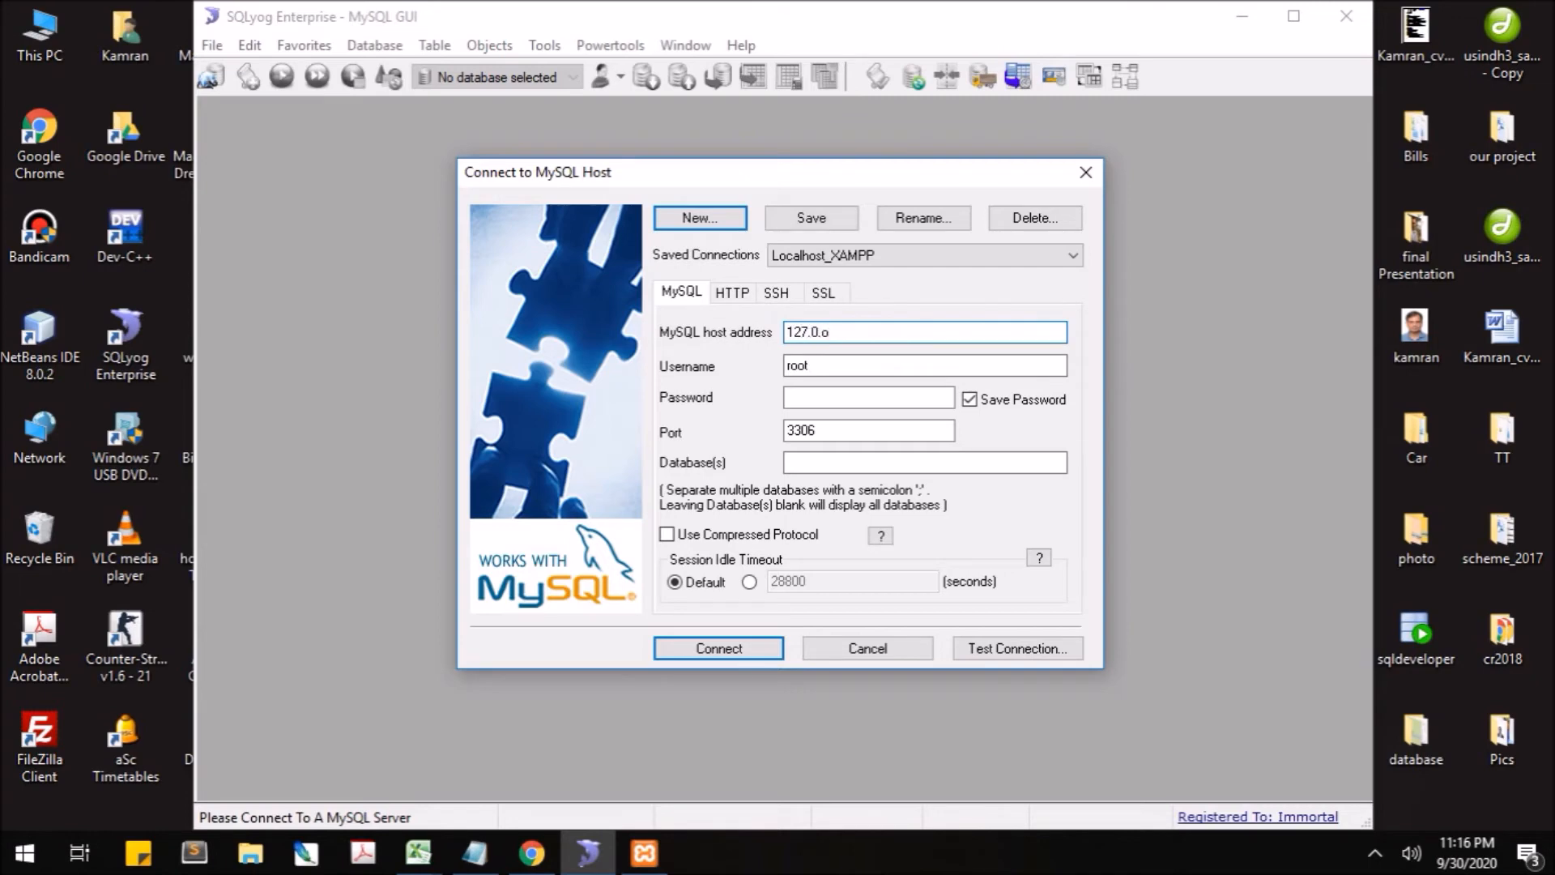
{"action": "key", "text": "BackSpace"}
{"action": "type", "text": "0.1"}
{"action": "key", "text": "shift+Home"}
{"action": "type", "text": "localhost"}
{"action": "left_click", "coordinate": [859, 366]}
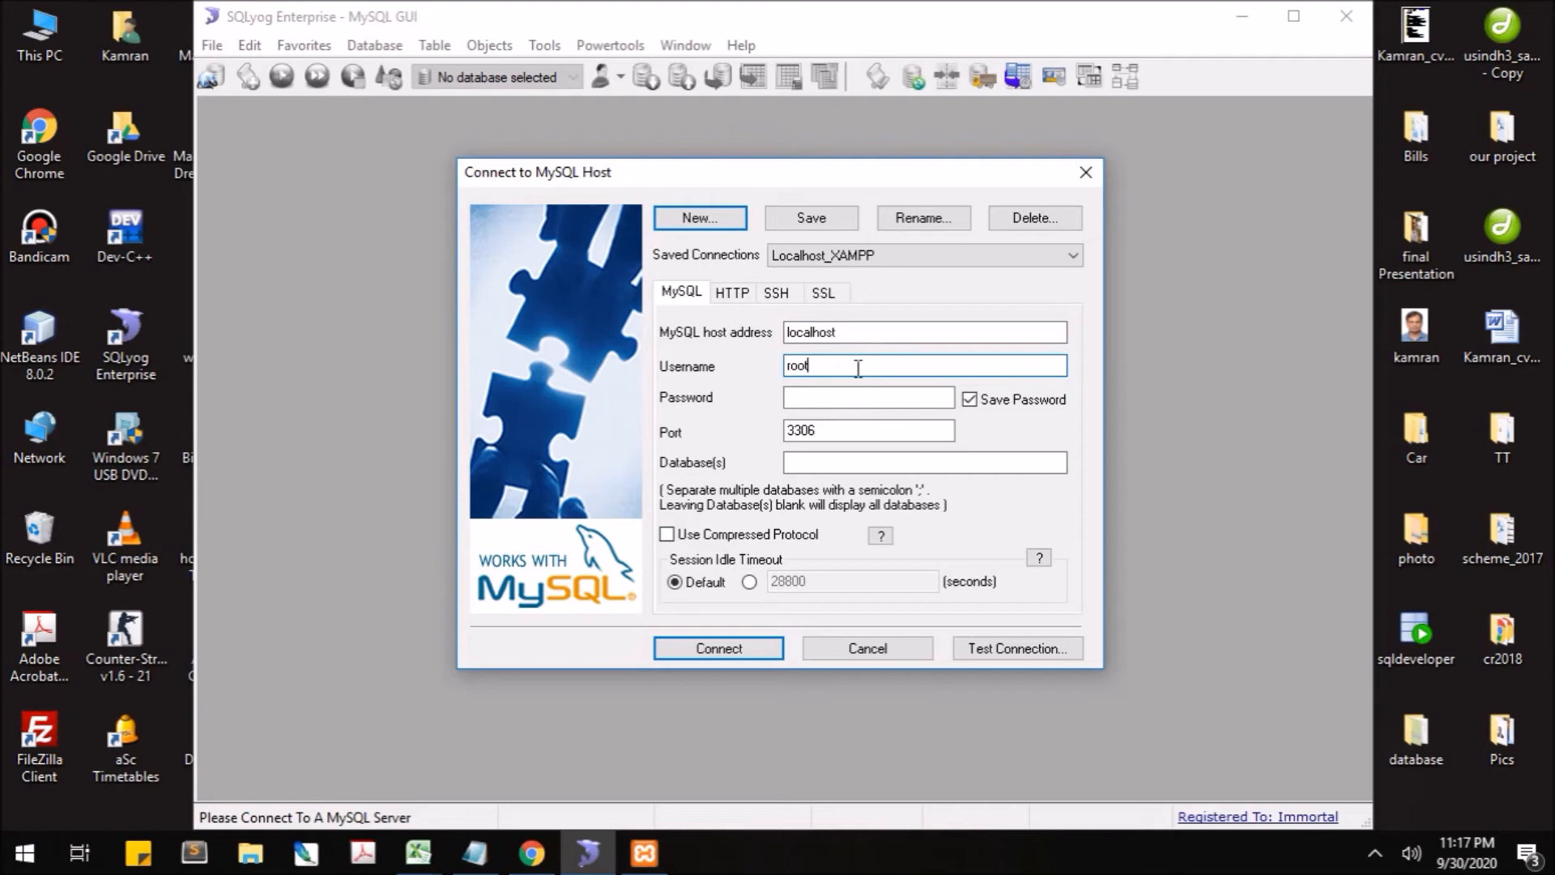
{"action": "left_click", "coordinate": [859, 395]}
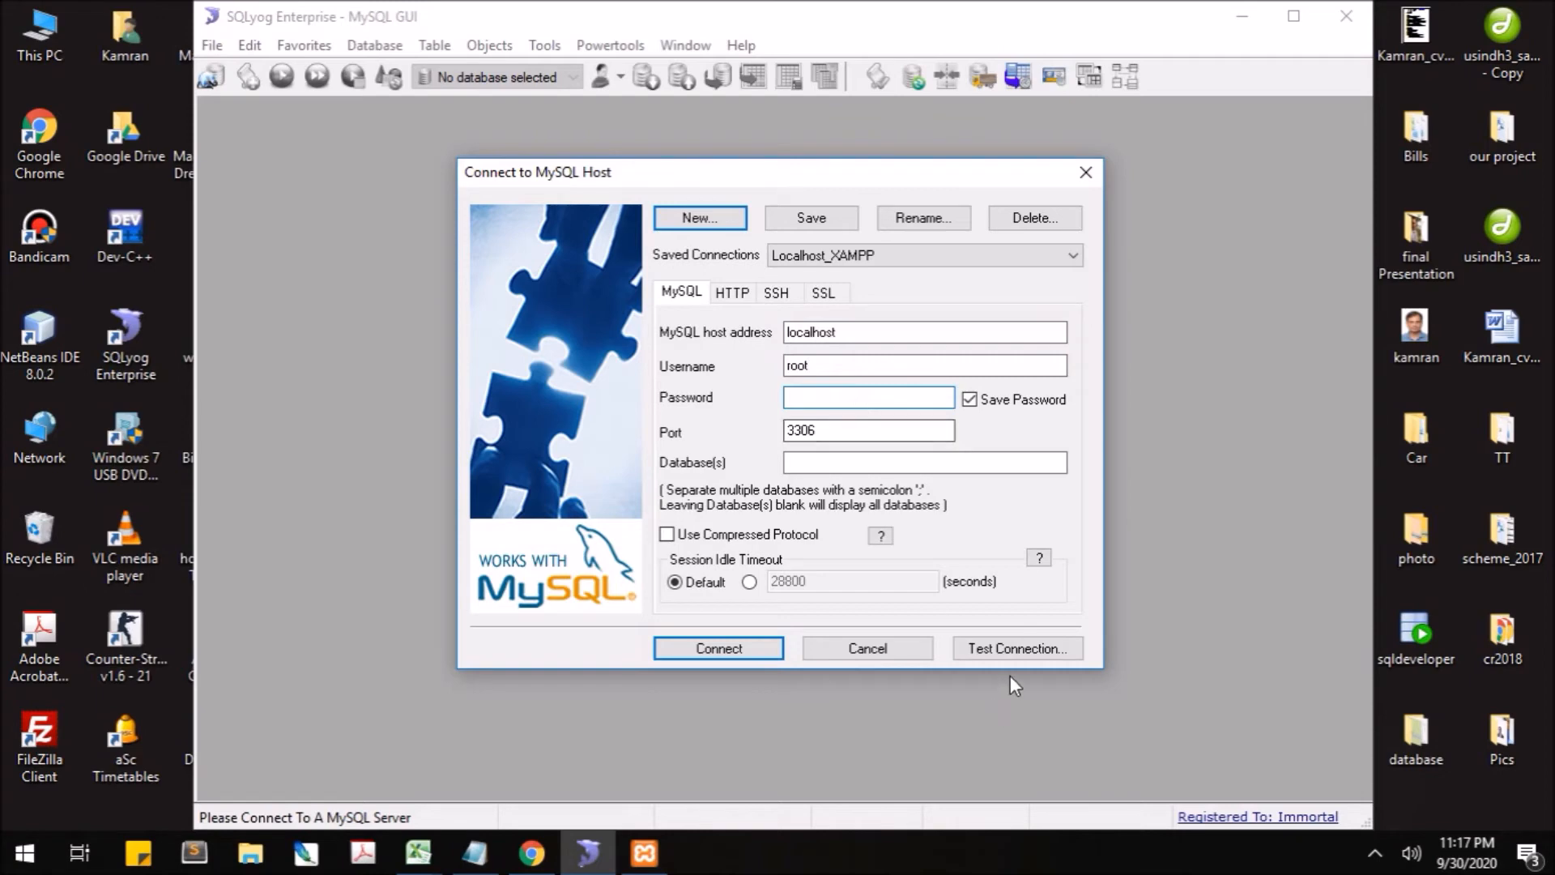
- Test the Localhost_XAMPP connection twice, then connect and save the changed details
{"action": "left_click", "coordinate": [1013, 649]}
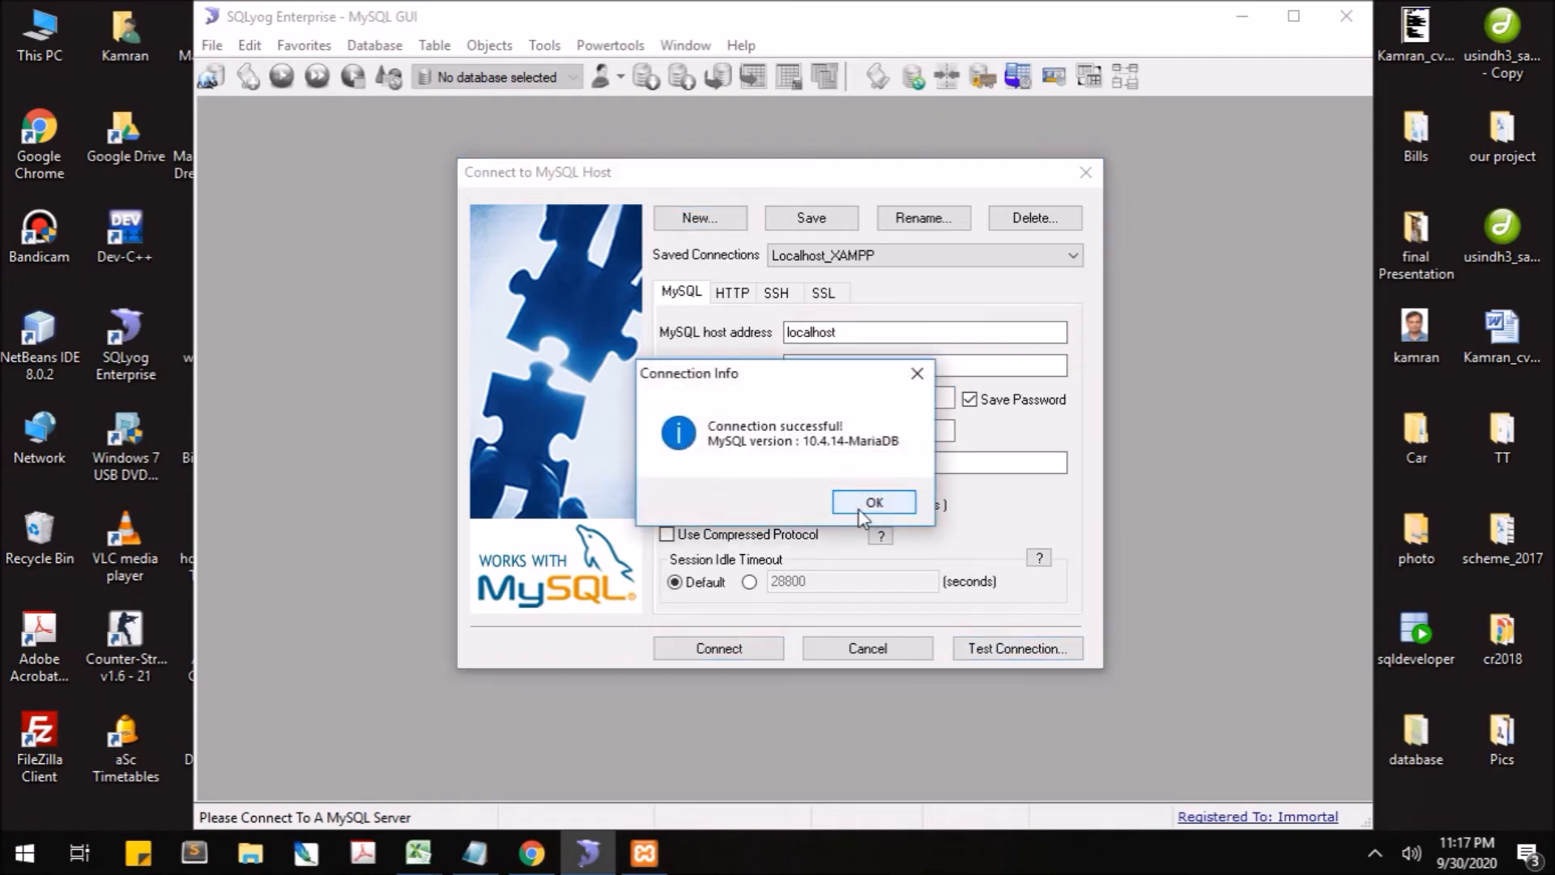
{"action": "left_click", "coordinate": [867, 502]}
{"action": "left_click", "coordinate": [1021, 655]}
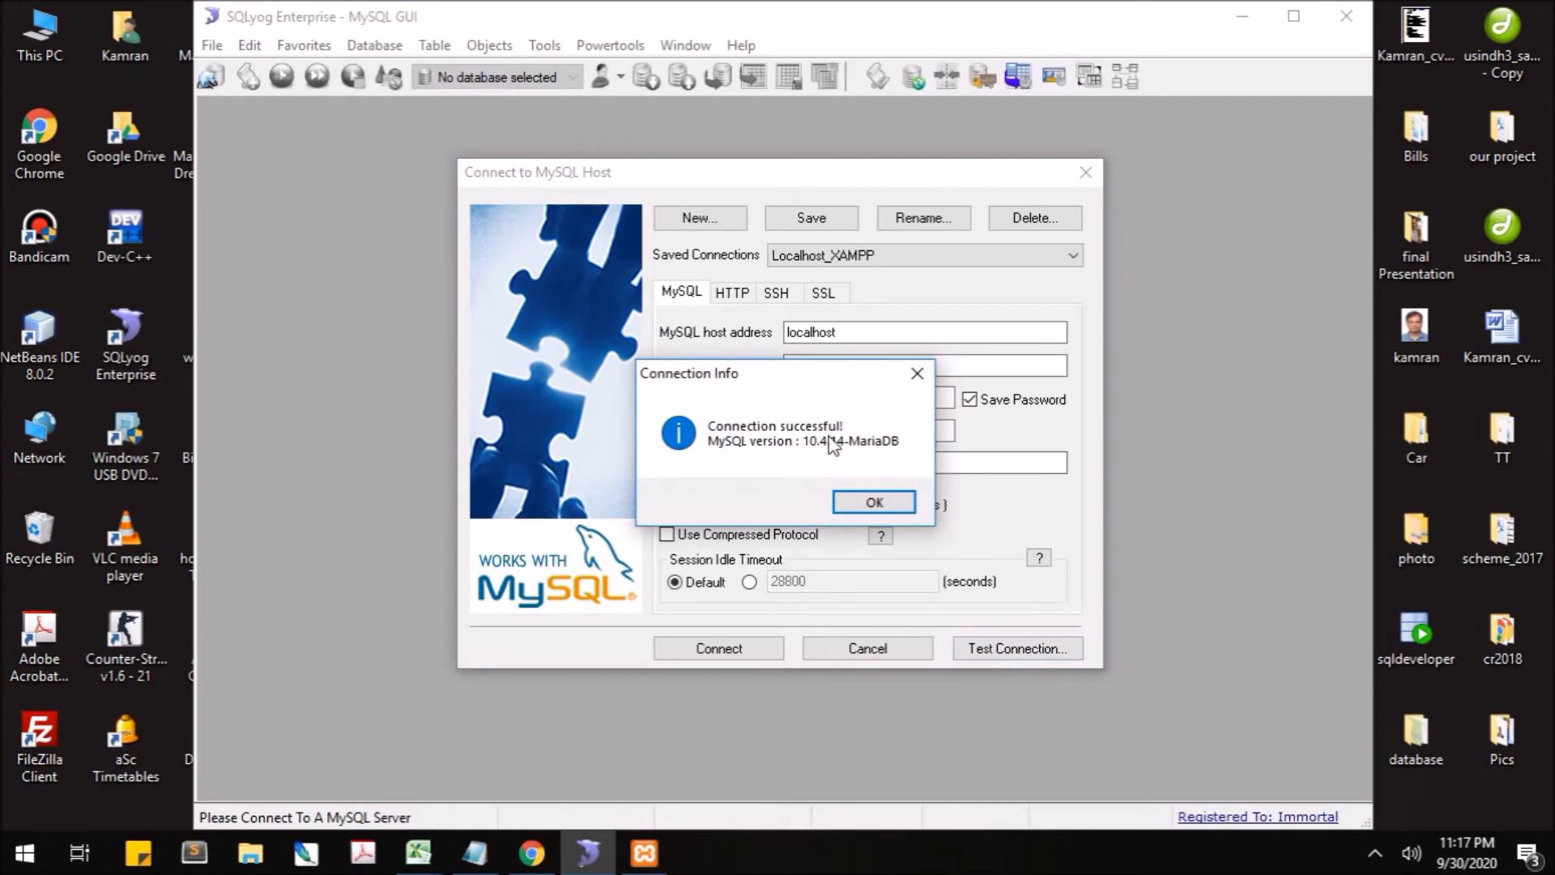
{"action": "left_click", "coordinate": [880, 502]}
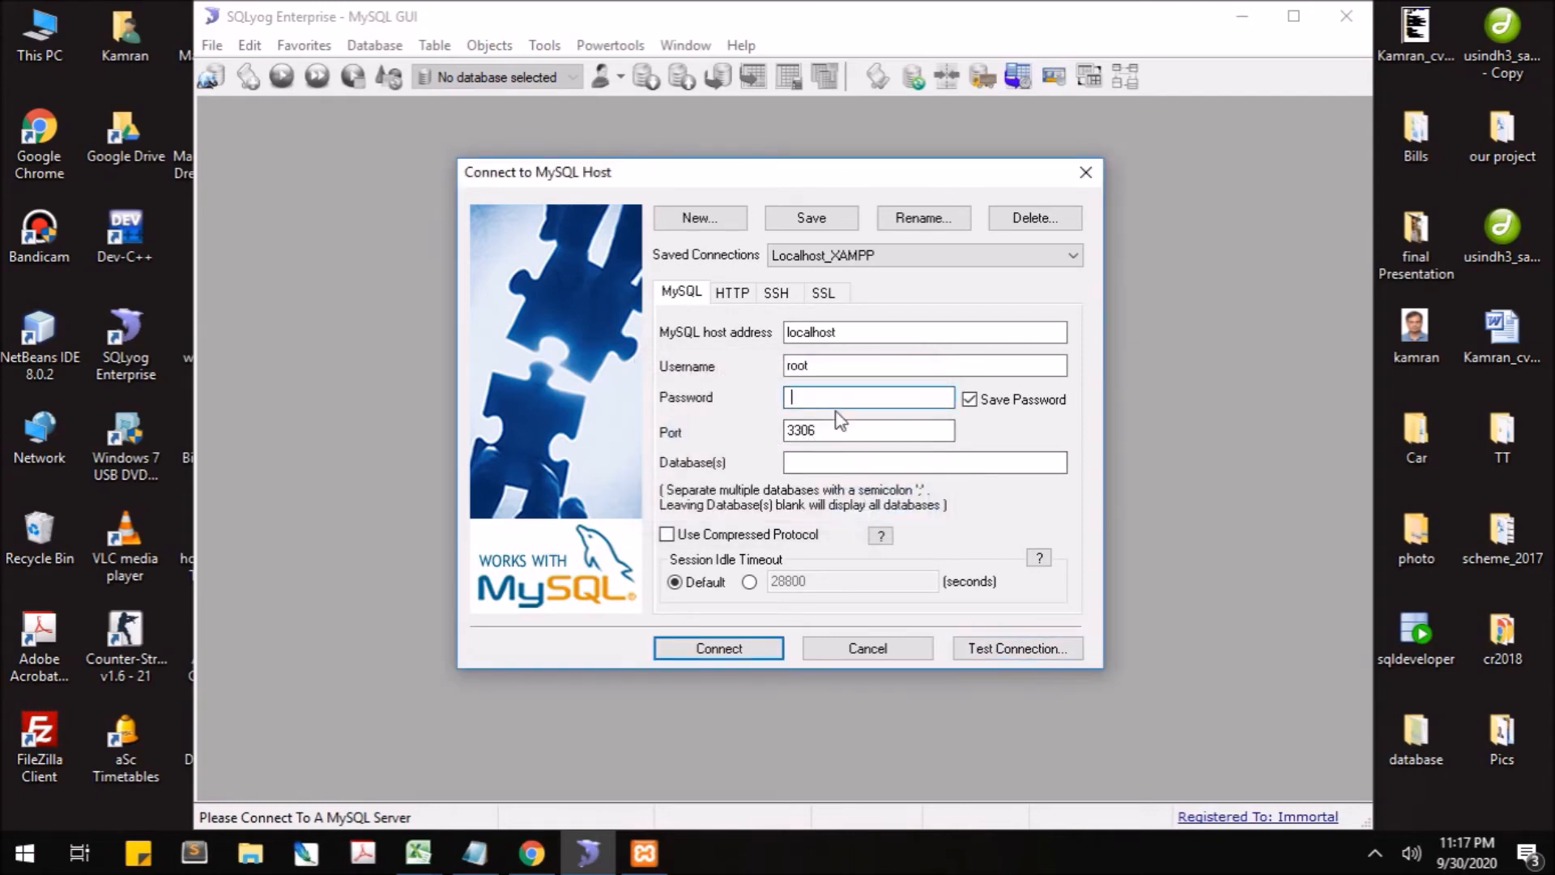
{"action": "left_click", "coordinate": [719, 649]}
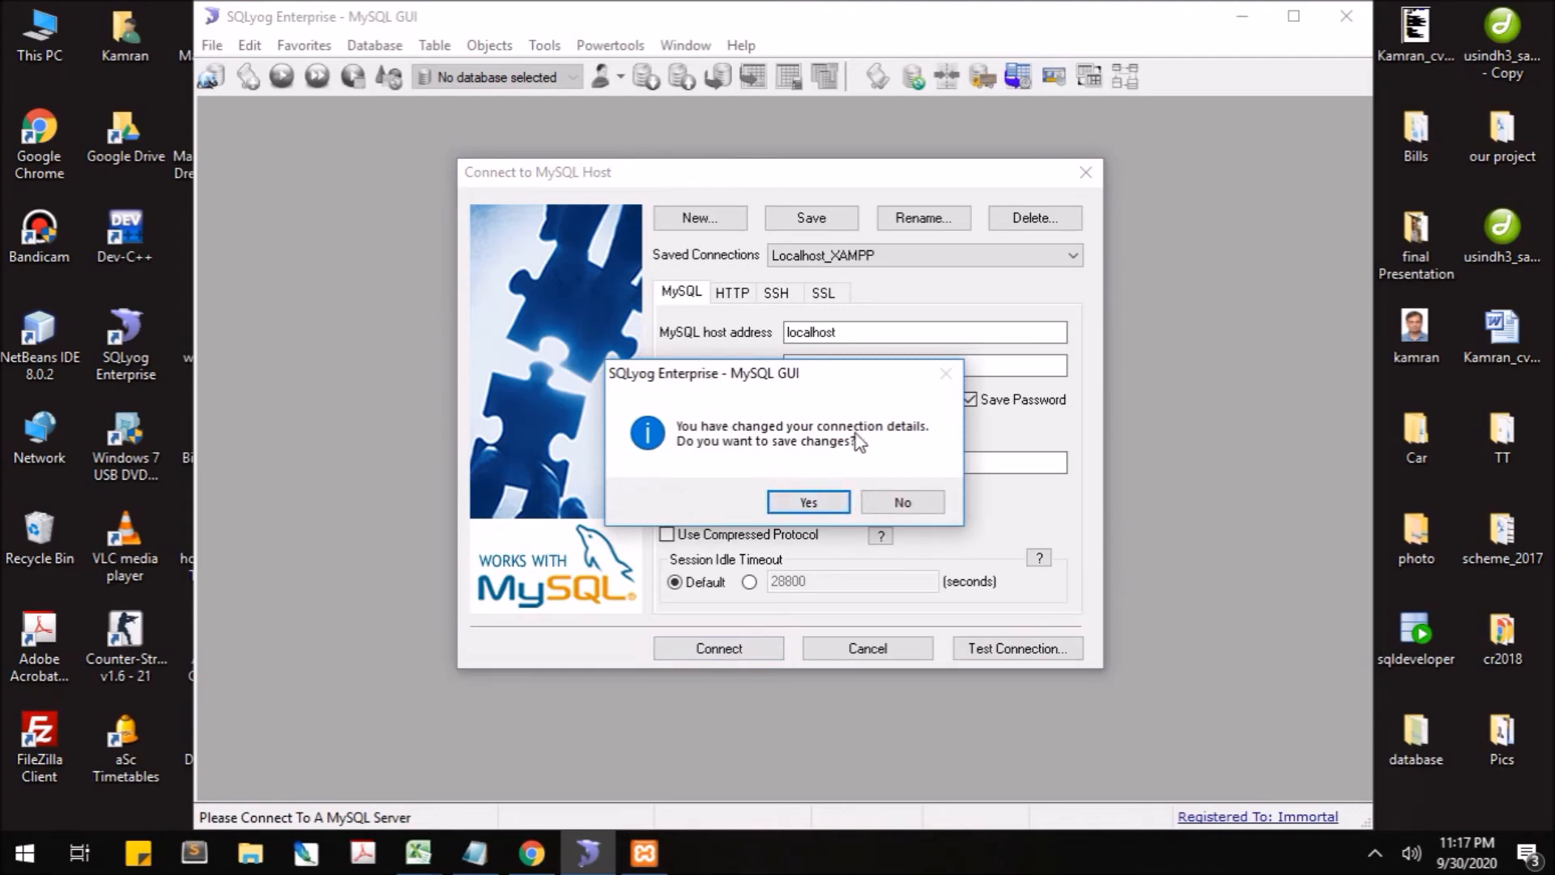
{"action": "left_click", "coordinate": [820, 503]}
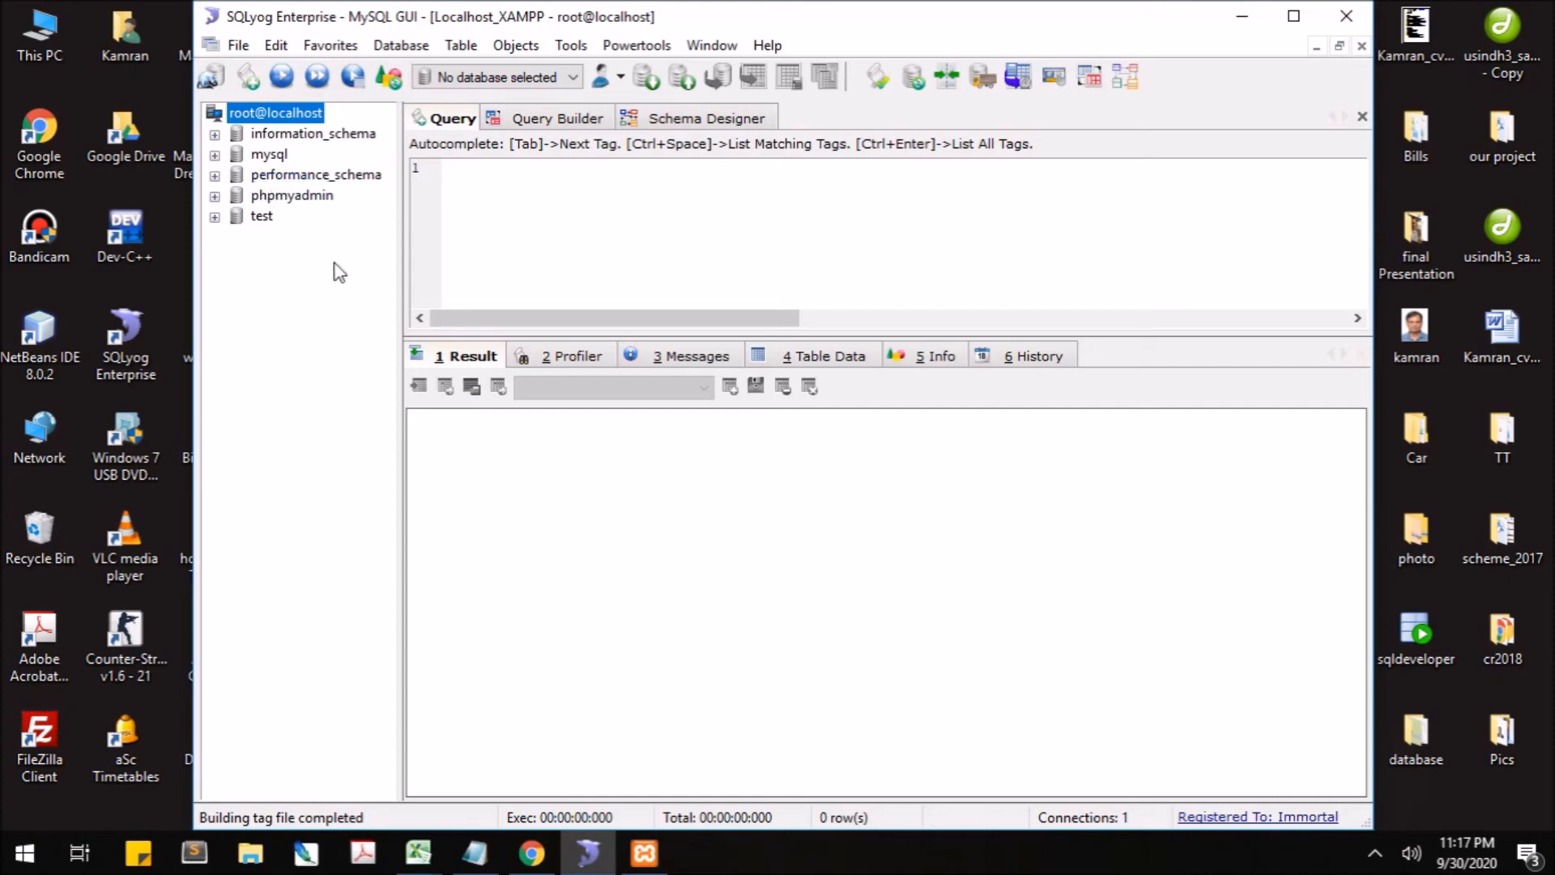
- Start a new database on root@localhost and name it MyDatabase
{"action": "right_click", "coordinate": [302, 114]}
{"action": "left_click", "coordinate": [385, 162]}
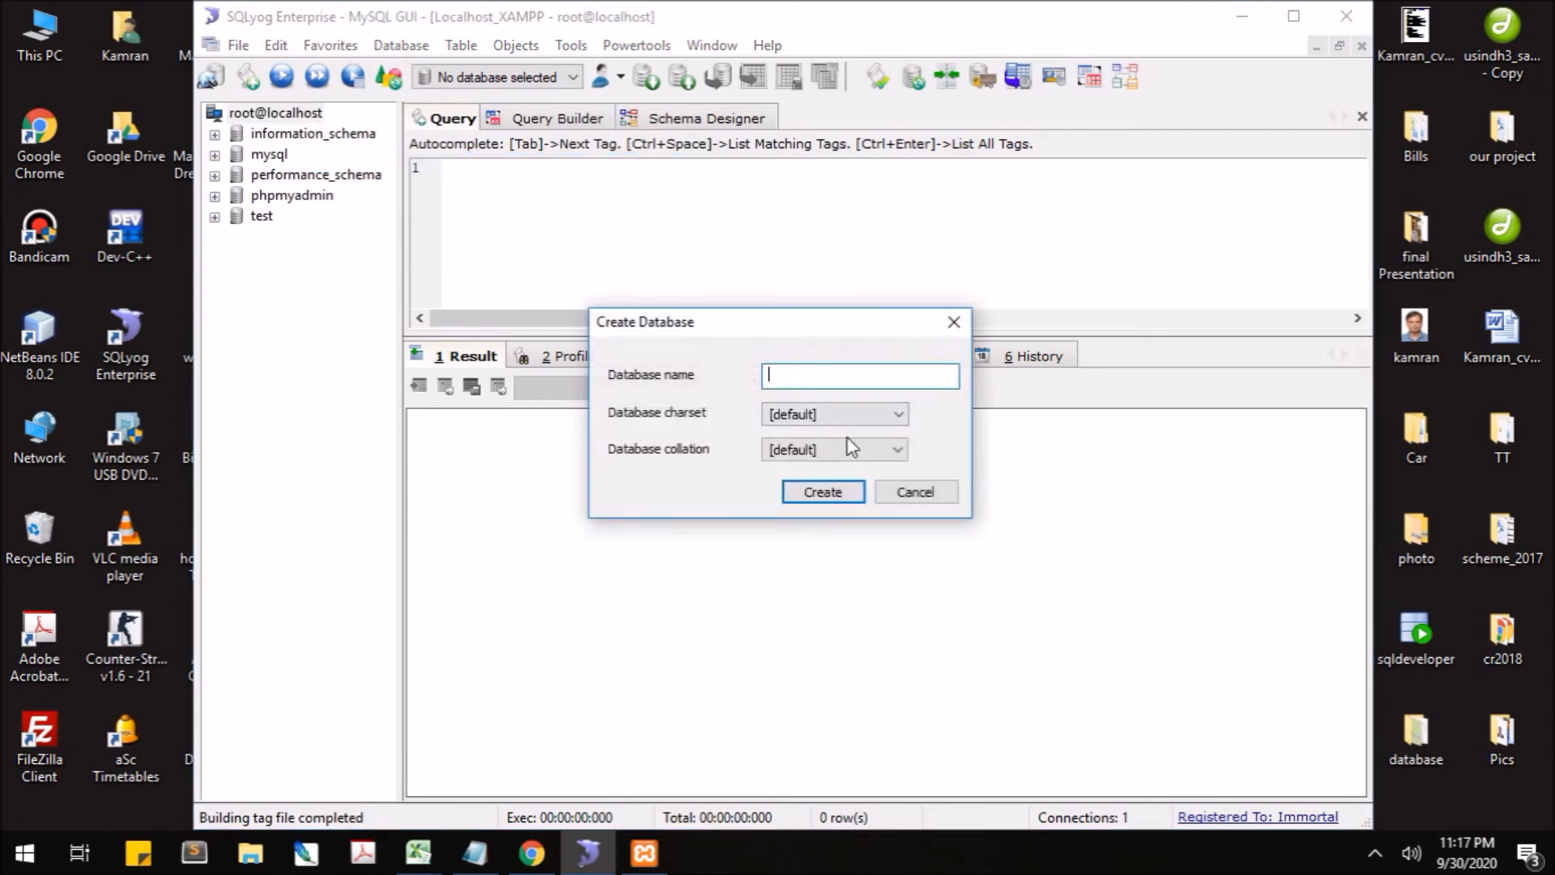
{"action": "type", "text": "MyDatabase"}
- Keep the default charset and collation and create the MyDatabase database
{"action": "left_click", "coordinate": [829, 418]}
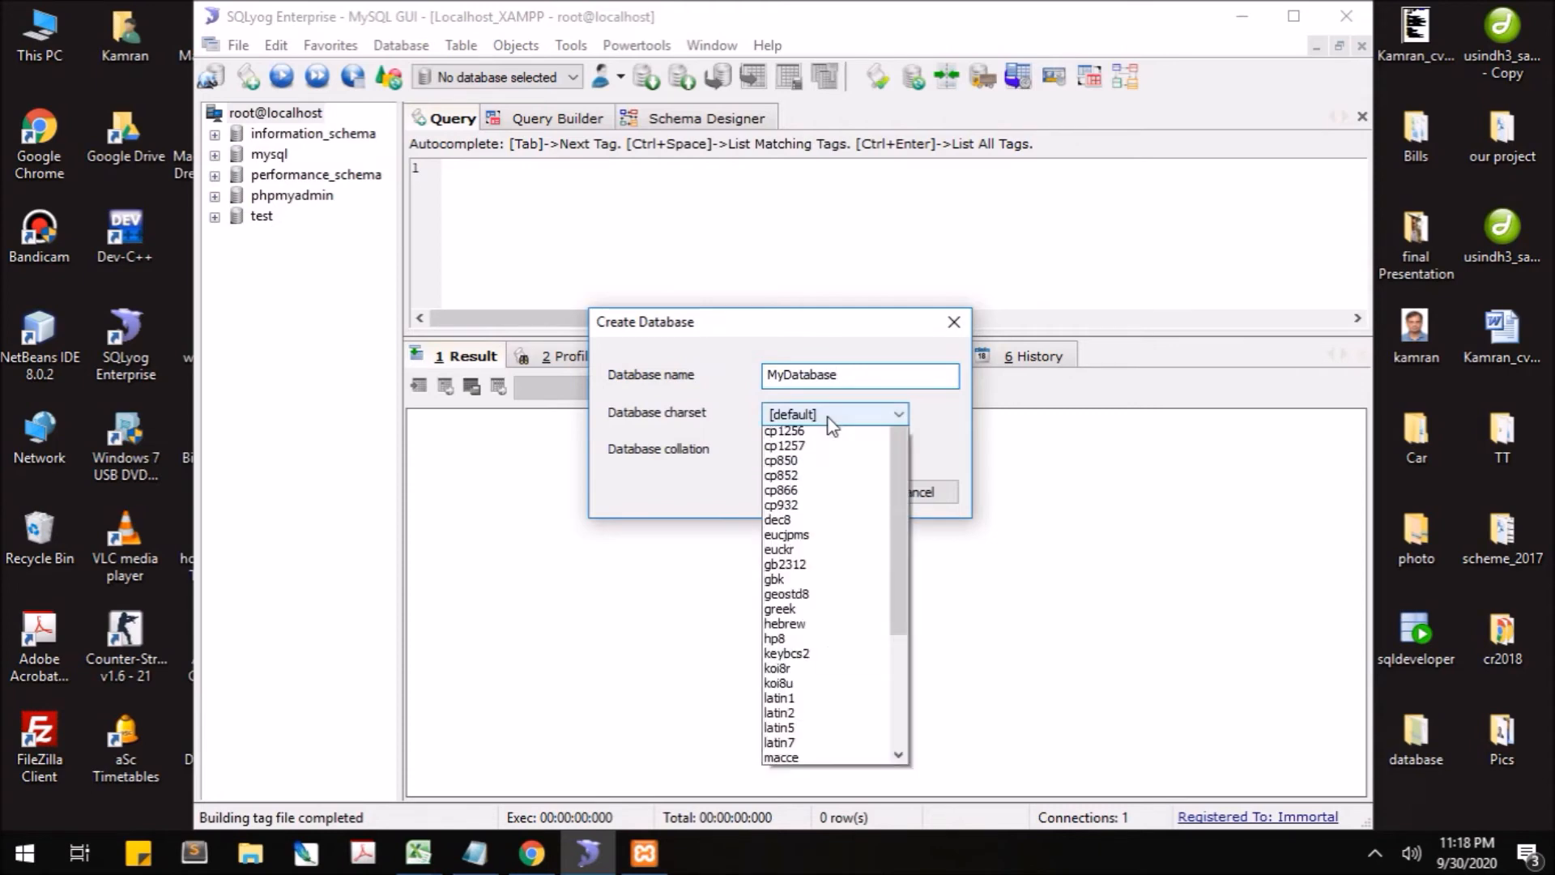
{"action": "left_click", "coordinate": [827, 417]}
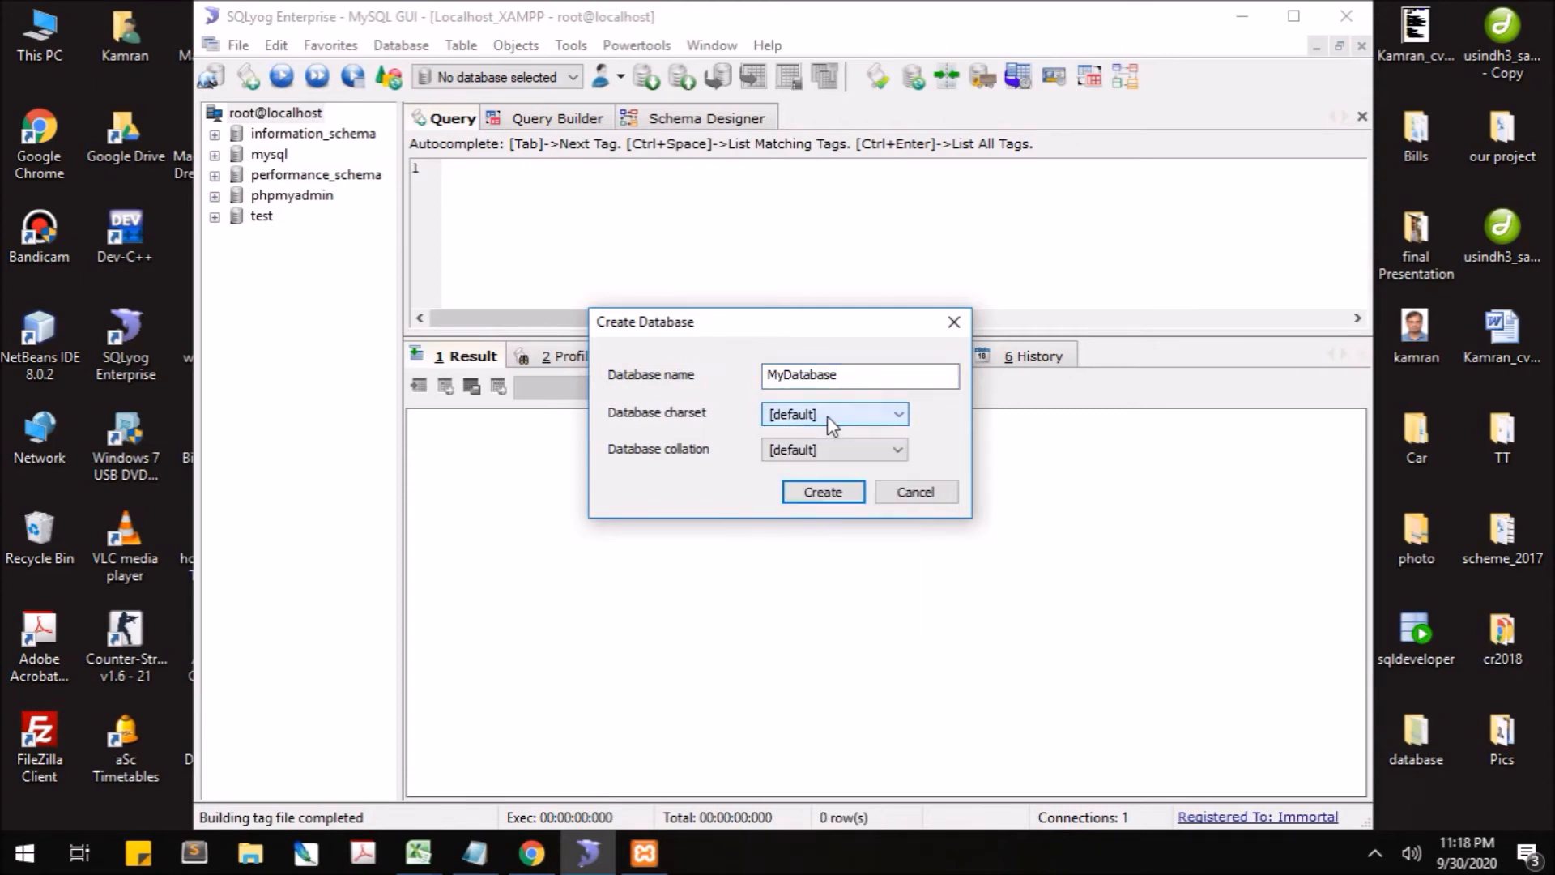
{"action": "left_click", "coordinate": [859, 452]}
{"action": "left_click", "coordinate": [926, 433]}
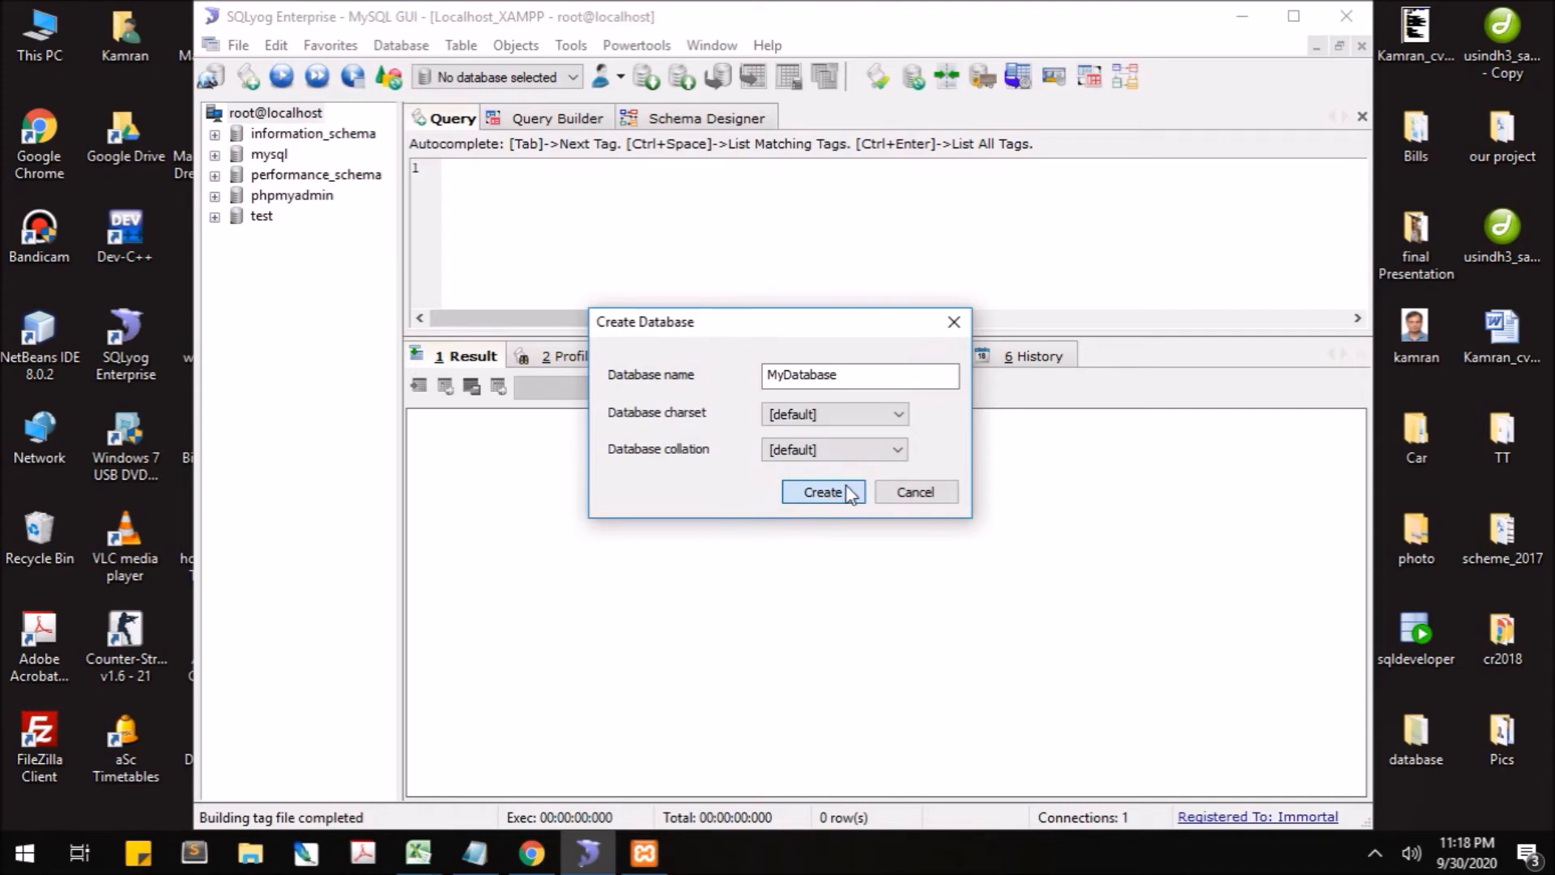
{"action": "left_click", "coordinate": [822, 494]}
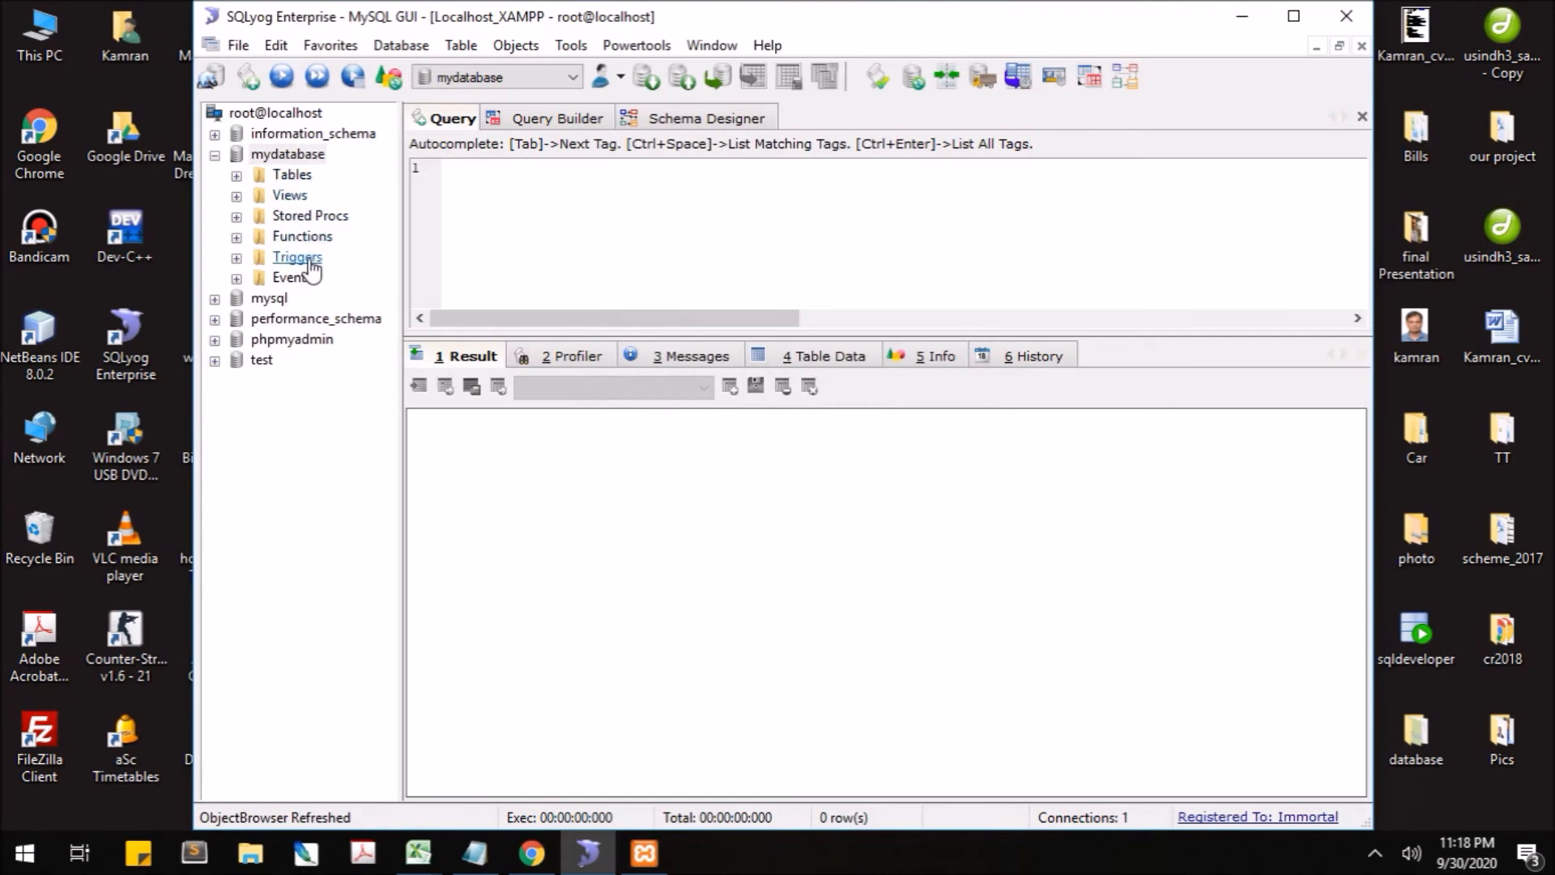
{"action": "left_click", "coordinate": [278, 183]}
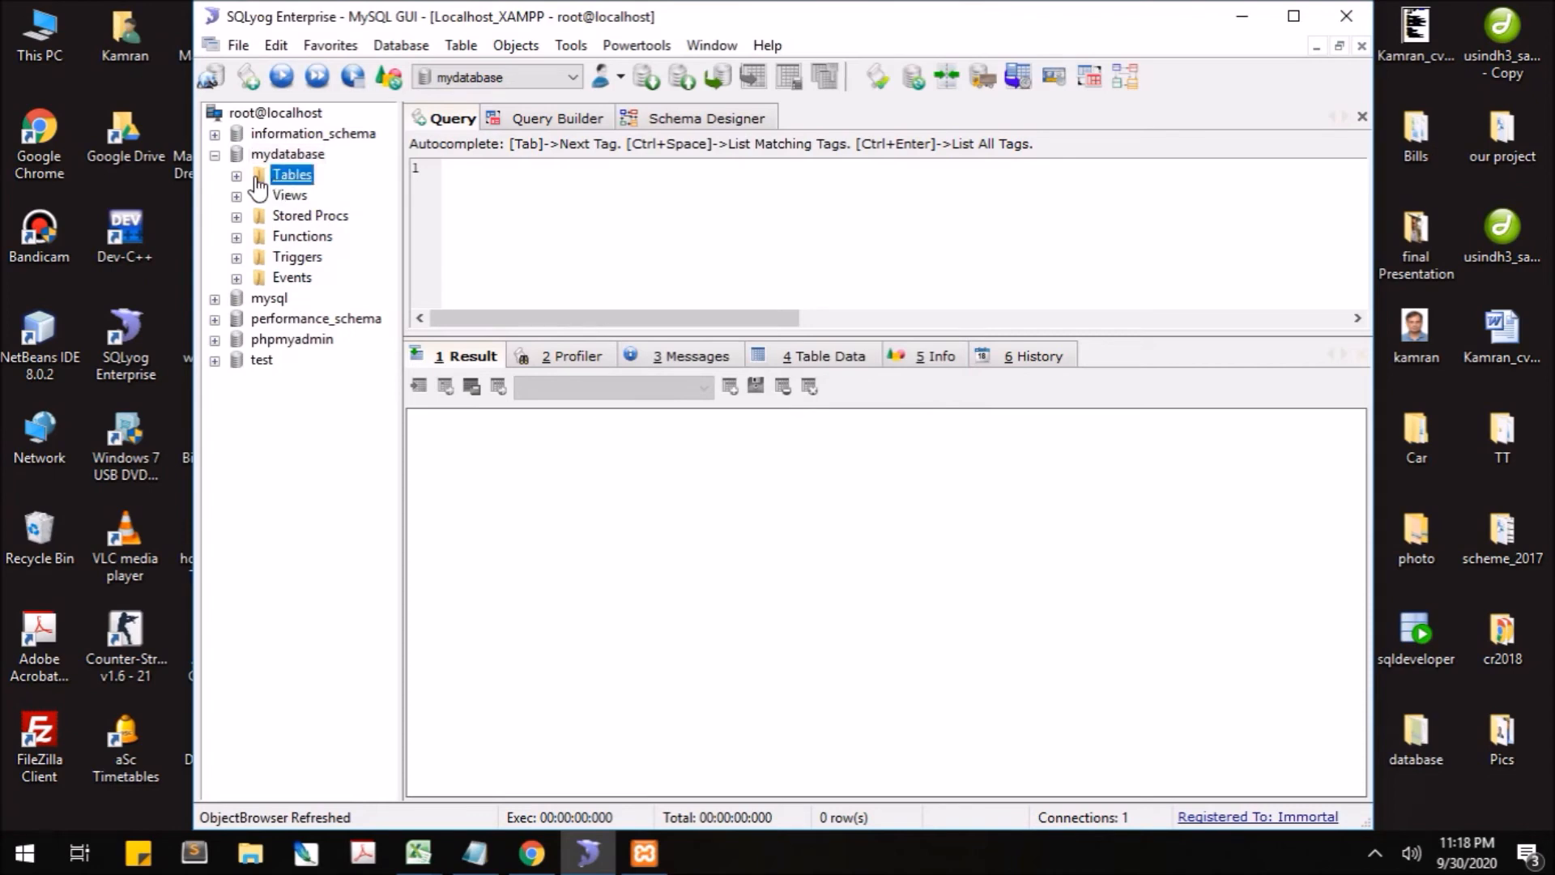
{"action": "right_click", "coordinate": [273, 179]}
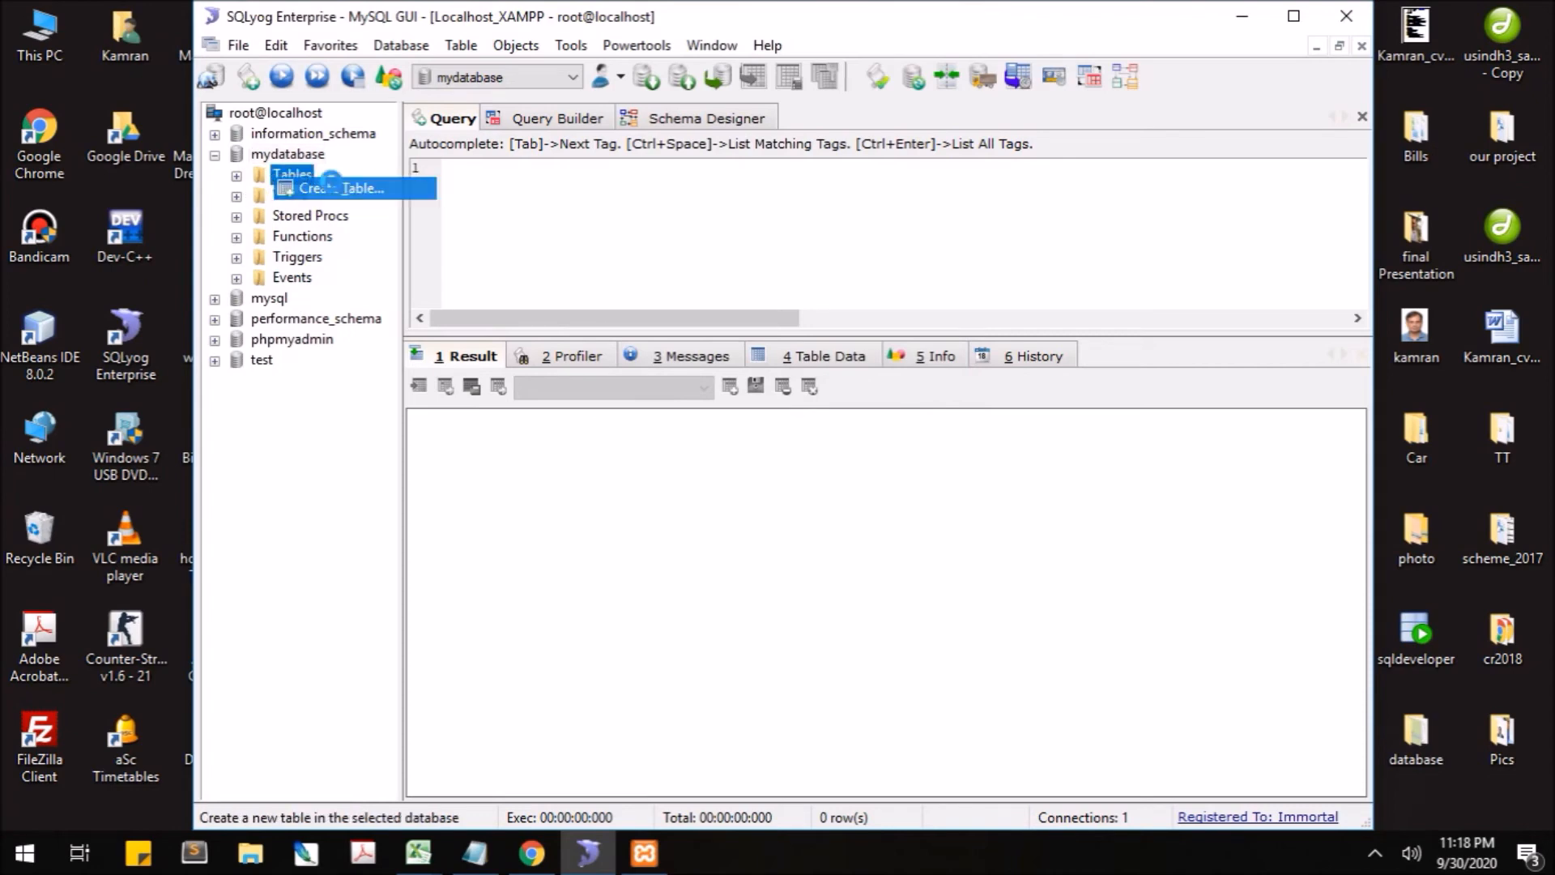
- Start a new table in mydatabase with a roll_no column of type int, length 3
{"action": "left_click", "coordinate": [349, 190]}
{"action": "left_click_drag", "start_coordinate": [548, 130], "coordinate": [774, 104]}
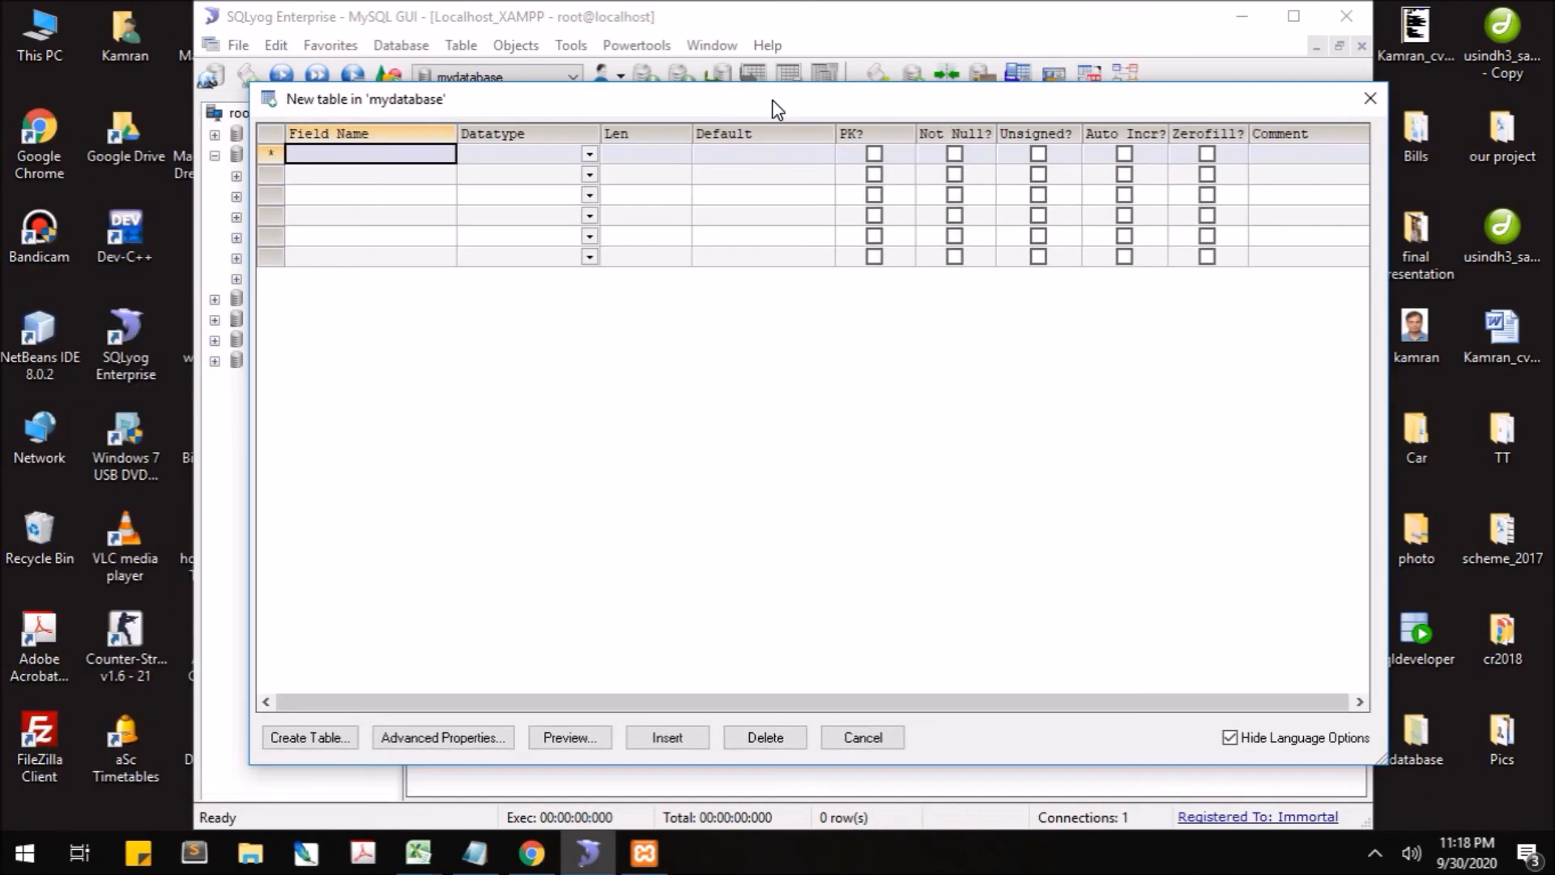
{"action": "left_click", "coordinate": [403, 160]}
{"action": "type", "text": "roll_no"}
{"action": "key", "text": "Tab"}
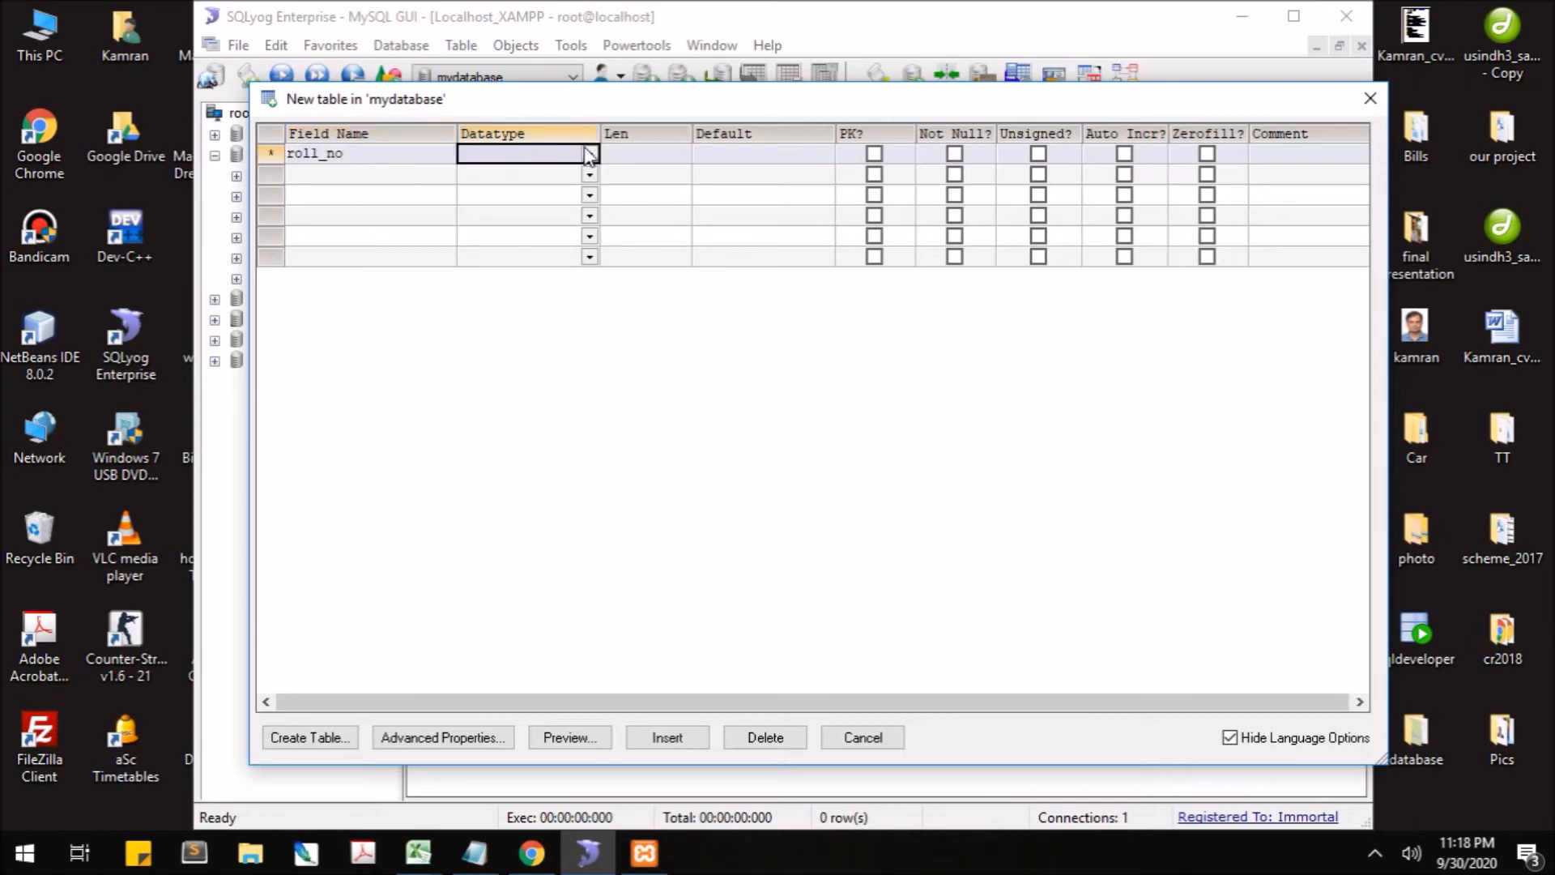
{"action": "left_click", "coordinate": [589, 153]}
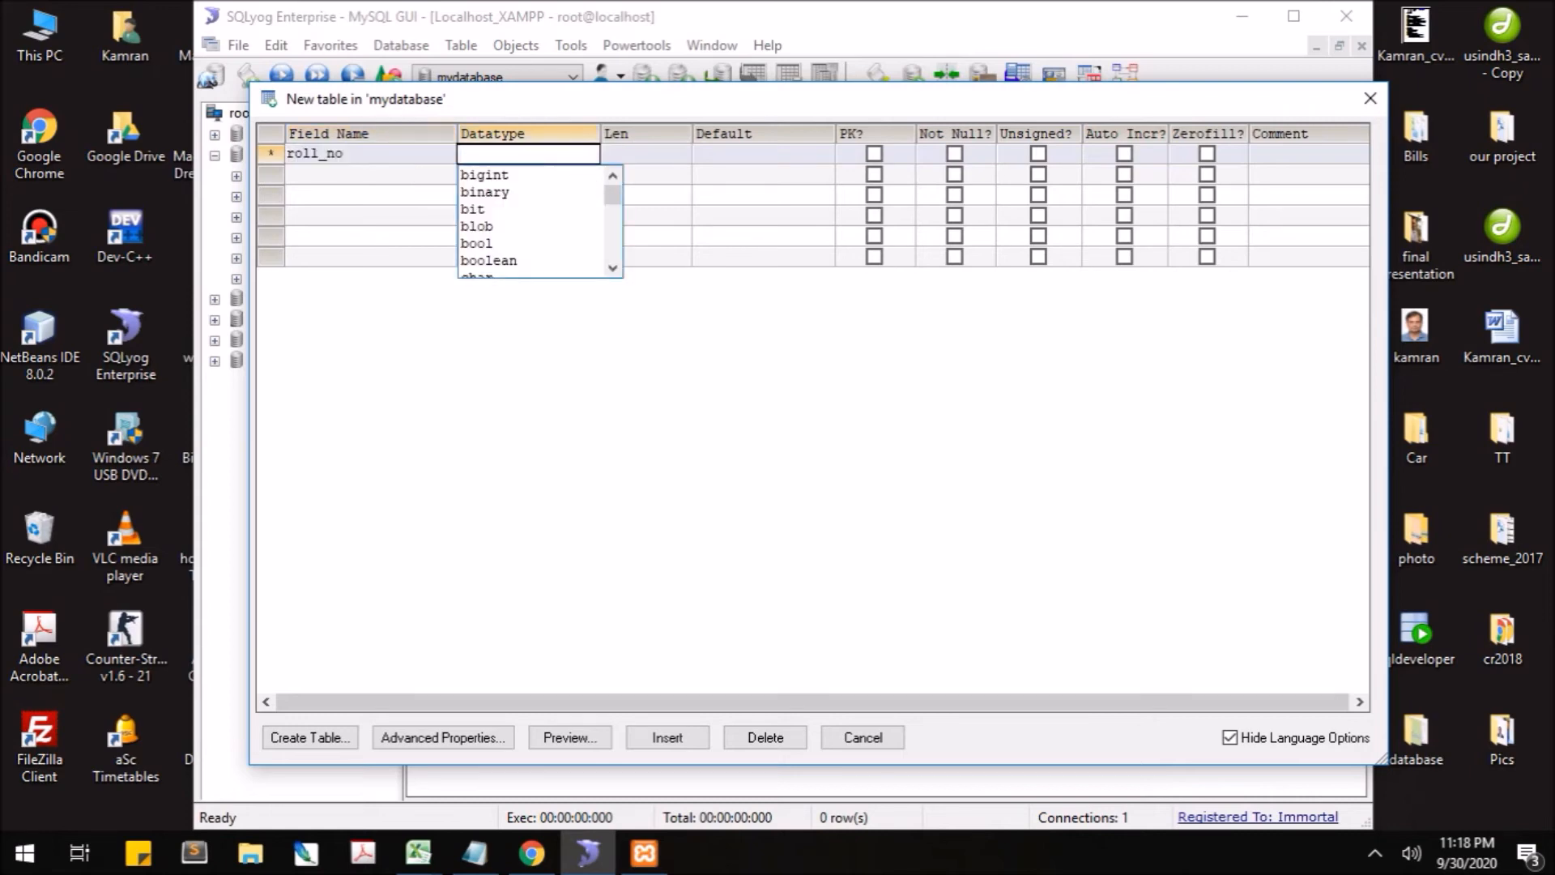
{"action": "type", "text": "in"}
{"action": "left_click", "coordinate": [565, 260]}
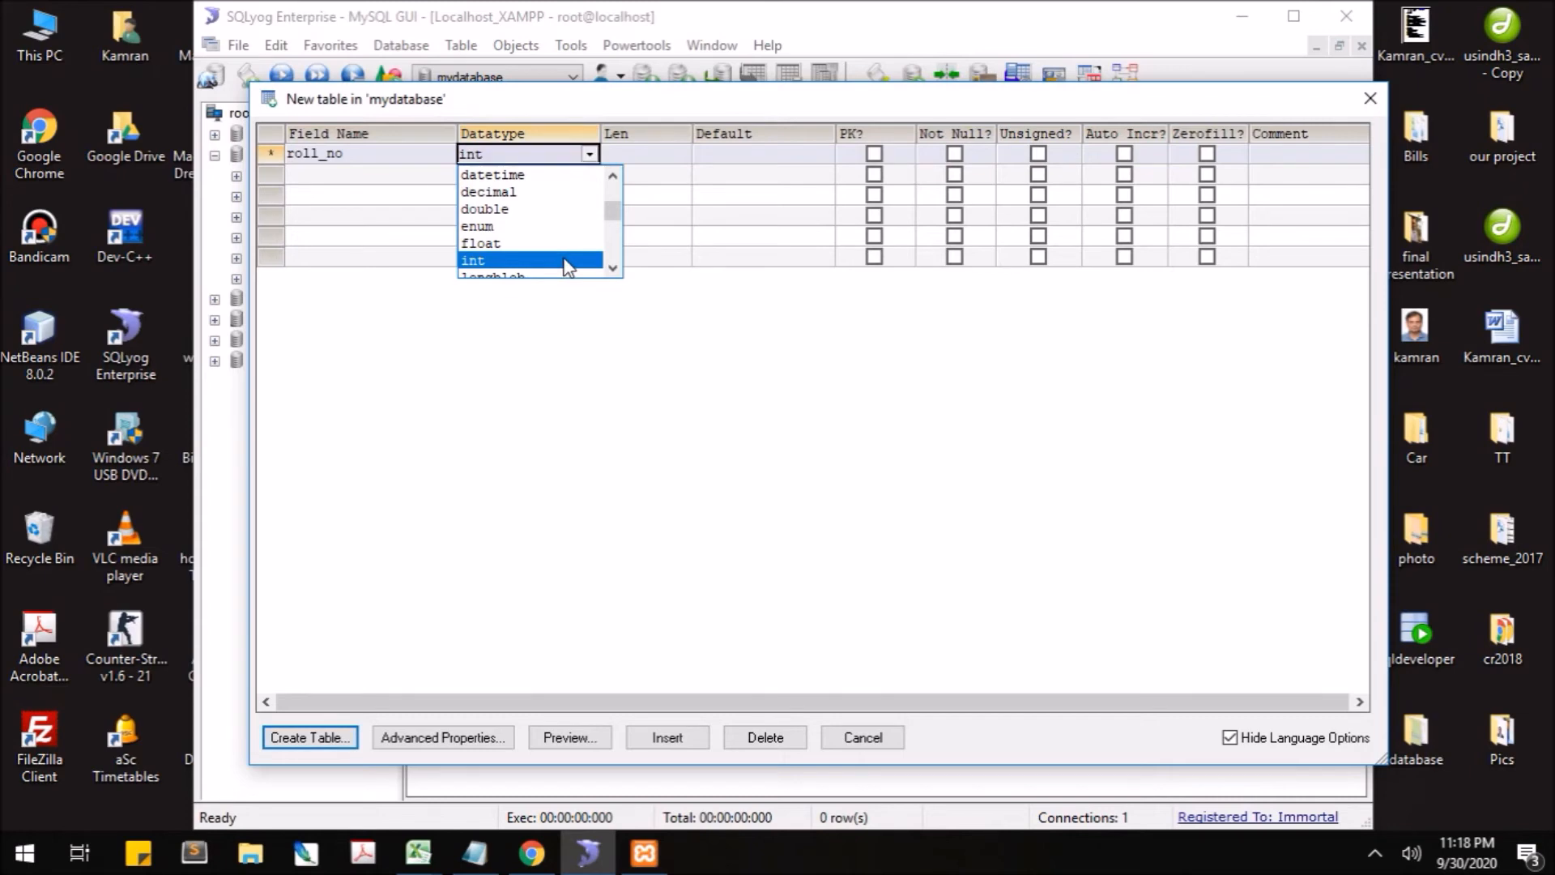
{"action": "left_click", "coordinate": [653, 153]}
{"action": "type", "text": "3"}
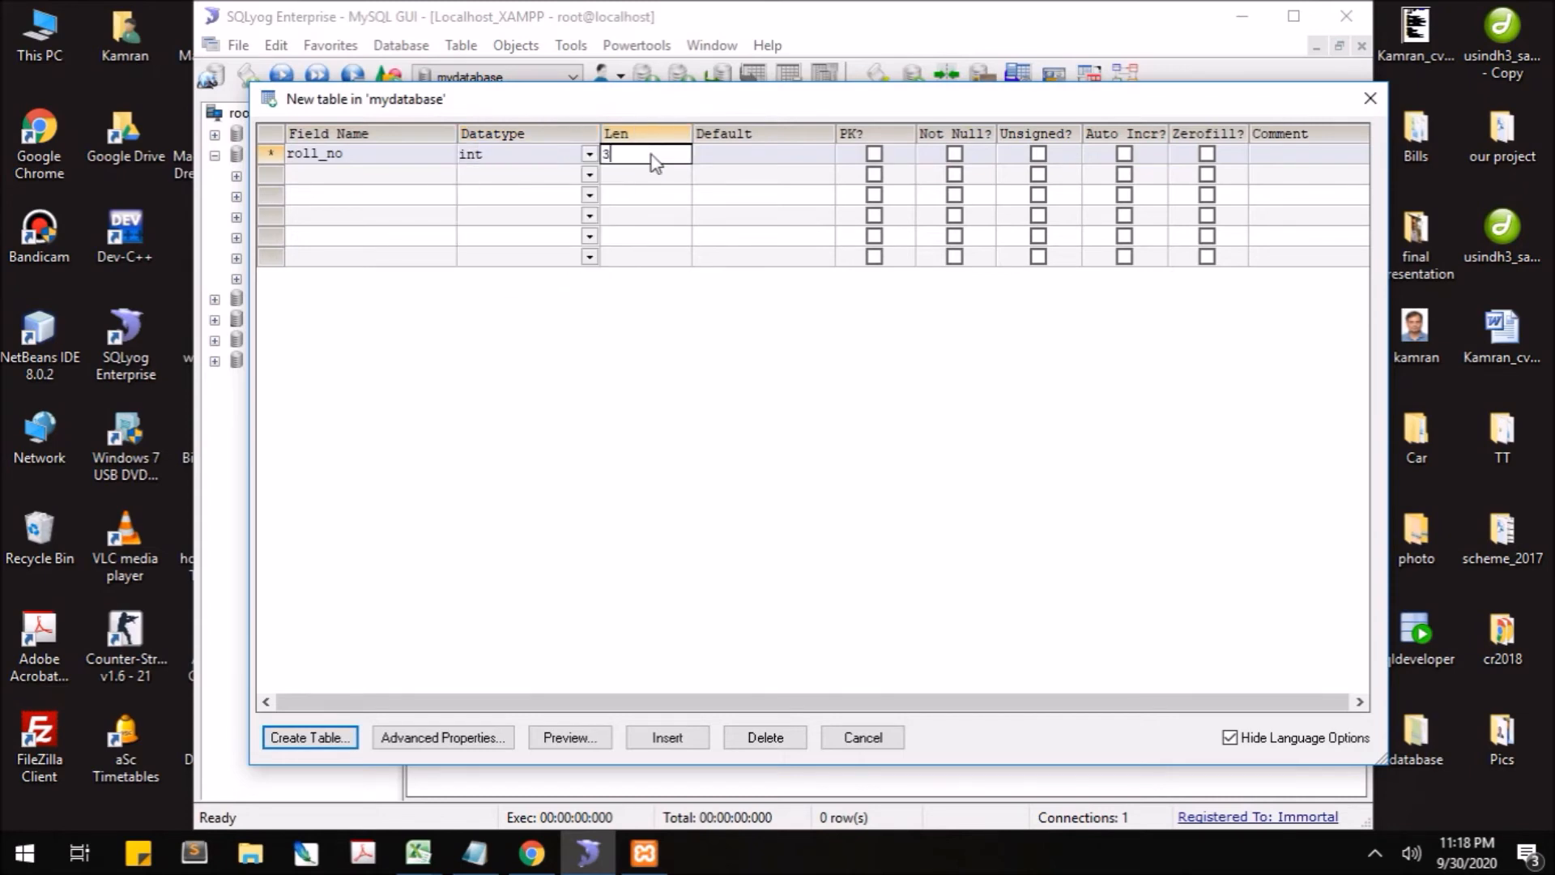
{"action": "key", "text": "Tab"}
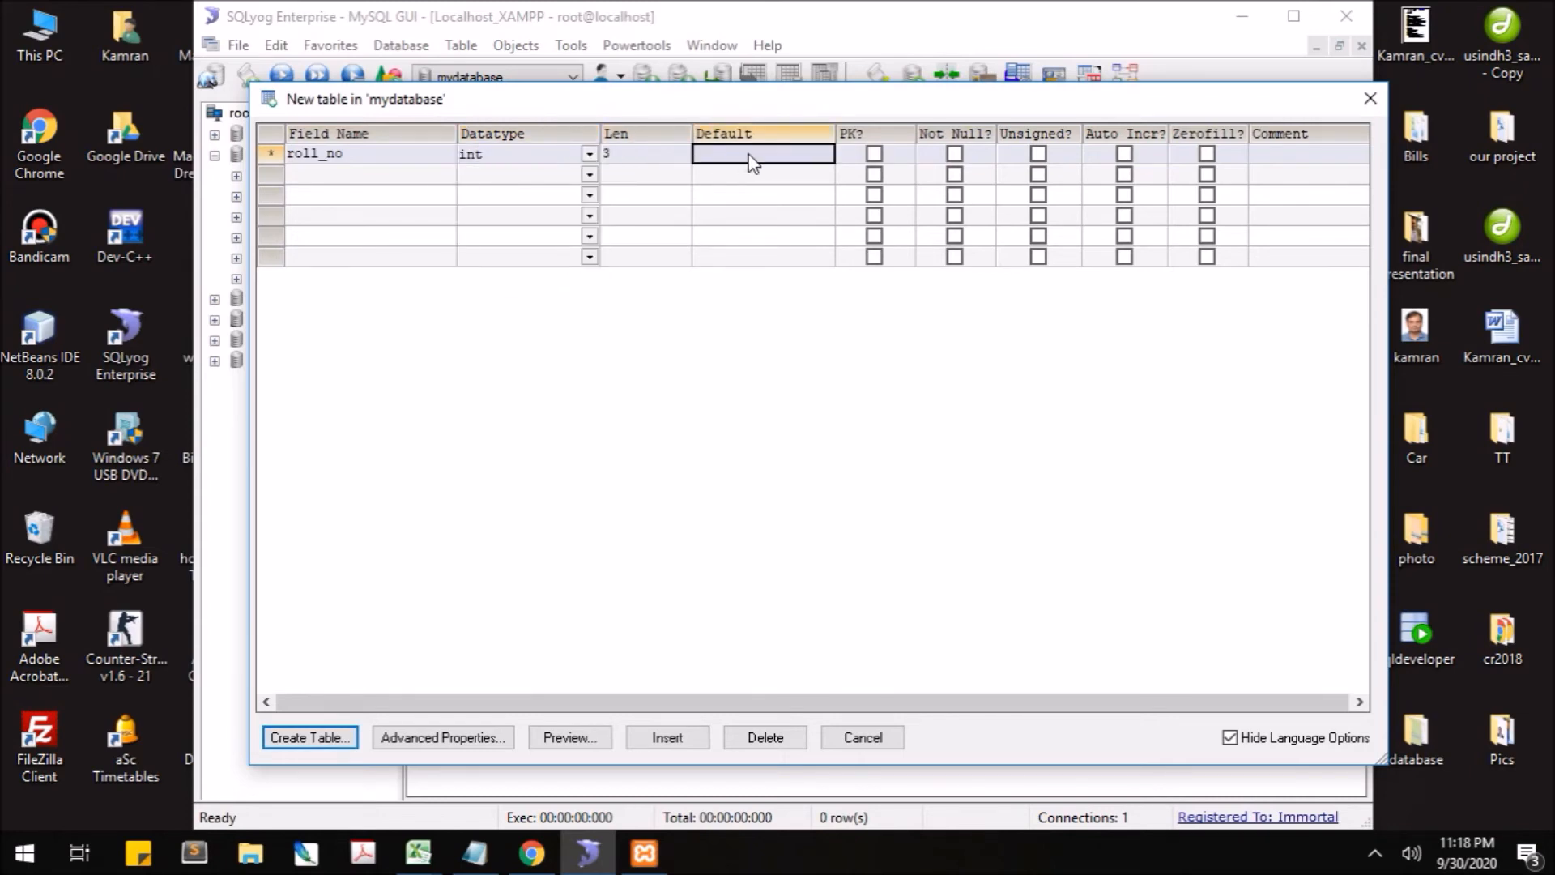
- Make roll_no the primary key and enable auto-increment on it
{"action": "left_click", "coordinate": [874, 155]}
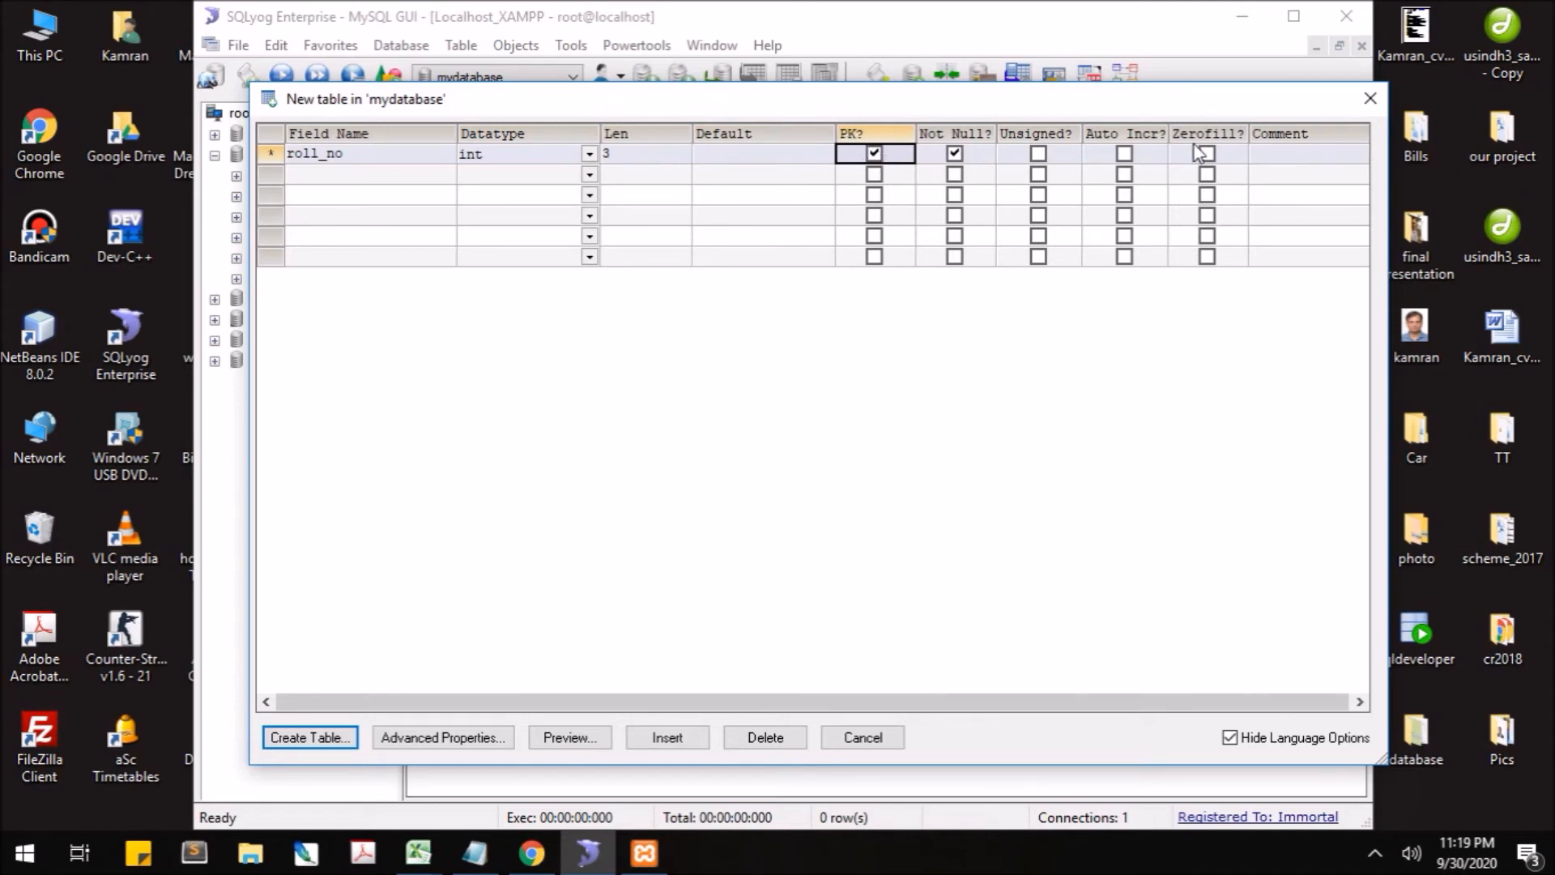
{"action": "left_click", "coordinate": [1126, 156]}
{"action": "left_click", "coordinate": [1126, 156]}
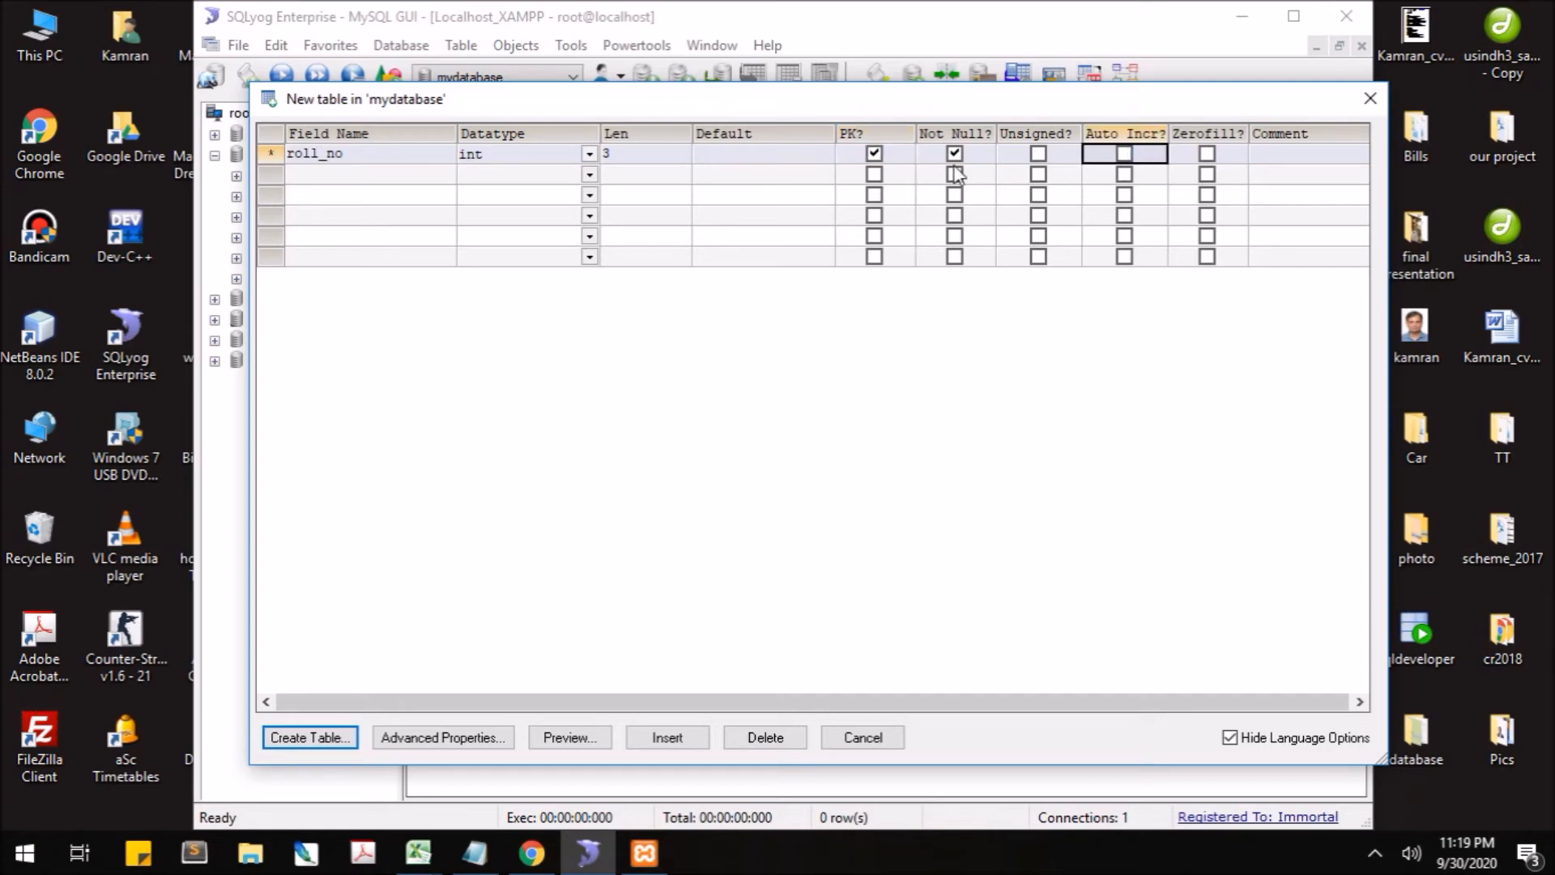
{"action": "left_click", "coordinate": [1126, 154]}
{"action": "left_click", "coordinate": [364, 176]}
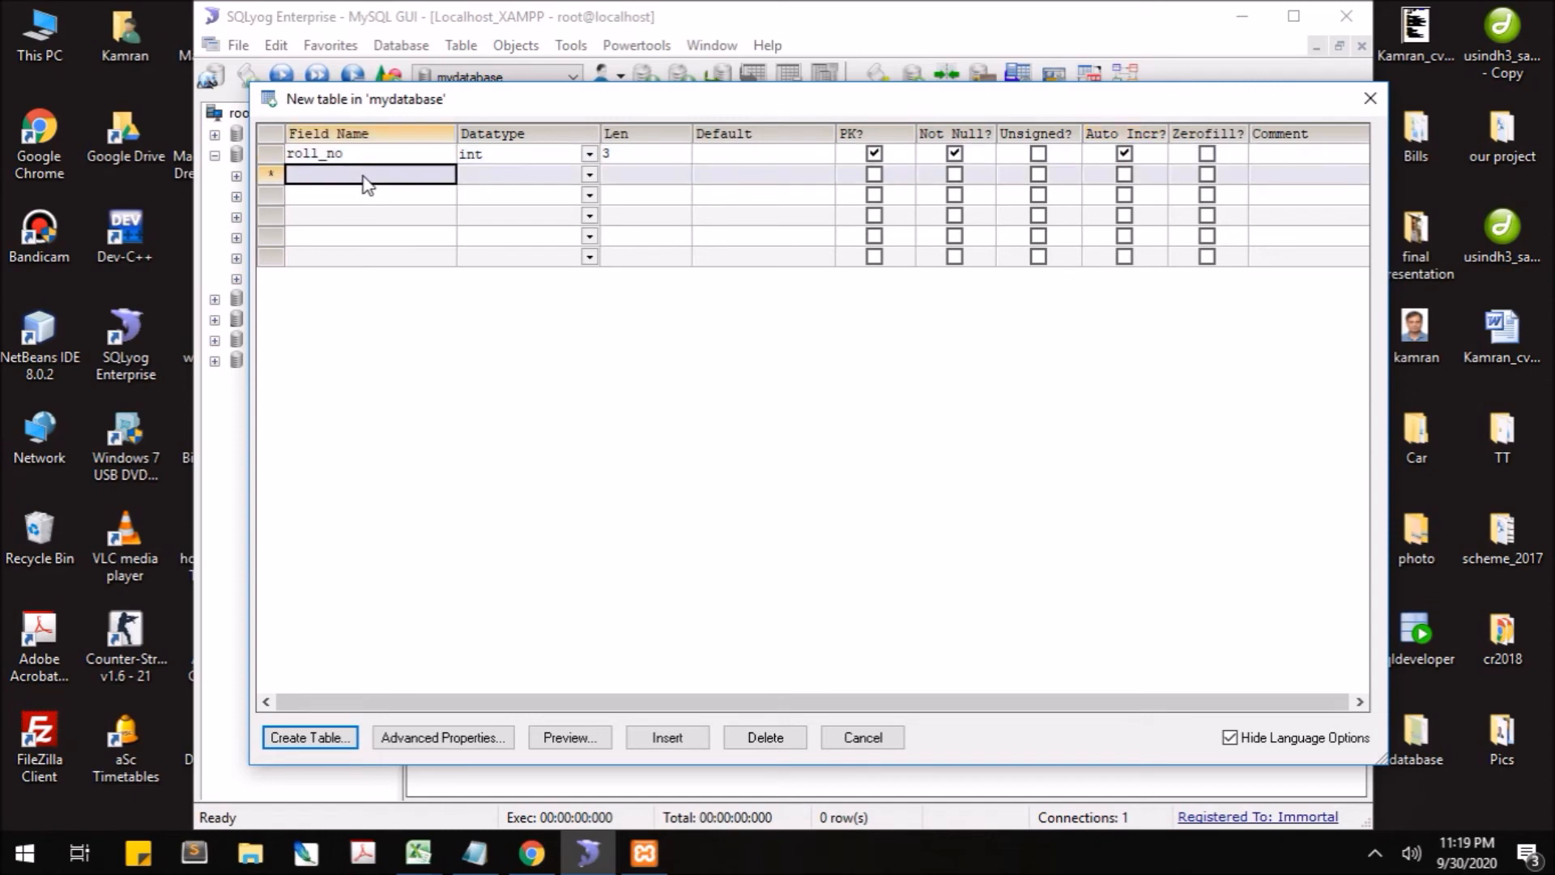
- Add a first_name column as varchar(30), not null
{"action": "type", "text": "first_name"}
{"action": "key", "text": "Tab"}
{"action": "type", "text": "varc"}
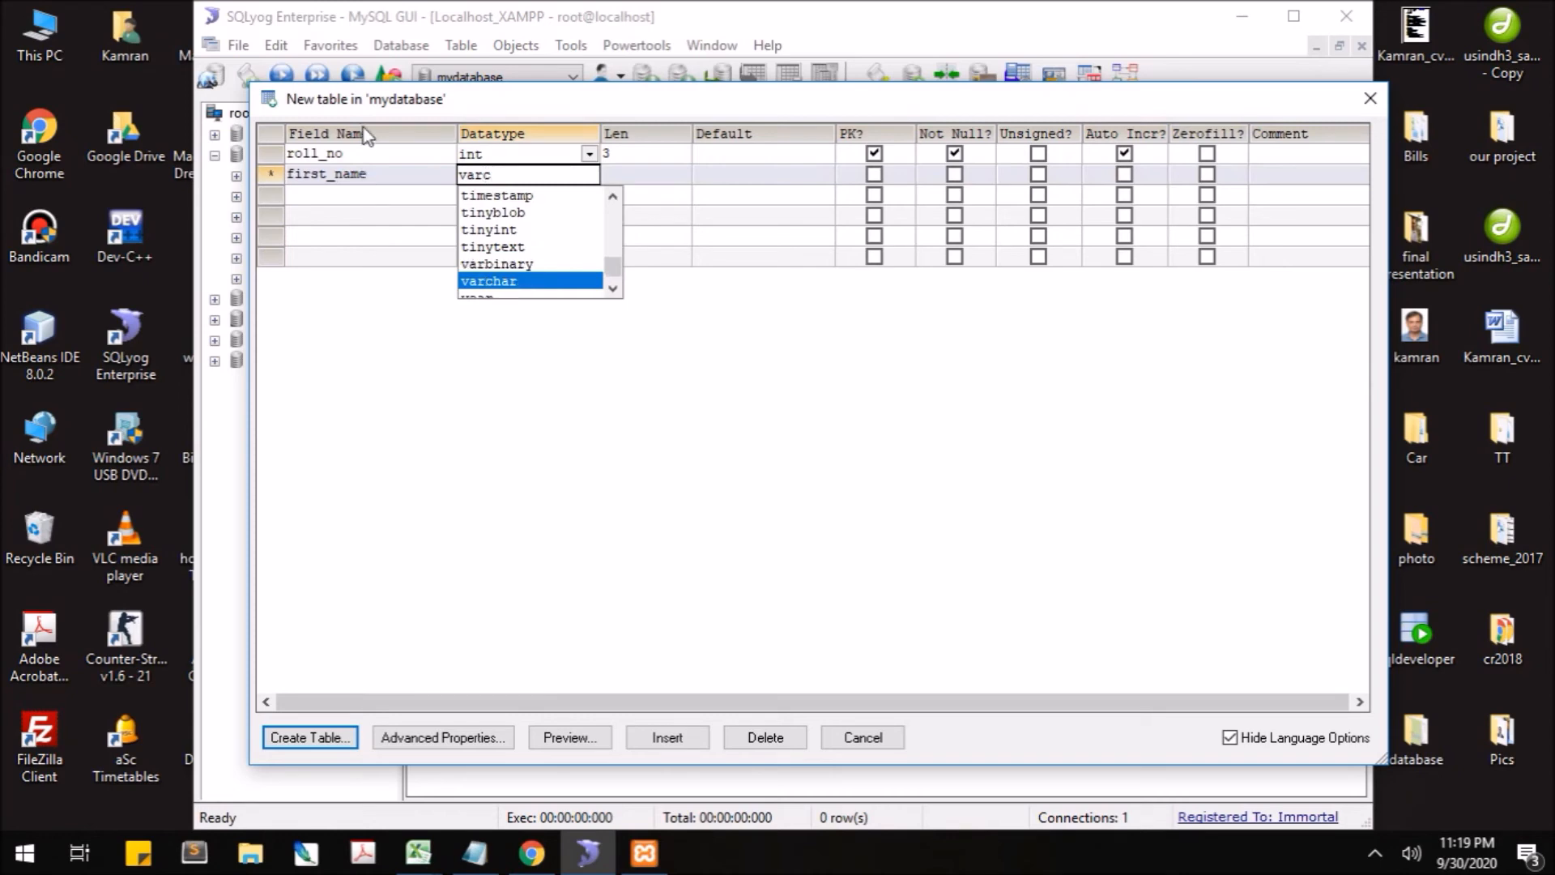
{"action": "left_click", "coordinate": [504, 281]}
{"action": "left_click", "coordinate": [647, 174]}
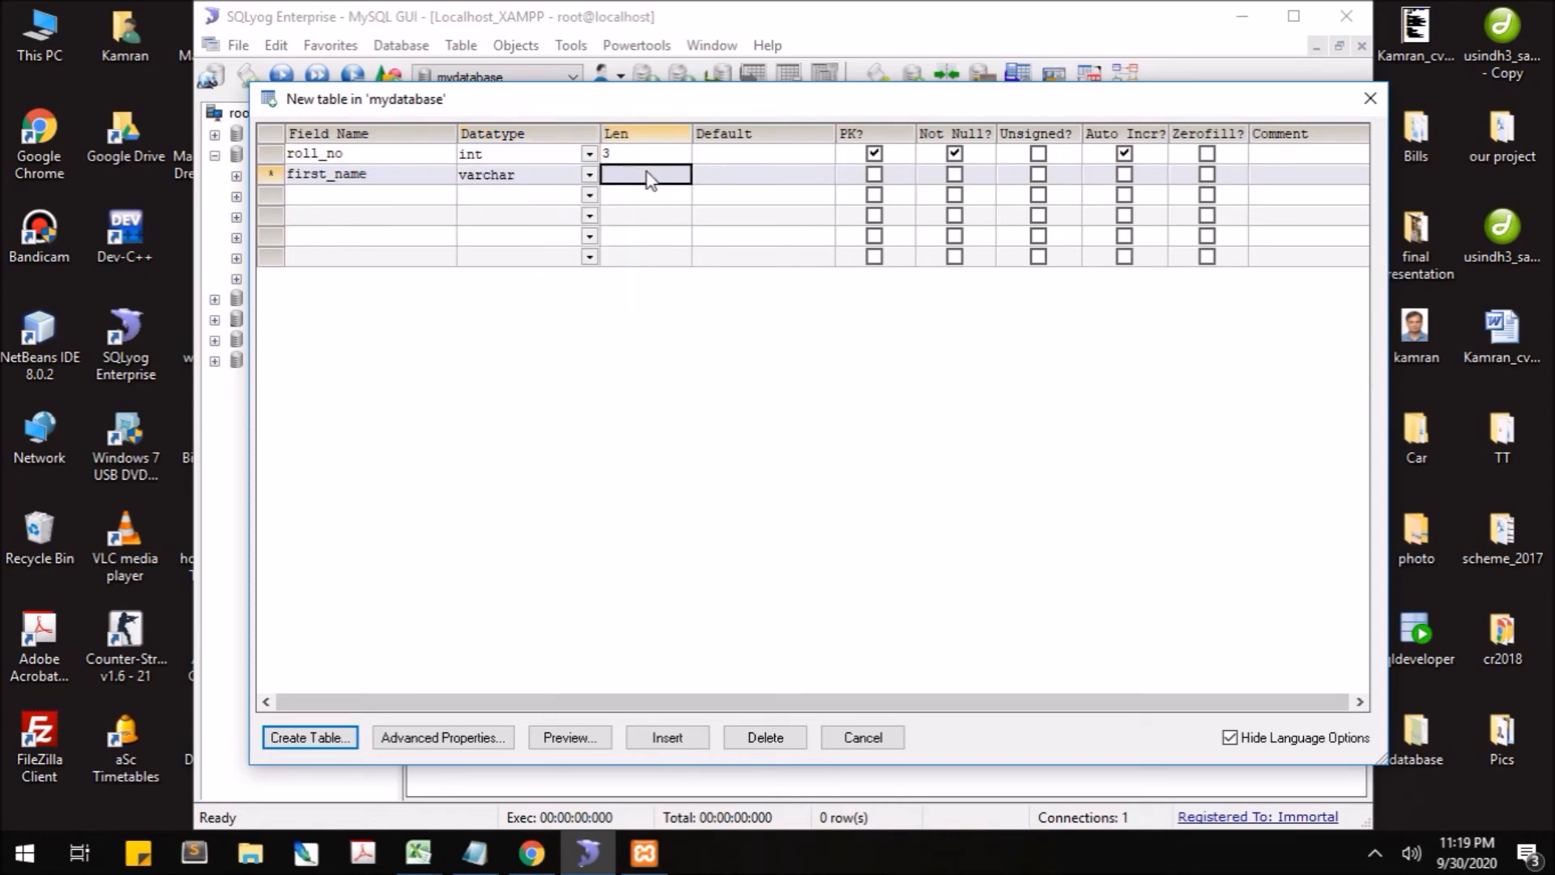
{"action": "type", "text": "30"}
{"action": "left_click", "coordinate": [954, 174]}
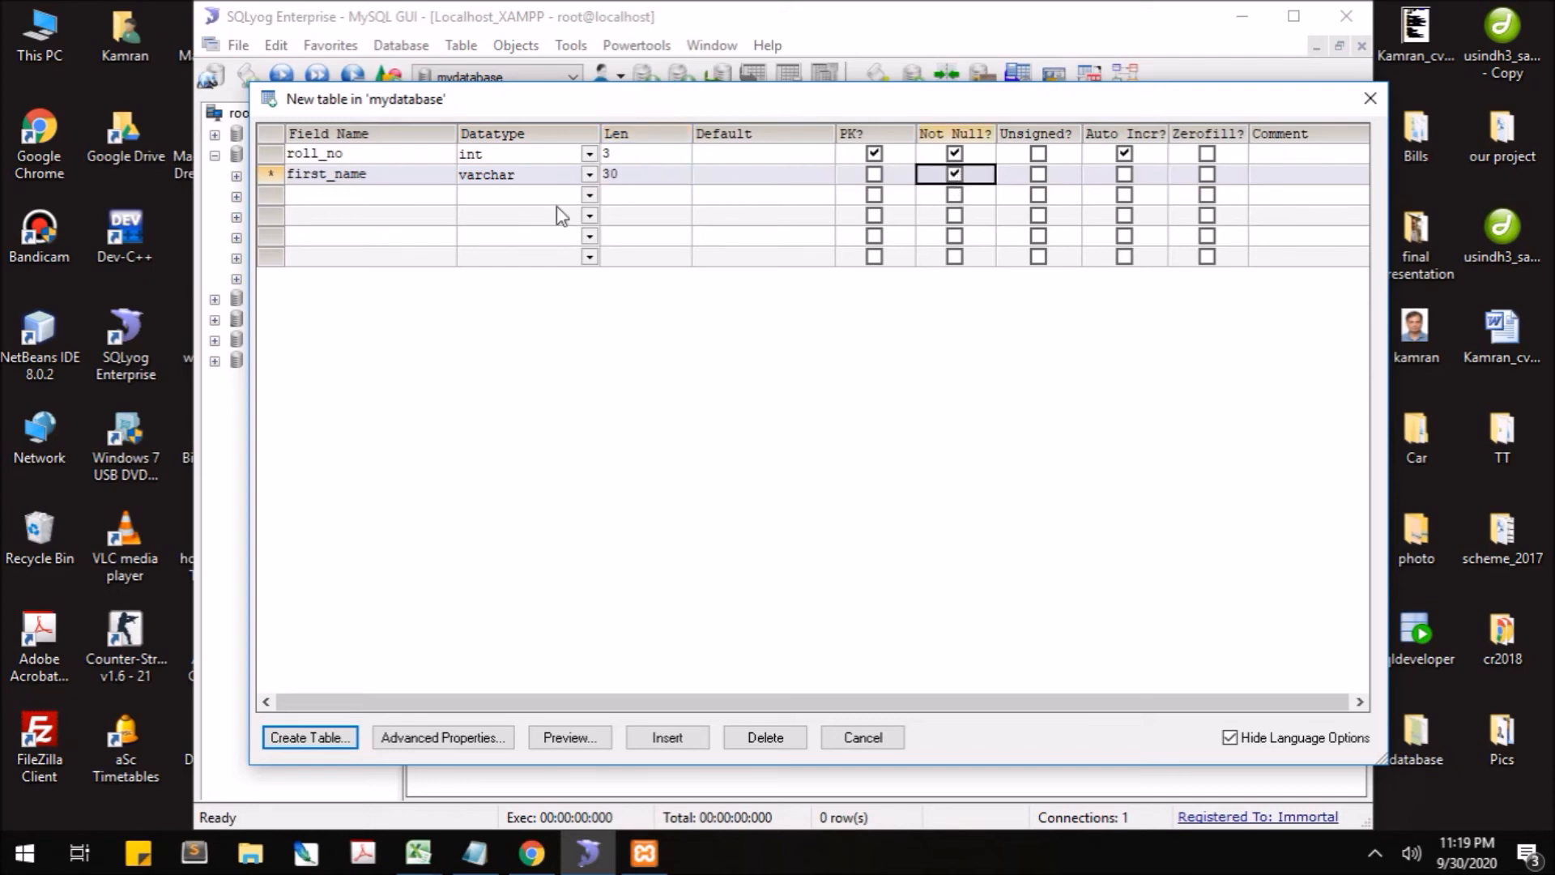
- Add a last_name column as varchar(30), not null
{"action": "left_click", "coordinate": [355, 196]}
{"action": "type", "text": "last)"}
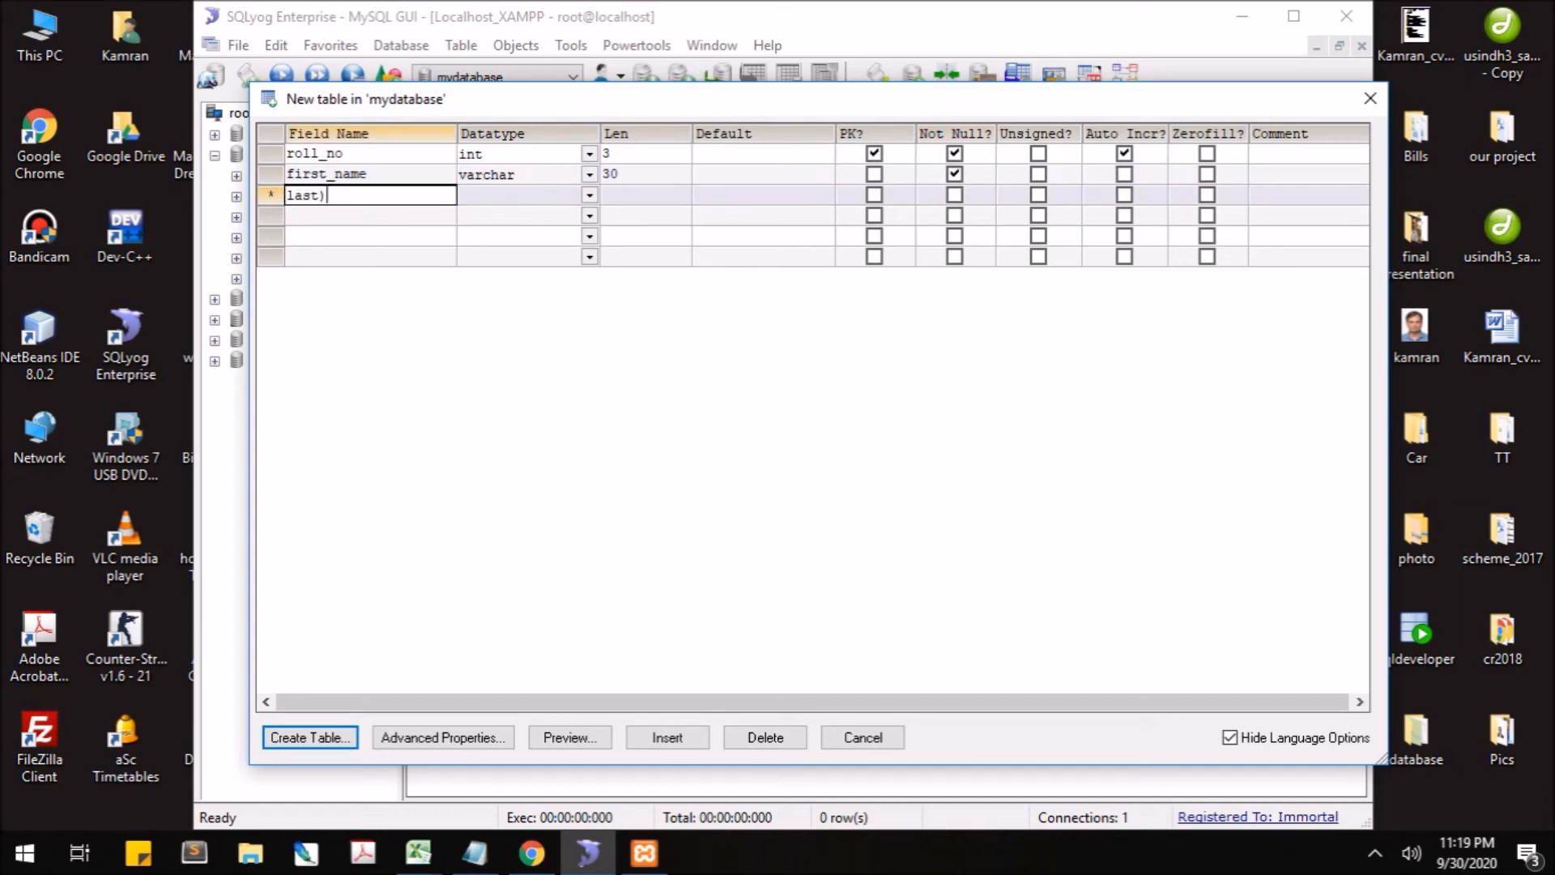
{"action": "key", "text": "BackSpace"}
{"action": "key", "text": "BackSpace"}
{"action": "type", "text": "_name"}
{"action": "key", "text": "Tab"}
{"action": "type", "text": "varchar"}
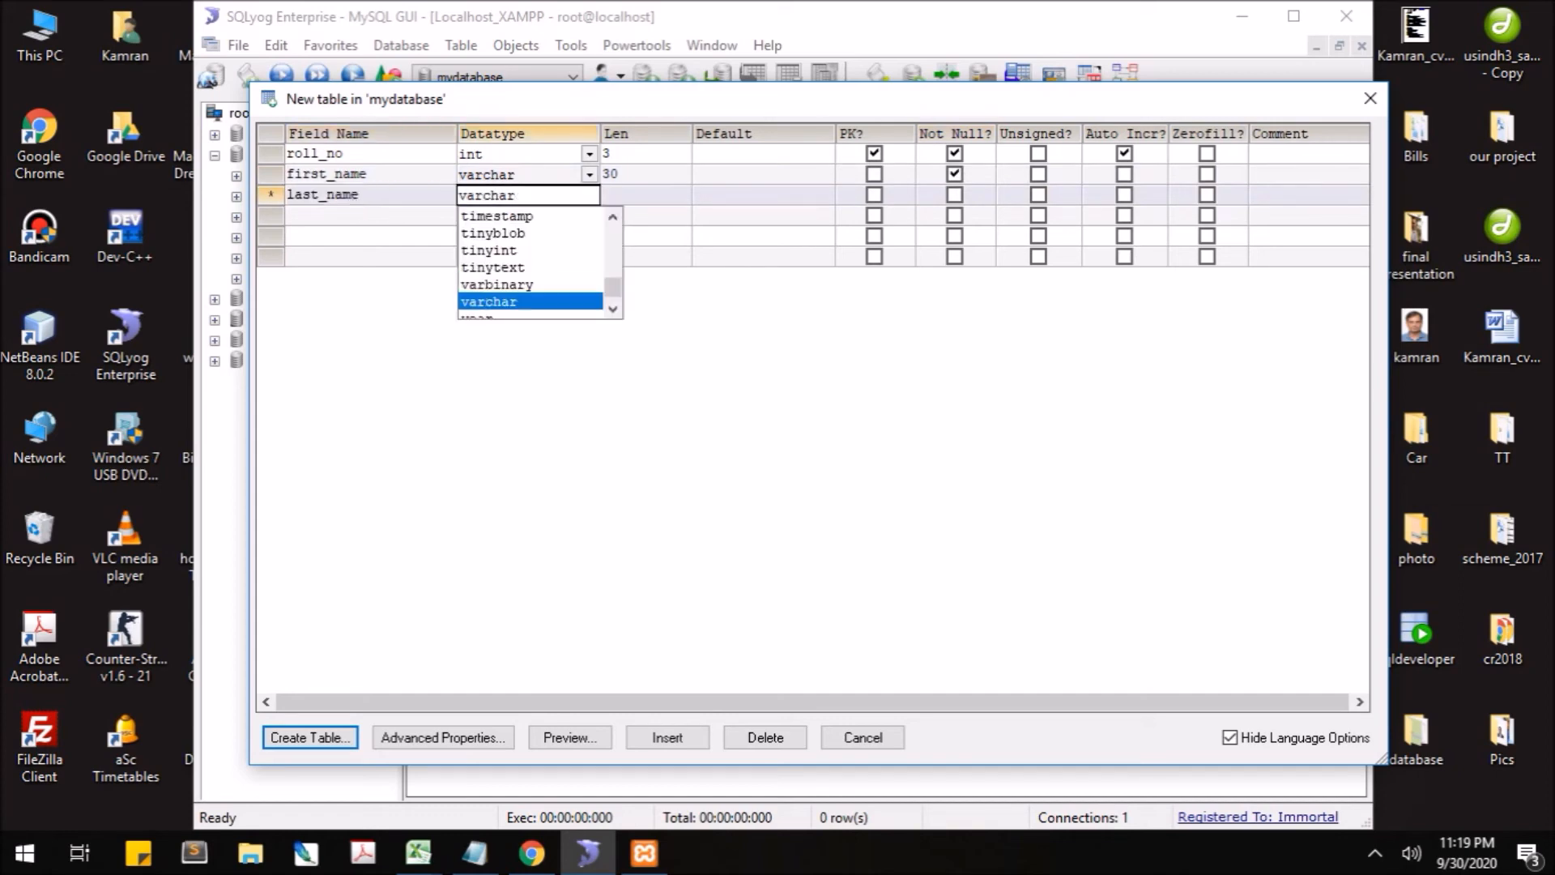
{"action": "left_click", "coordinate": [526, 301]}
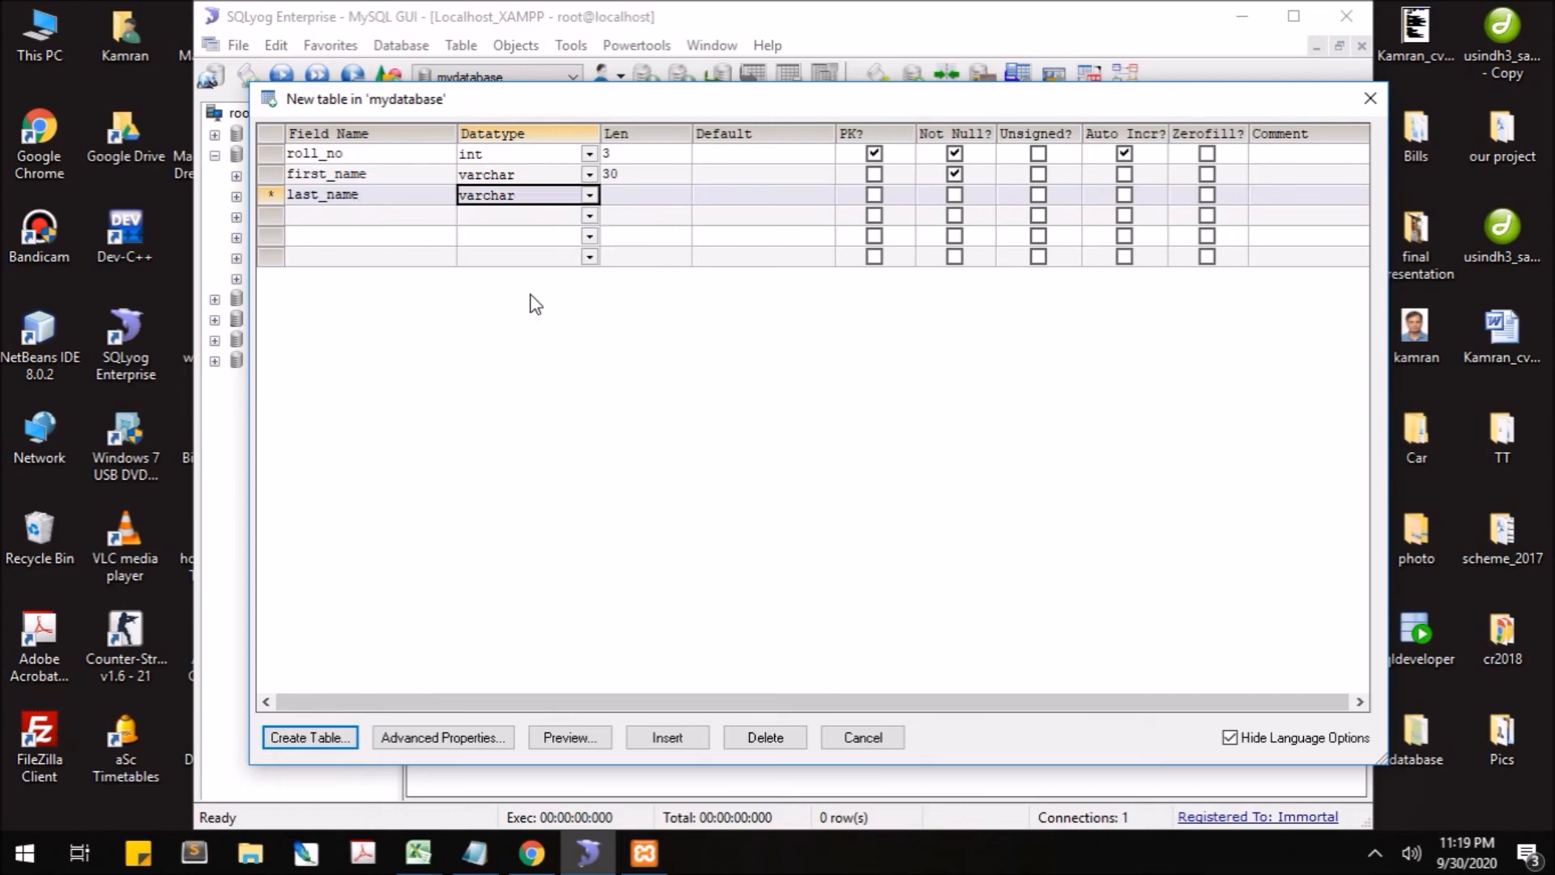
{"action": "left_click", "coordinate": [639, 191]}
{"action": "type", "text": "30"}
{"action": "key", "text": "Tab"}
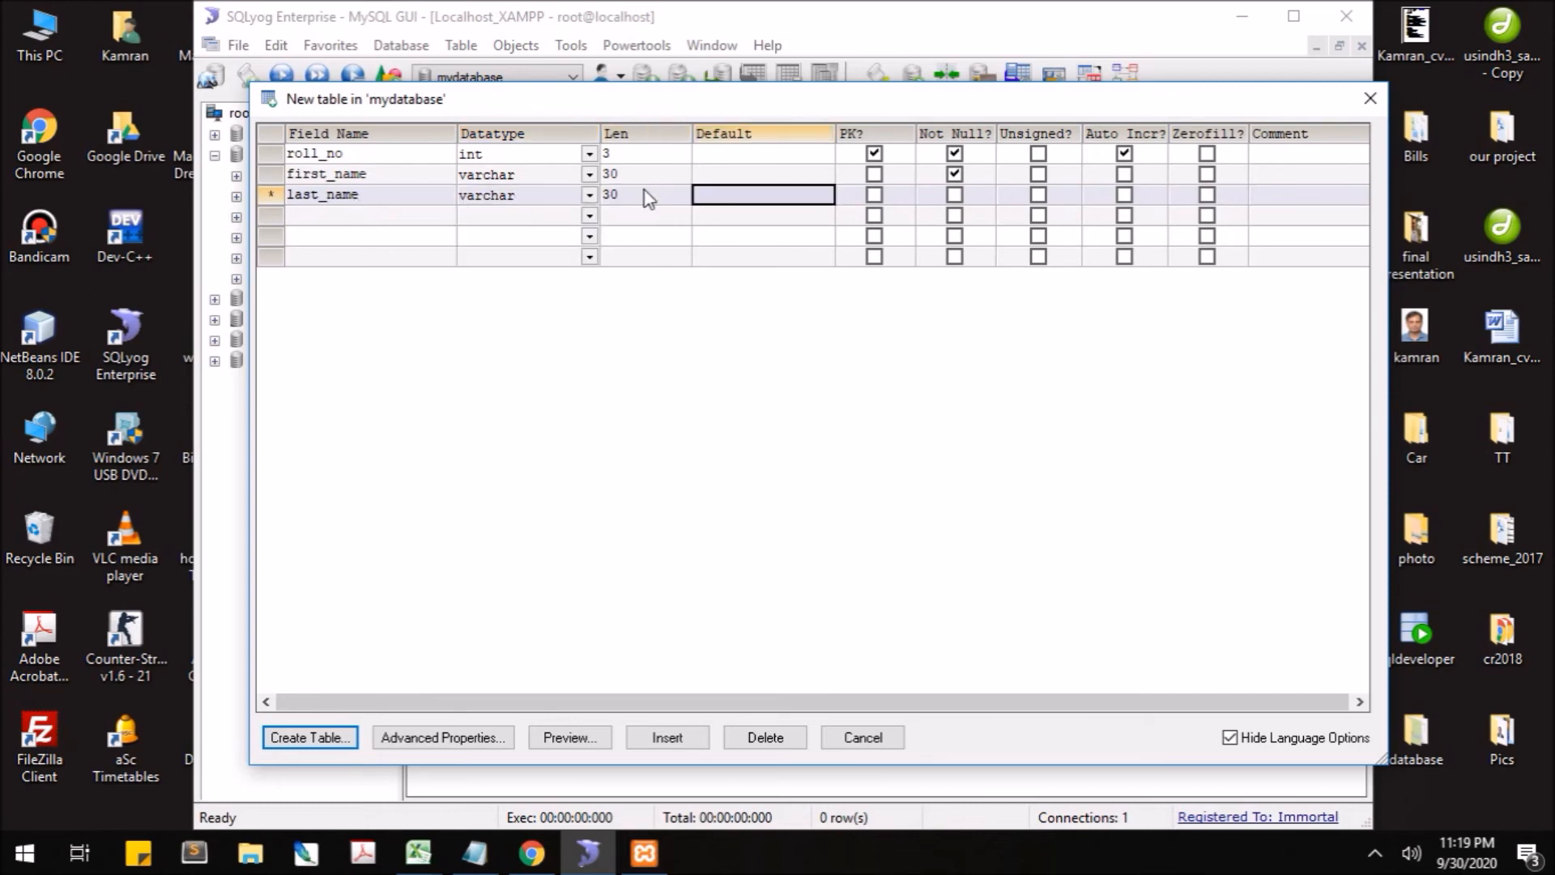
{"action": "left_click", "coordinate": [954, 198]}
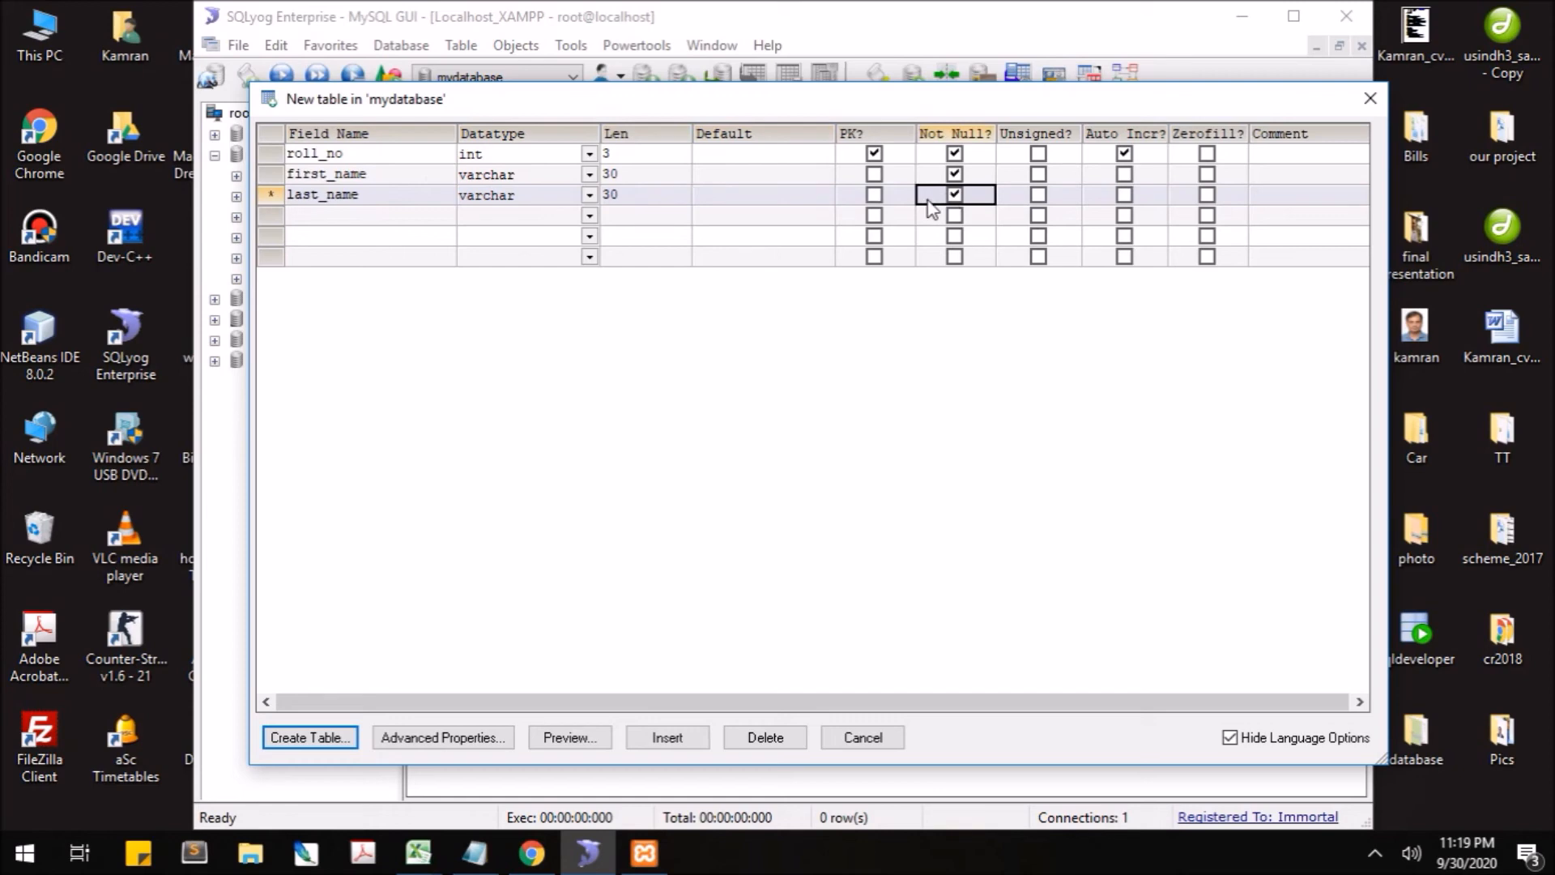
{"action": "left_click", "coordinate": [331, 216]}
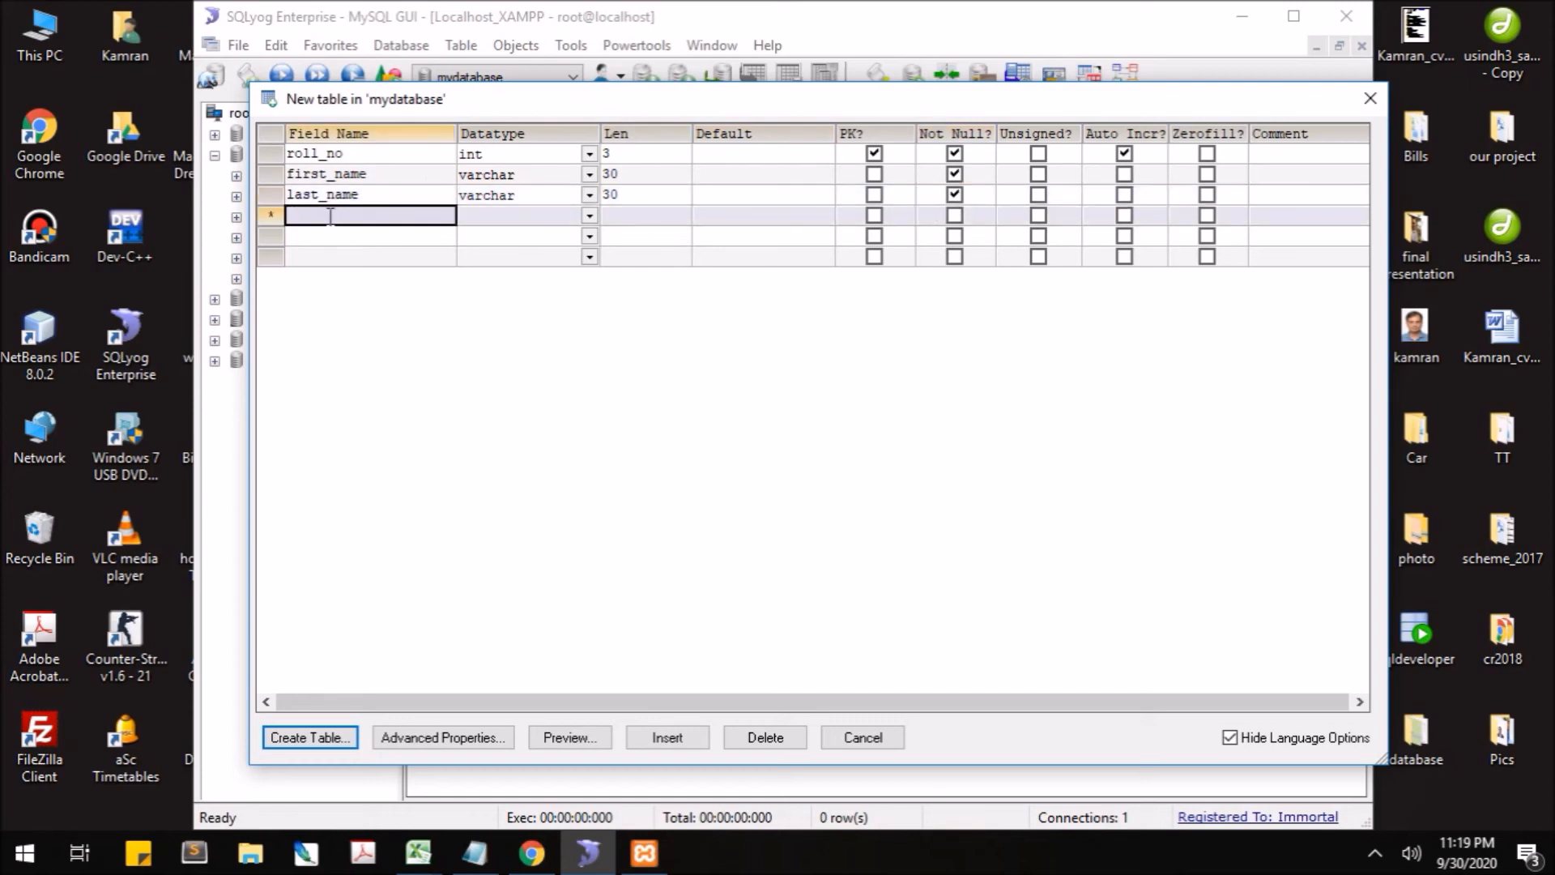
- Add an age column of type int with length 2
{"action": "type", "text": "age"}
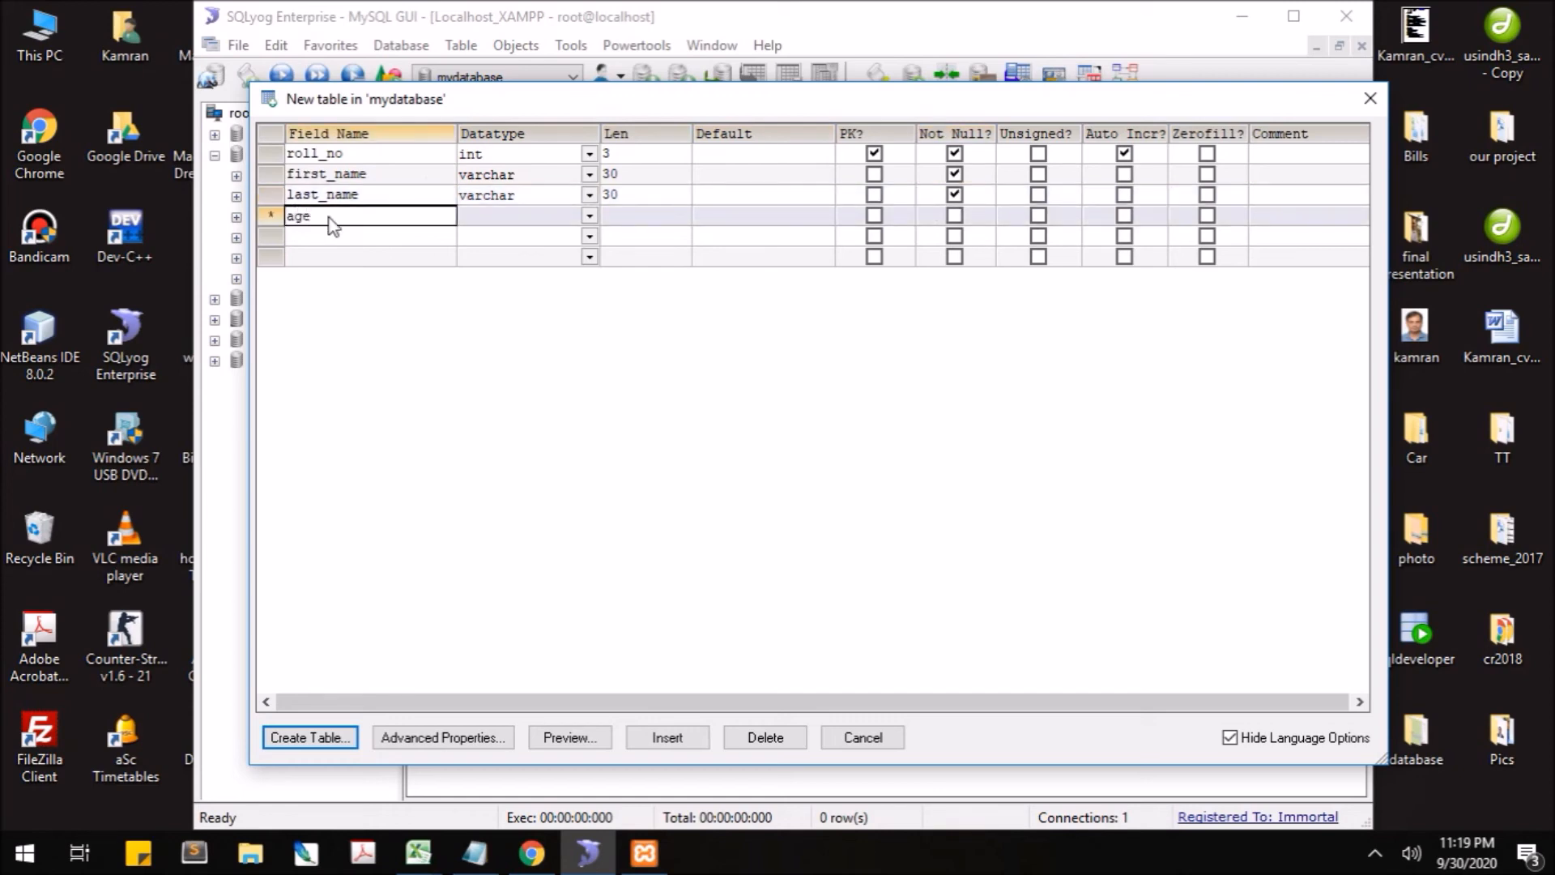
{"action": "key", "text": "Tab"}
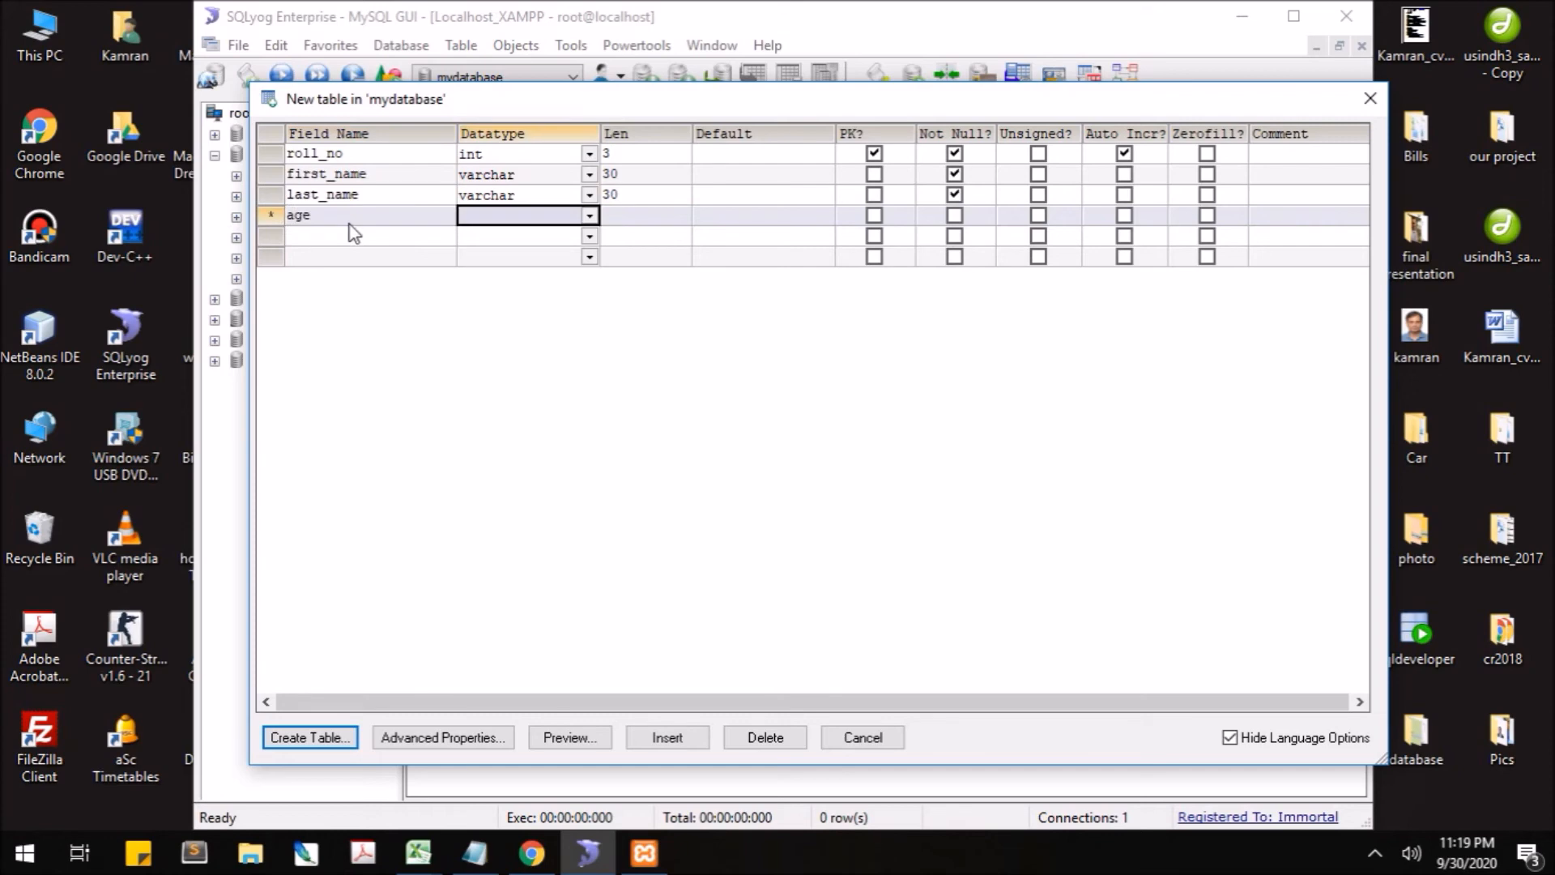
{"action": "type", "text": "int"}
{"action": "key", "text": "Tab"}
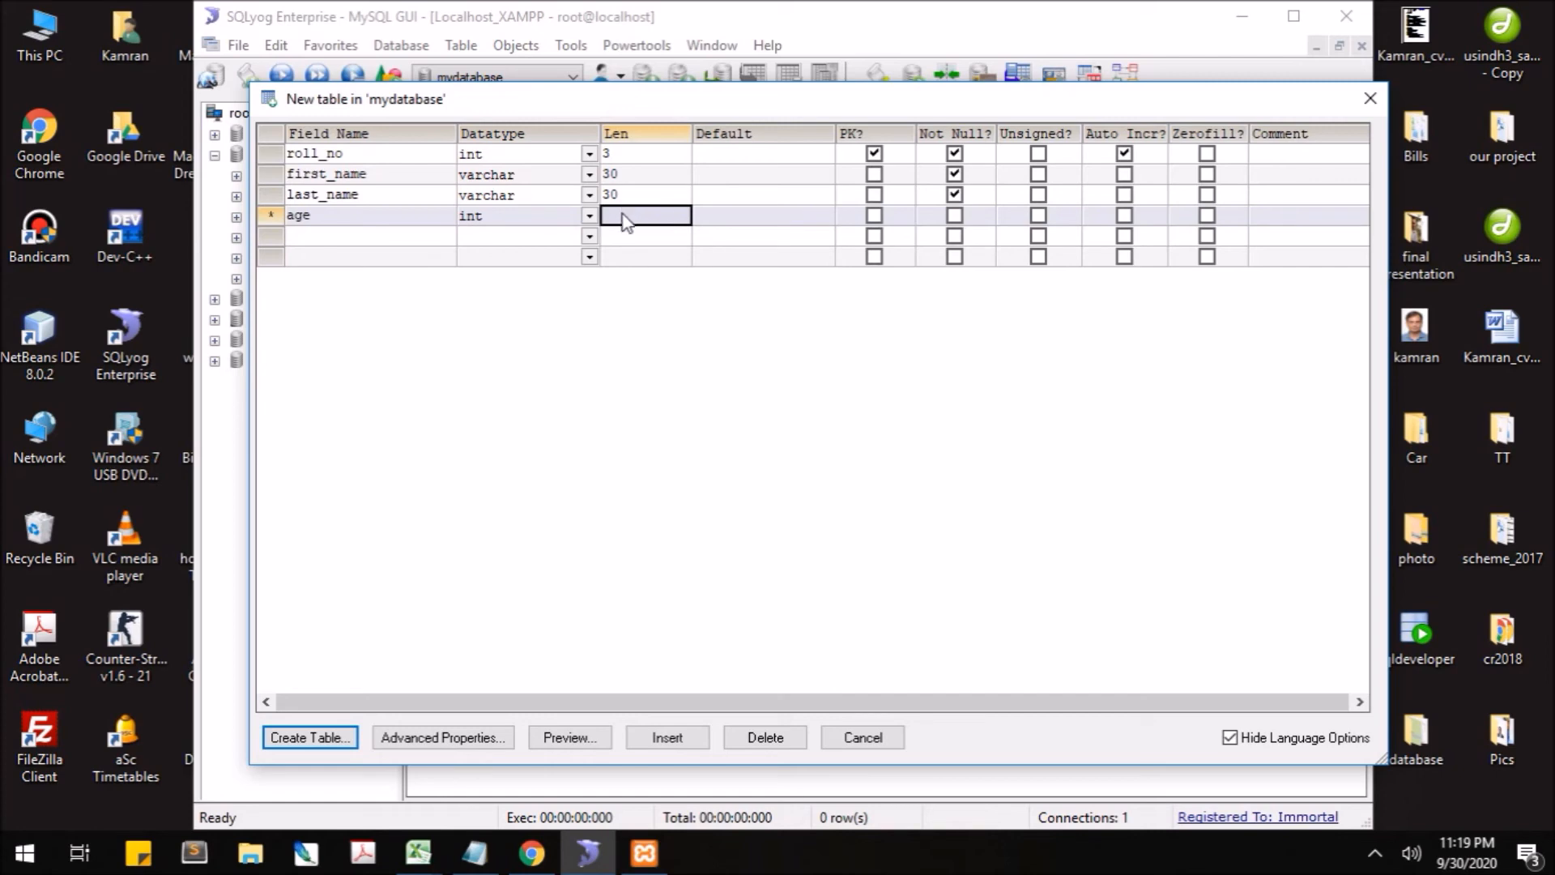
{"action": "type", "text": "2"}
{"action": "left_click", "coordinate": [397, 237]}
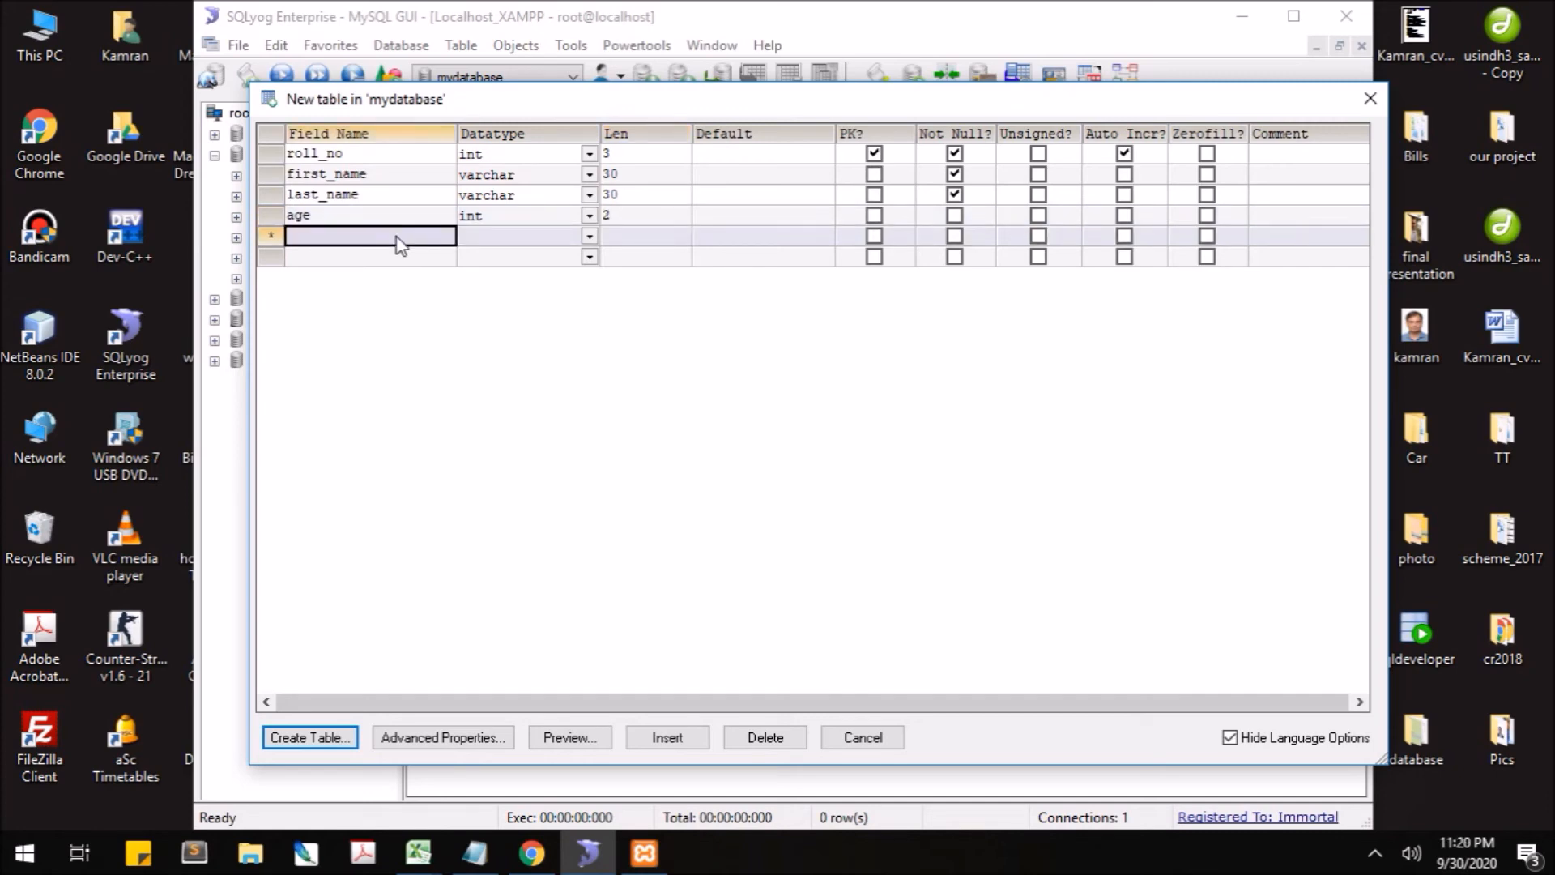
- Add a salary column of type double with length 5,3
{"action": "type", "text": "s"}
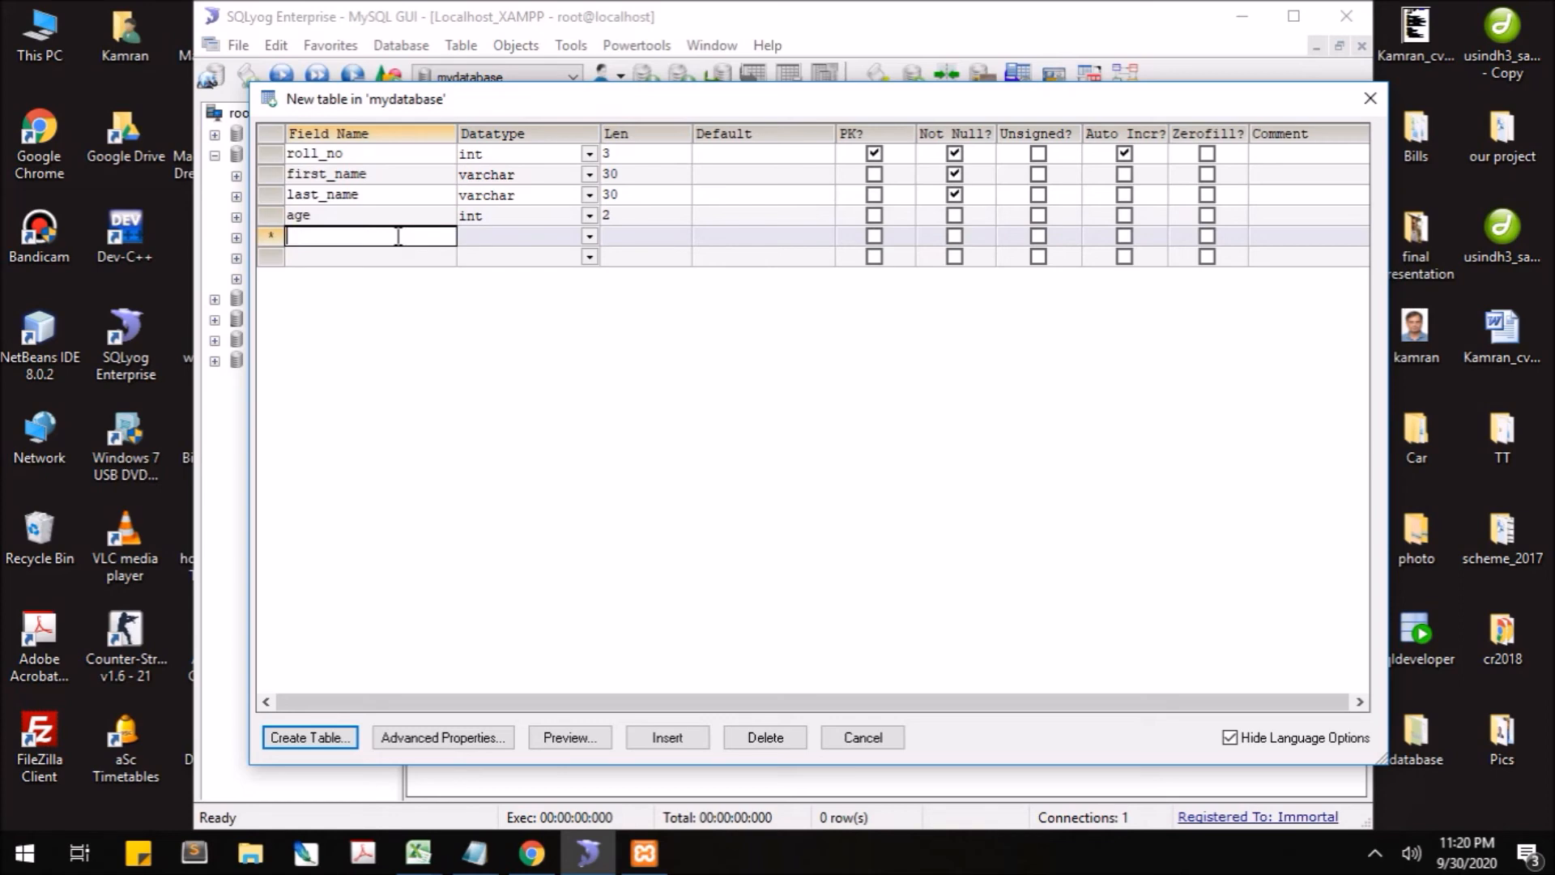
{"action": "type", "text": "salary"}
{"action": "key", "text": "Tab"}
{"action": "type", "text": "doub"}
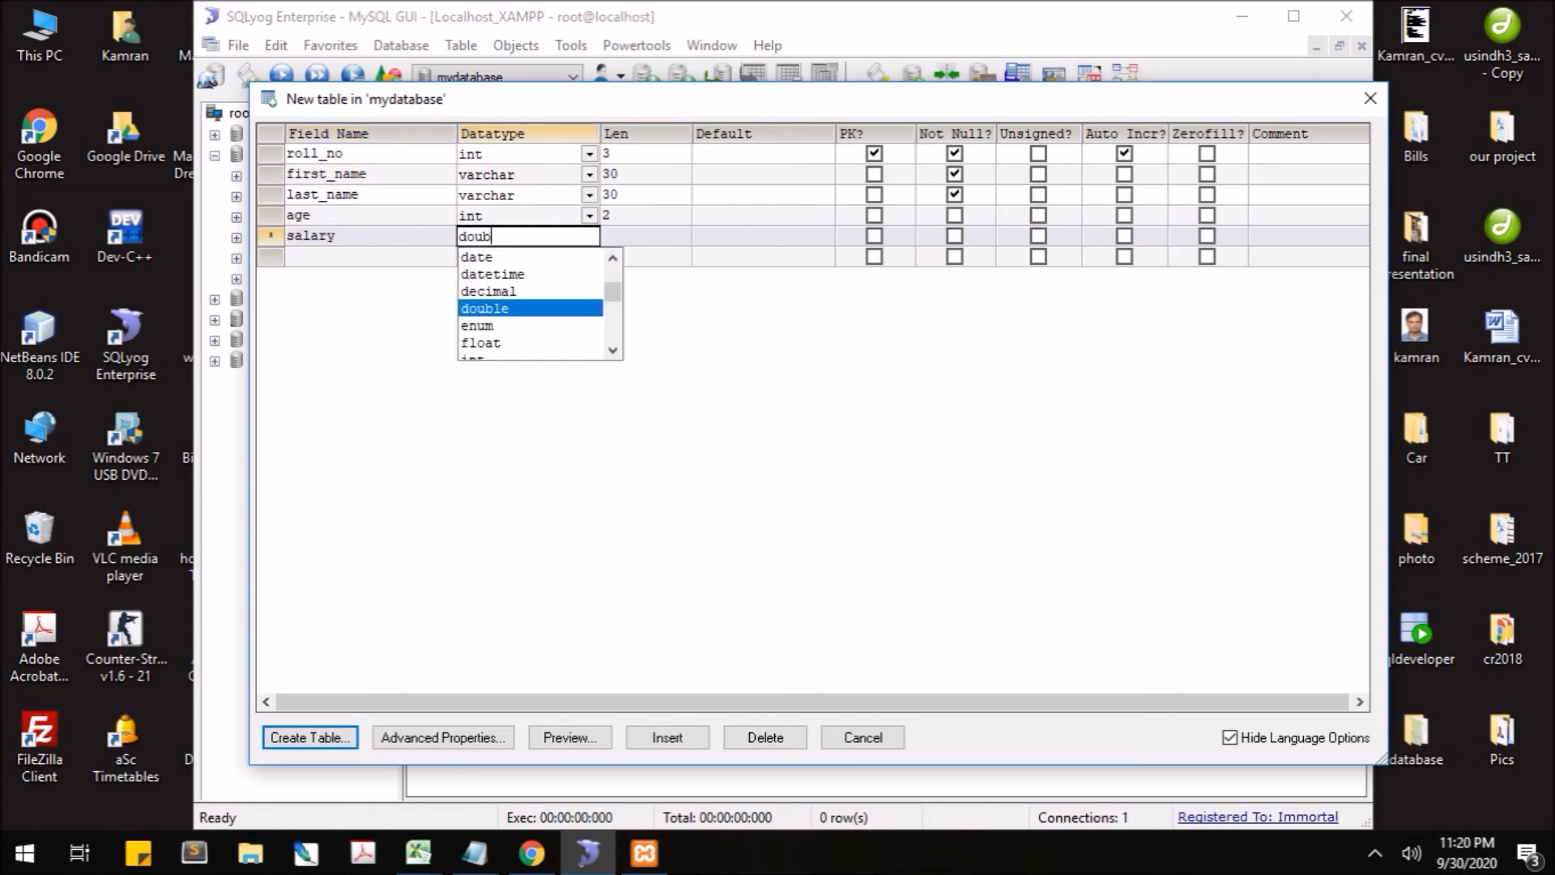
{"action": "left_click", "coordinate": [496, 309]}
{"action": "left_click", "coordinate": [639, 242]}
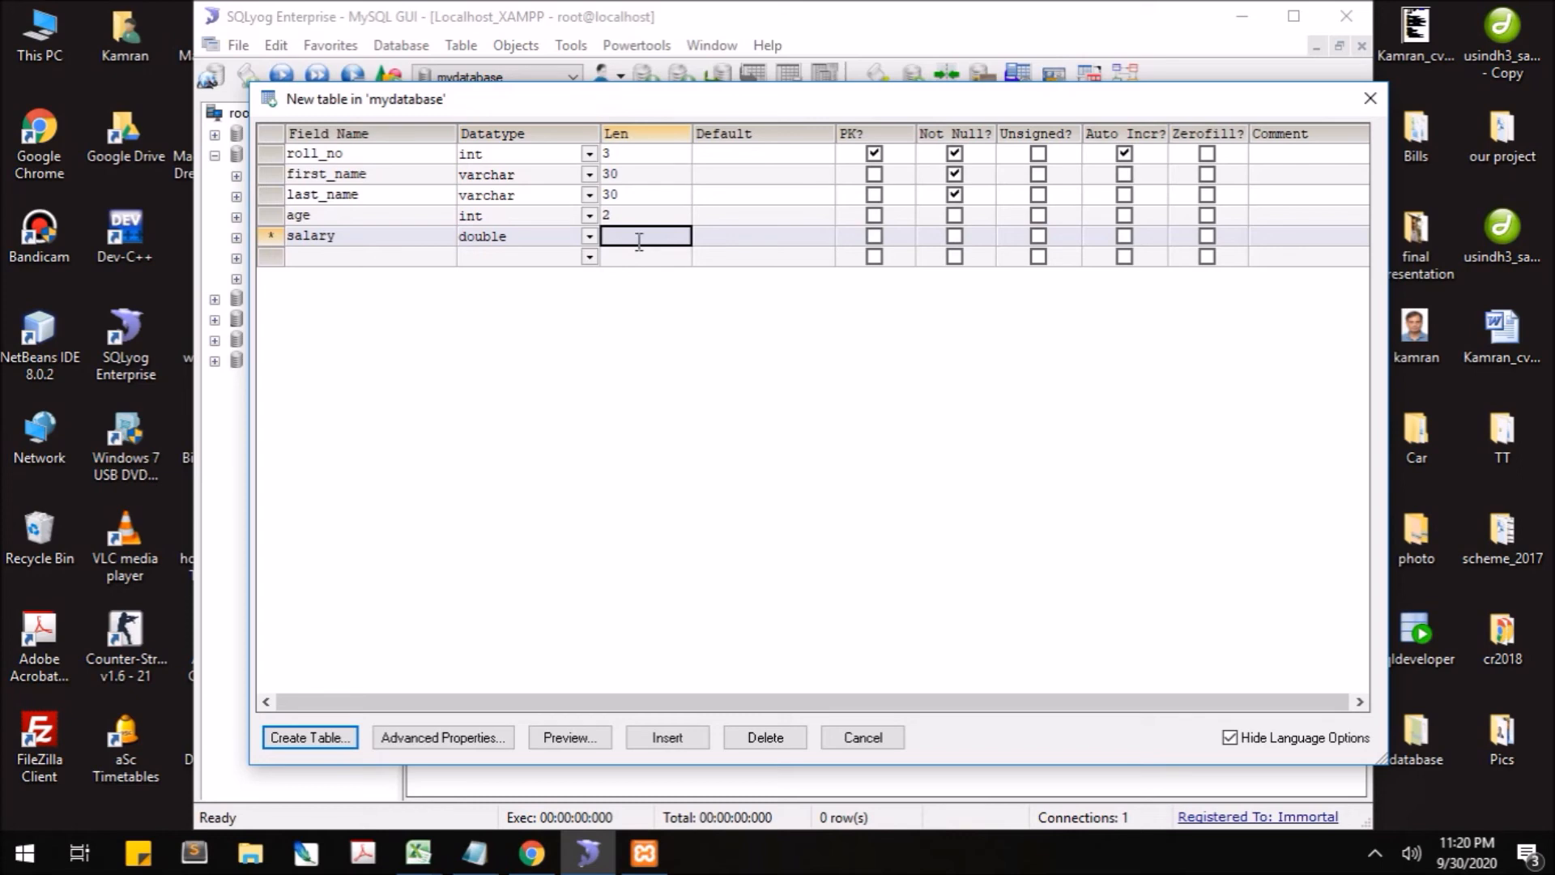
{"action": "type", "text": "3,"}
{"action": "key", "text": "BackSpace"}
{"action": "key", "text": "BackSpace"}
{"action": "key", "text": "BackSpace"}
{"action": "key", "text": "BackSpace"}
{"action": "type", "text": "5,3"}
- Save the column definitions as table 'students', dismiss the confirmation and decline adding more tables
{"action": "left_click", "coordinate": [327, 745]}
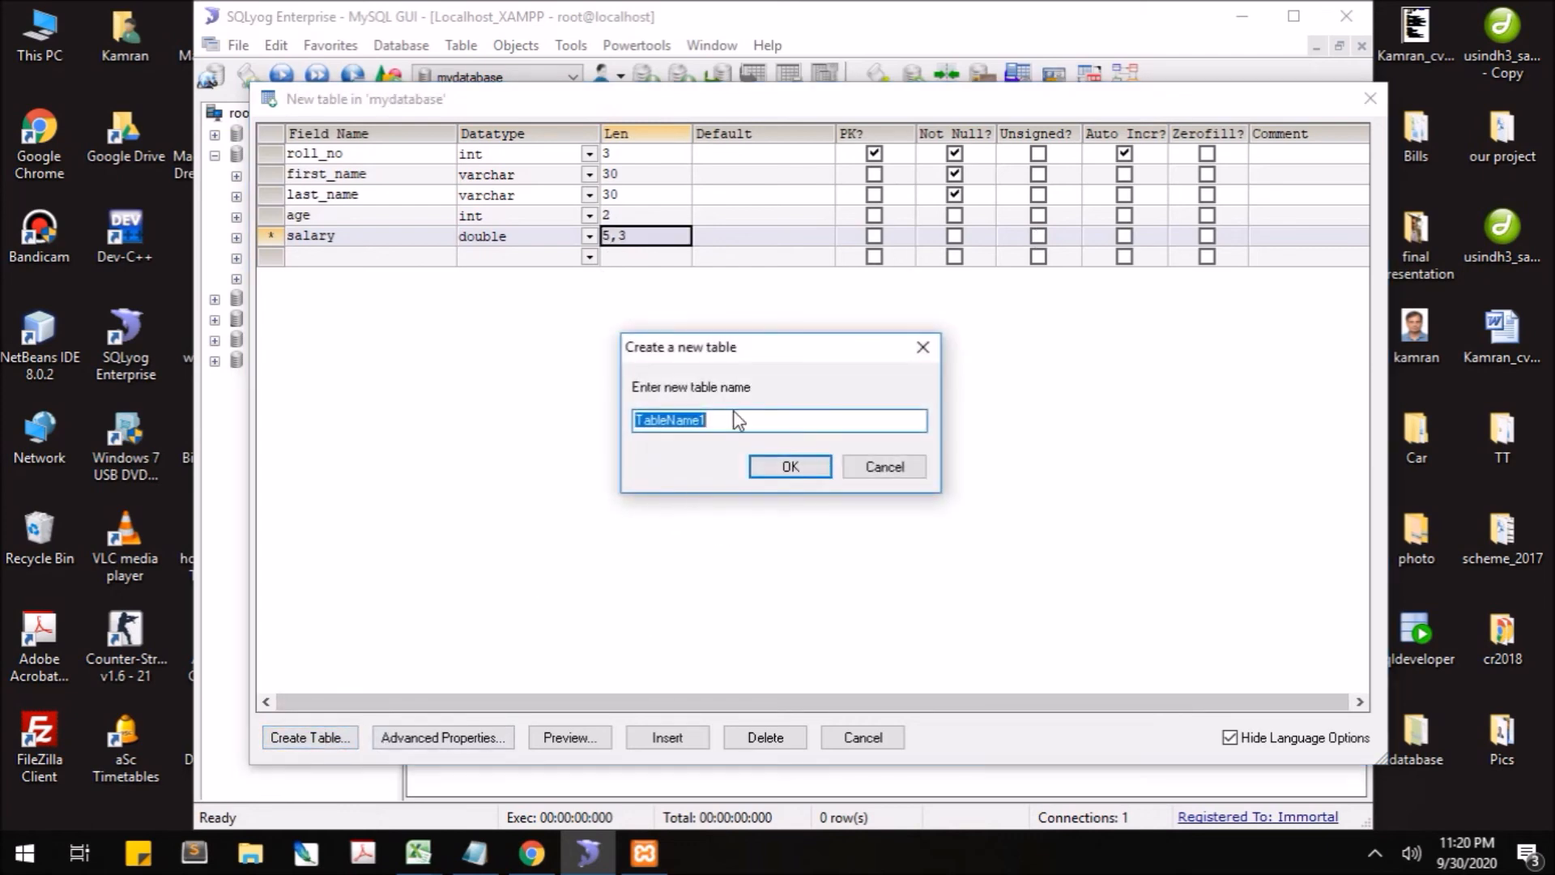
{"action": "type", "text": "students"}
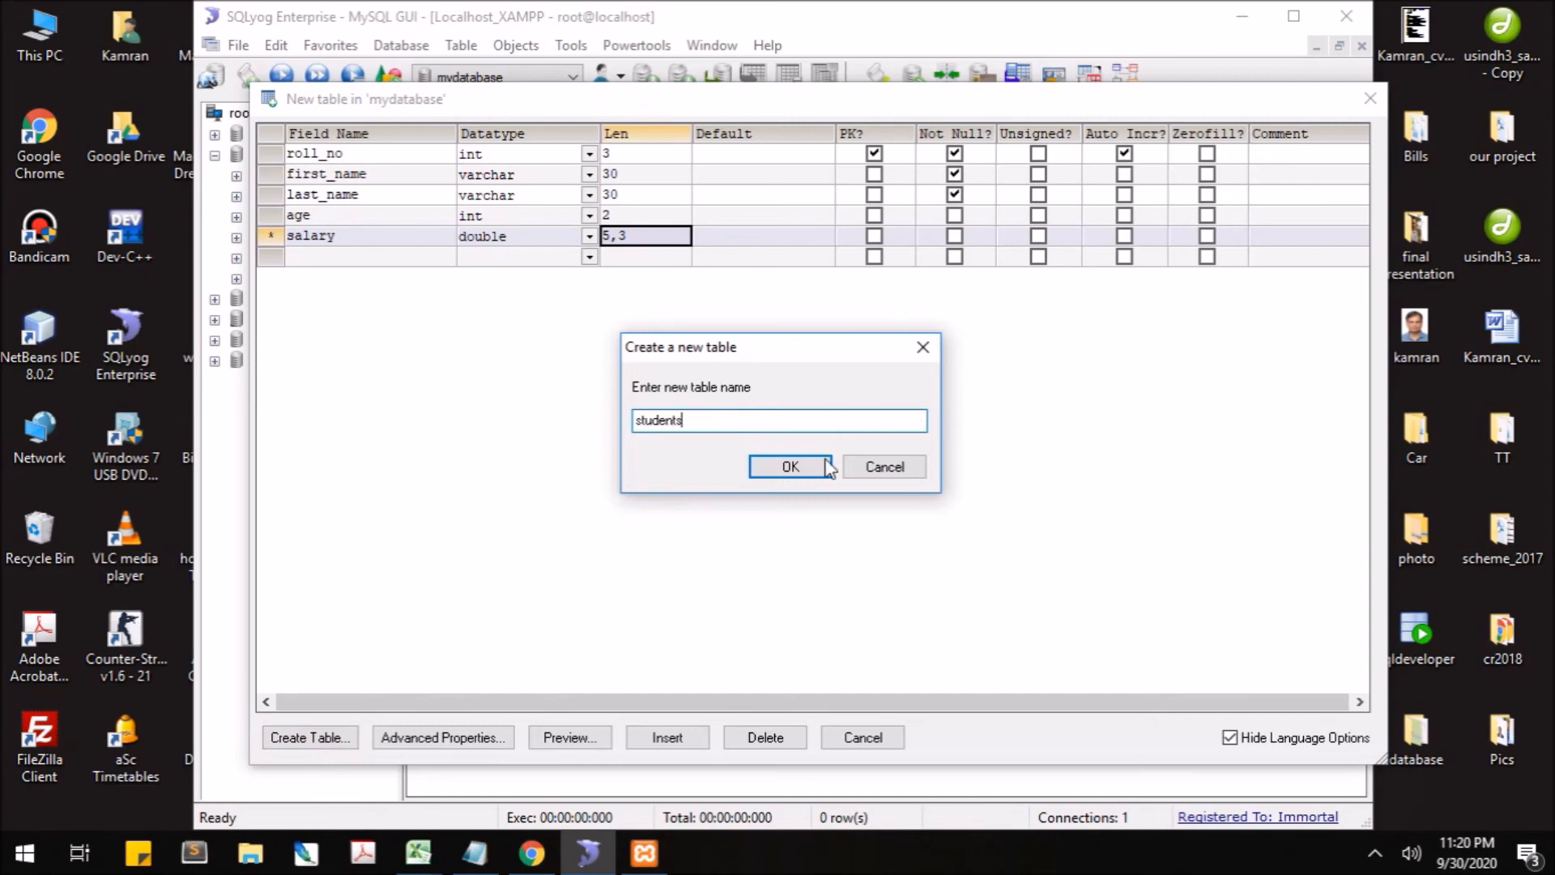
{"action": "left_click", "coordinate": [792, 467]}
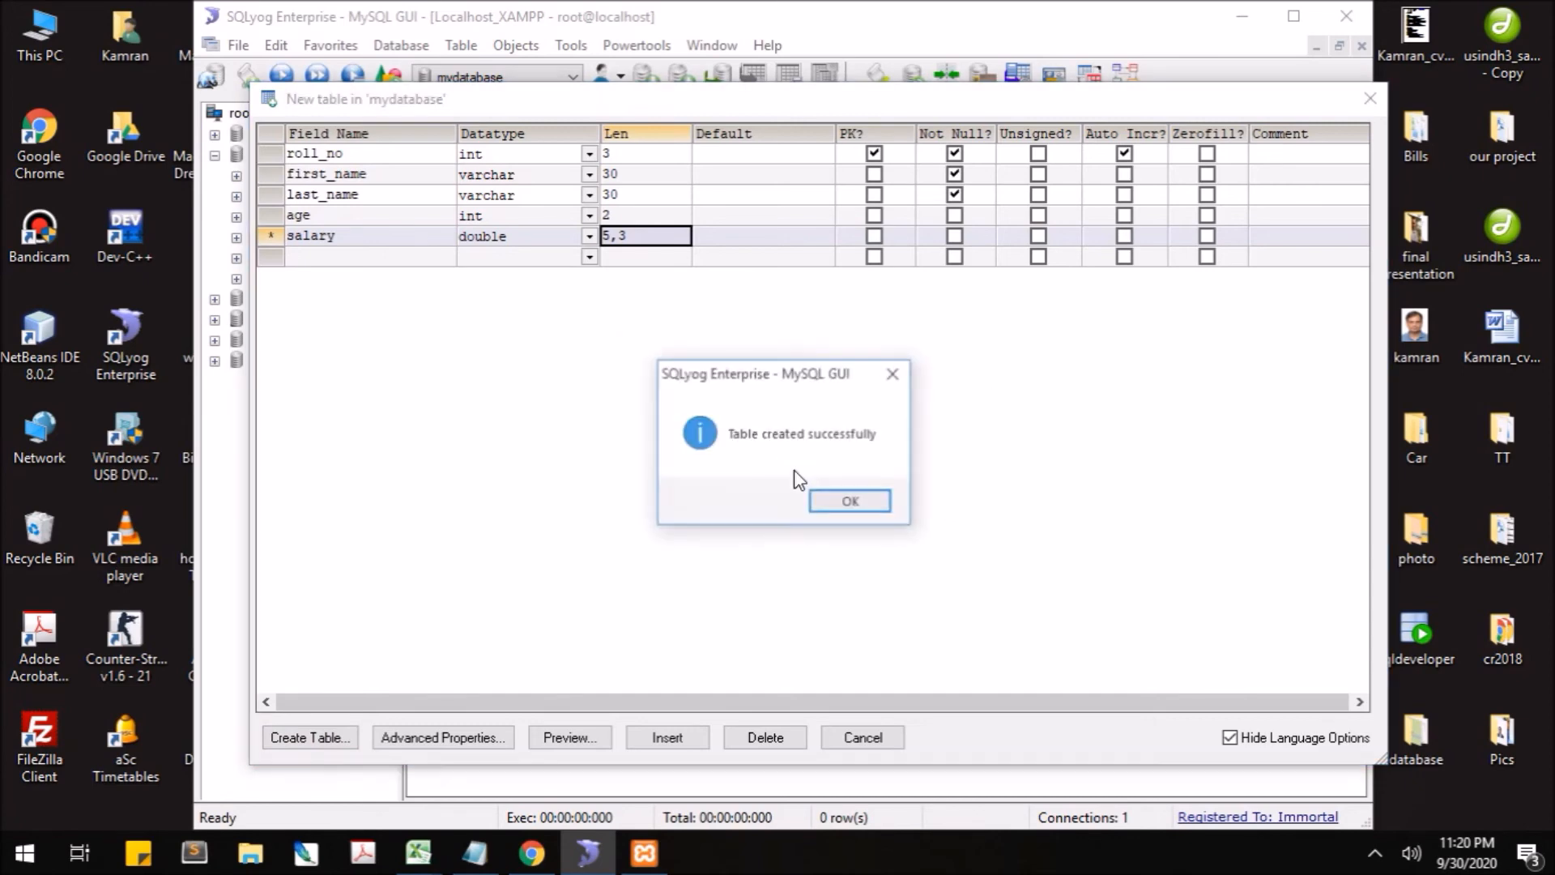
{"action": "left_click", "coordinate": [850, 503]}
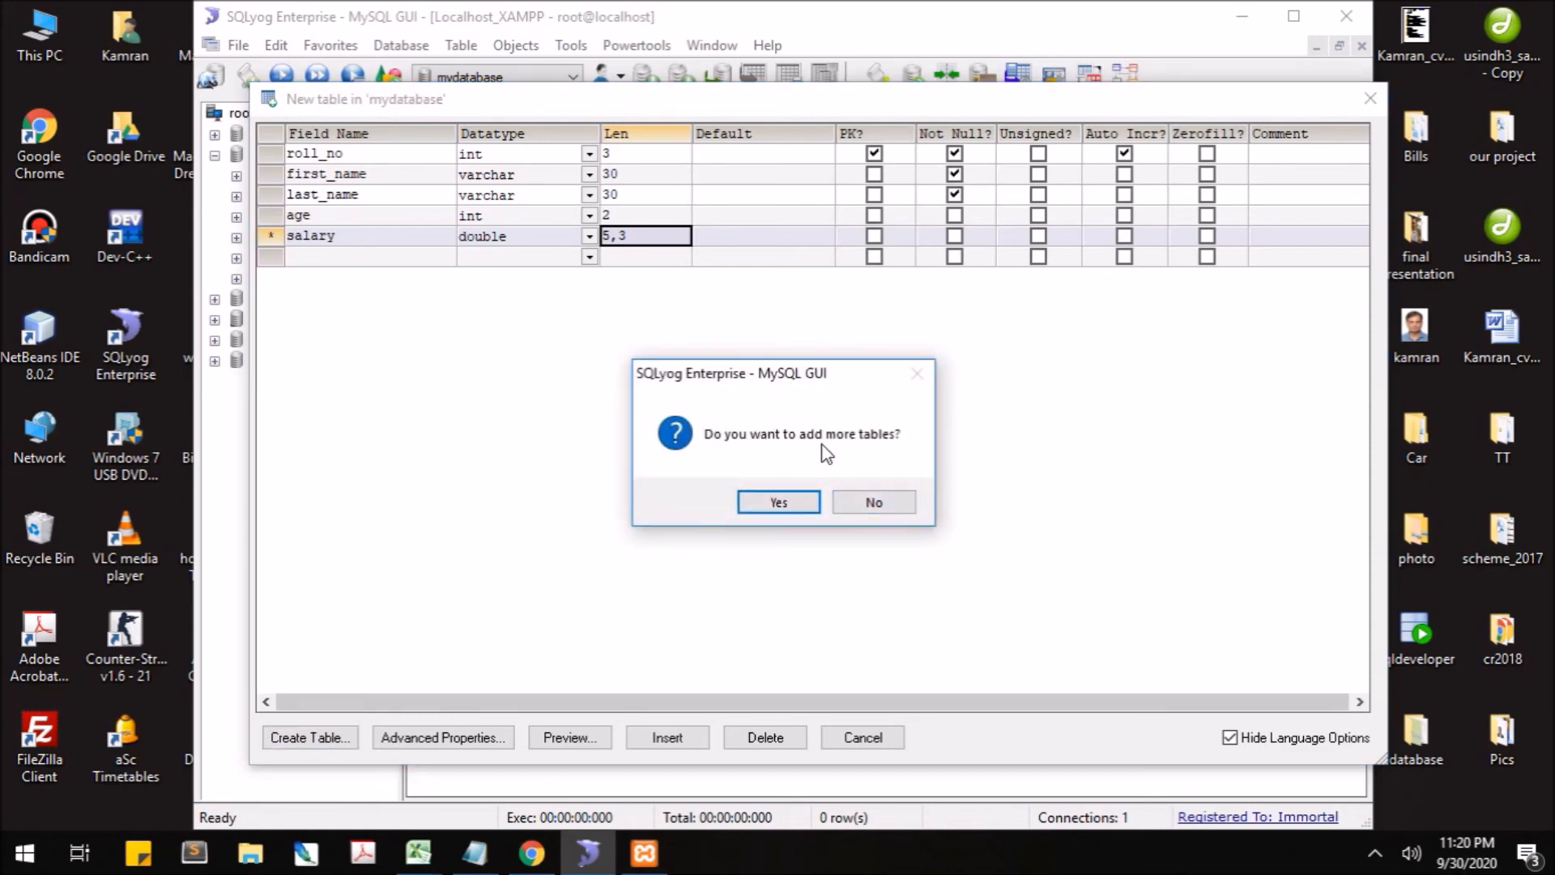
{"action": "left_click", "coordinate": [875, 504]}
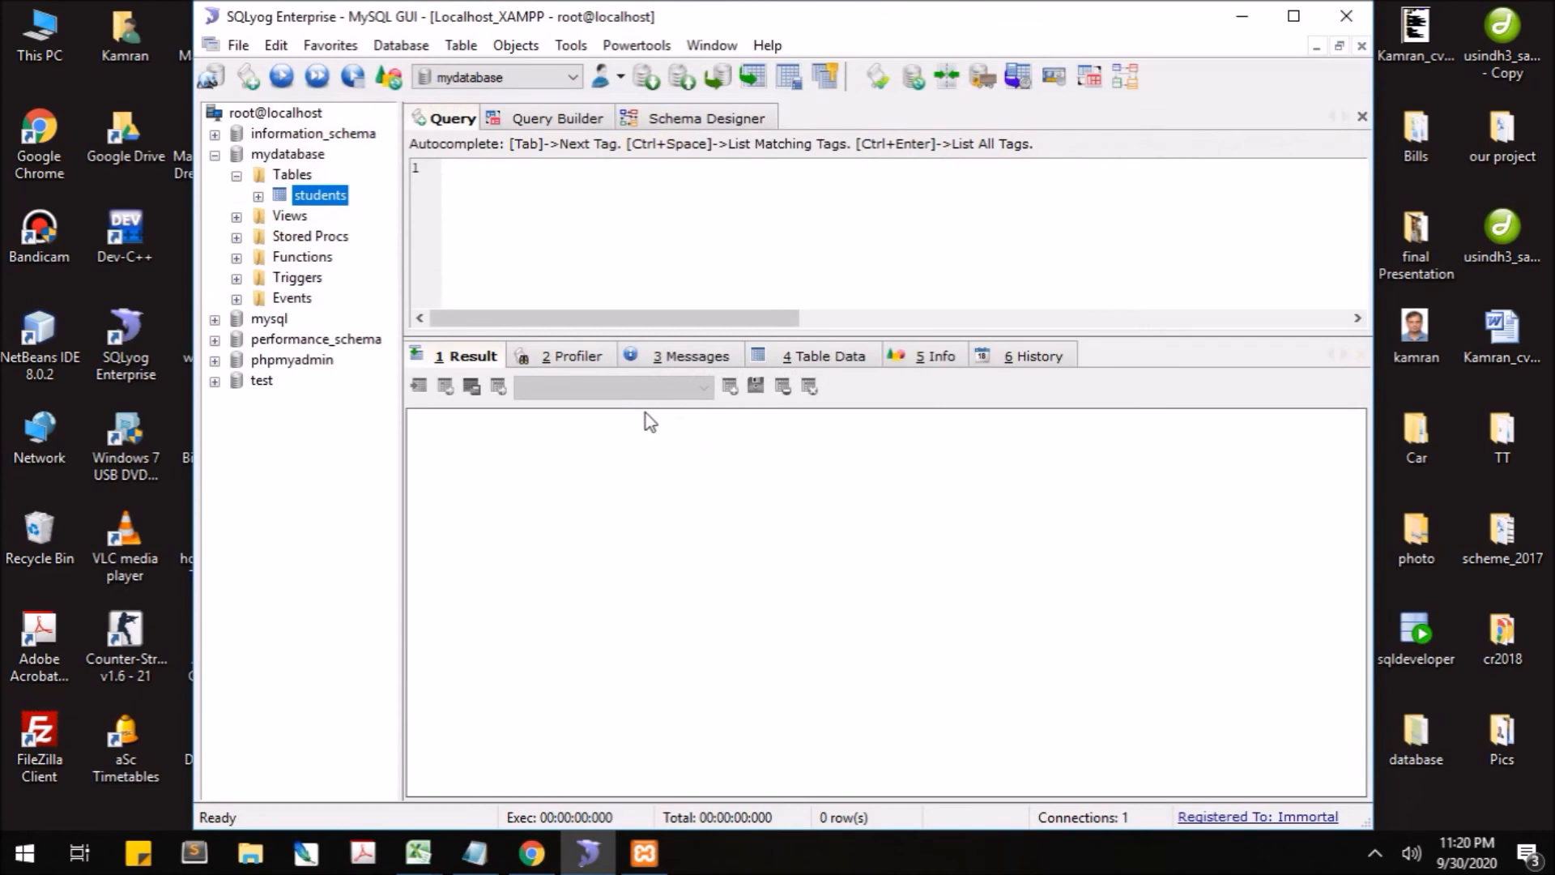
{"action": "key", "text": "F2"}
{"action": "left_click", "coordinate": [373, 201]}
- Open the students table data and enter the student's first name in the new row
{"action": "left_click", "coordinate": [834, 357]}
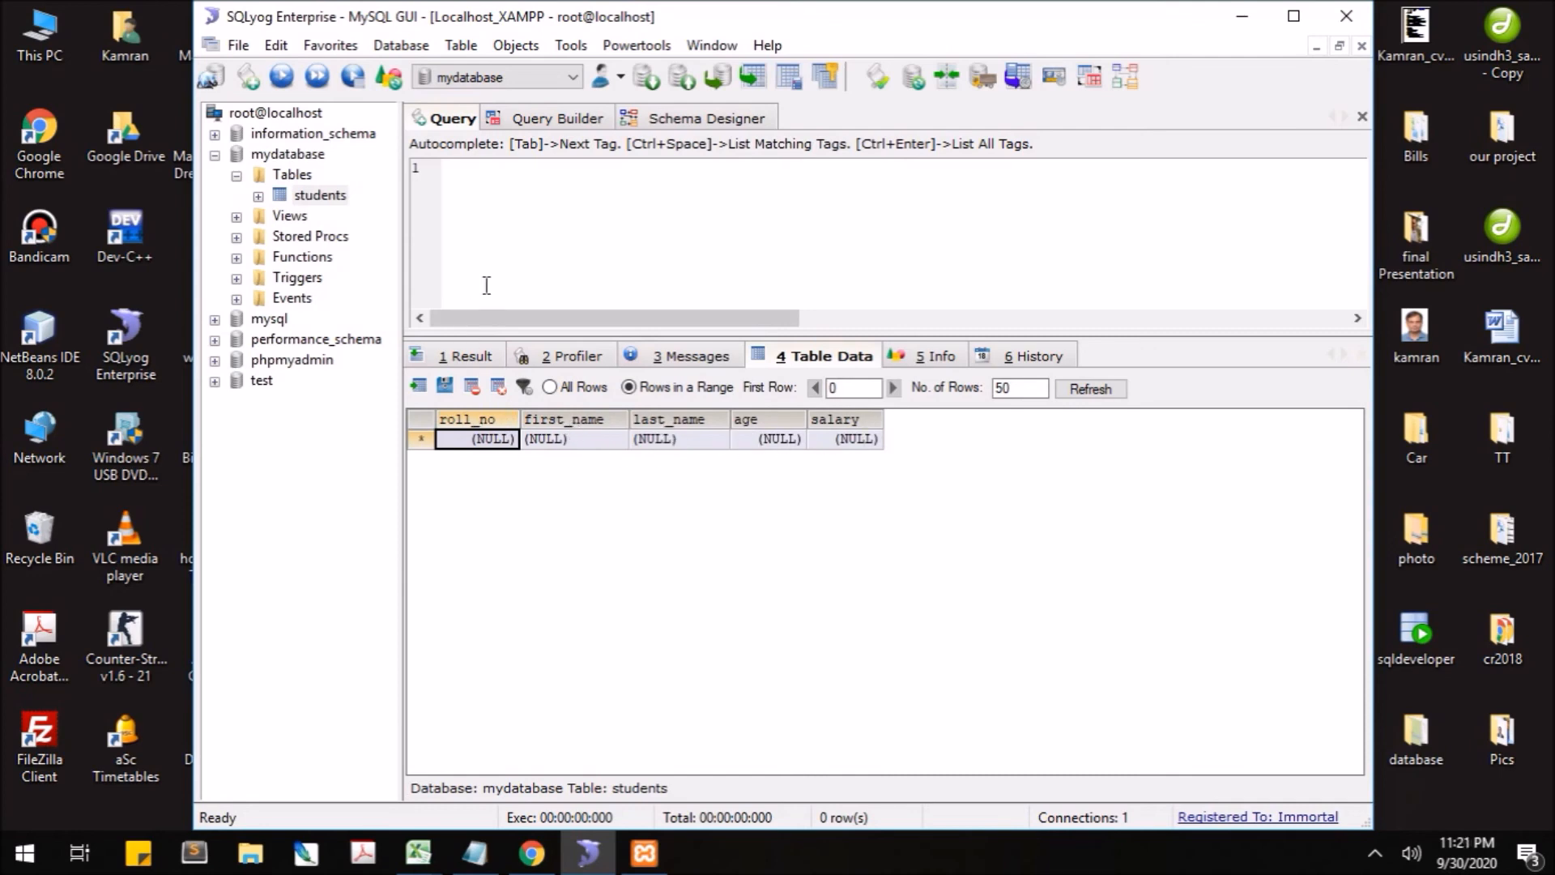
{"action": "left_click", "coordinate": [541, 223]}
{"action": "left_click", "coordinate": [565, 442]}
{"action": "type", "text": "KAm"}
{"action": "key", "text": "BackSpace"}
{"action": "key", "text": "BackSpace"}
{"action": "key", "text": "Tab"}
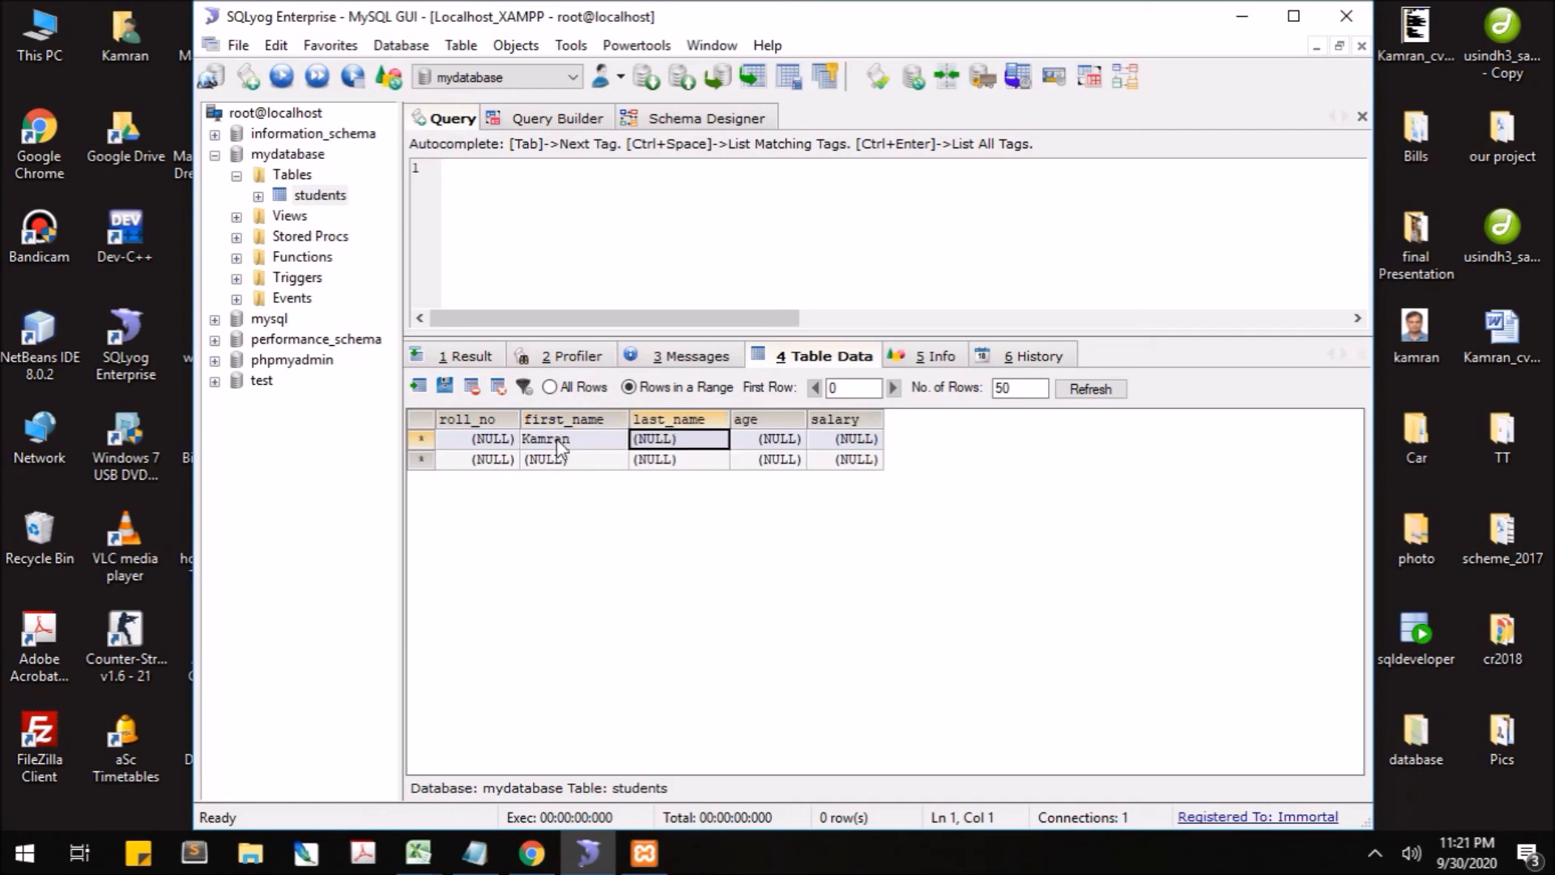
- Enter the last name, age 30 and salary 322.442, then save the row
{"action": "key", "text": "Tab"}
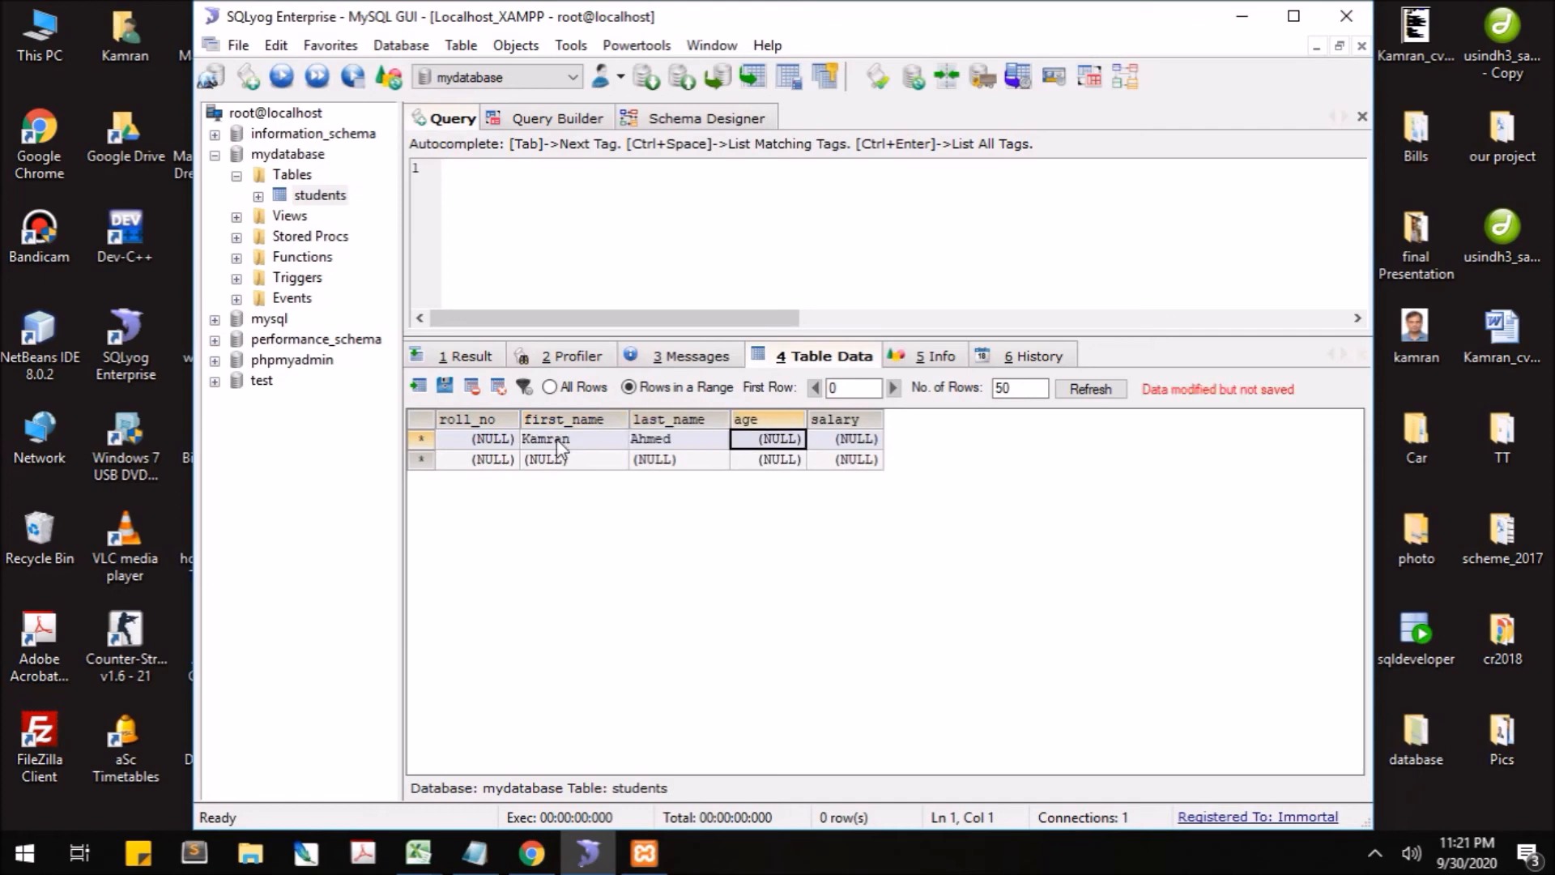
{"action": "type", "text": "30"}
{"action": "key", "text": "Tab"}
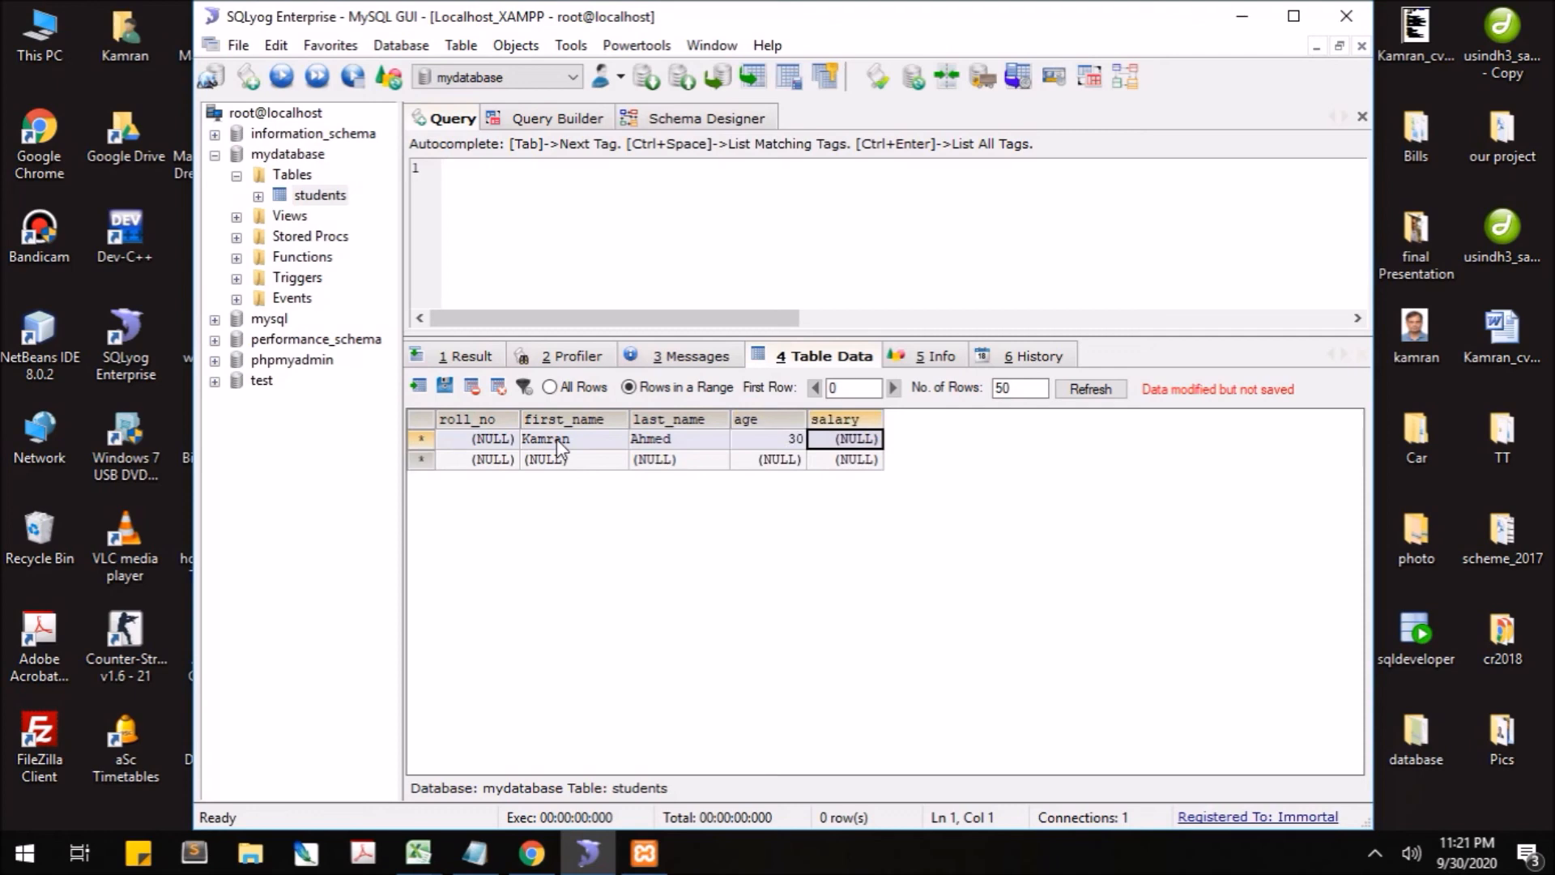
{"action": "type", "text": "322,3"}
{"action": "type", "text": "442"}
{"action": "key", "text": "Tab"}
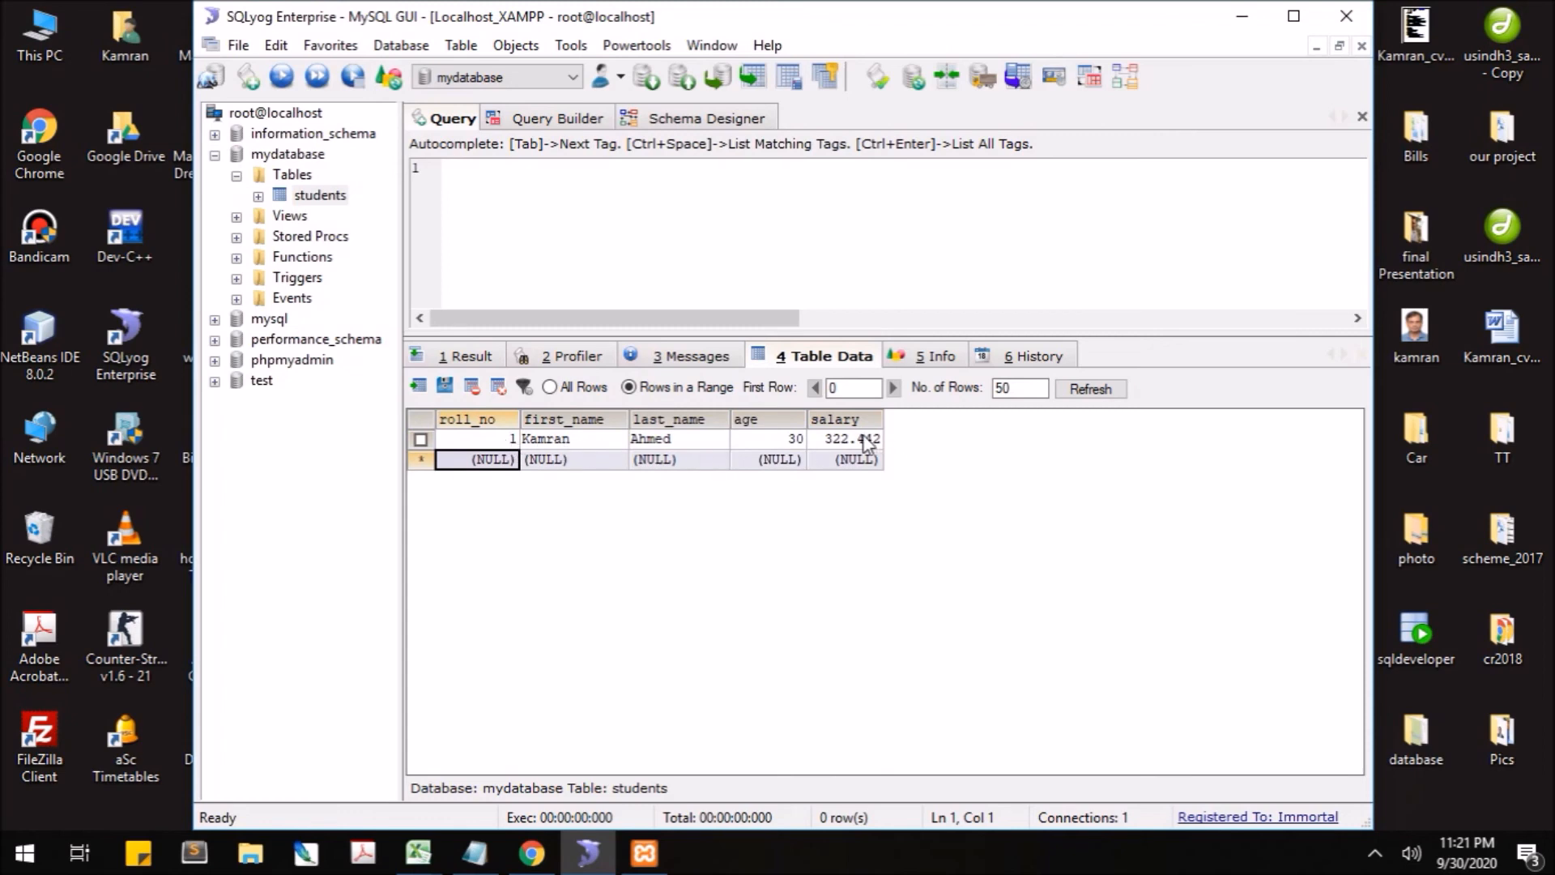
- Open the query history and select parts of the INSERT statement for the new row
{"action": "left_click", "coordinate": [1030, 357]}
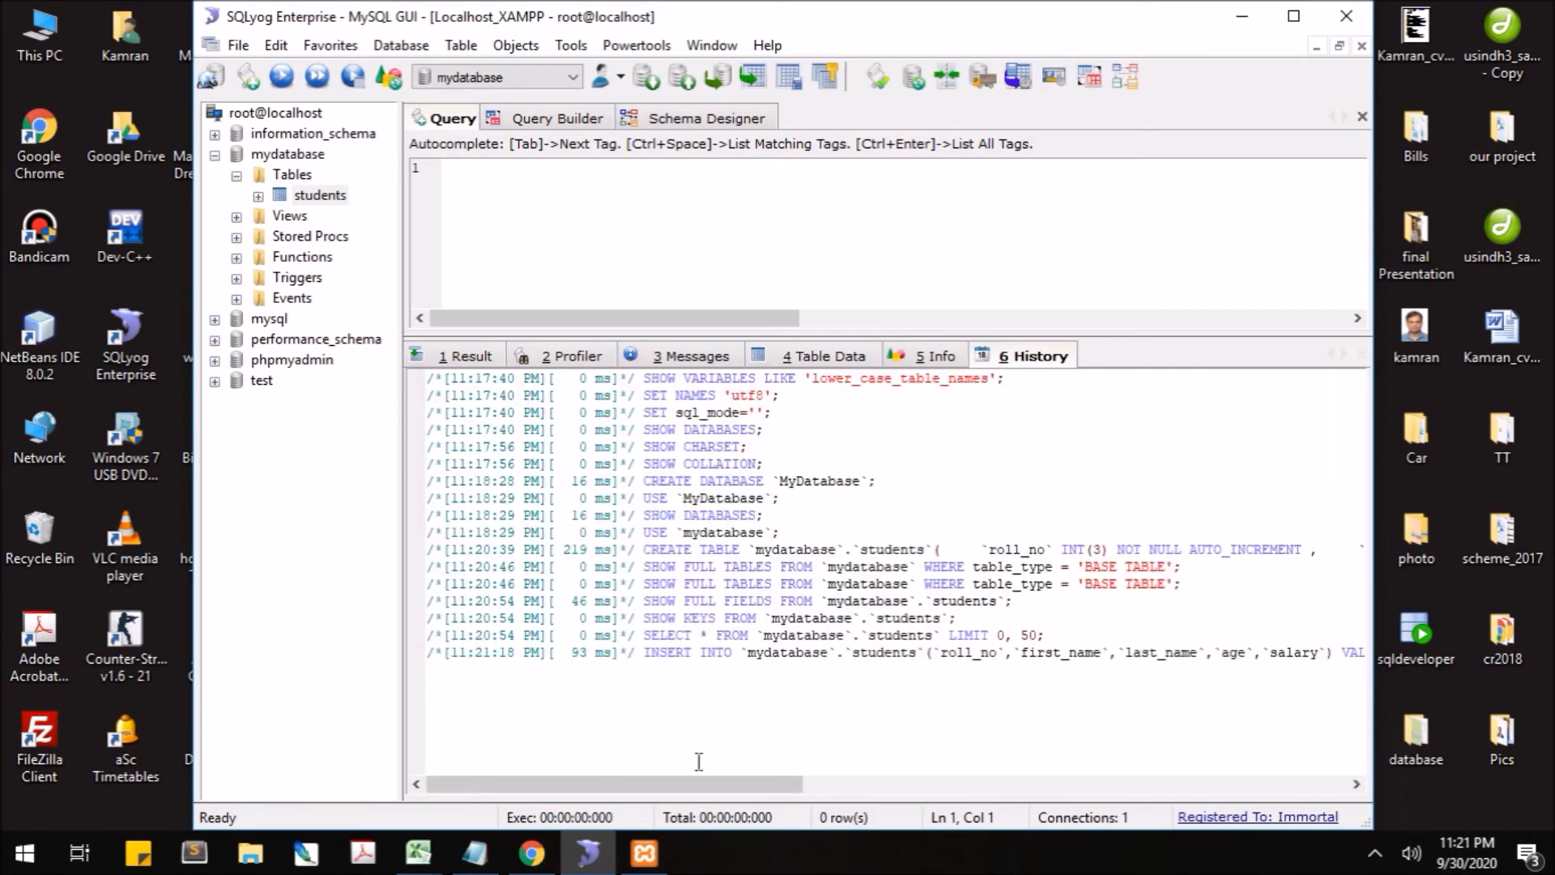
{"action": "left_click_drag", "start_coordinate": [644, 653], "coordinate": [1069, 658]}
{"action": "left_click_drag", "start_coordinate": [673, 789], "coordinate": [943, 786]}
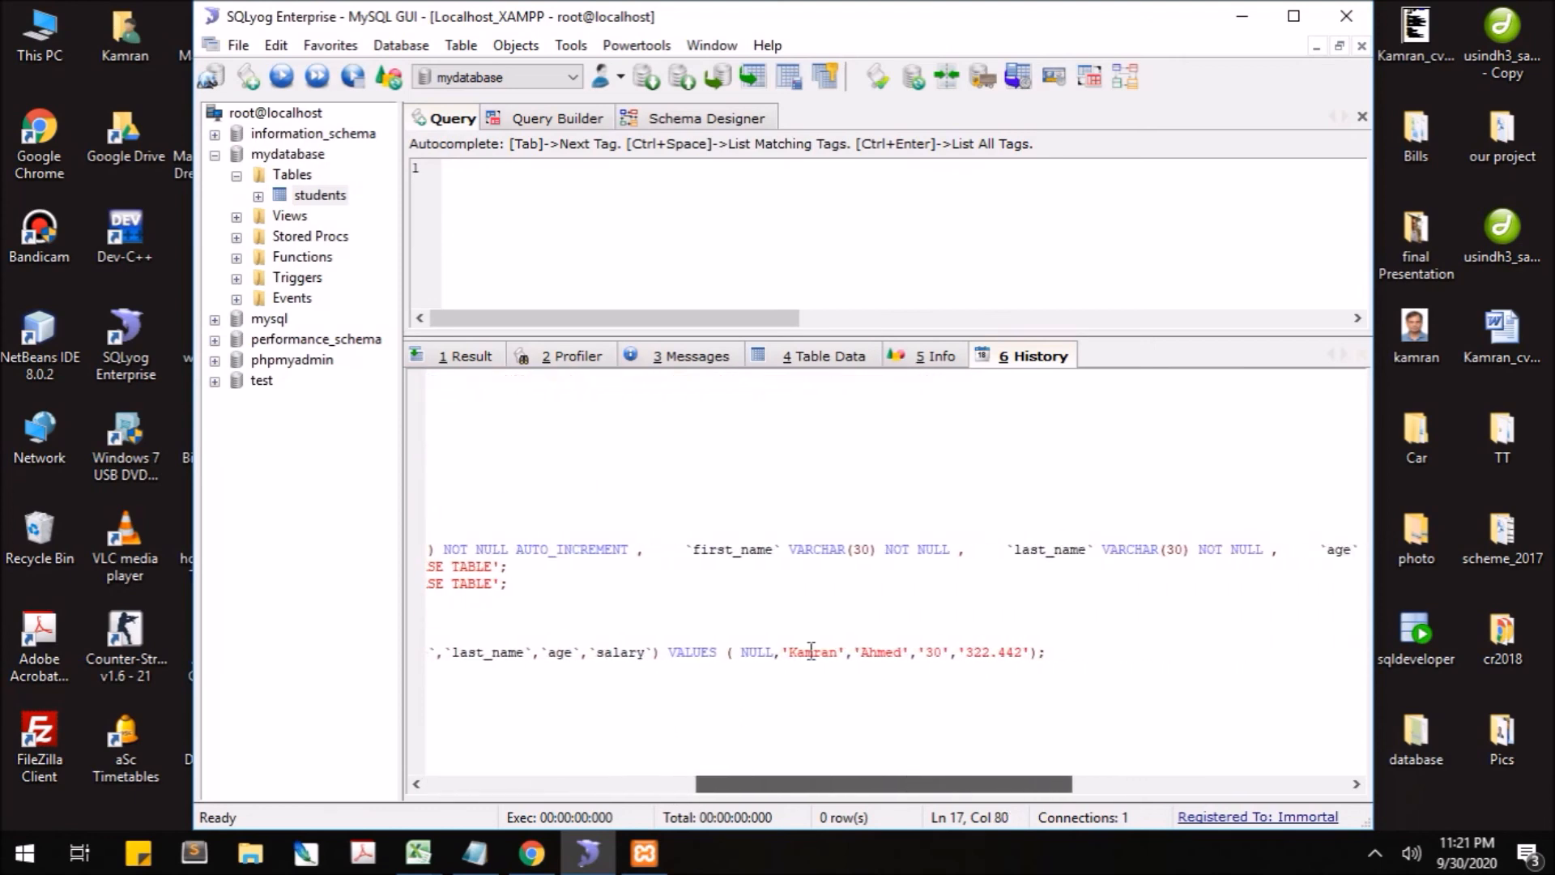
{"action": "left_click_drag", "start_coordinate": [1049, 653], "coordinate": [740, 654]}
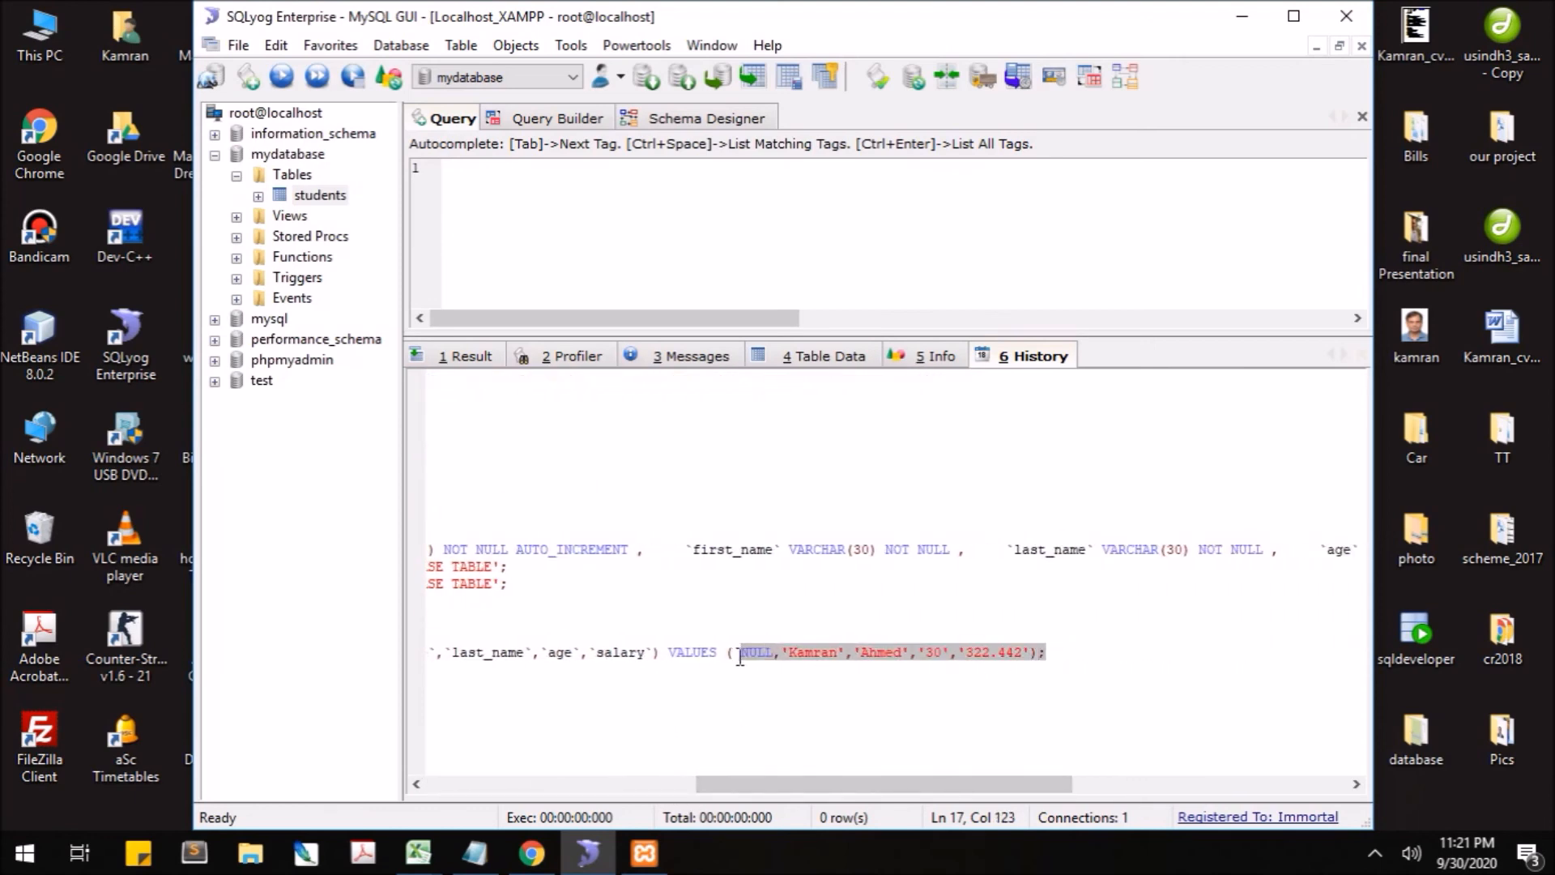
{"action": "left_click_drag", "start_coordinate": [891, 784], "coordinate": [621, 782]}
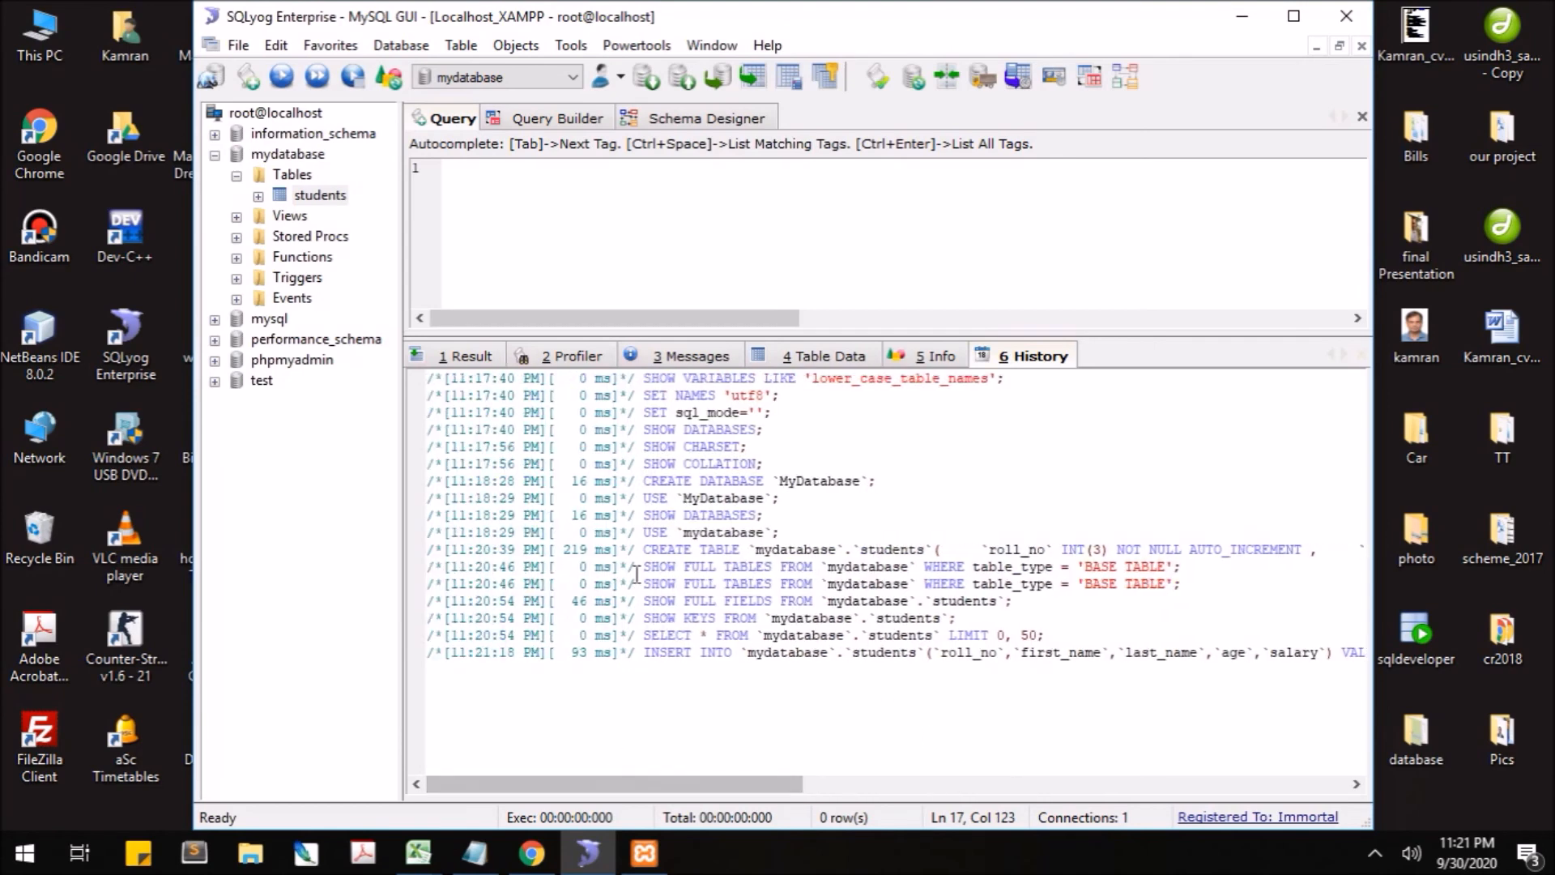
- Select the full CREATE TABLE statement in the history to inspect it
{"action": "triple_click", "coordinate": [650, 550]}
{"action": "left_click", "coordinate": [650, 550]}
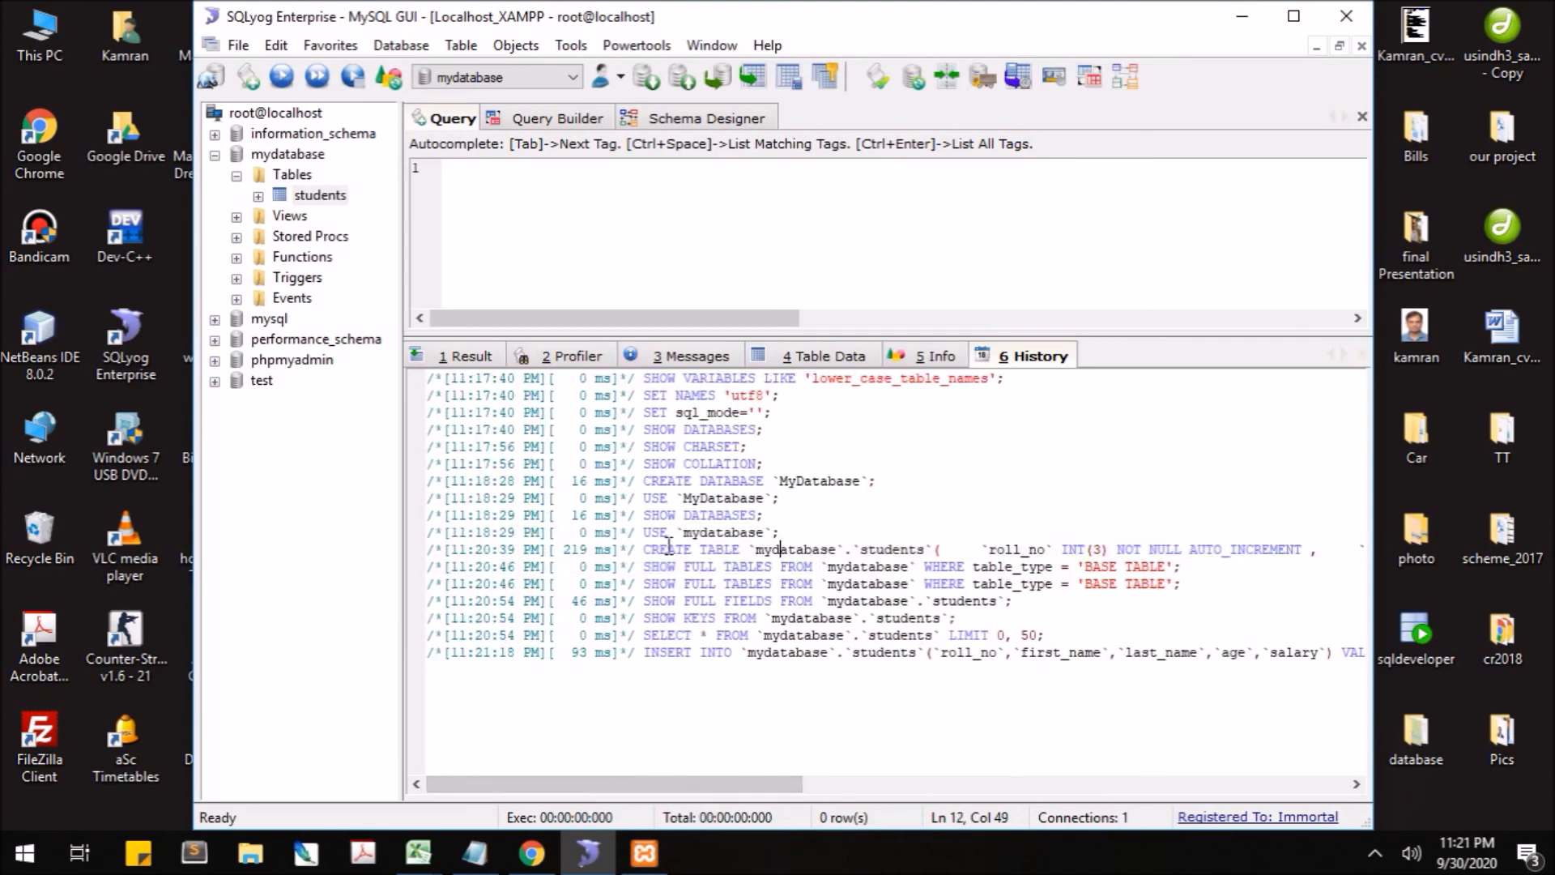
{"action": "left_click_drag", "start_coordinate": [646, 550], "coordinate": [1359, 559]}
{"action": "key", "text": "Home"}
- Write and run the query 'select * from from students;' in the editor
{"action": "left_click", "coordinate": [763, 356]}
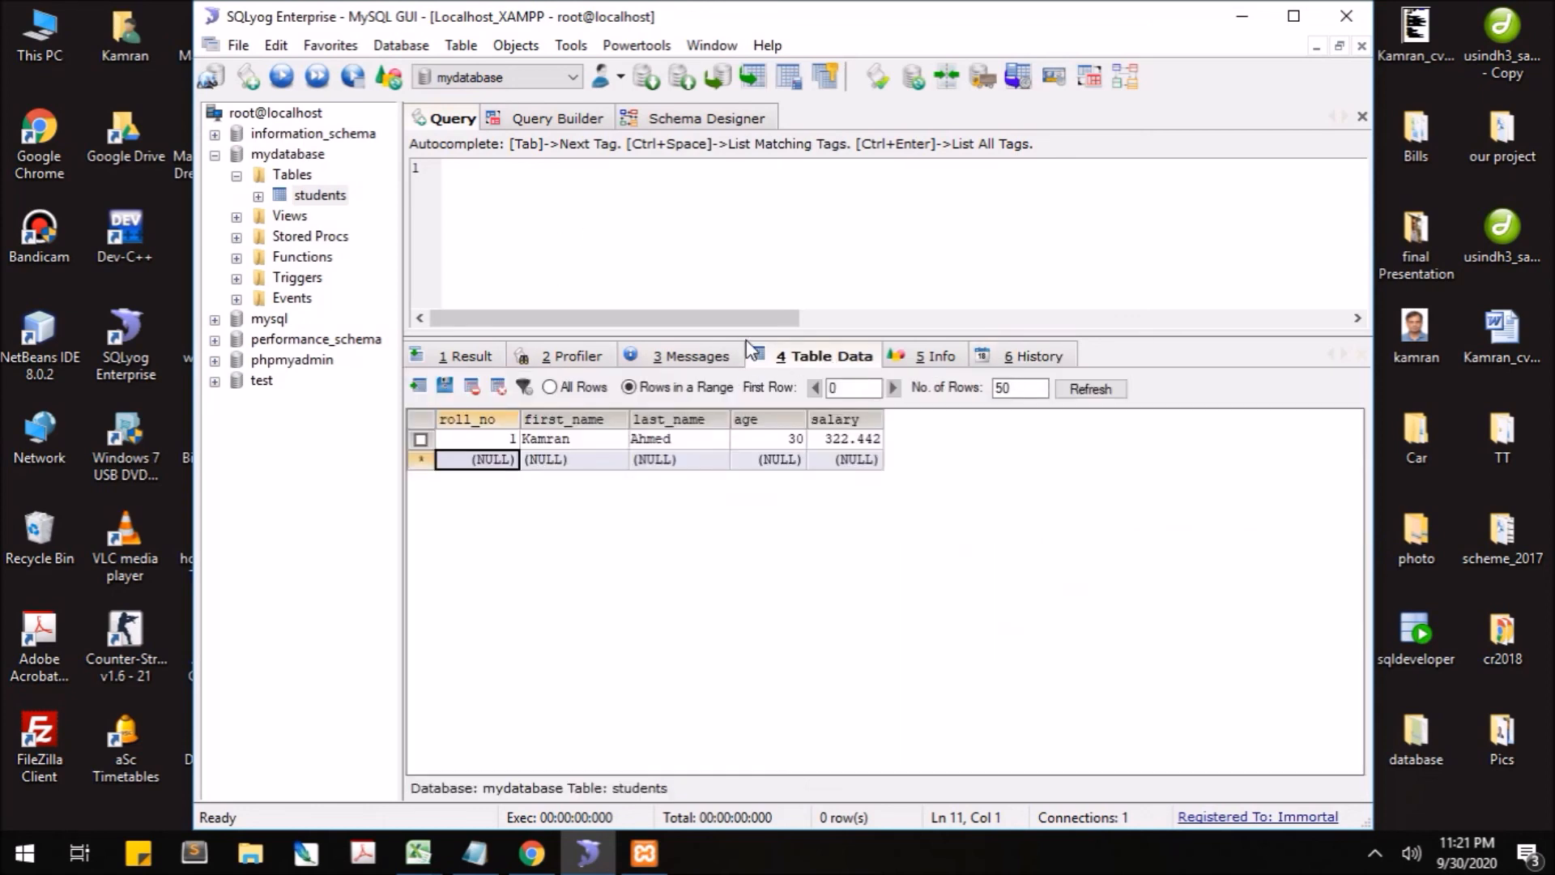
{"action": "left_click", "coordinate": [562, 221]}
{"action": "key", "text": "Return"}
{"action": "type", "text": "selec"}
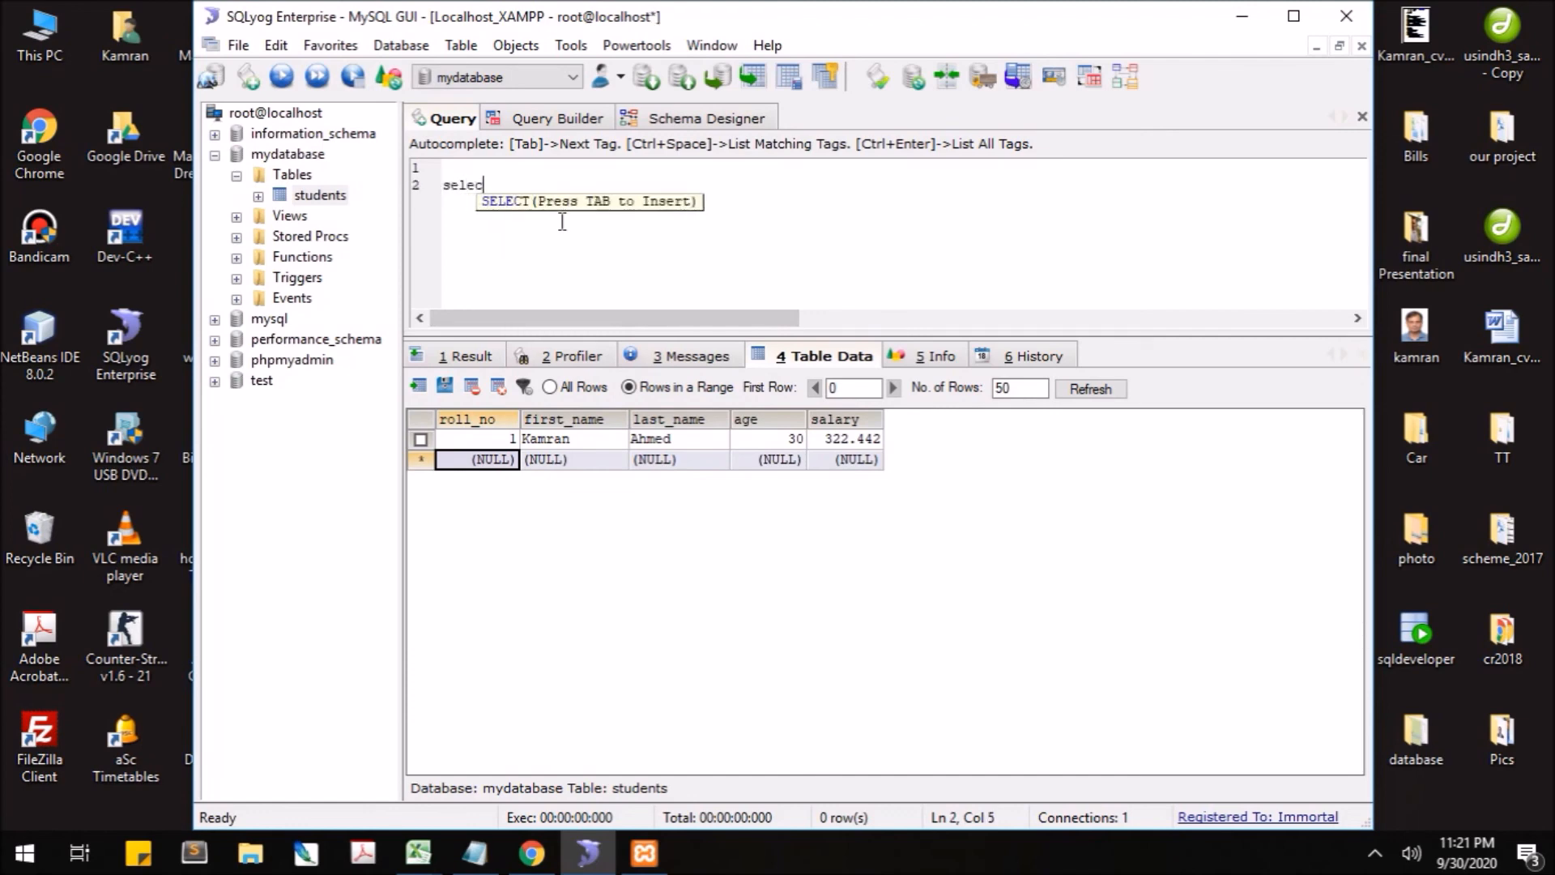
{"action": "type", "text": "t * from from students;"}
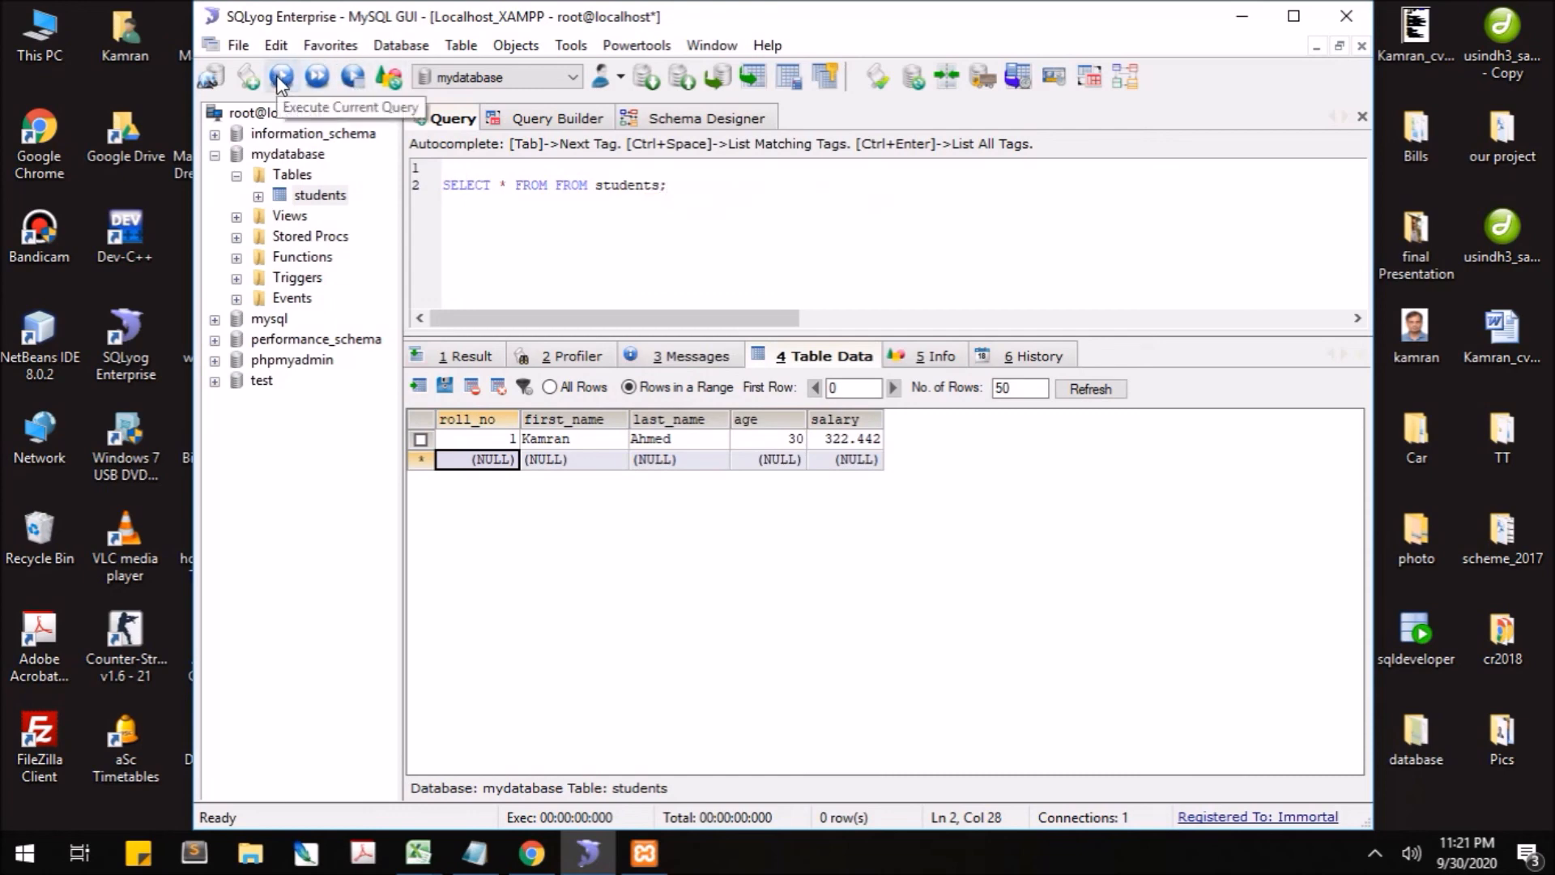
{"action": "left_click", "coordinate": [280, 77]}
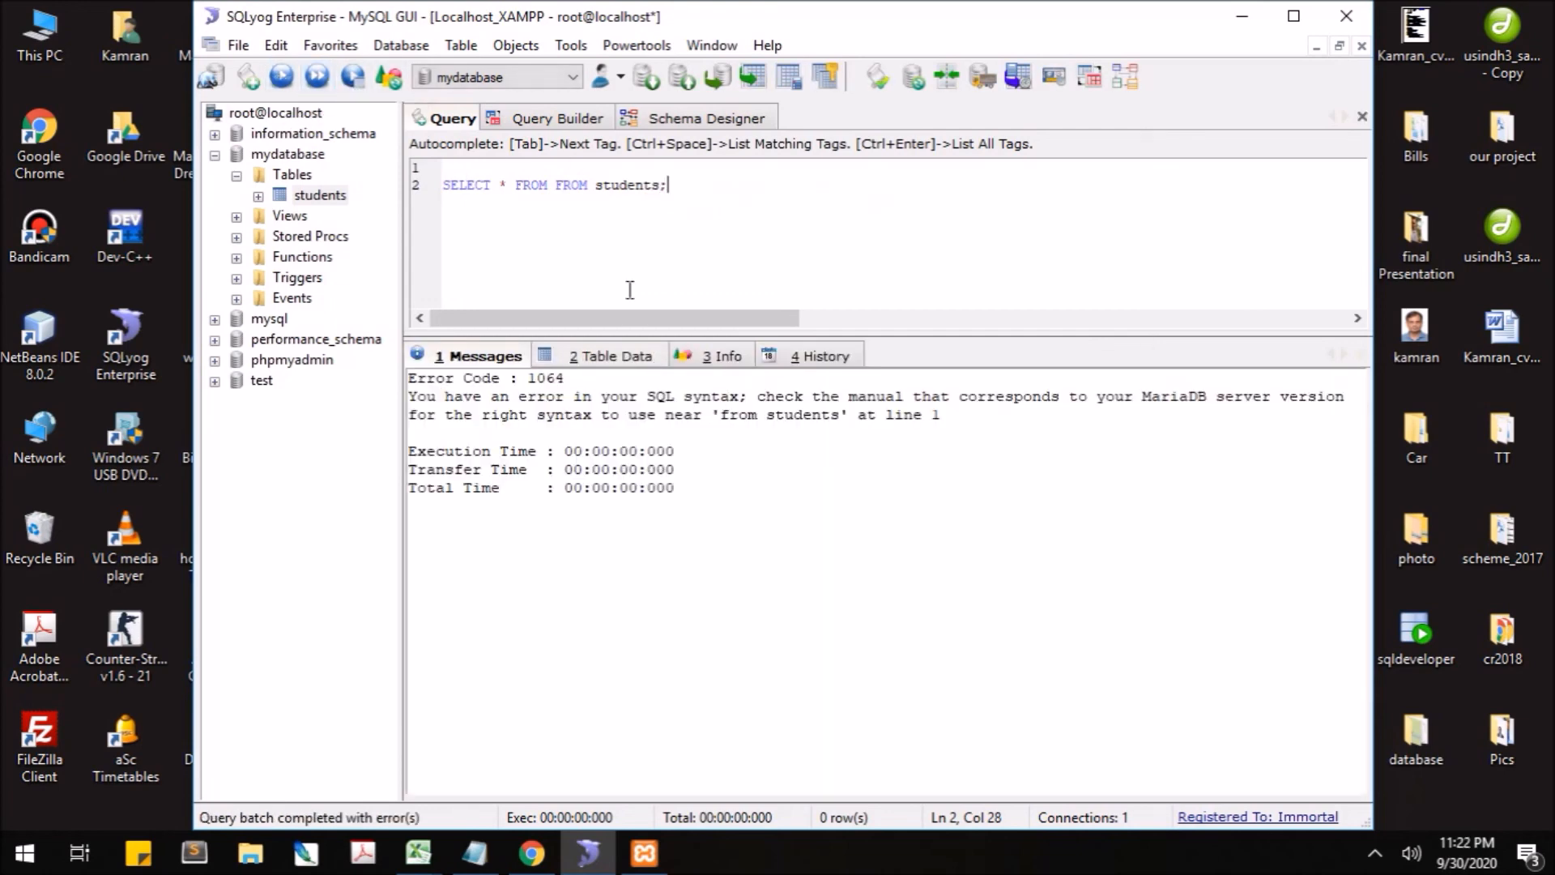
- Show the table data and delete the duplicated FROM and its extra space
{"action": "left_click", "coordinate": [619, 357]}
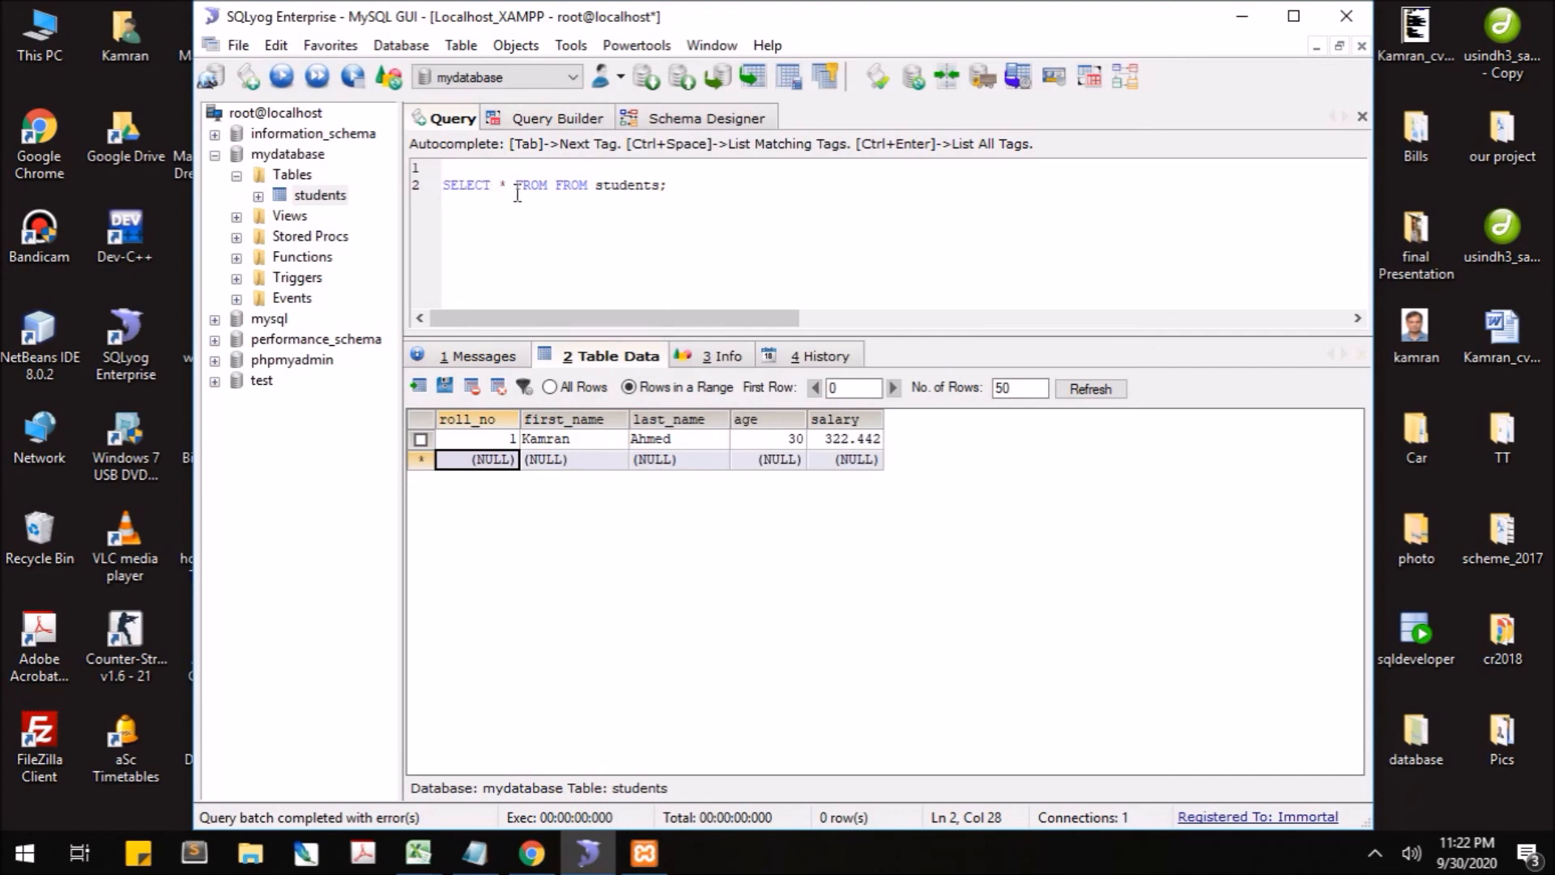
{"action": "double_click", "coordinate": [575, 186]}
{"action": "key", "text": "BackSpace"}
{"action": "key", "text": "Delete"}
- Run SELECT * FROM students, rerun it with columns first_name, last_name, then view the table data
{"action": "left_click", "coordinate": [285, 74]}
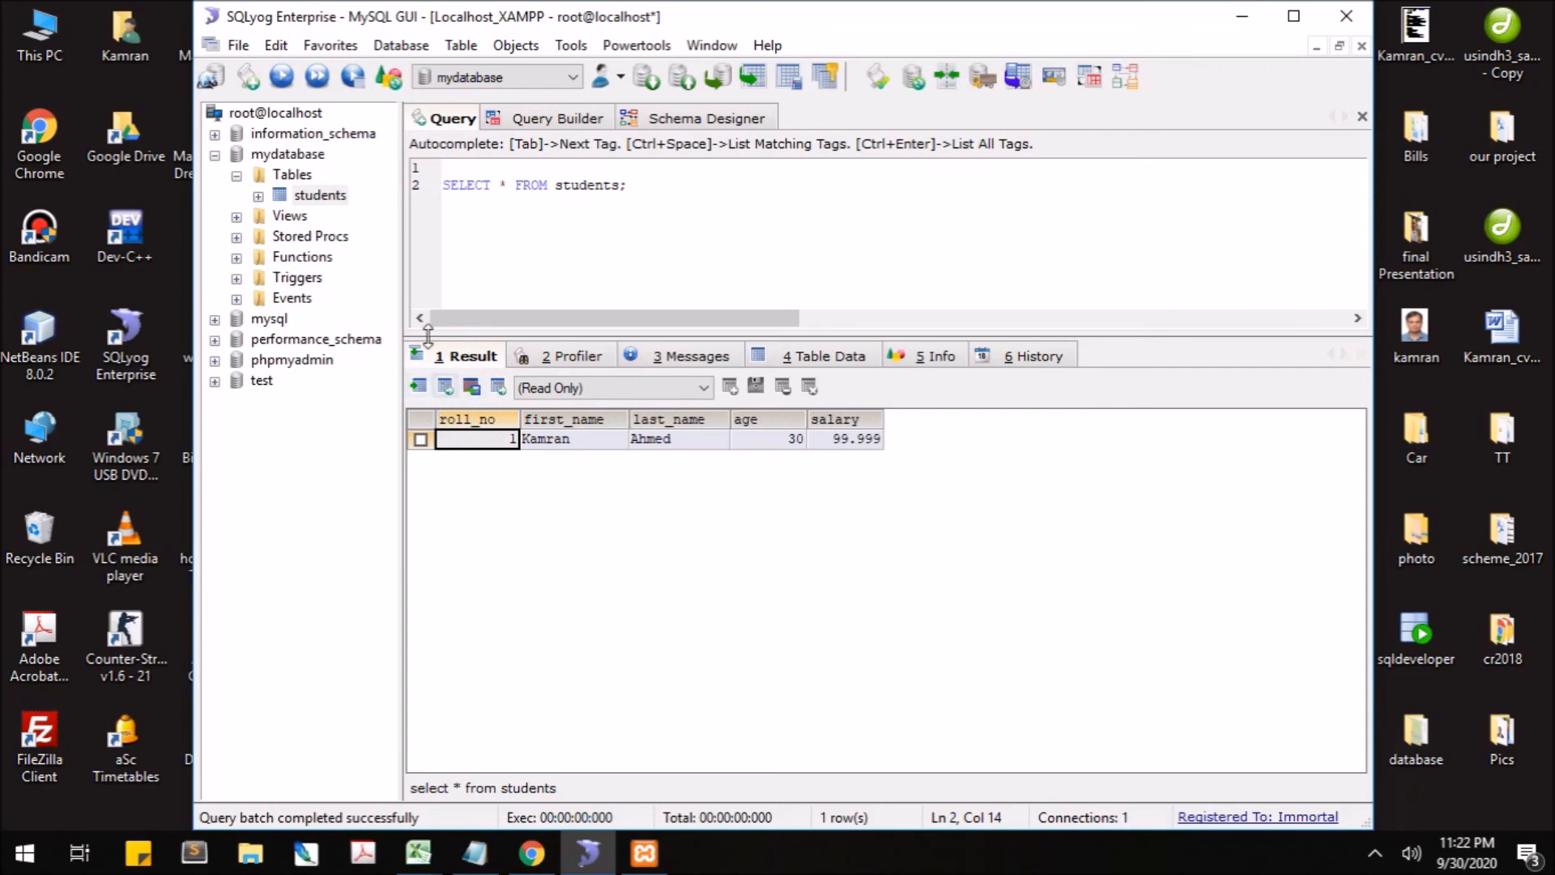
{"action": "left_click", "coordinate": [508, 185]}
{"action": "key", "text": "BackSpace"}
{"action": "type", "text": "first_n"}
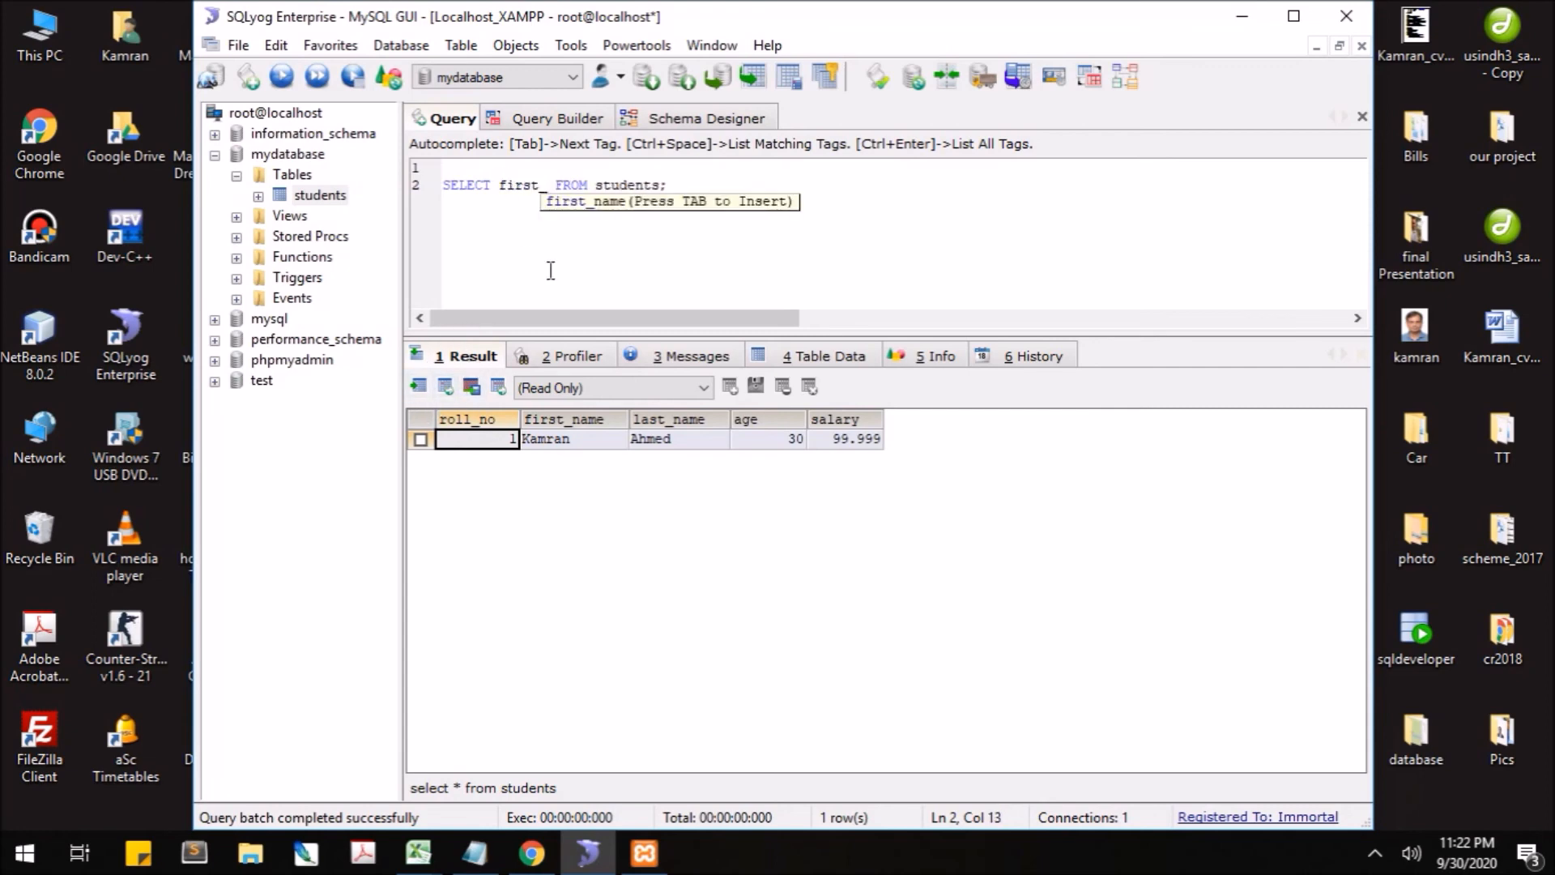
{"action": "key", "text": "Tab"}
{"action": "type", "text": ", last_na"}
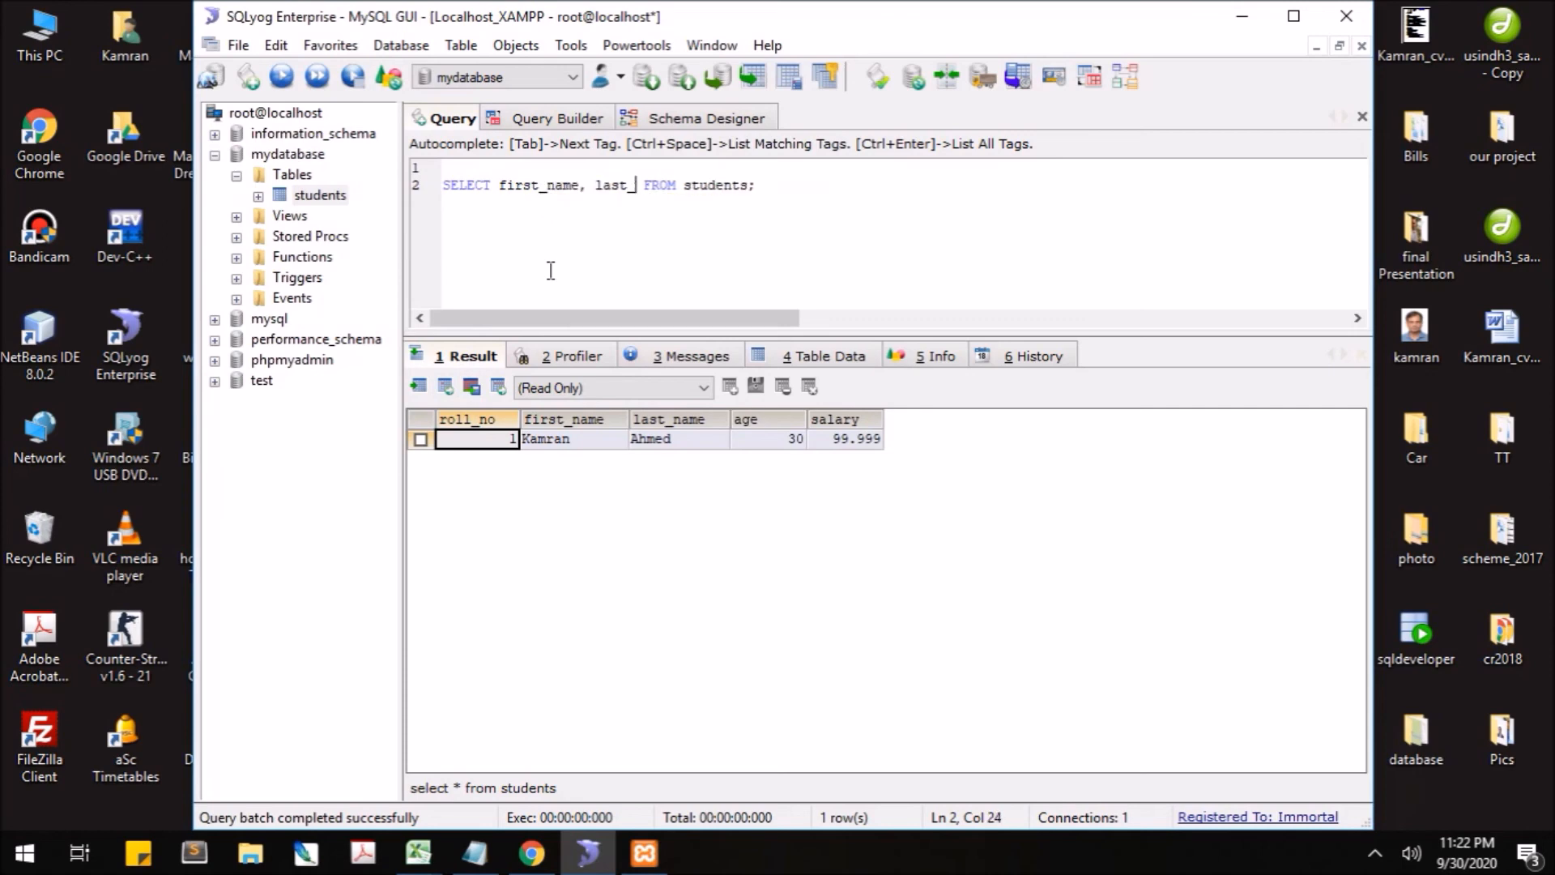
{"action": "key", "text": "Tab"}
{"action": "left_click", "coordinate": [281, 76]}
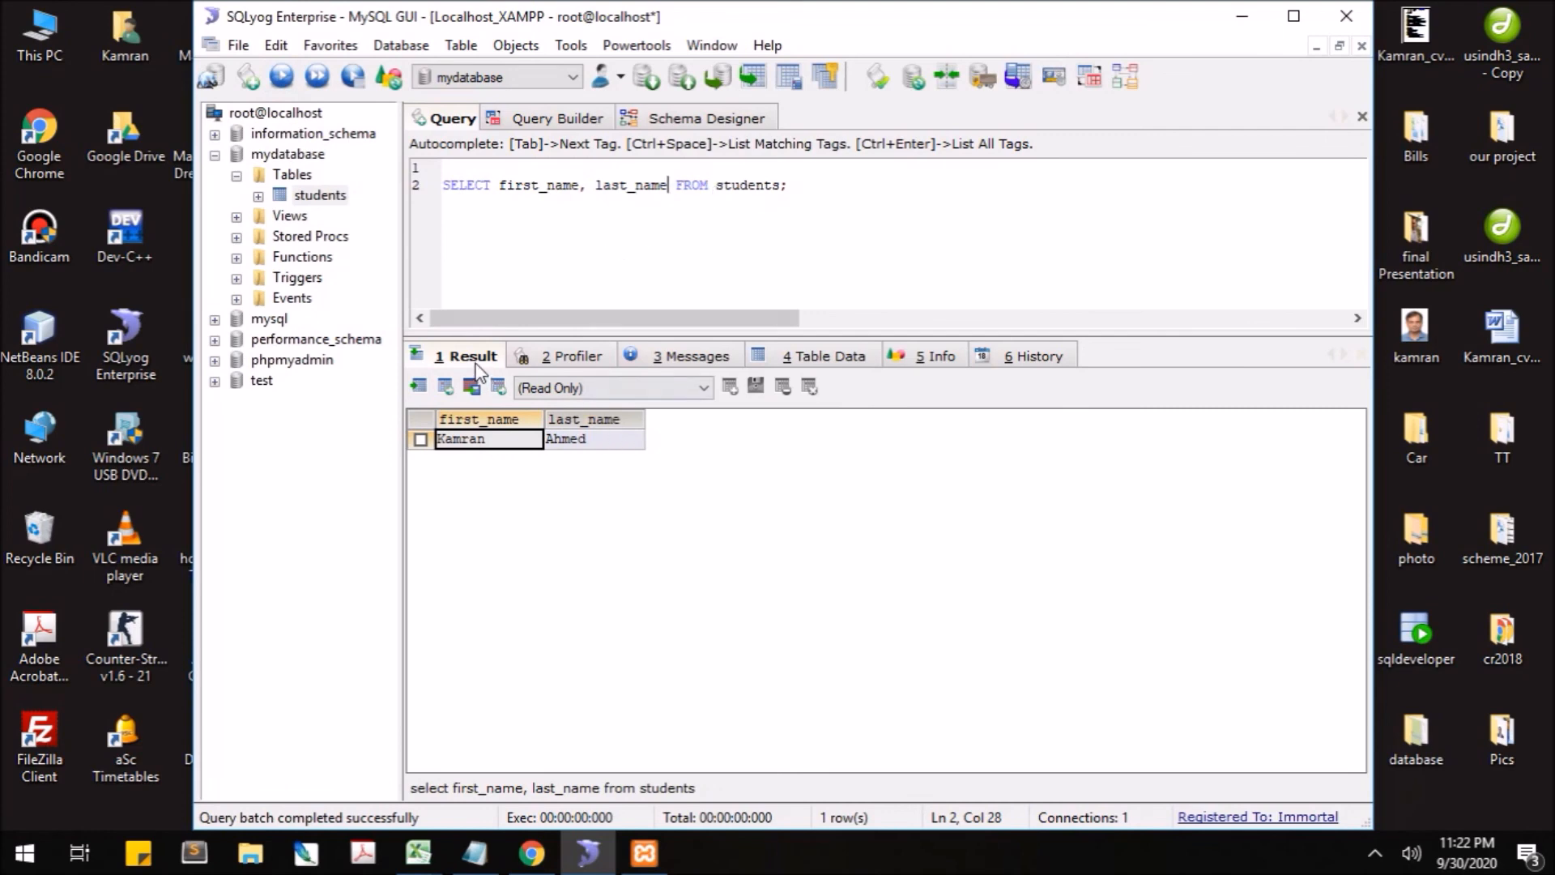
{"action": "left_click", "coordinate": [835, 364]}
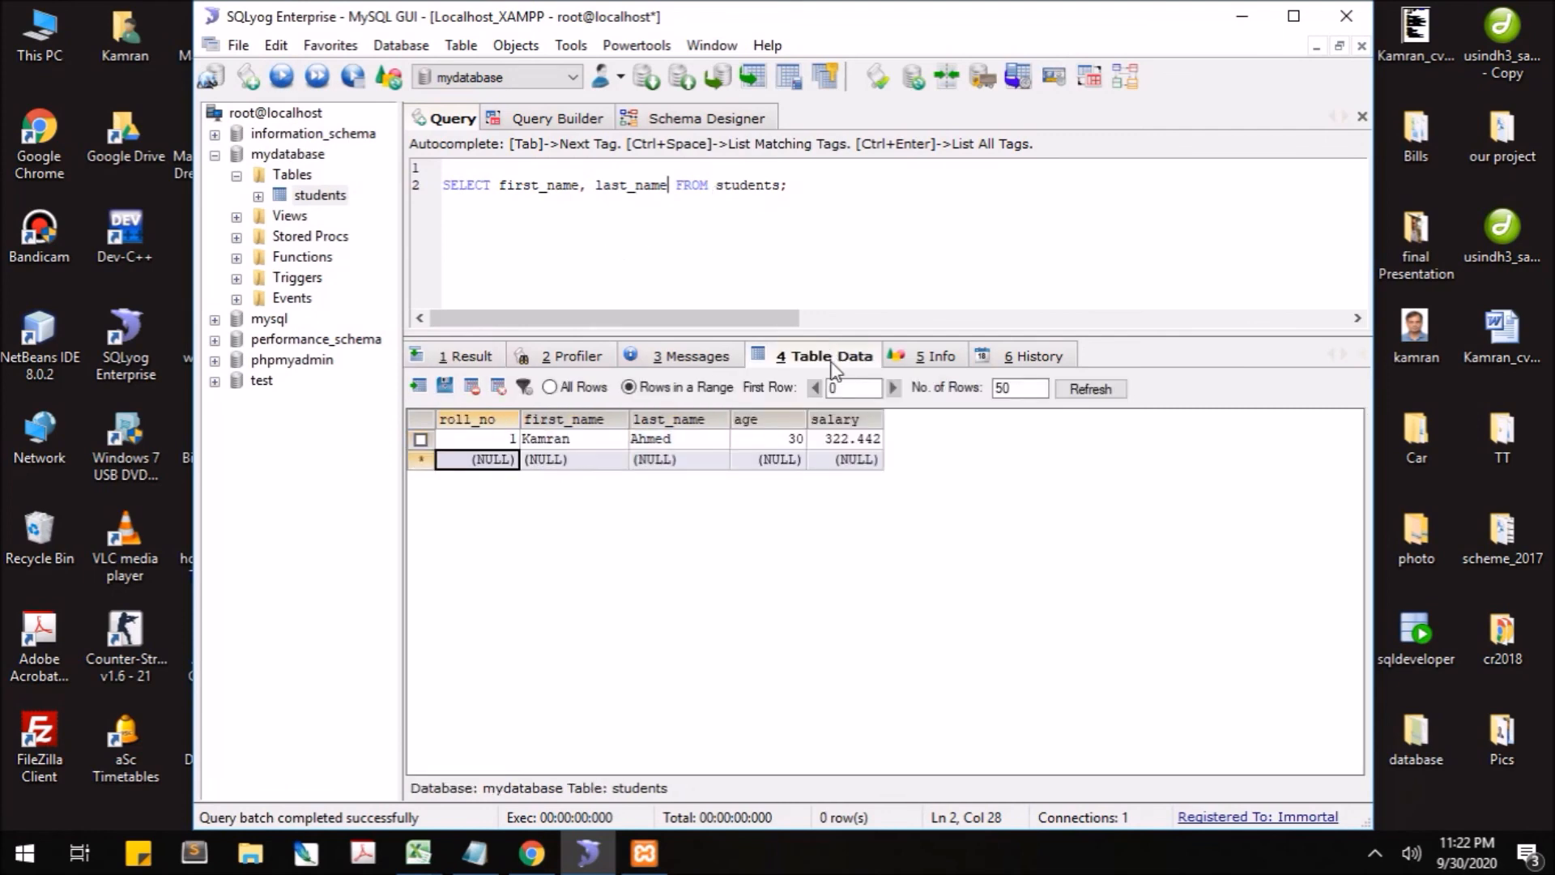
- Review the History, Info and Messages tabs for the two-column query
{"action": "left_click", "coordinate": [1027, 358]}
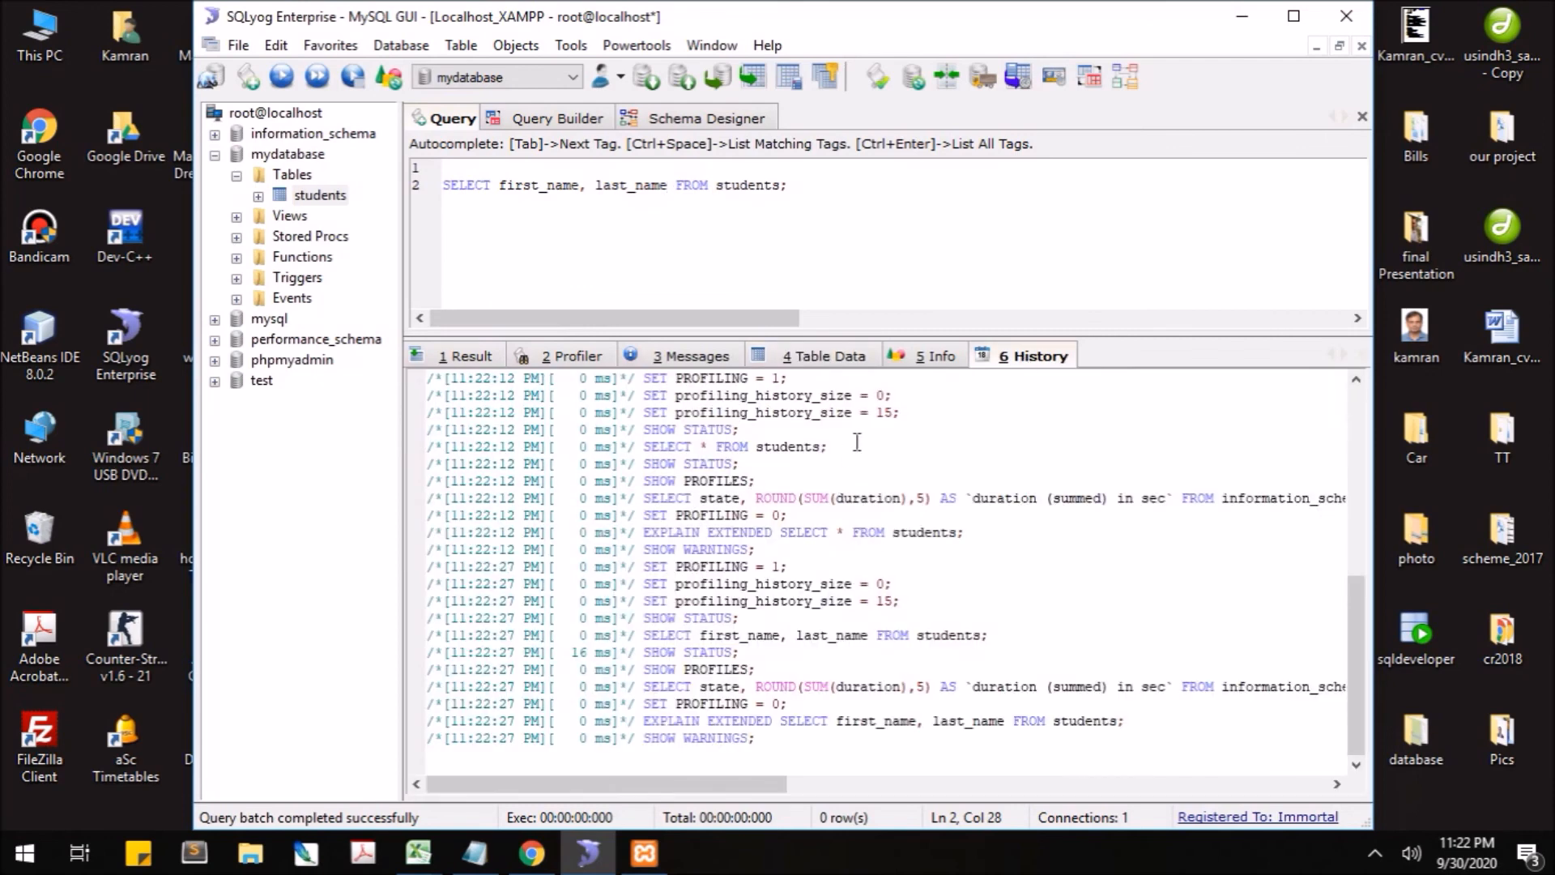
{"action": "left_click", "coordinate": [912, 364]}
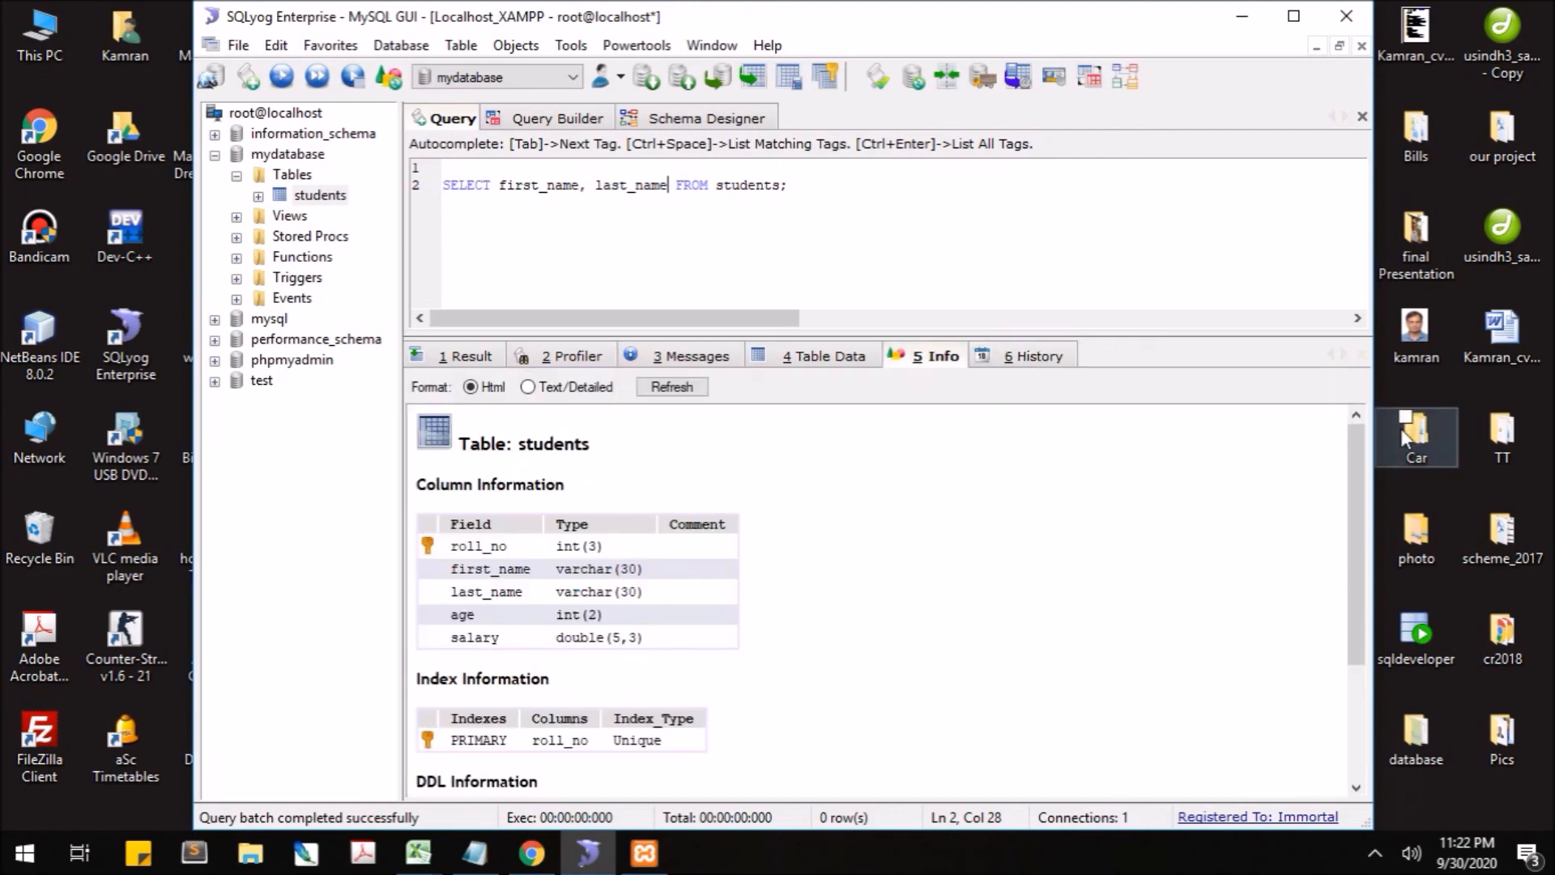
{"action": "left_click_drag", "start_coordinate": [1358, 452], "coordinate": [1346, 567]}
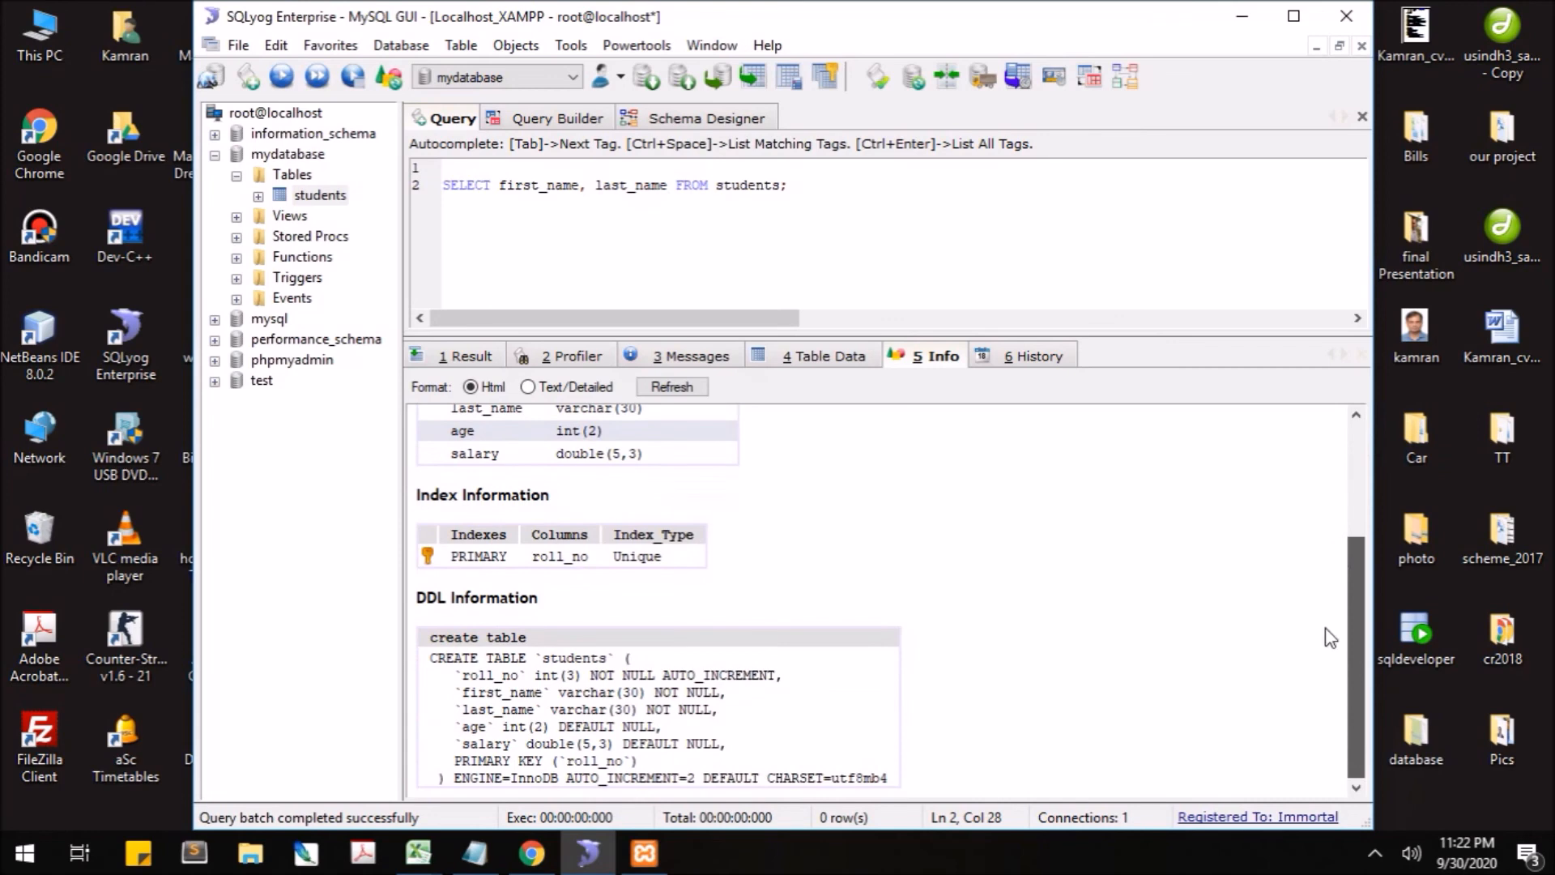
{"action": "scroll", "coordinate": [1329, 503], "scroll_direction": "up", "scroll_amount": 5}
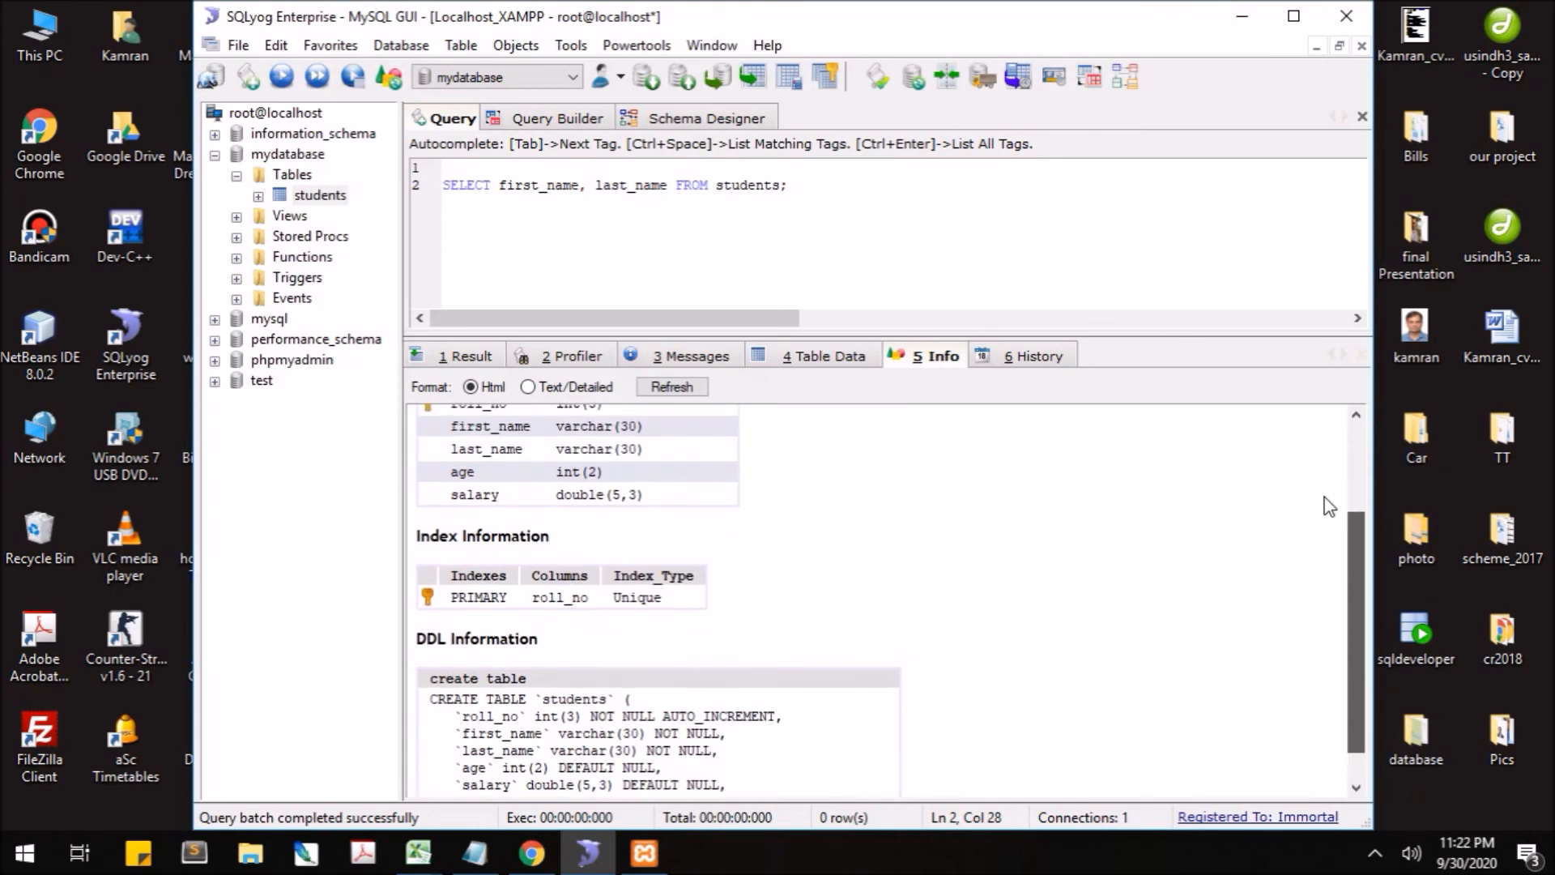
{"action": "left_click", "coordinate": [675, 362]}
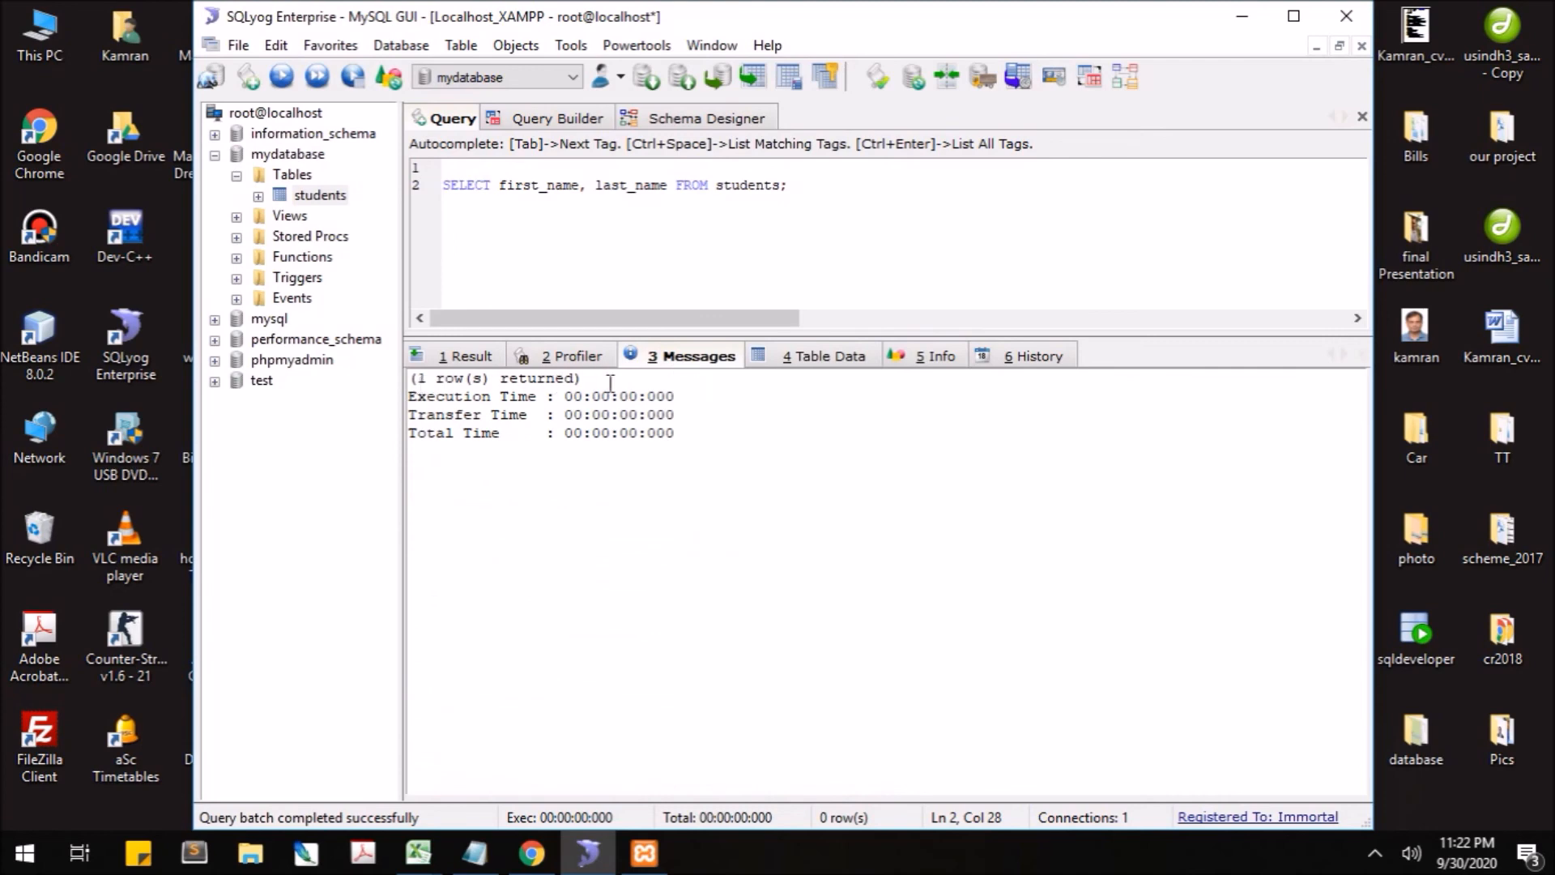
- Scroll through the Profiler's stage durations, totalling 0.00053 s, and its EXPLAIN result
{"action": "left_click", "coordinate": [589, 363]}
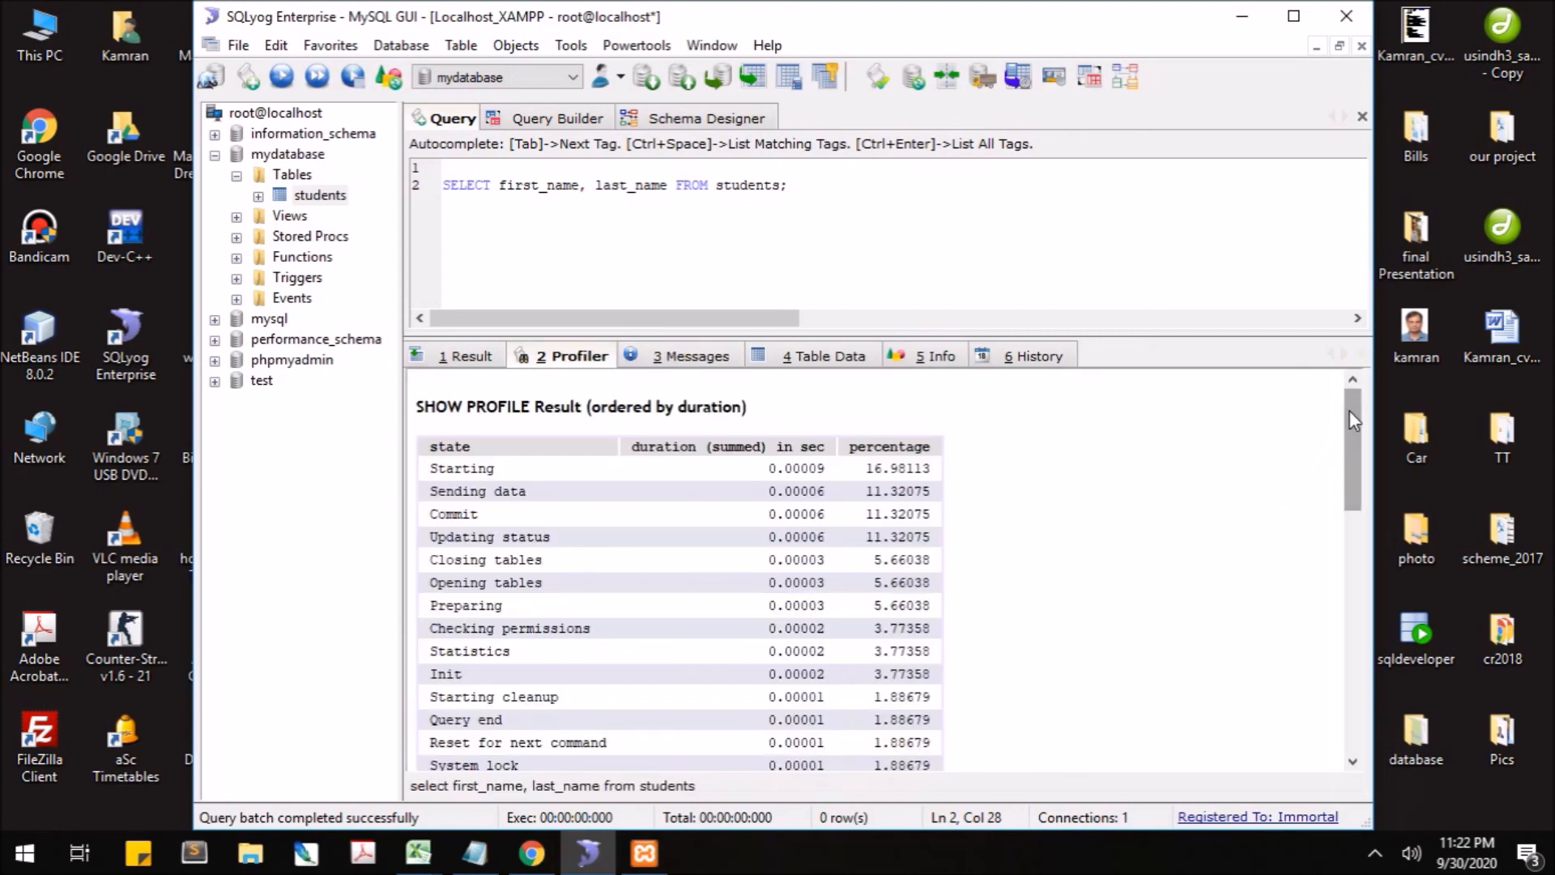
{"action": "left_click_drag", "start_coordinate": [1350, 410], "coordinate": [1350, 494]}
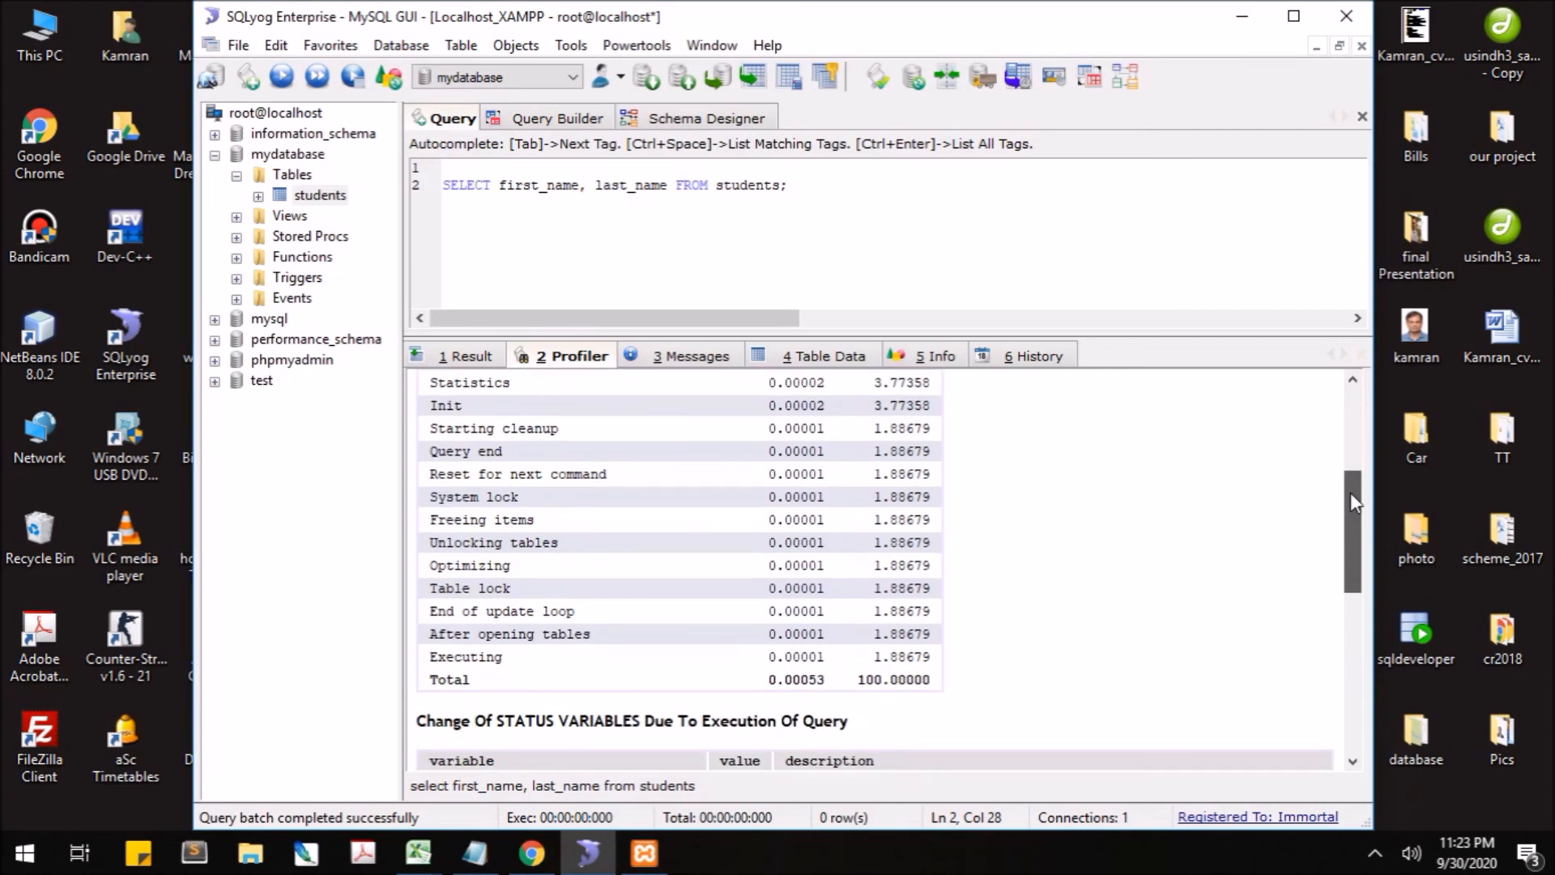
{"action": "left_click_drag", "start_coordinate": [1348, 495], "coordinate": [1341, 615]}
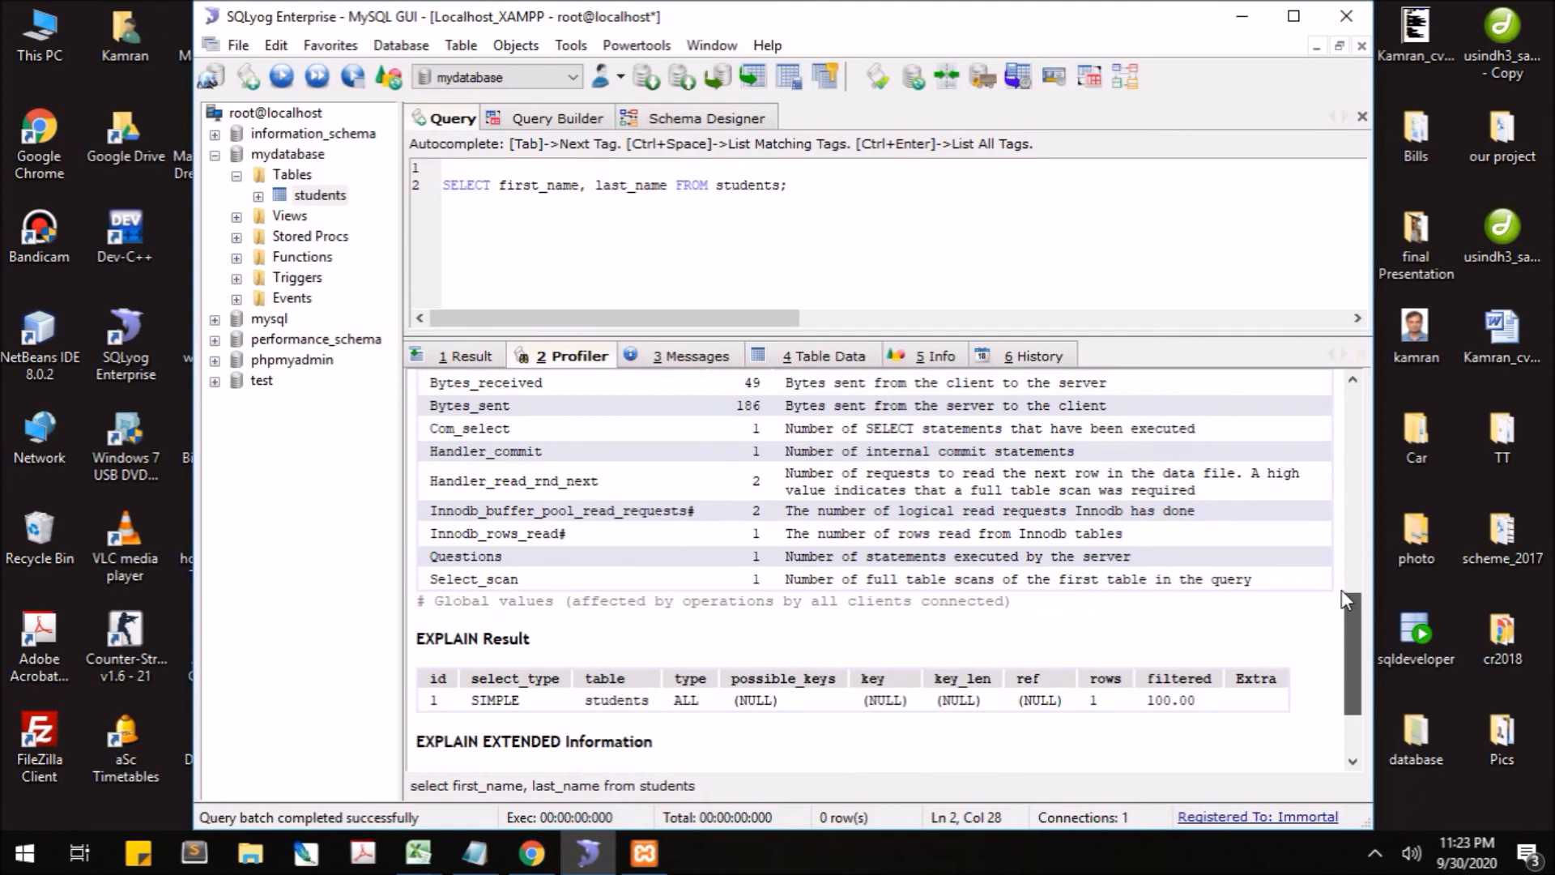
{"action": "left_click_drag", "start_coordinate": [1341, 589], "coordinate": [1348, 387]}
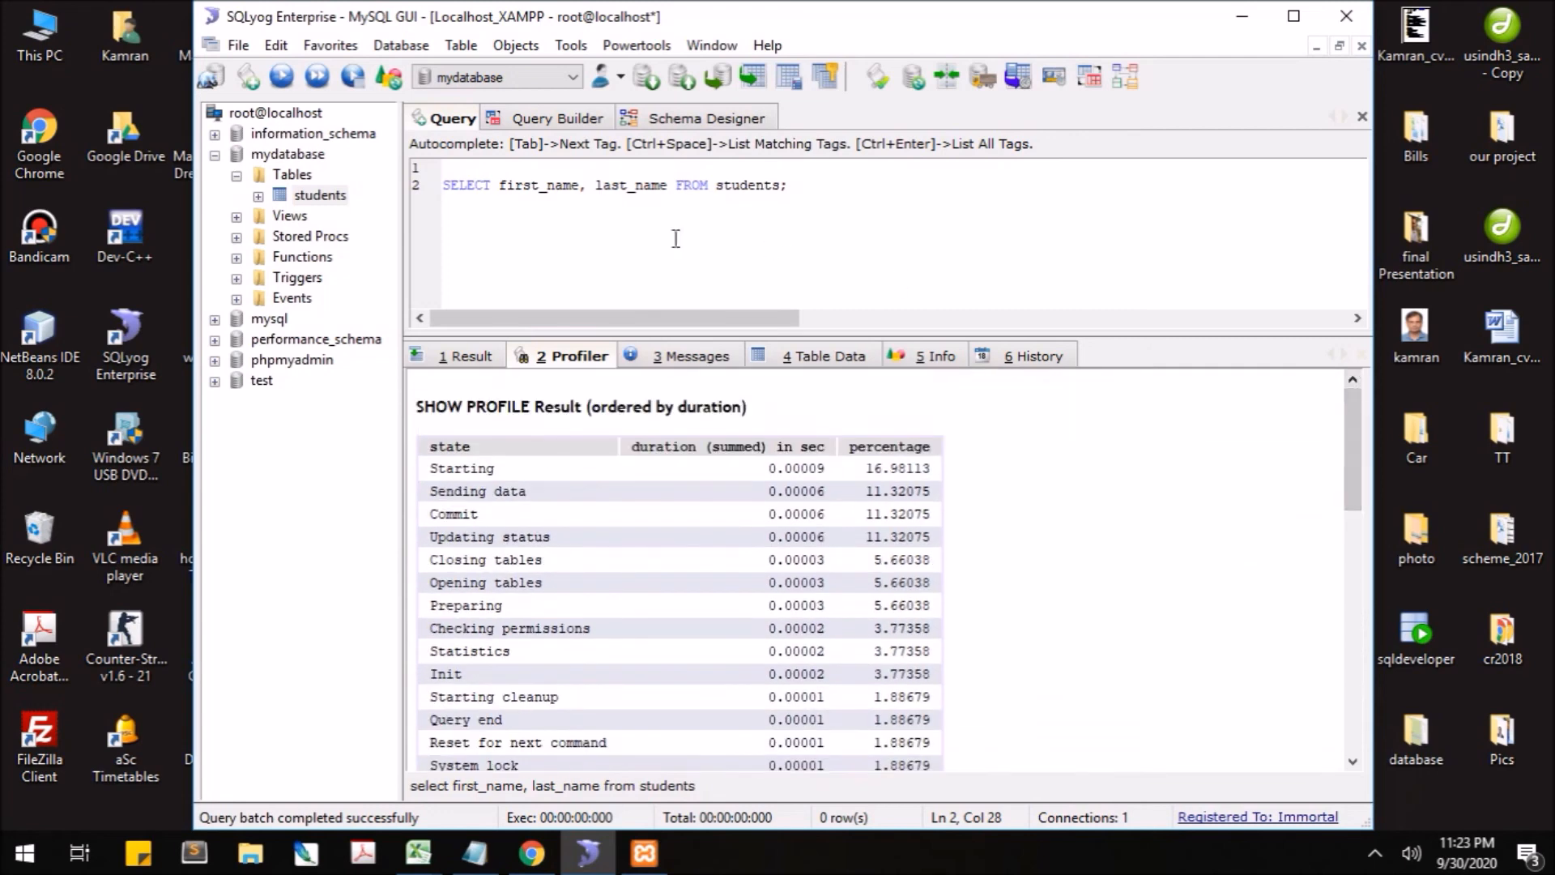
{"action": "left_click", "coordinate": [289, 175]}
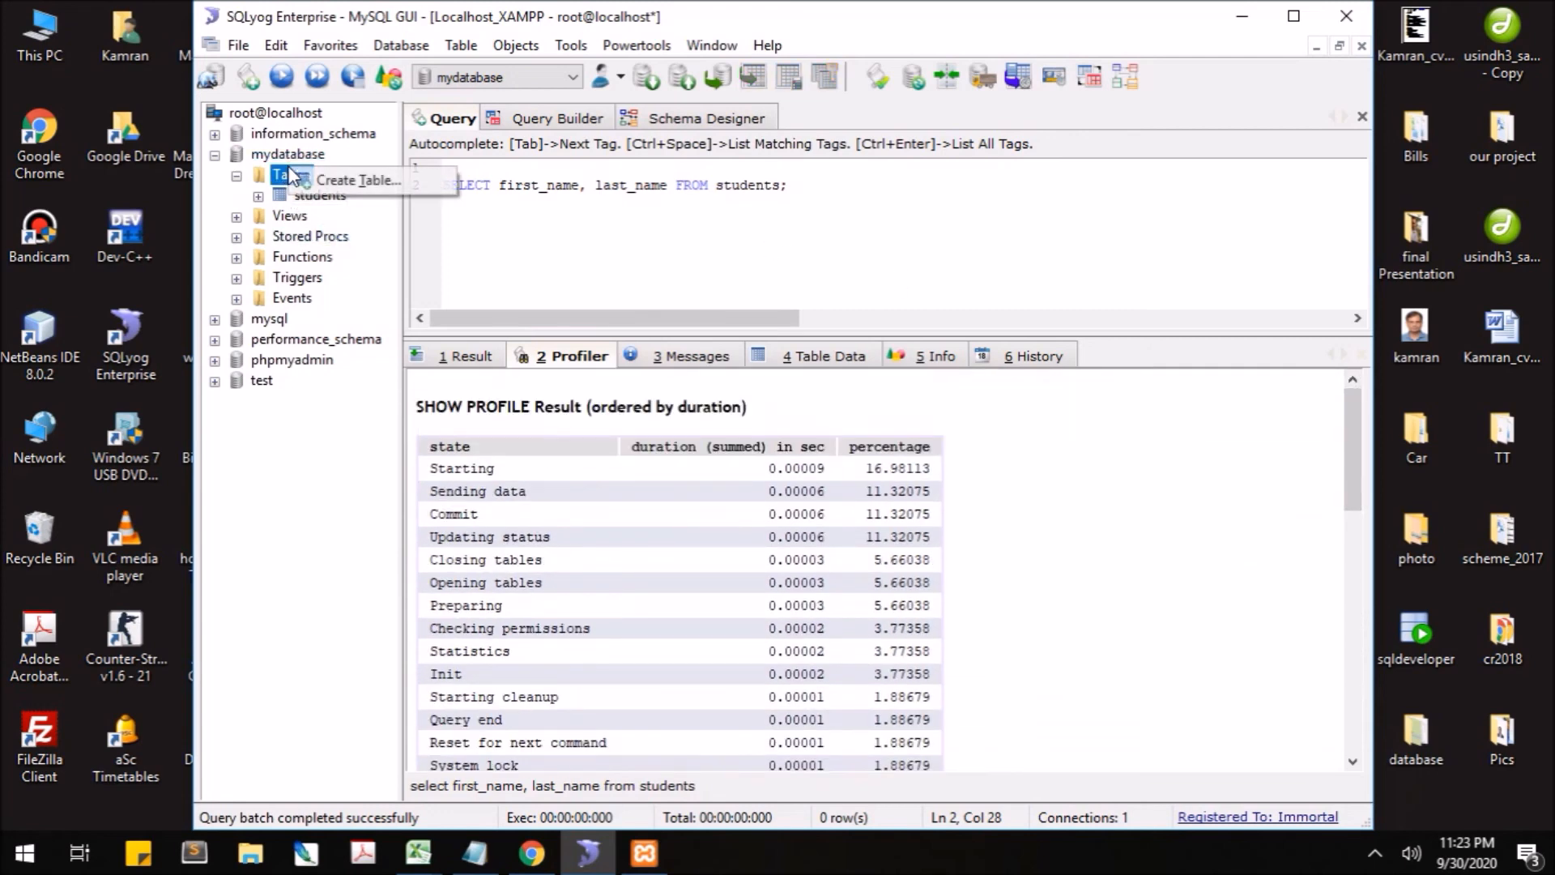
- Open Alter Table for the students table and close it without changes
{"action": "left_click", "coordinate": [630, 261]}
{"action": "left_click", "coordinate": [324, 196]}
{"action": "right_click", "coordinate": [326, 196]}
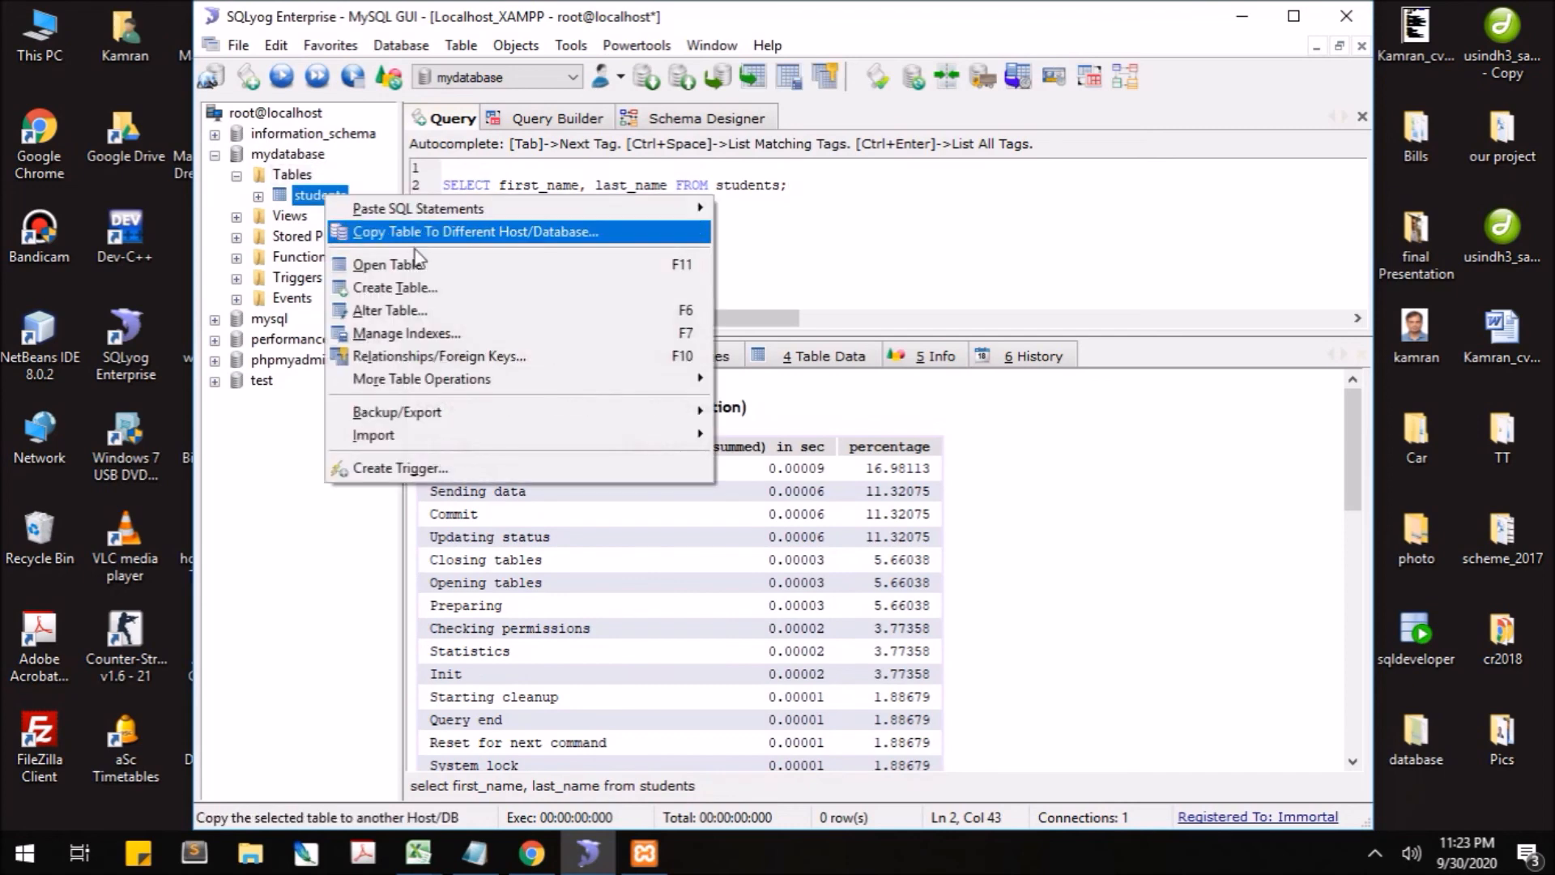
{"action": "left_click", "coordinate": [478, 310]}
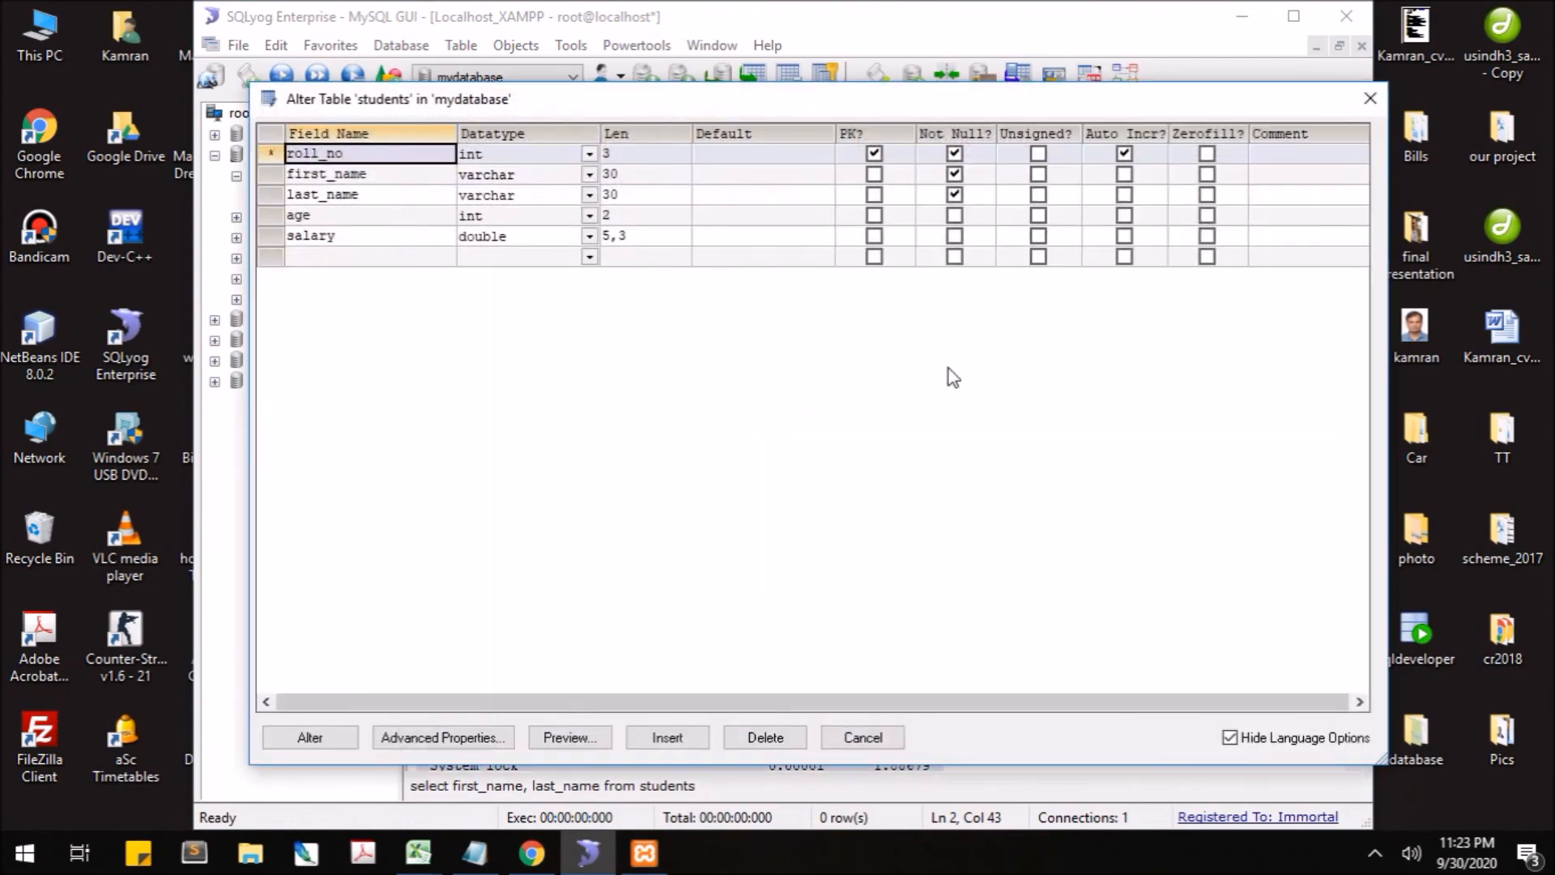
{"action": "left_click", "coordinate": [1371, 105]}
- Reopen and close the students Alter Table dialog, then display the table's stored row
{"action": "right_click", "coordinate": [299, 201]}
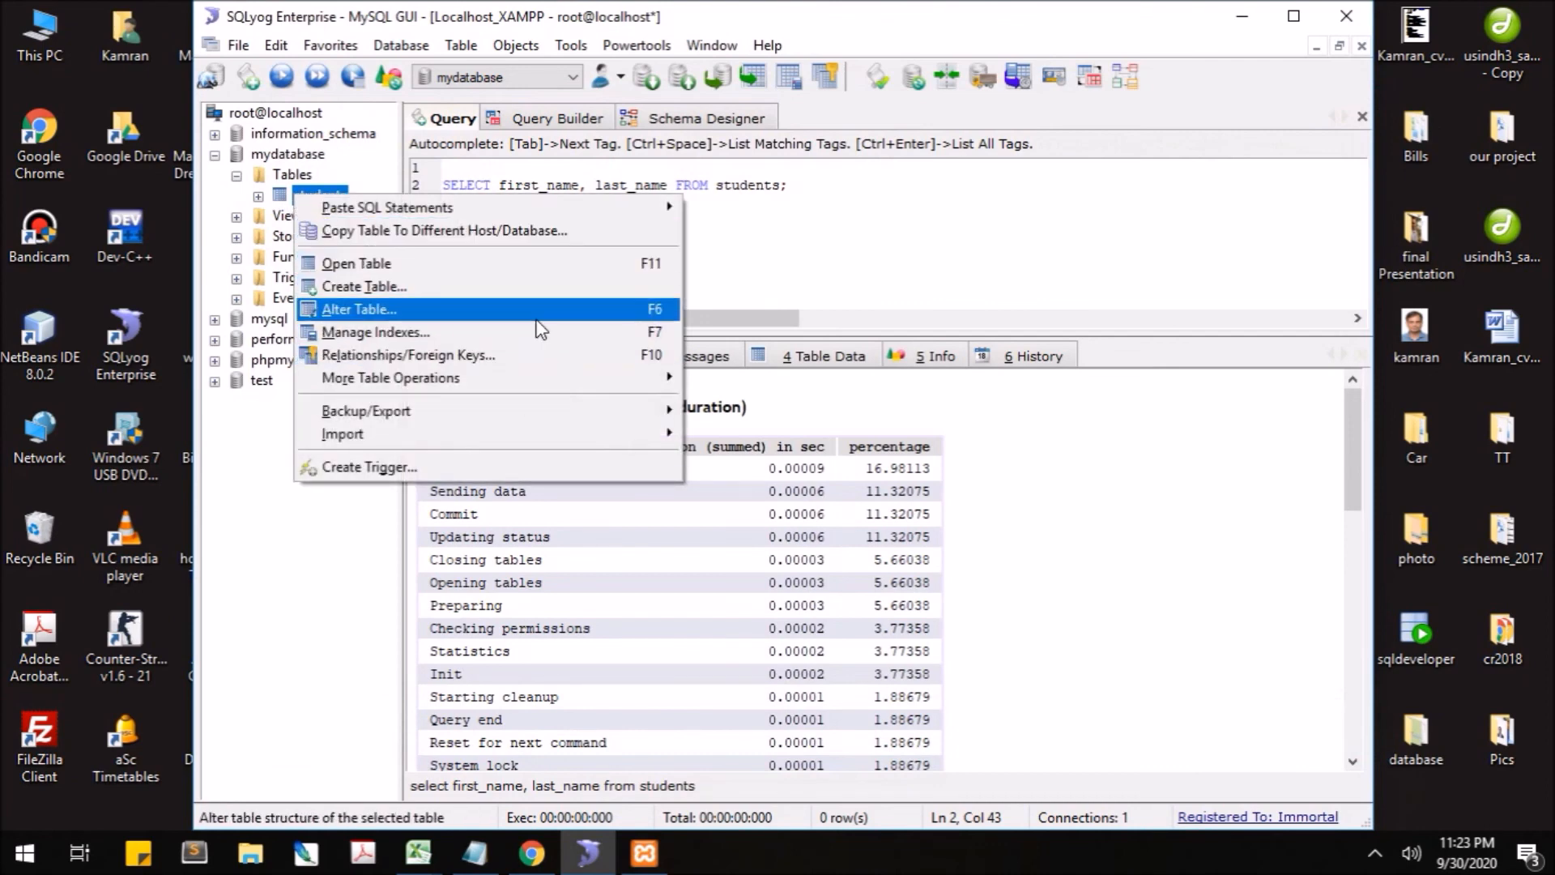
{"action": "left_click", "coordinate": [509, 307]}
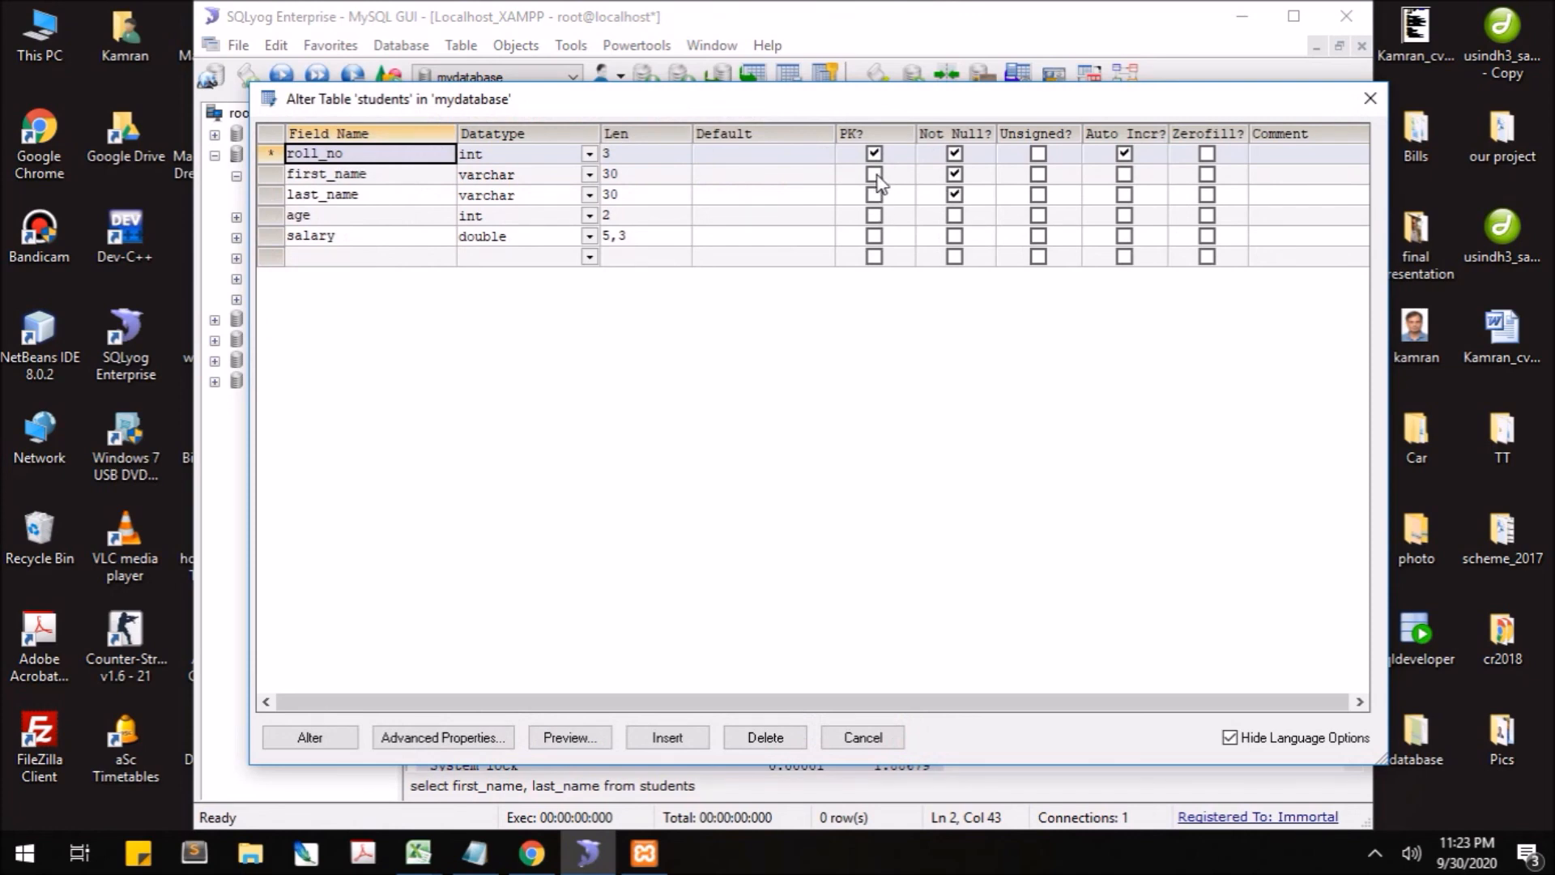
{"action": "left_click", "coordinate": [1365, 100]}
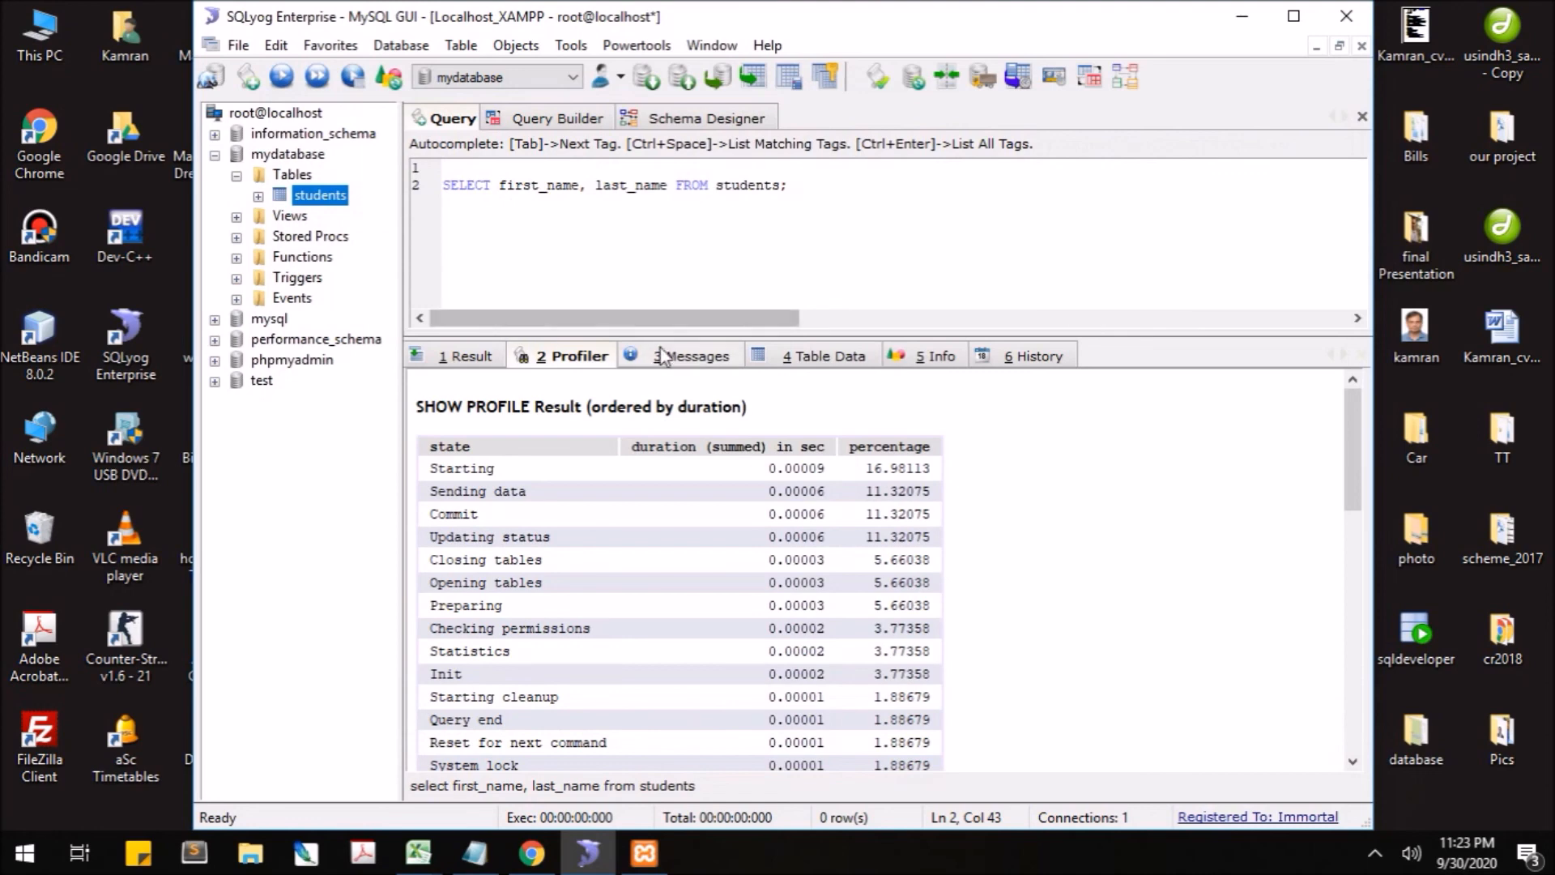
{"action": "left_click", "coordinate": [849, 356]}
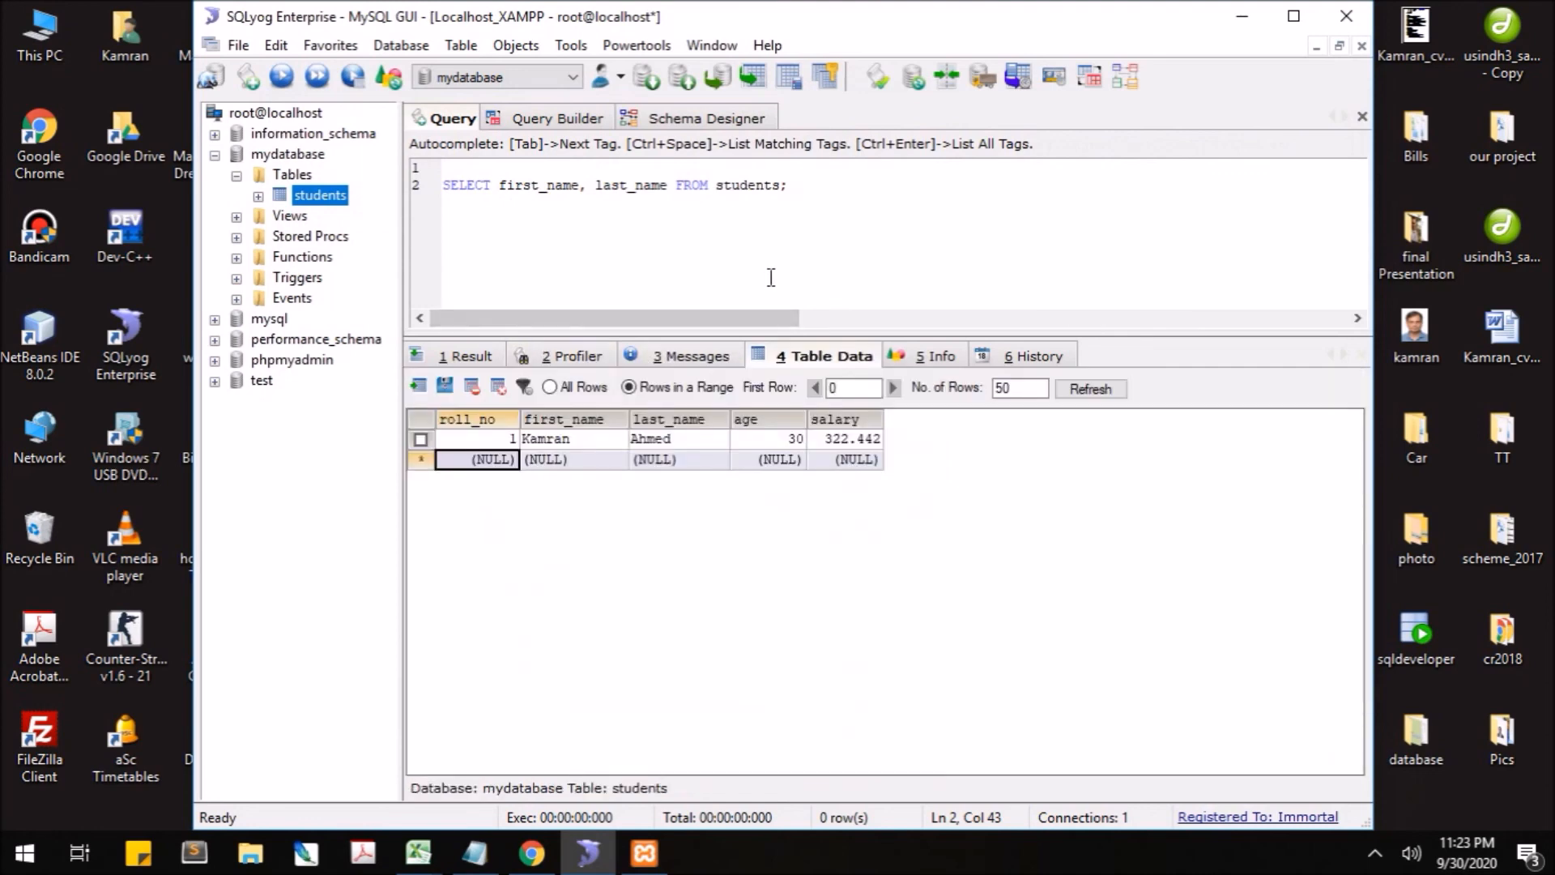